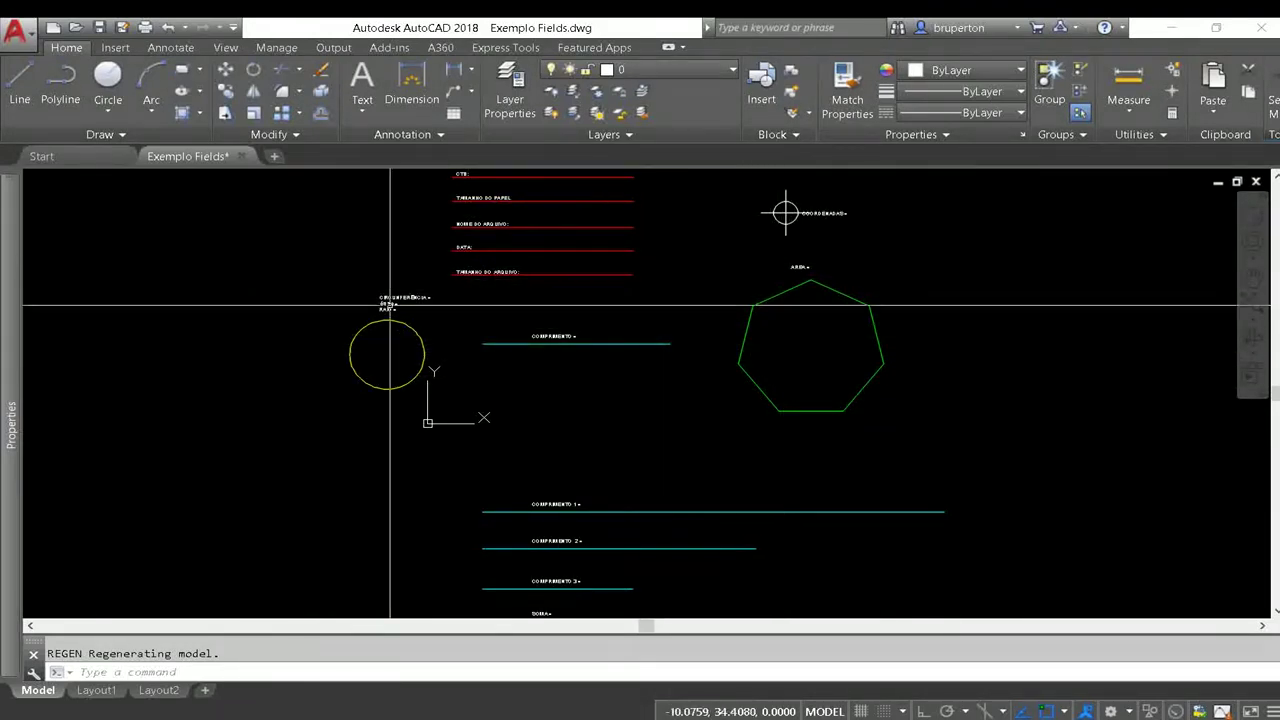
Zoom in on the CIRCUNFERÊNCIA / ÁREA / RAIO label beside the circle and open it for editing
scroll(381, 296, up, 6)
middle_drag(384, 294, 502, 253)
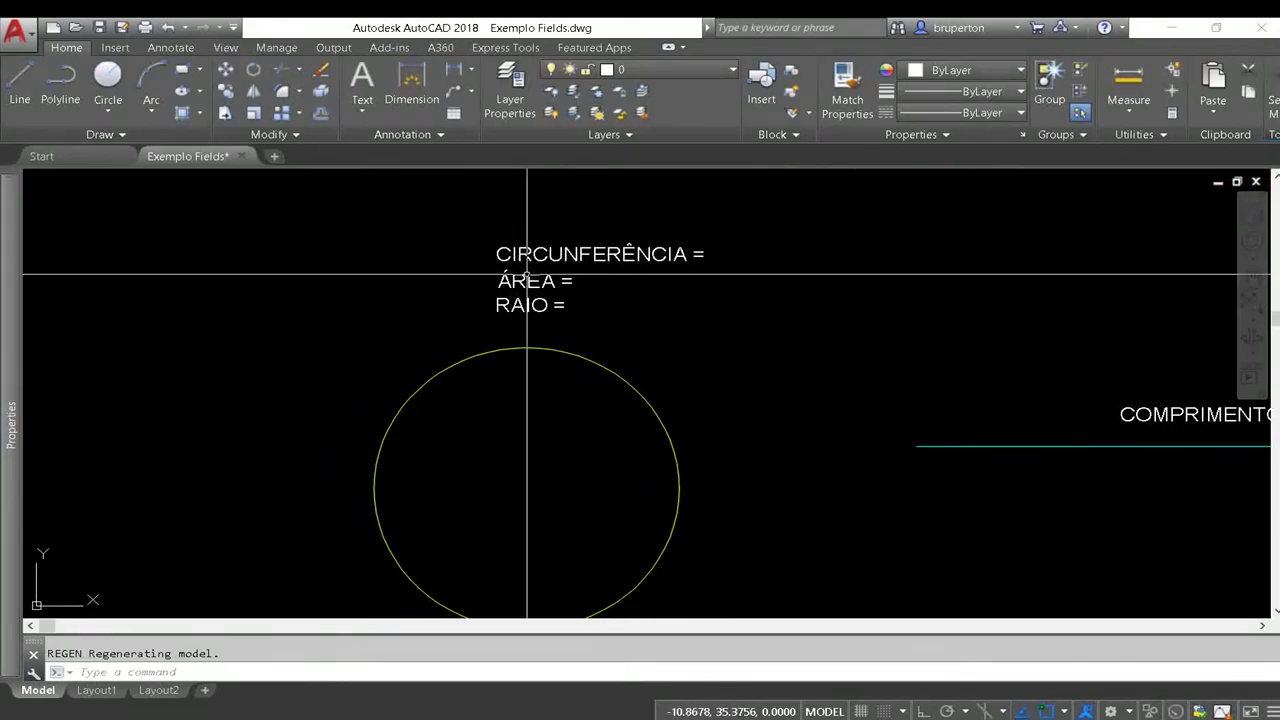
scroll(526, 294, down, 2)
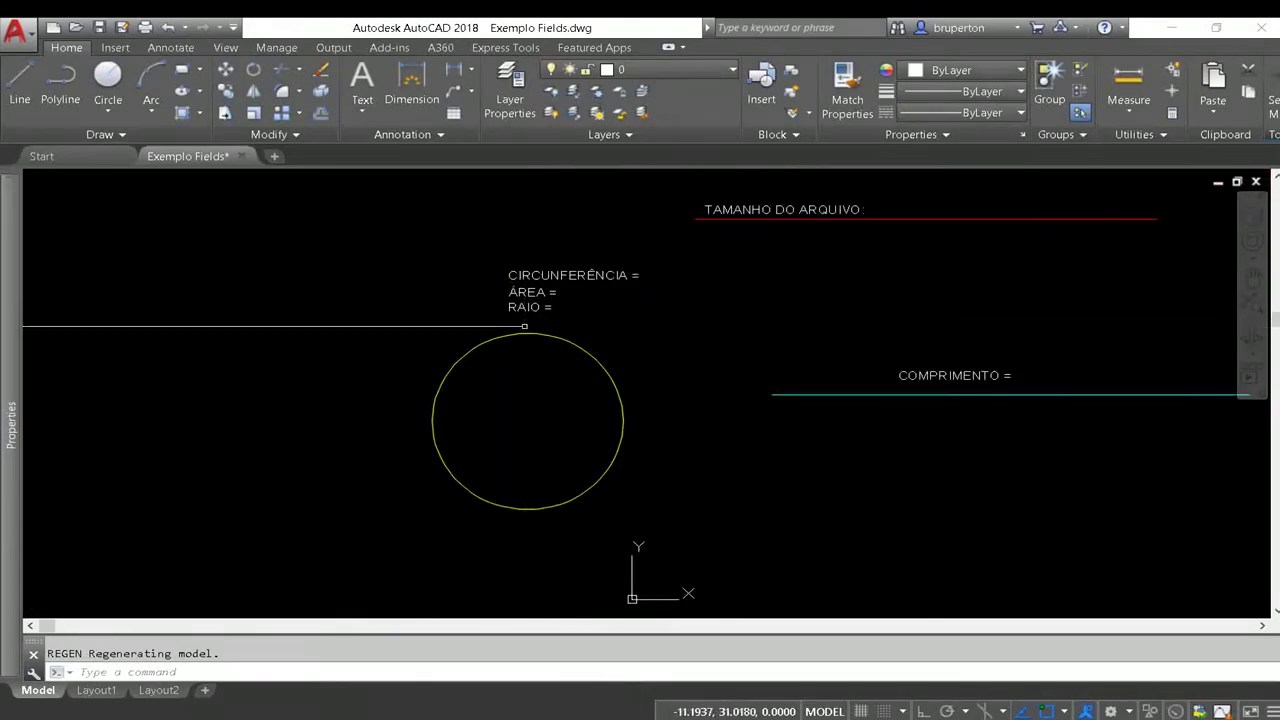
scroll(520, 322, up, 1)
scroll(497, 308, up, 1)
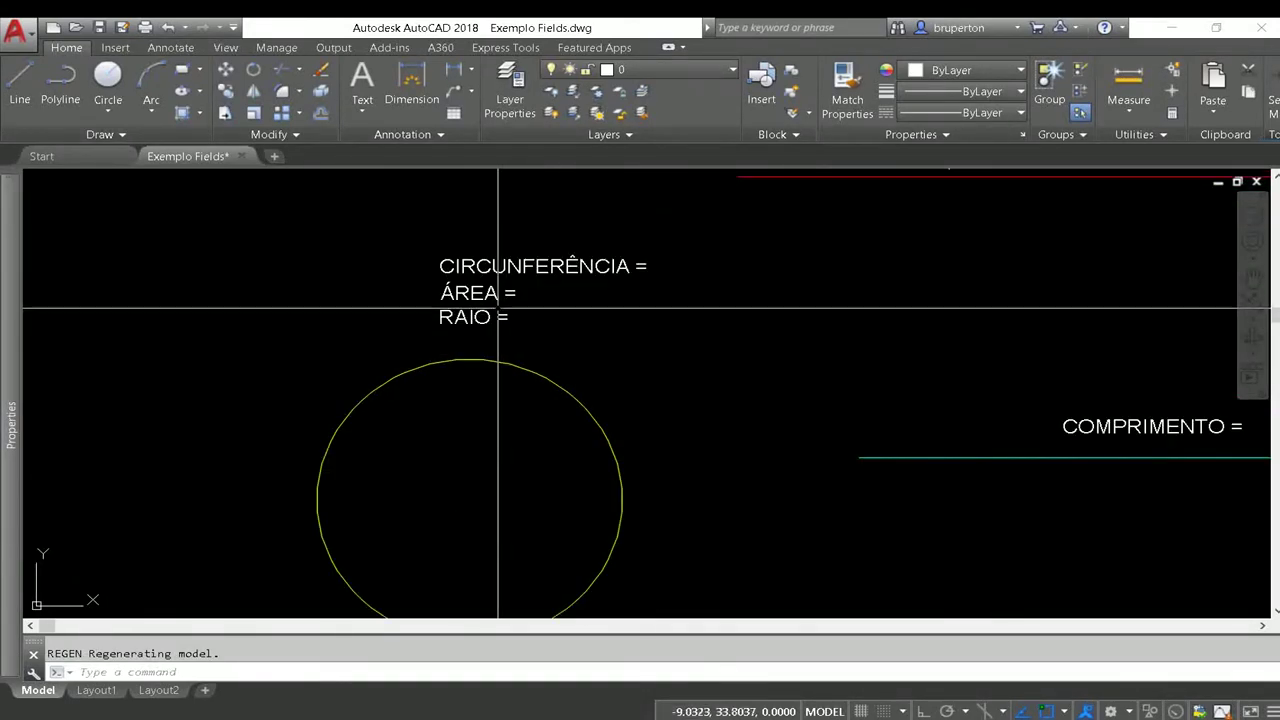
scroll(494, 271, up, 2)
scroll(502, 253, down, 2)
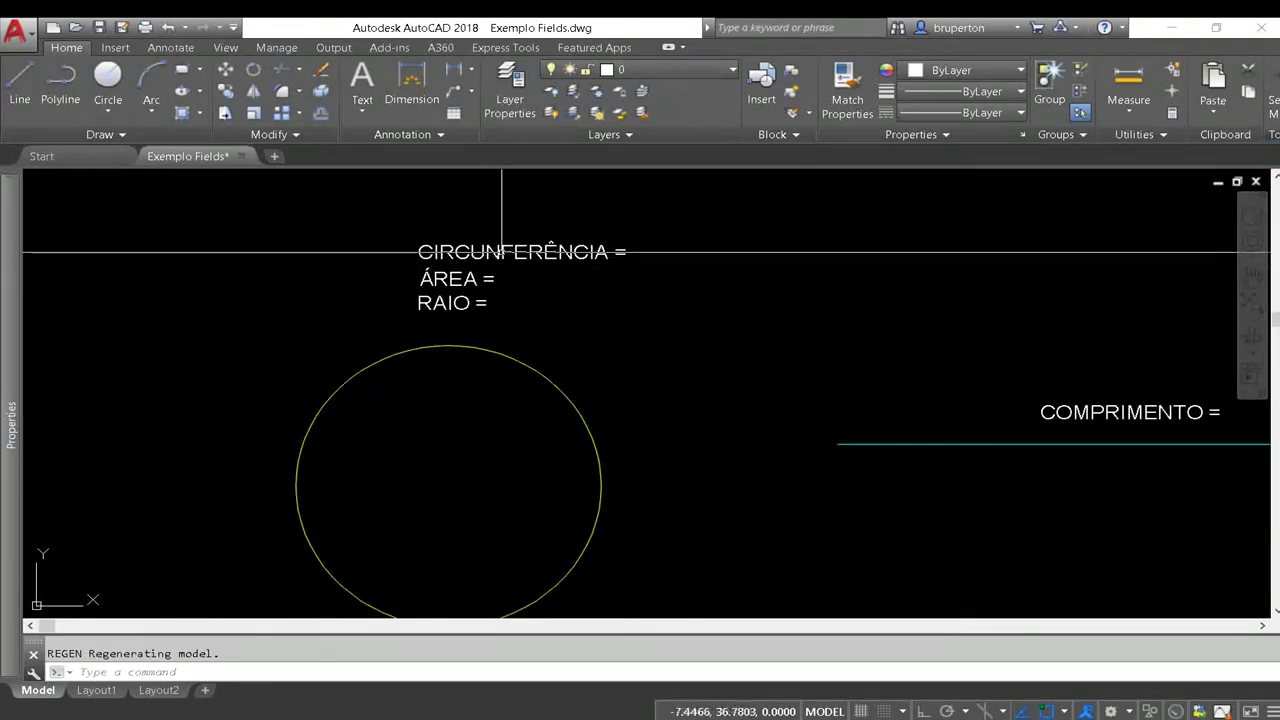
double_click(502, 251)
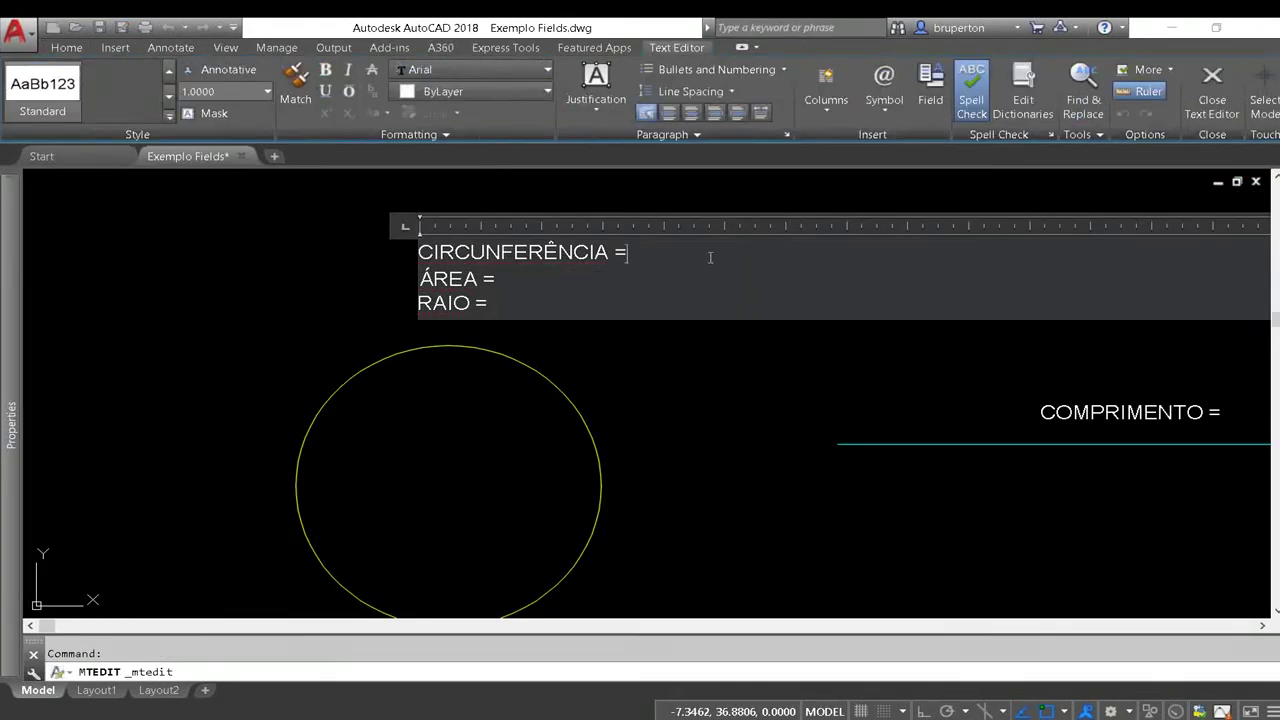
Start an Objects > Object field and pick the circle as its source
click(928, 112)
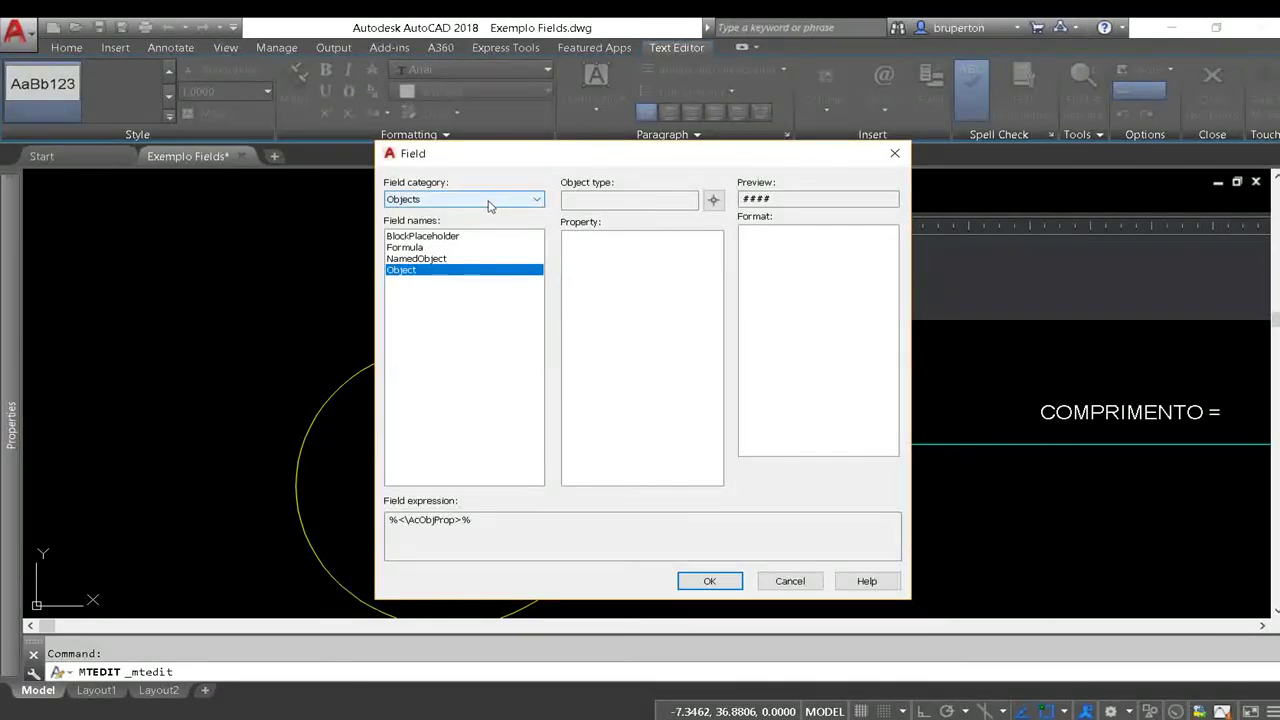
click(472, 204)
click(420, 265)
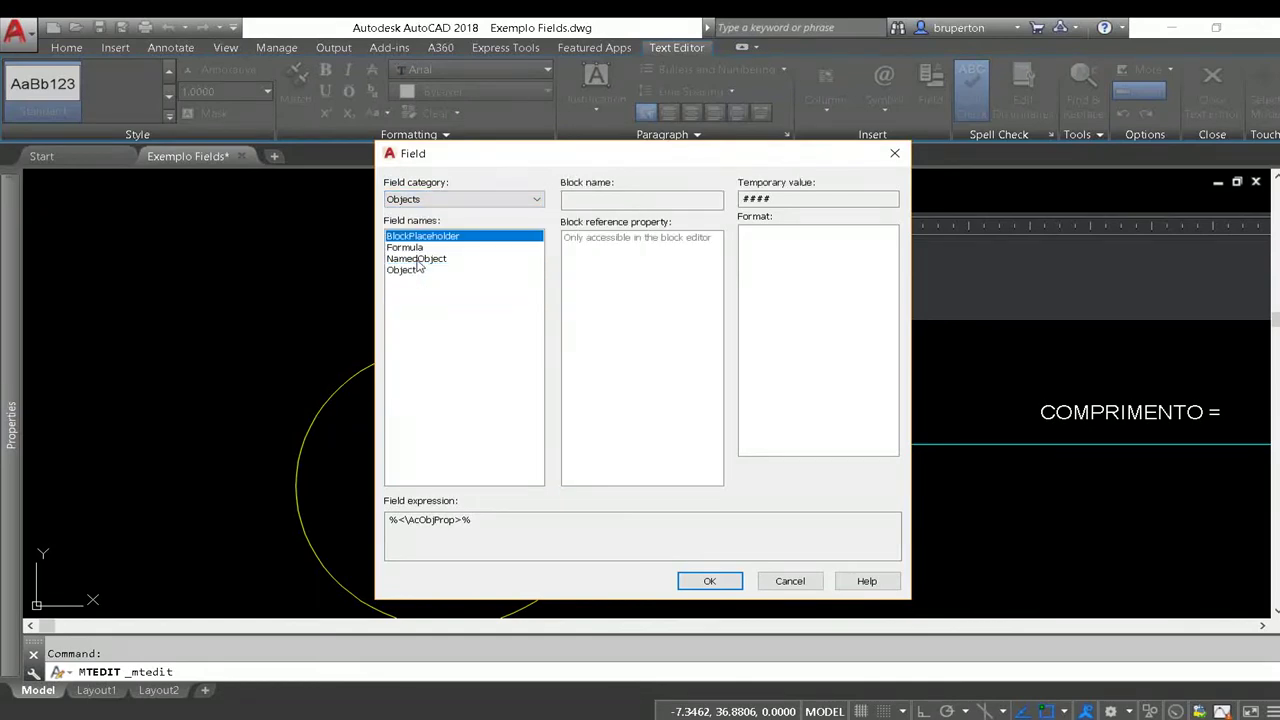
click(437, 201)
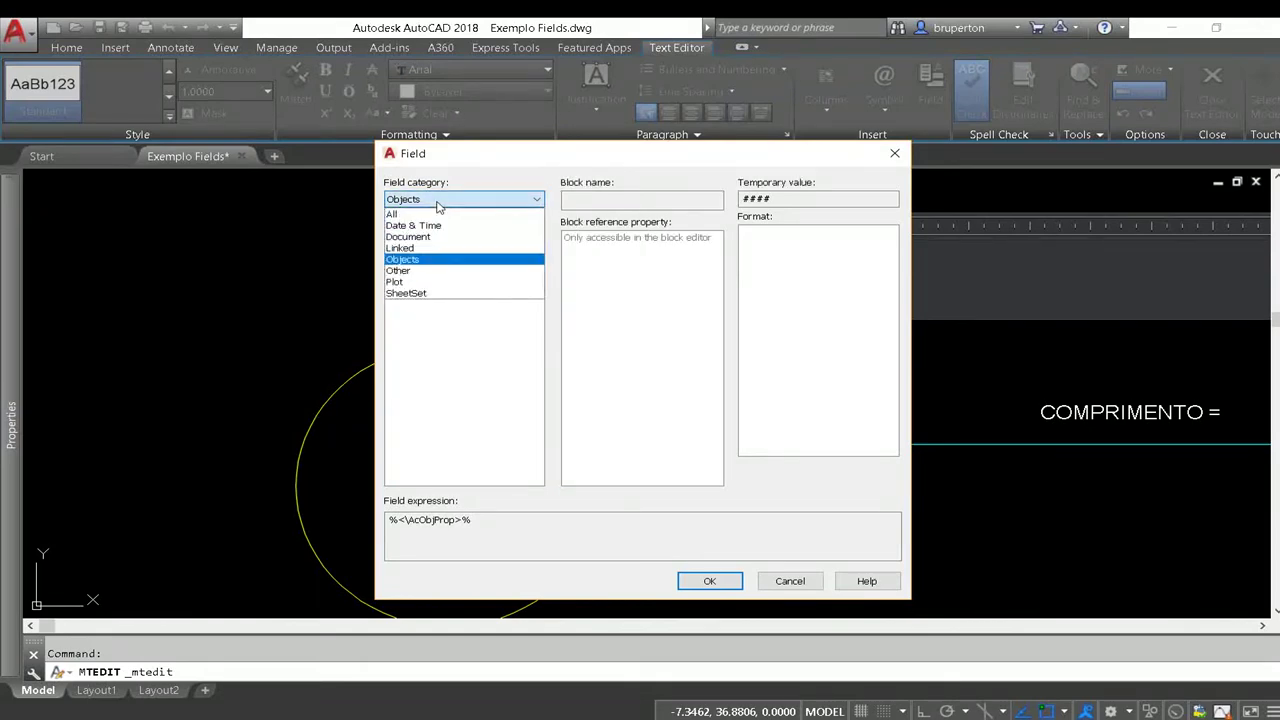
click(411, 262)
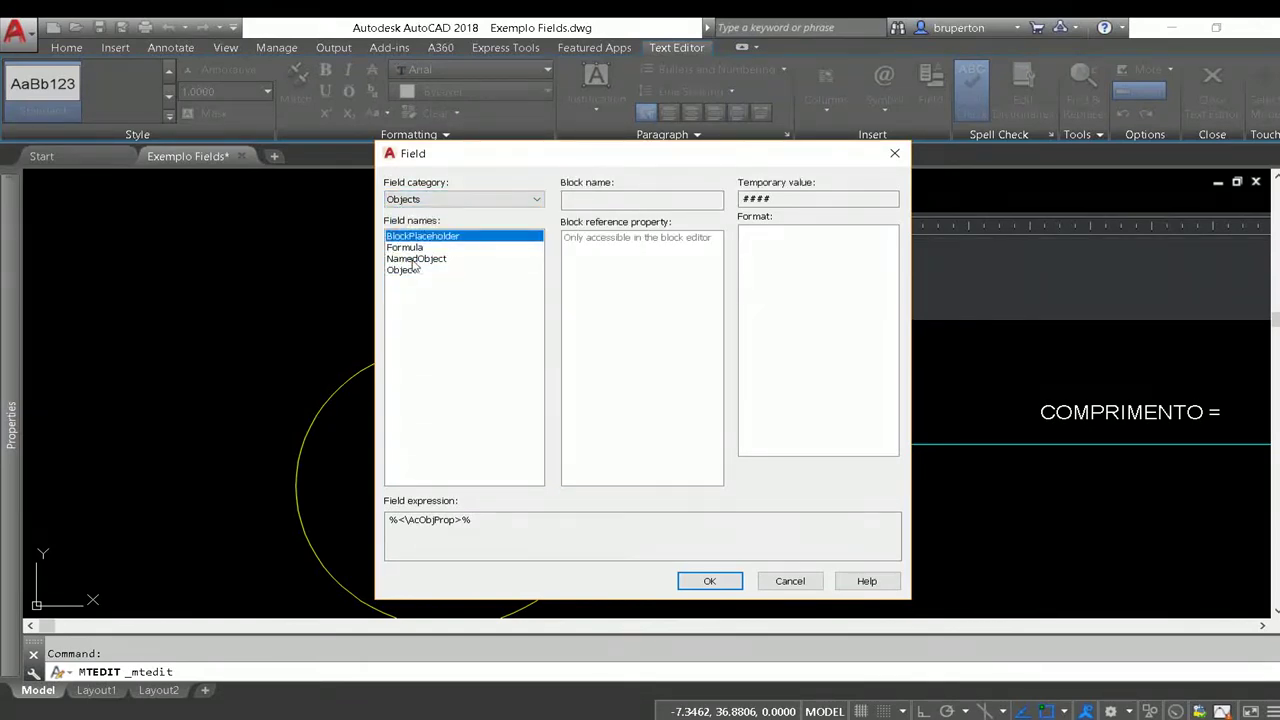
click(403, 271)
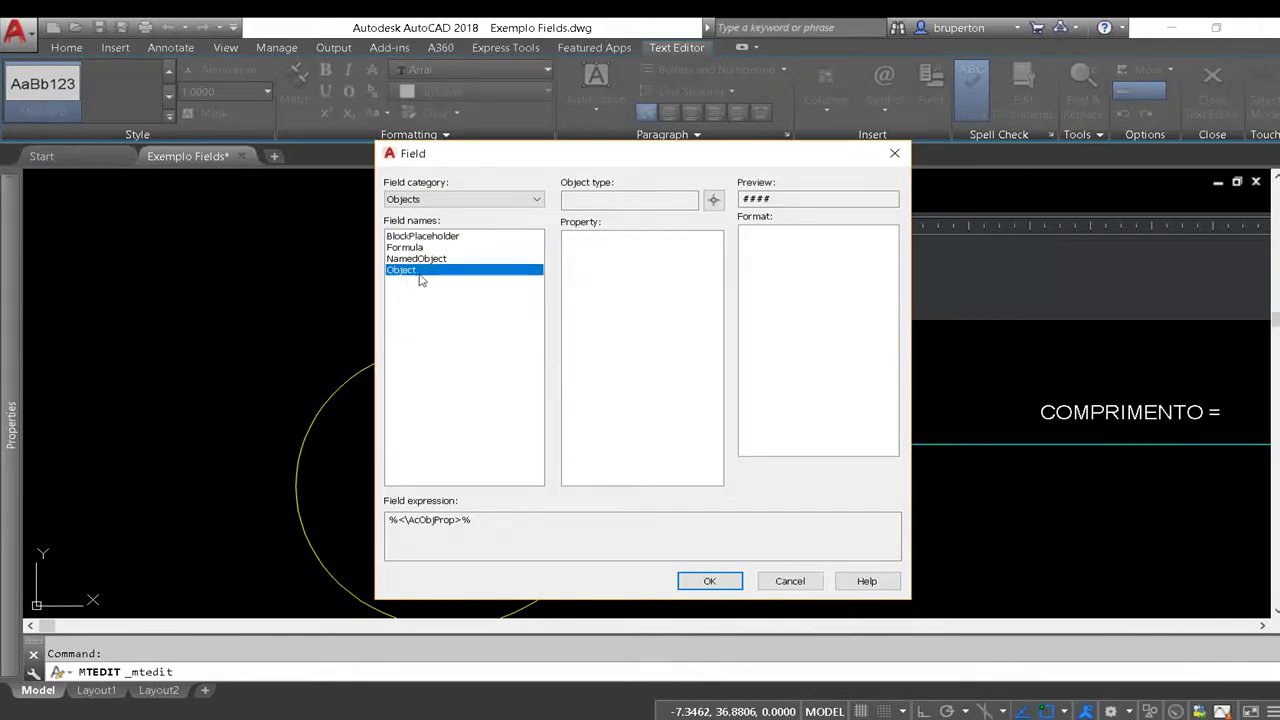
click(713, 203)
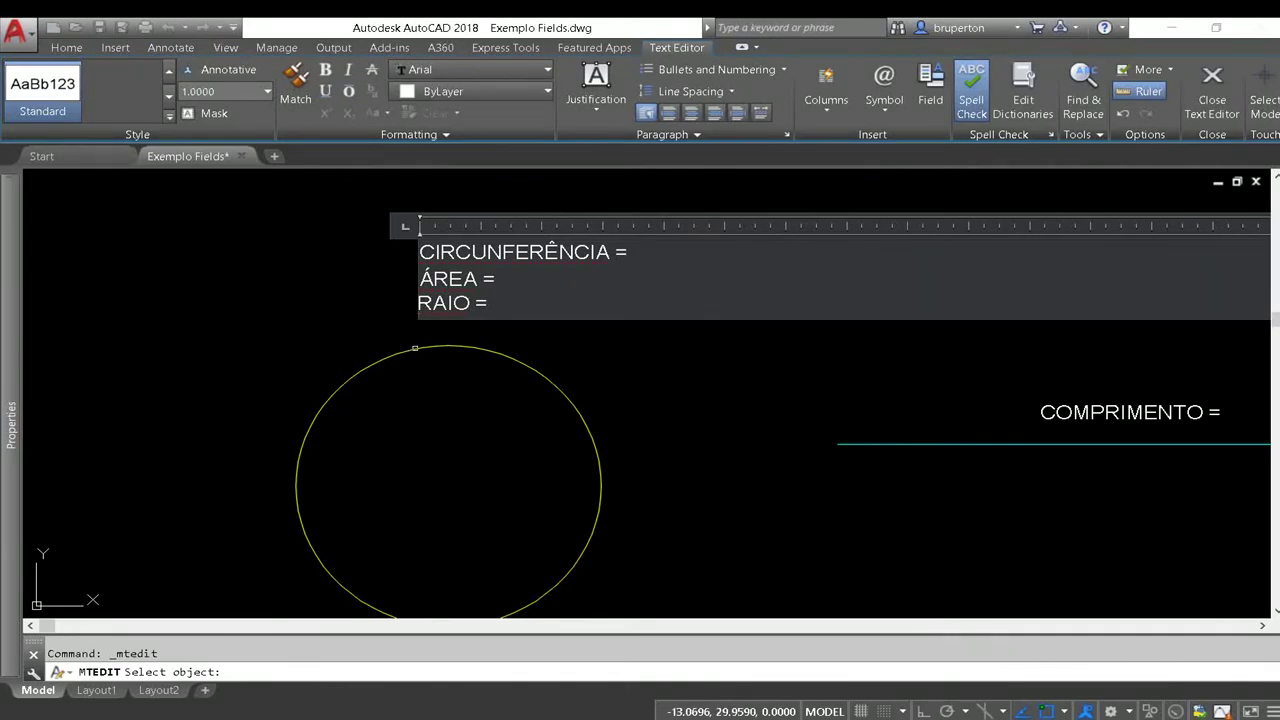
click(415, 348)
drag(558, 162, 838, 233)
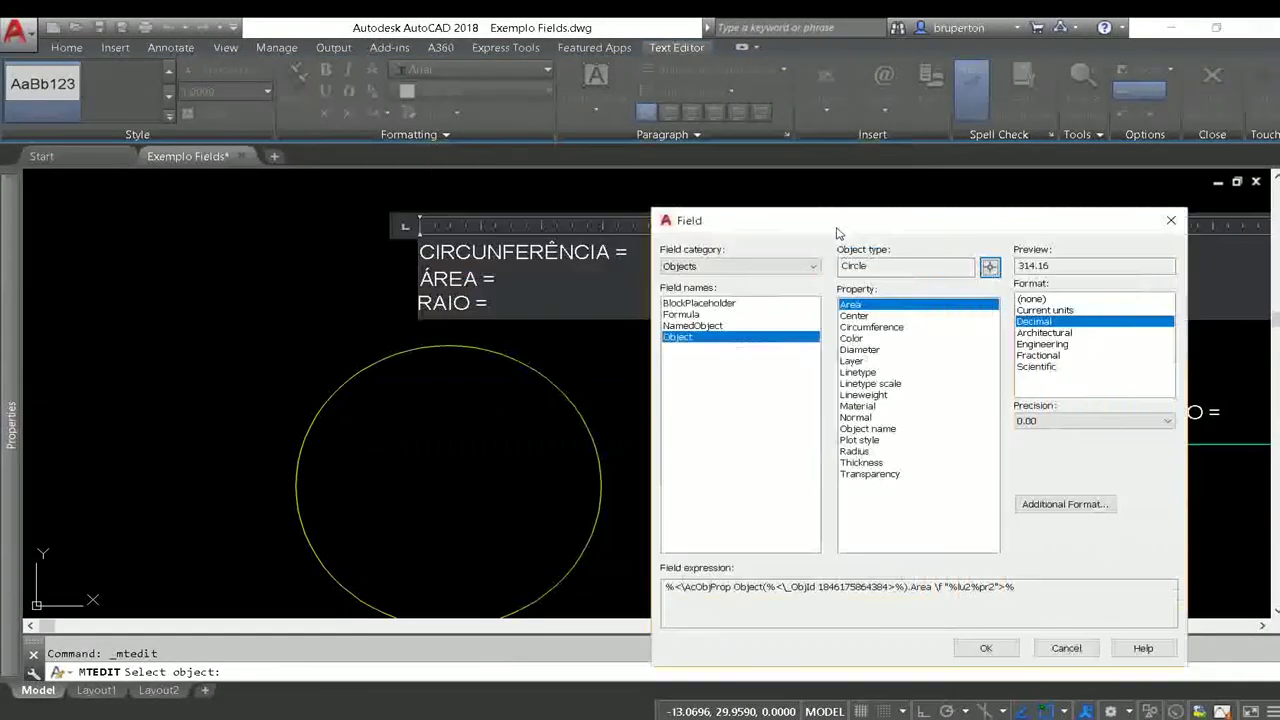
Set the field to Circumference in Decimal format with a period separator and insert 62.83
click(870, 327)
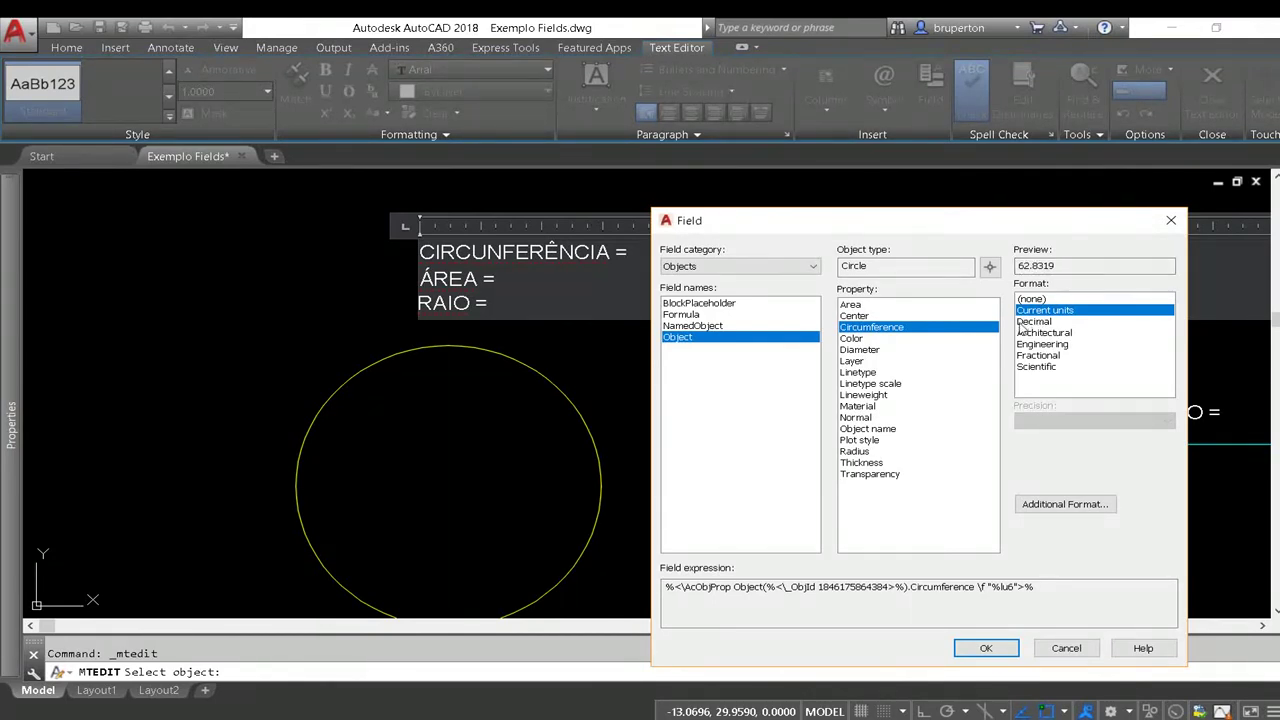
click(1058, 265)
click(1048, 322)
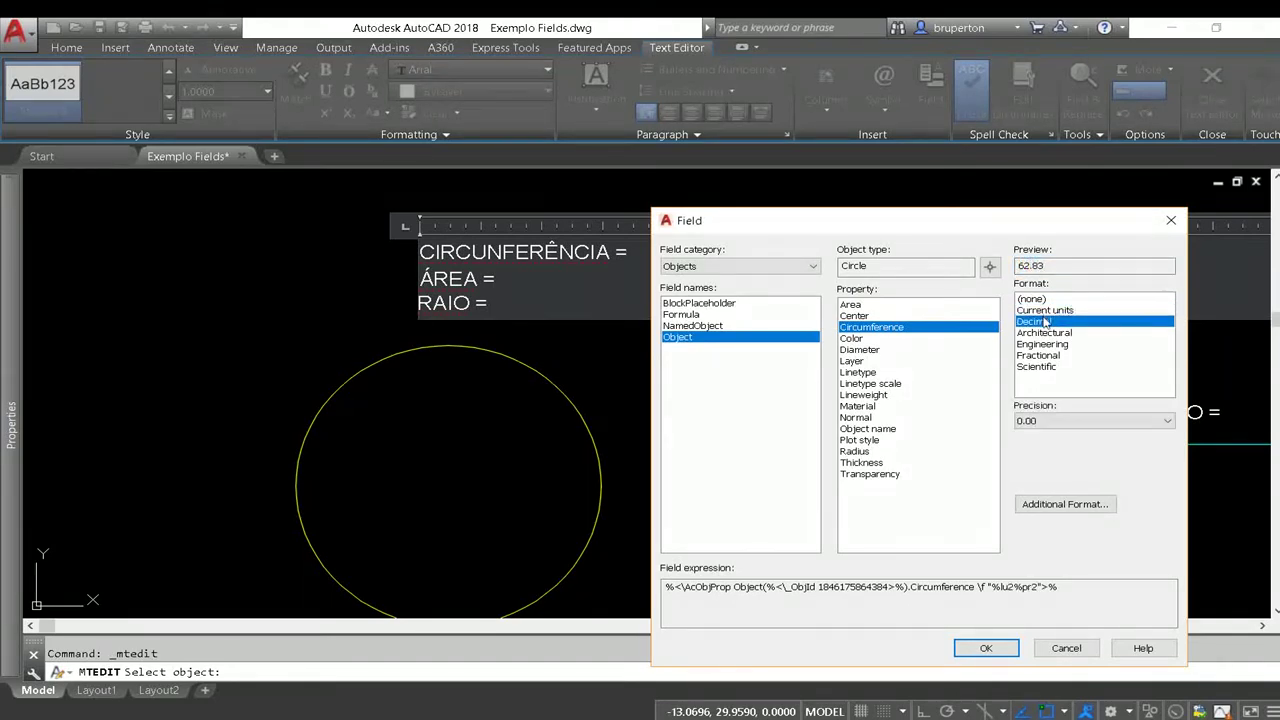
click(1044, 311)
click(1040, 323)
click(1045, 508)
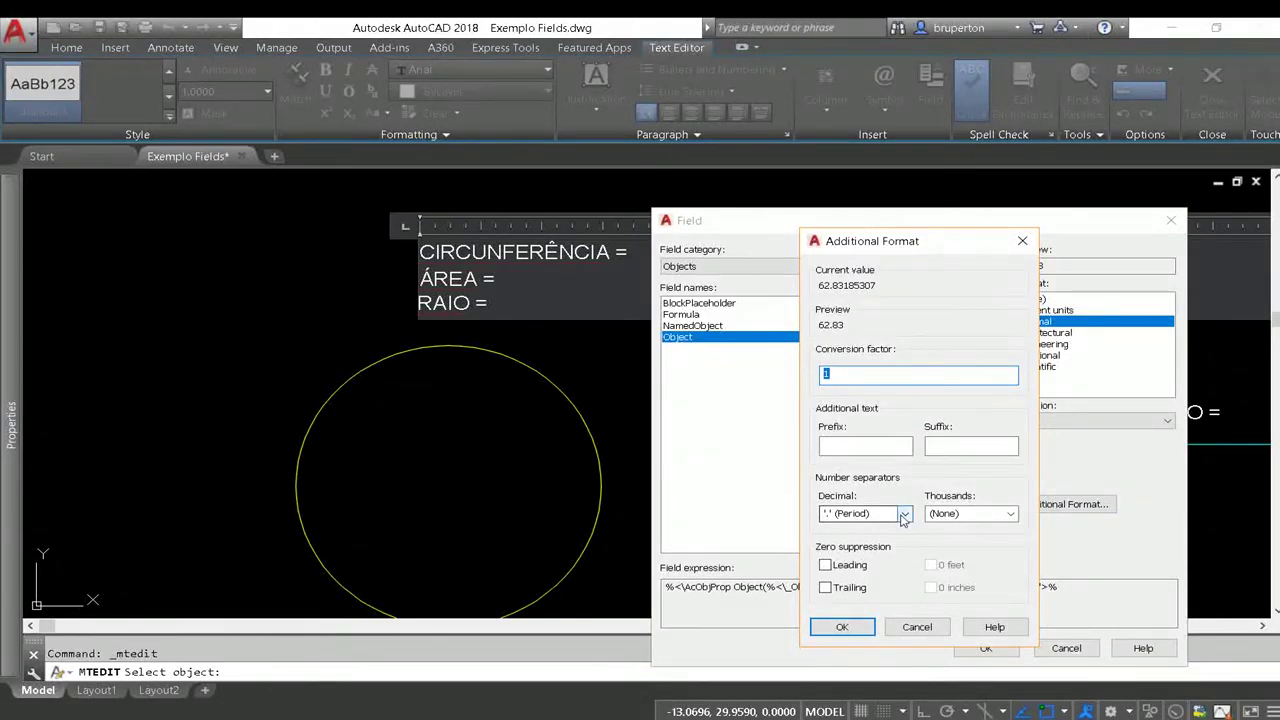
click(905, 515)
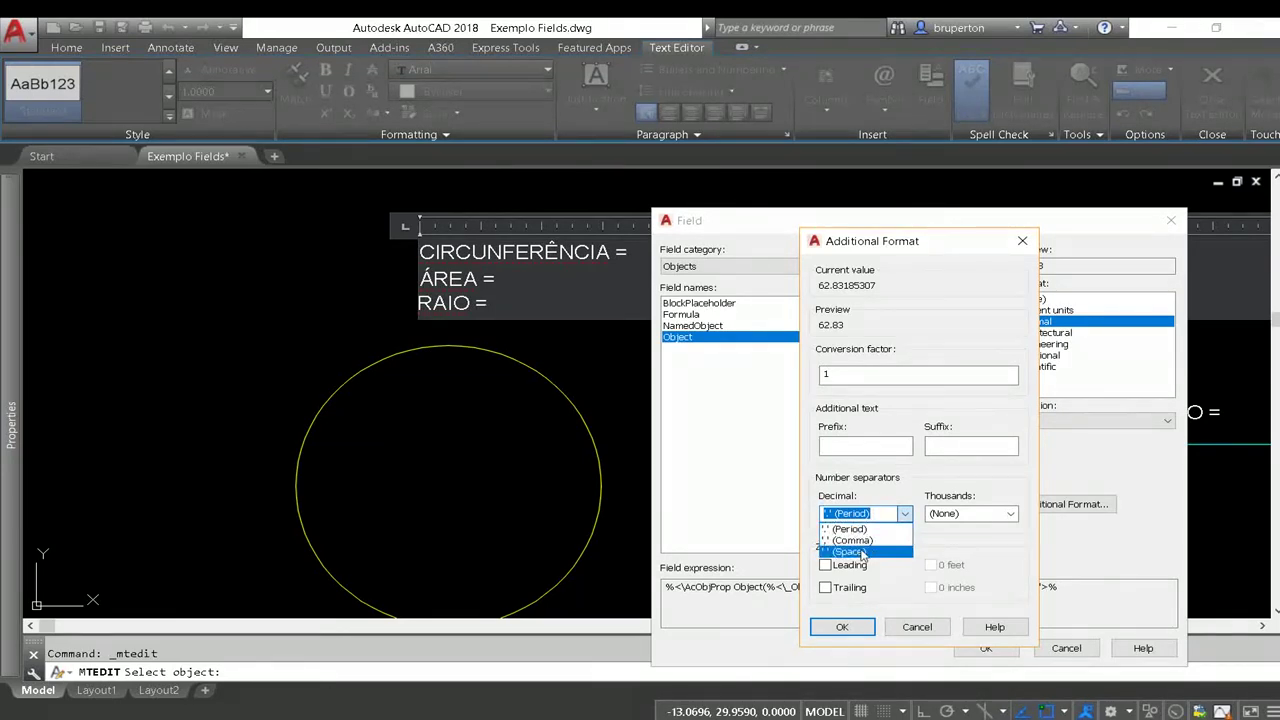
click(863, 530)
click(845, 628)
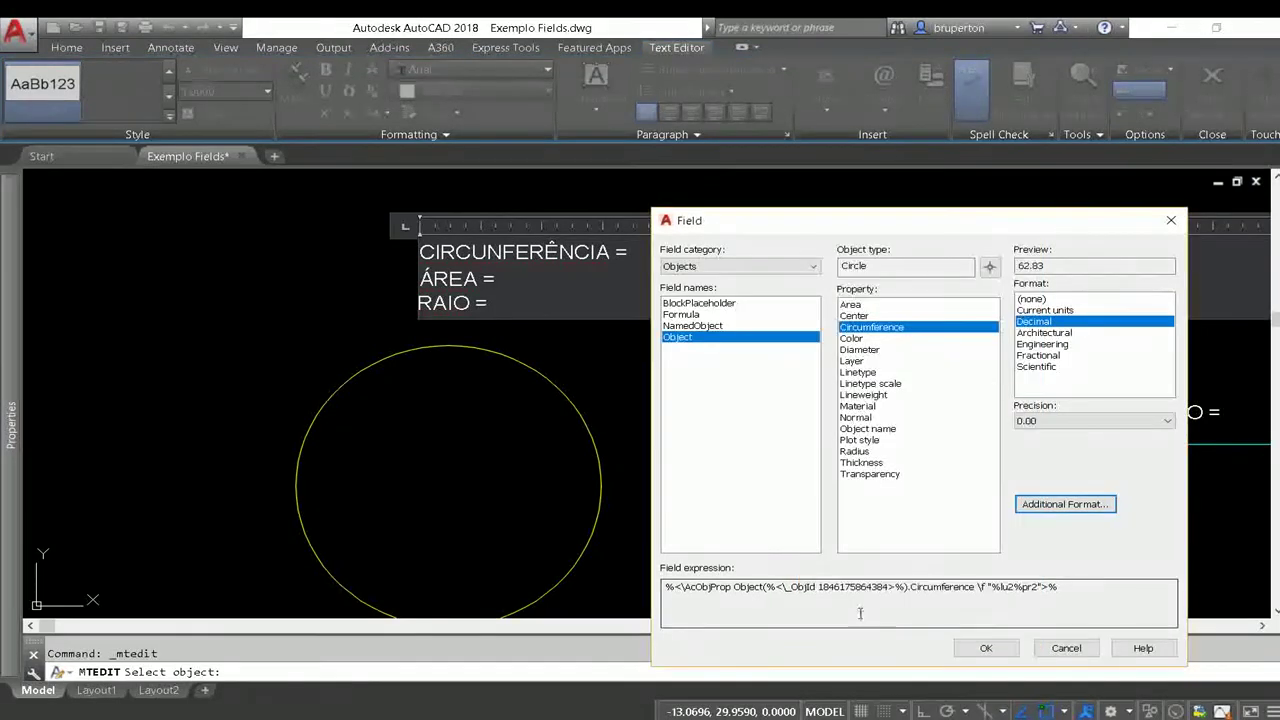
click(985, 648)
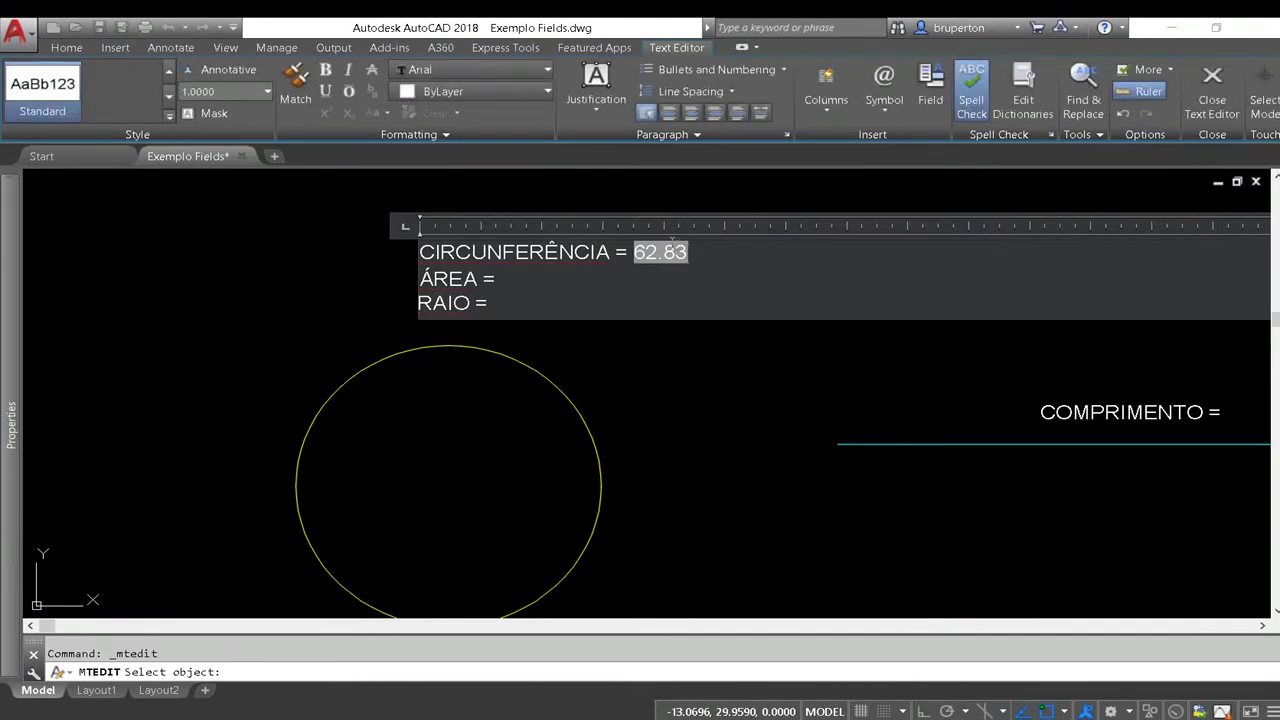
scroll(670, 241, up, 2)
Add 'm' after the circumference, then insert the circle's area field followed by 'm2'
text(M)
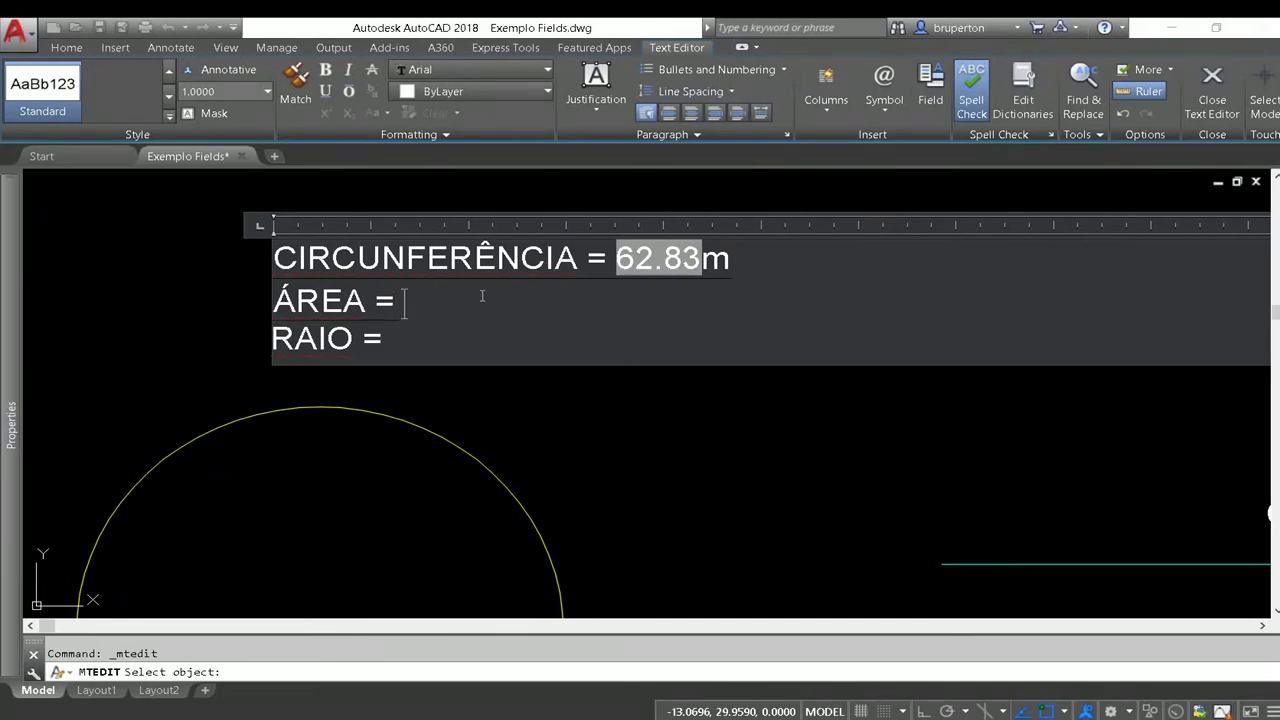
click(940, 95)
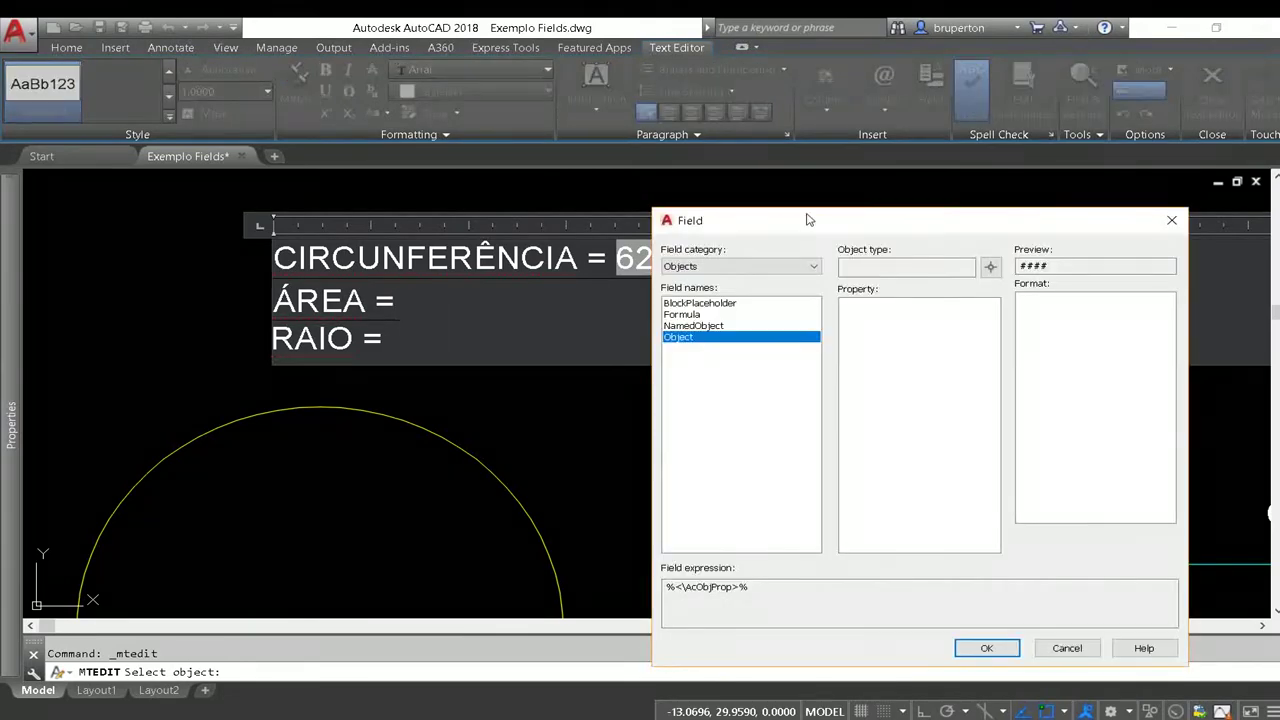
click(990, 267)
scroll(560, 300, down, 2)
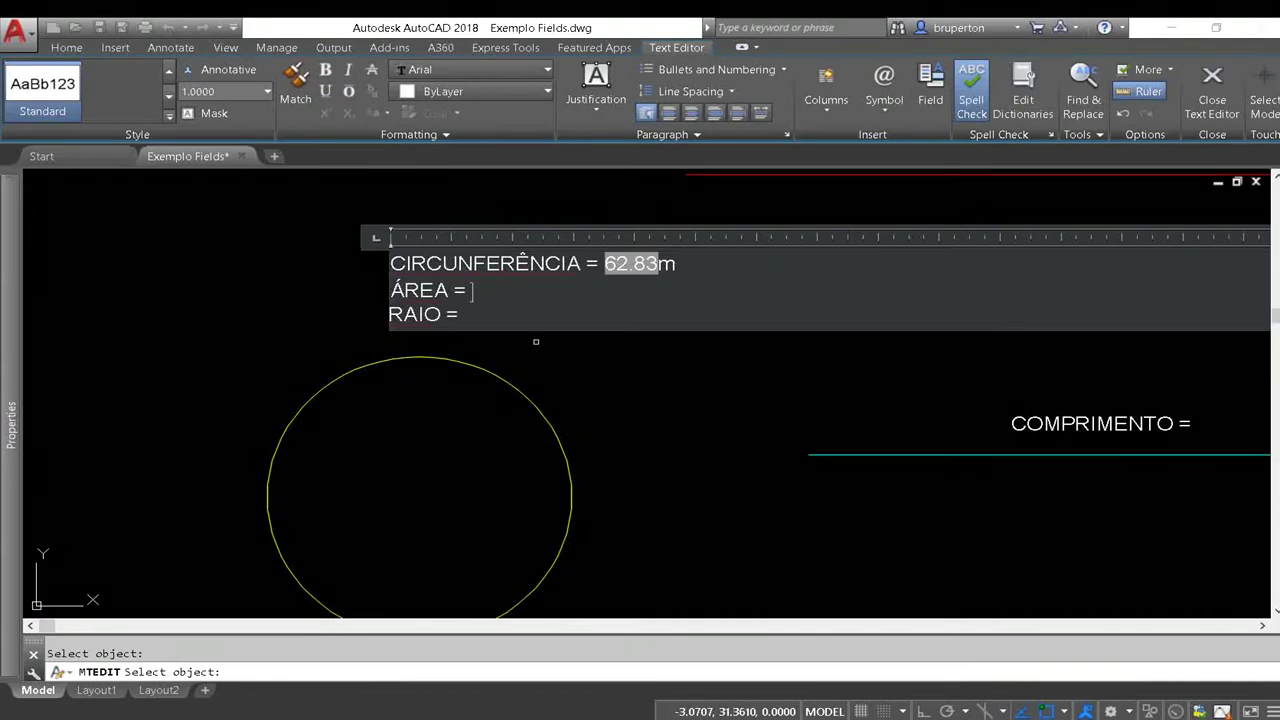
click(486, 372)
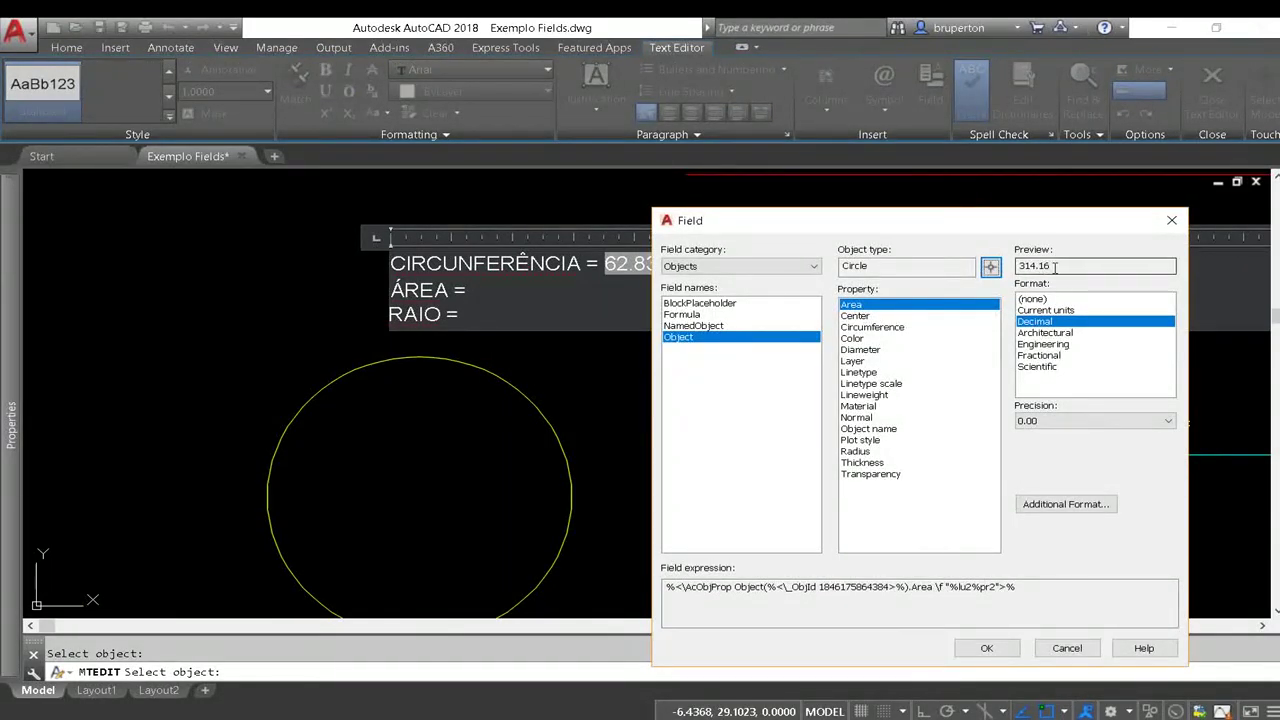
click(986, 648)
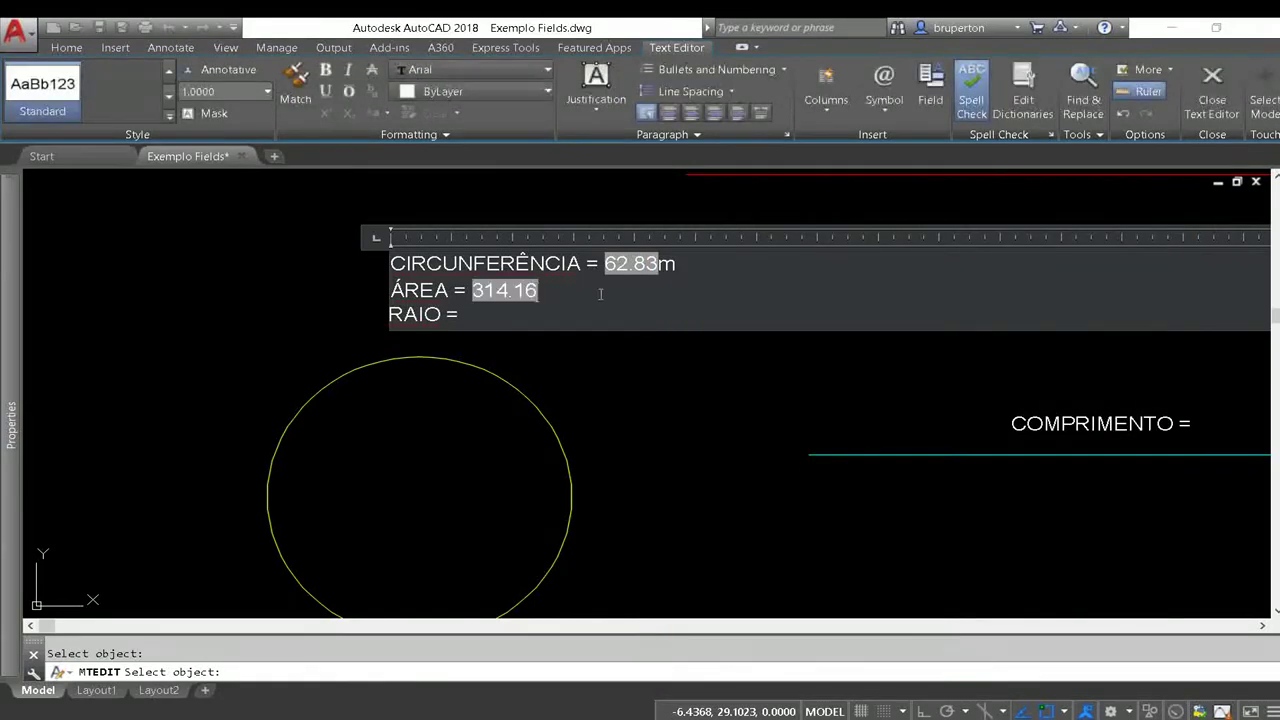
scroll(542, 289, up, 4)
text( m)
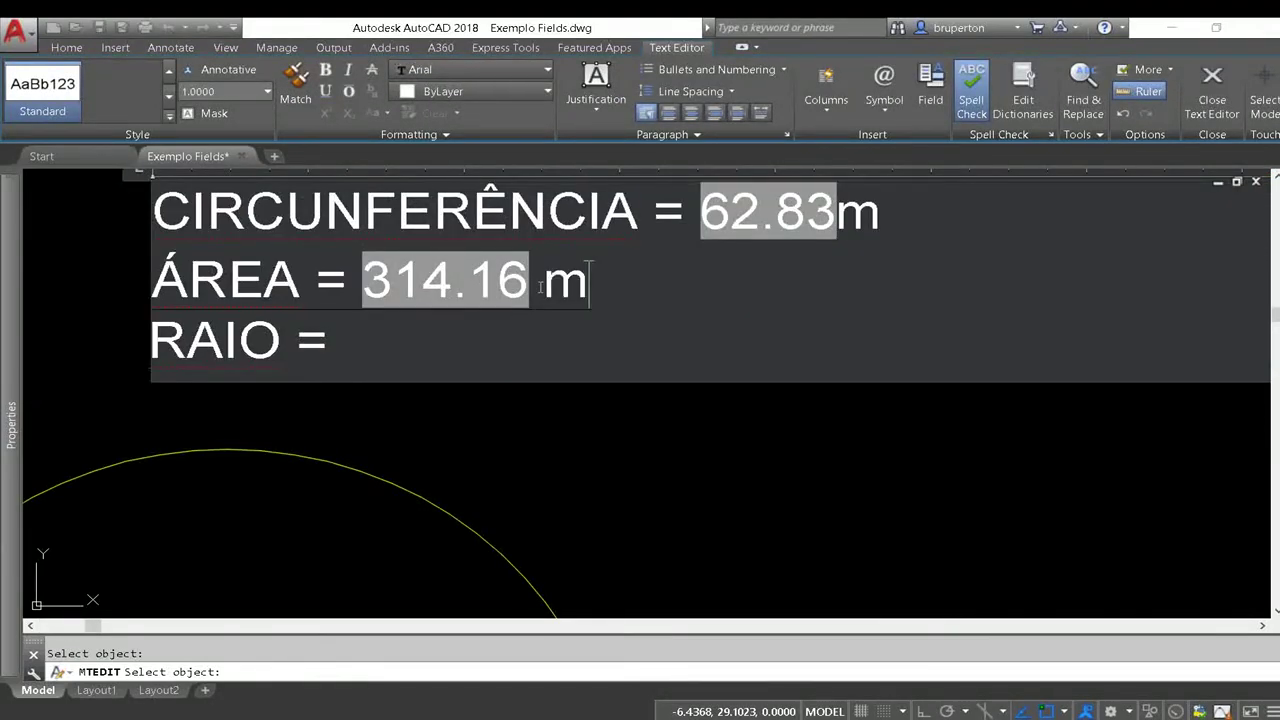
text(2)
key(Down)
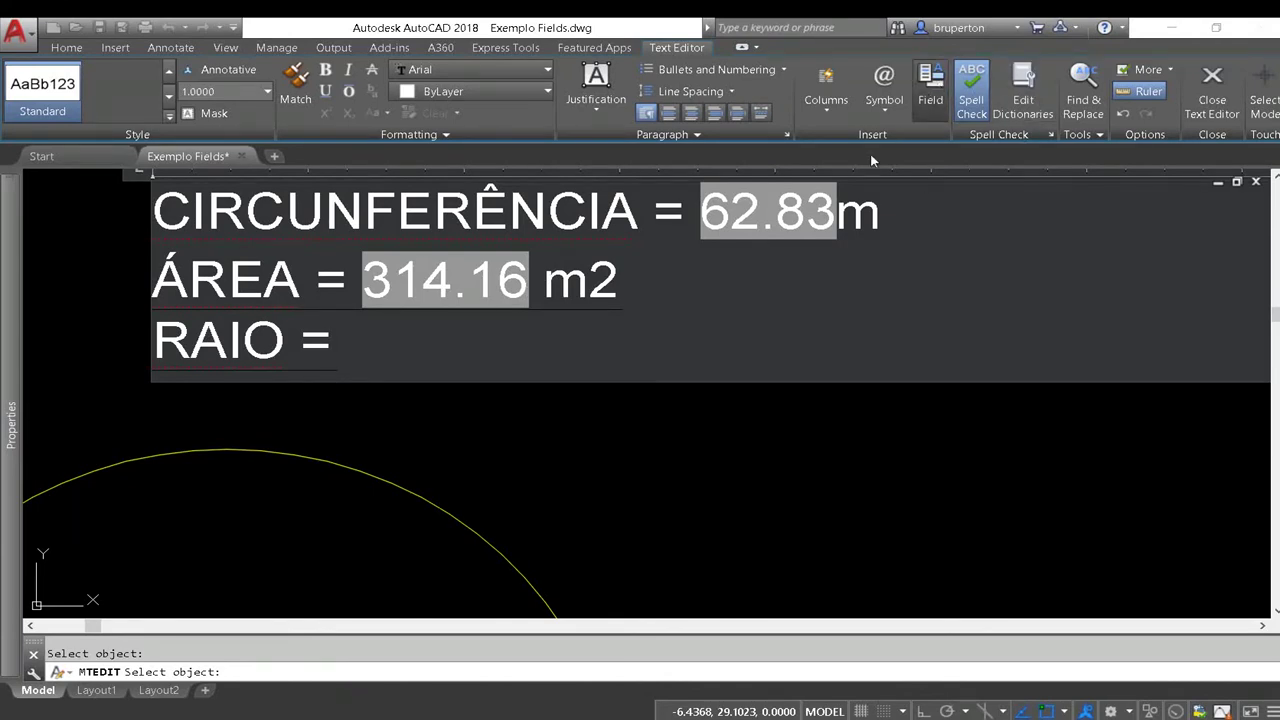
Insert the circle's Radius field, reading 10.00, followed by 'm', and close the text editor
click(935, 90)
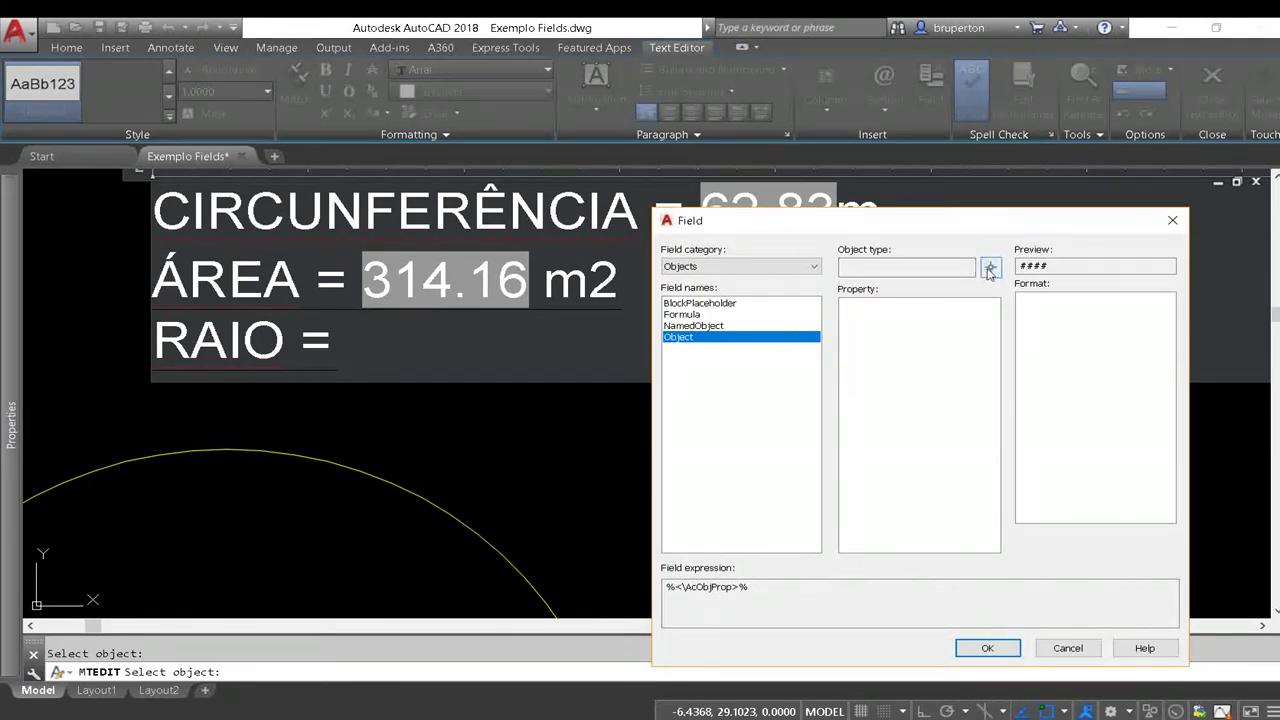
click(990, 266)
click(339, 463)
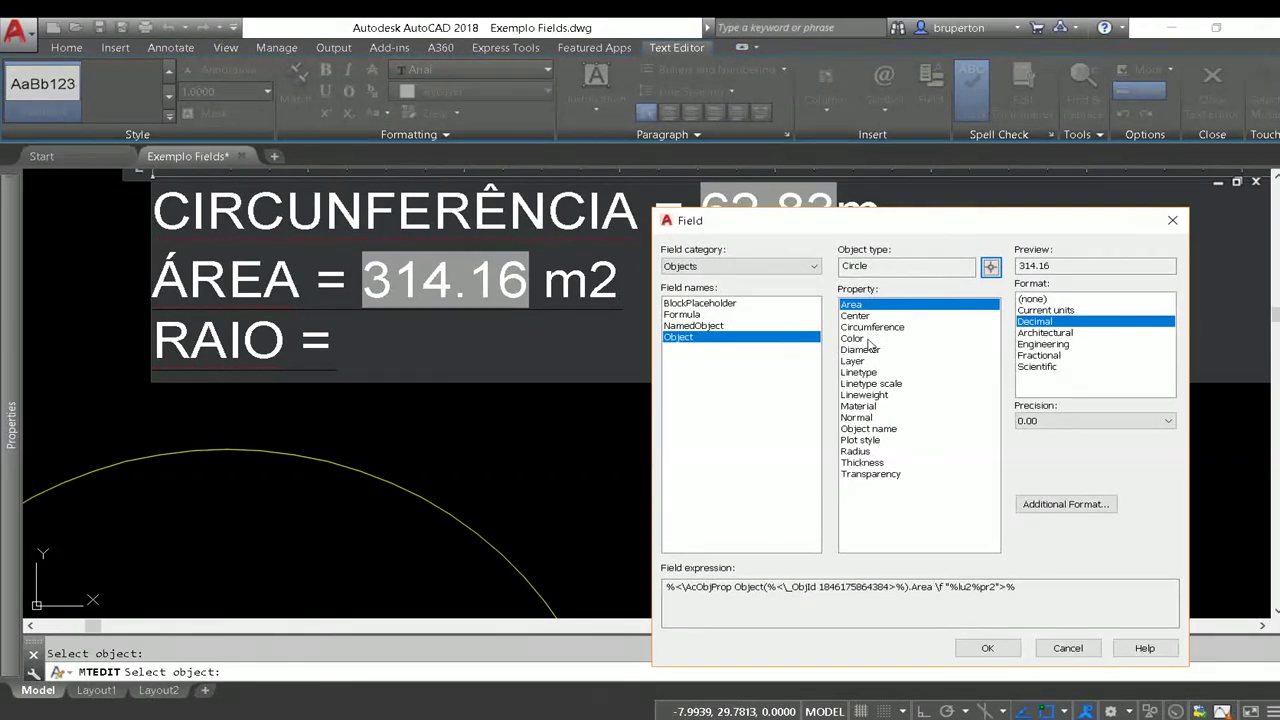
click(857, 451)
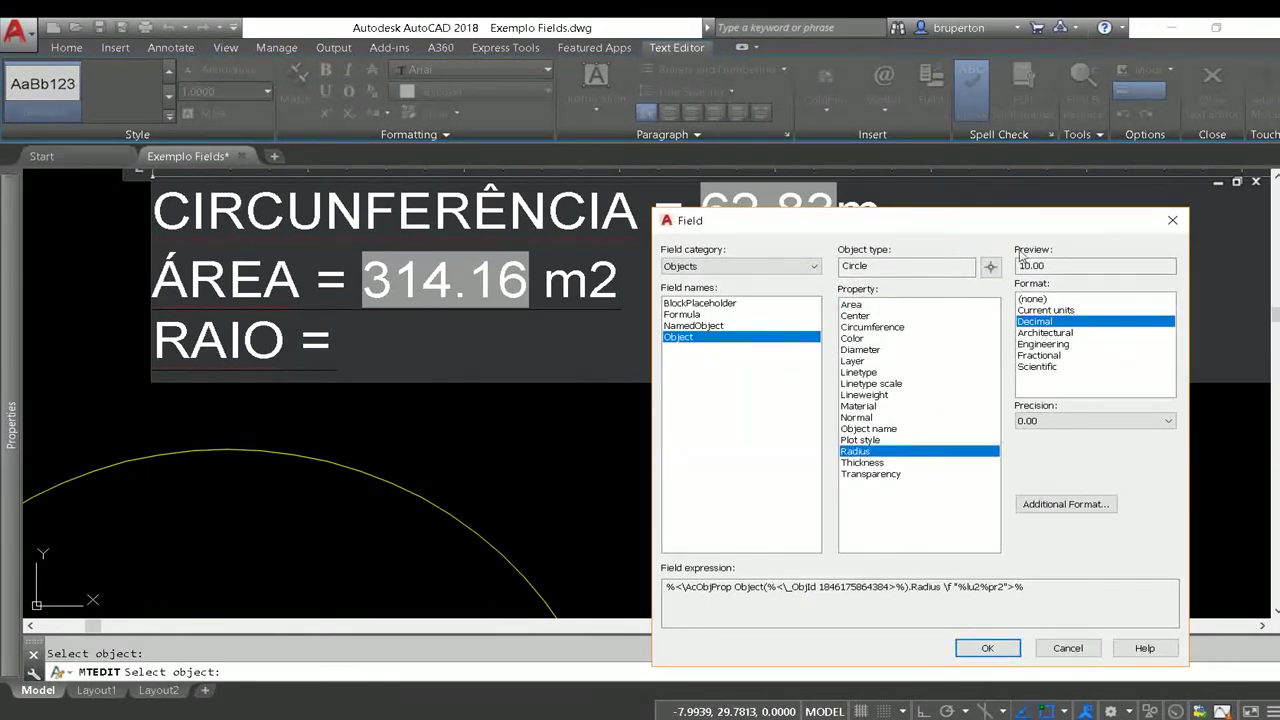
click(987, 649)
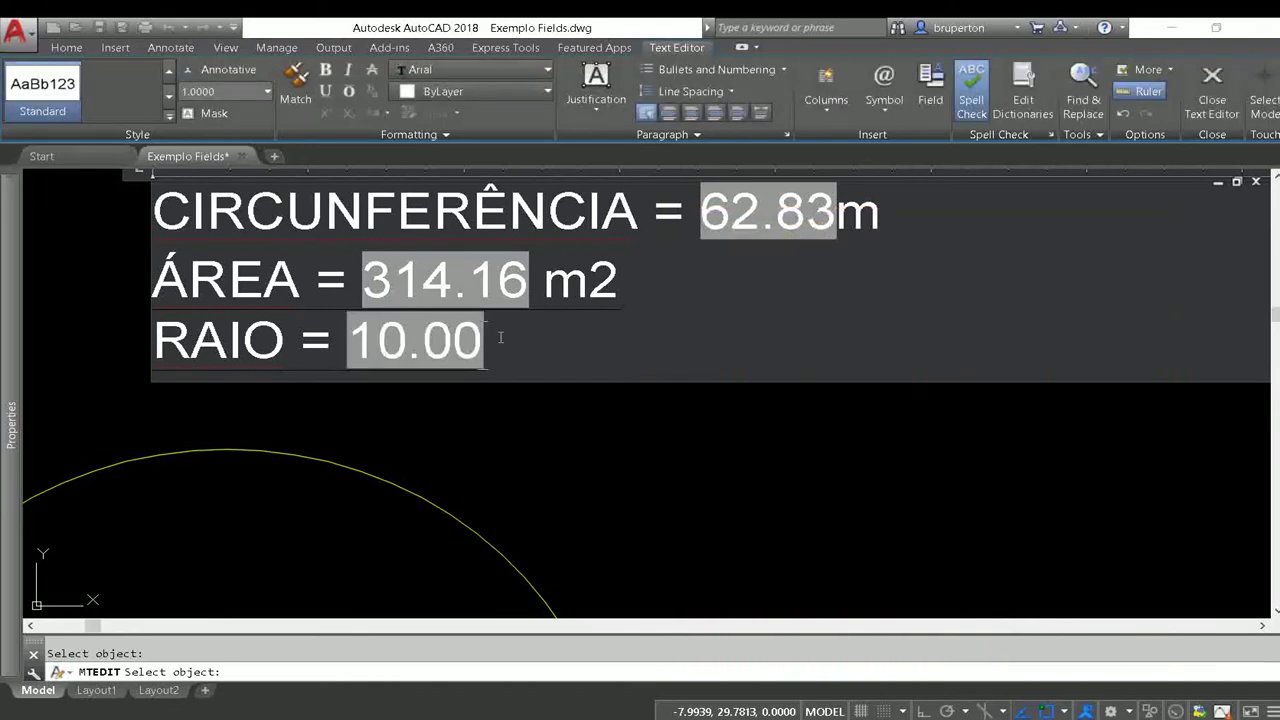
text( m)
click(1212, 100)
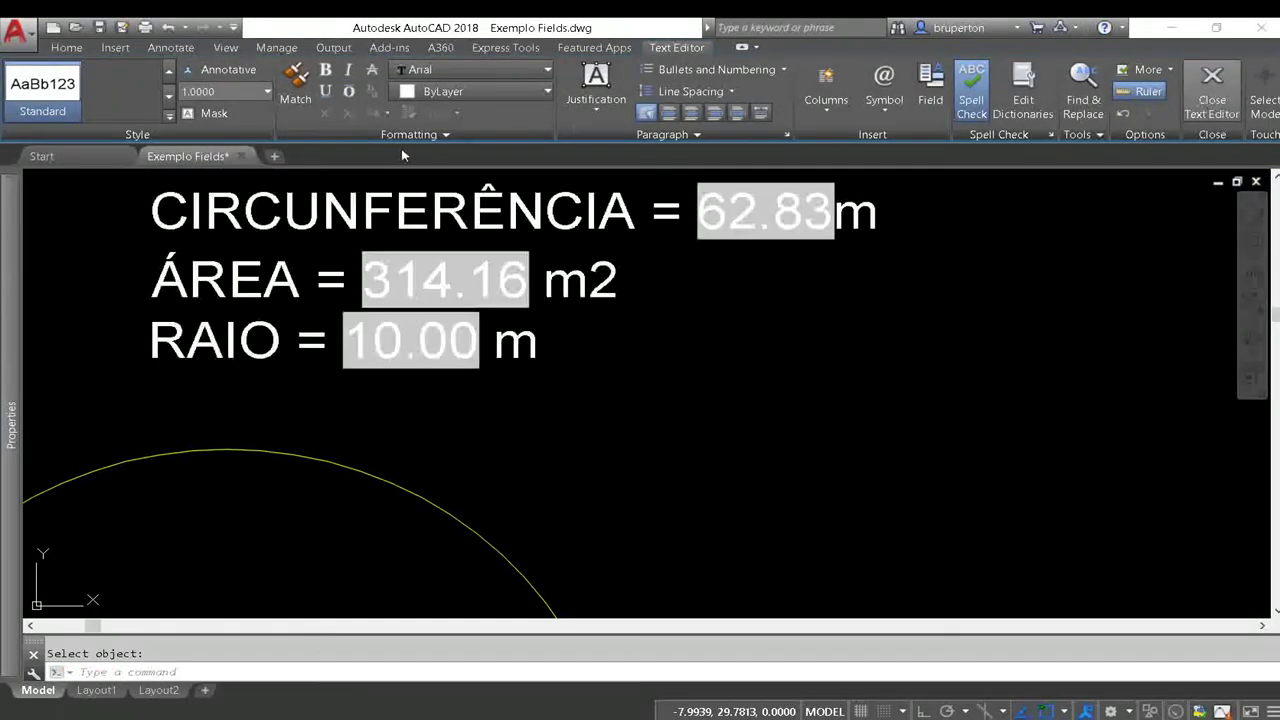
scroll(481, 256, up, 3)
Select the circle and try a quadrant-grip resize to radius 5, then cancel it
scroll(481, 256, down, 1)
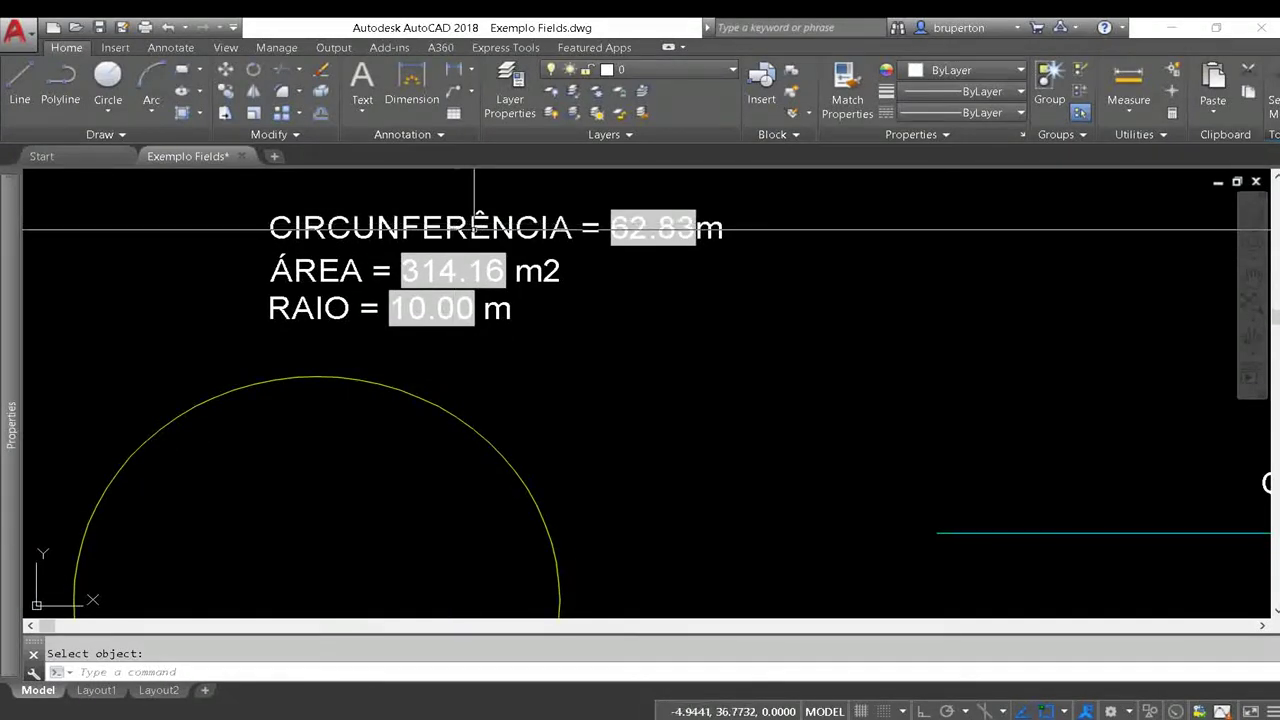
scroll(491, 284, down, 3)
scroll(491, 284, up, 1)
scroll(551, 374, up, 1)
click(558, 374)
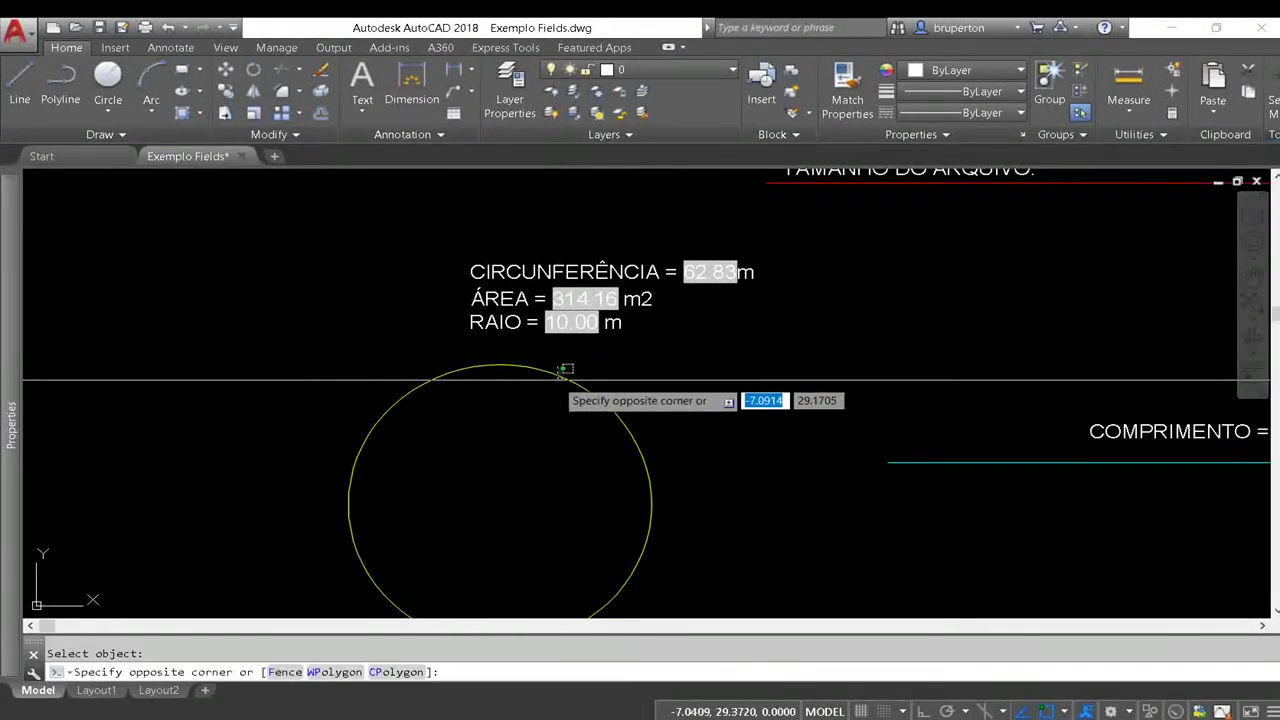
click(649, 504)
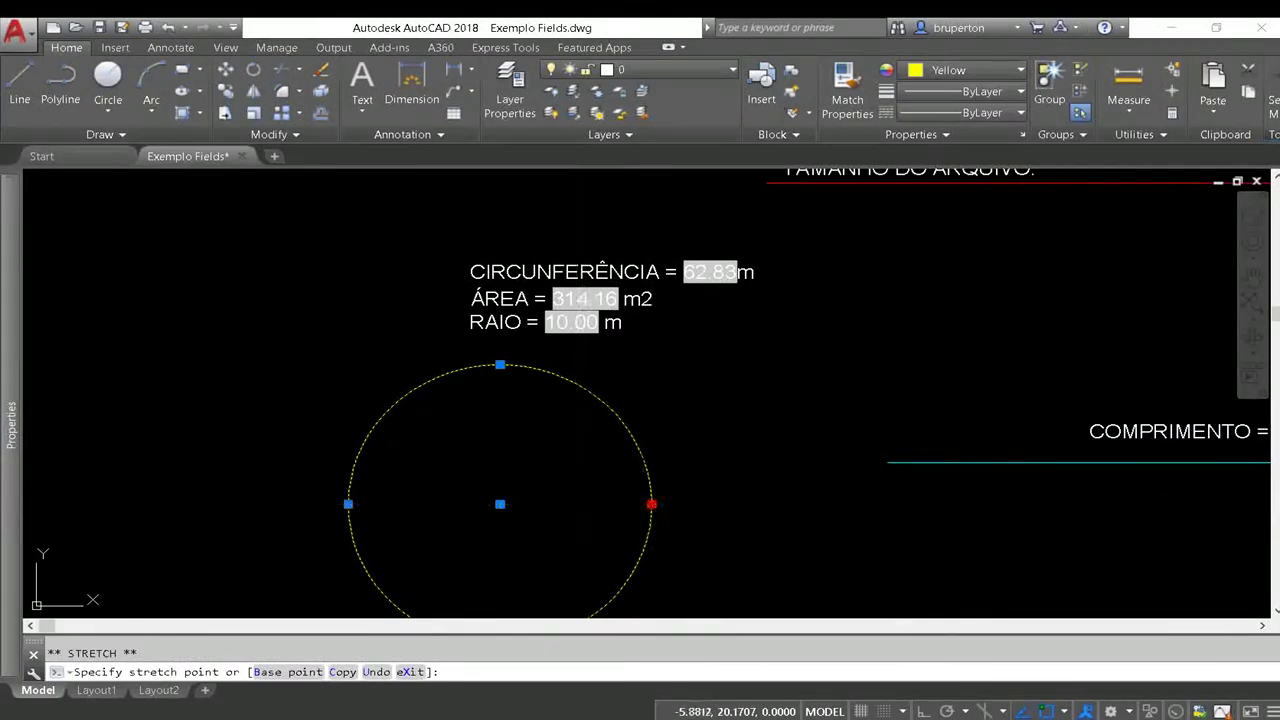
text(5)
key(Return)
scroll(556, 272, up, 2)
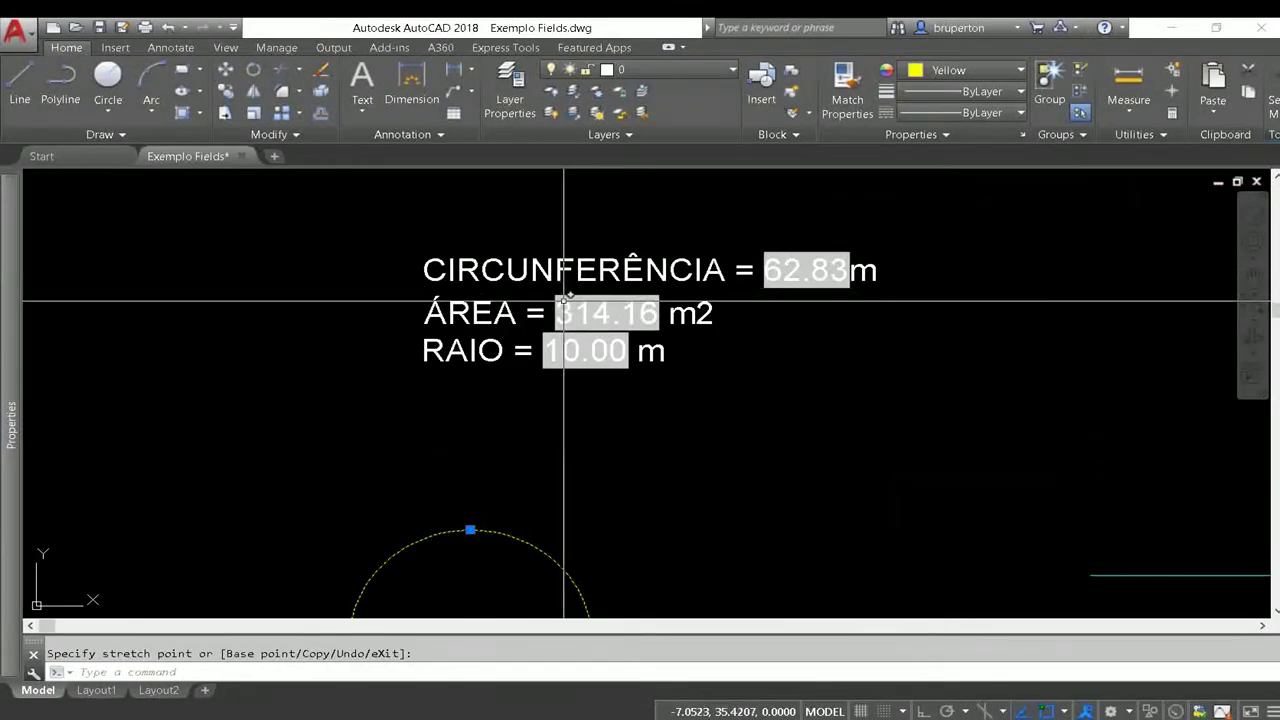
key(Escape)
key(Escape)
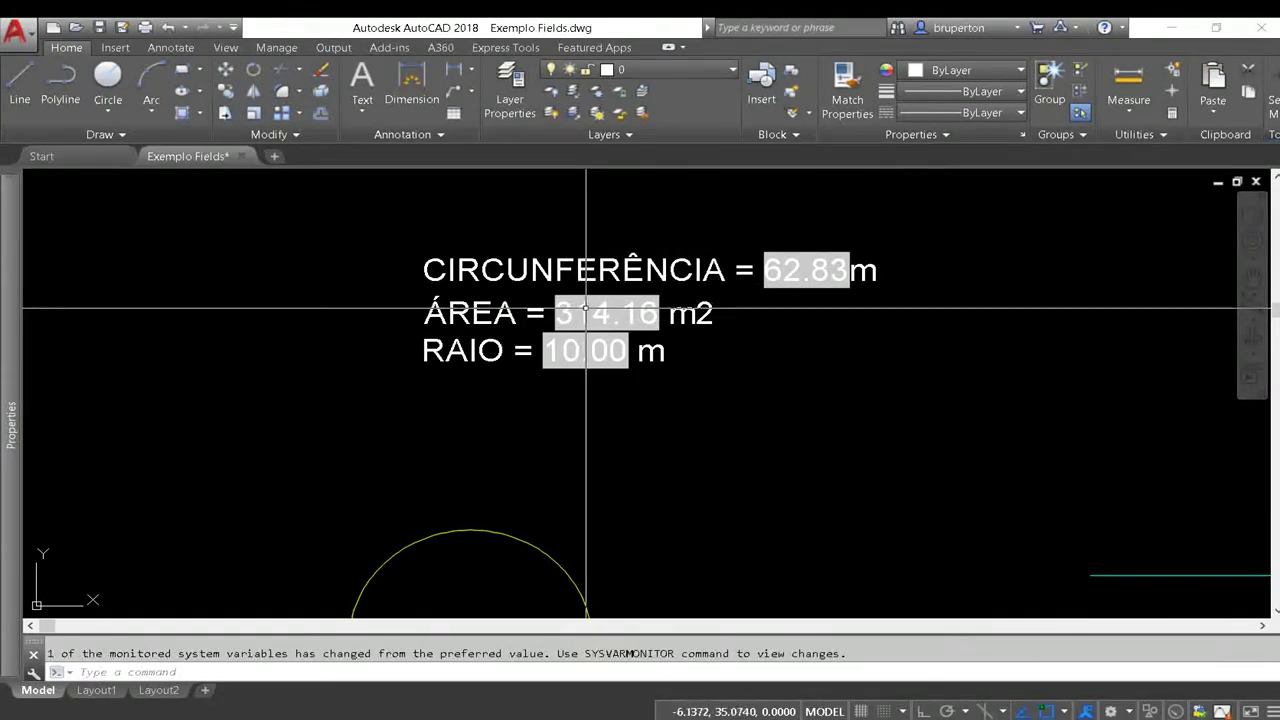
mouse_move(592, 314)
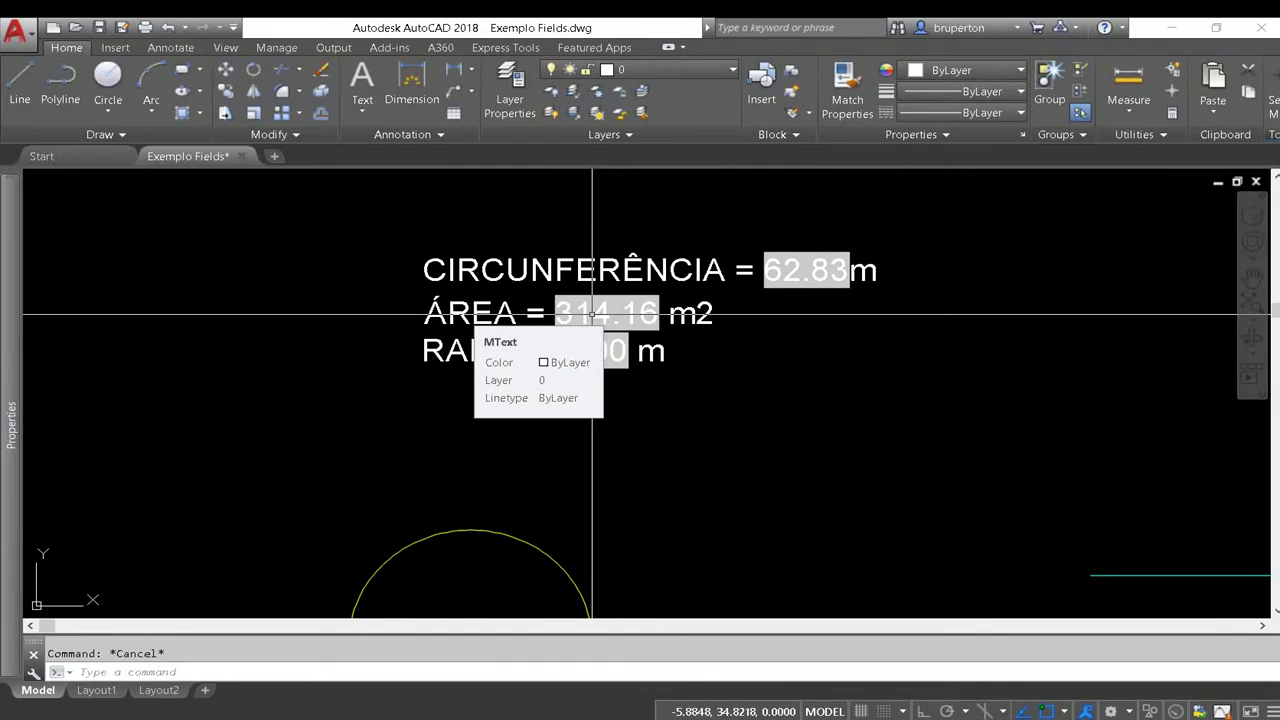
Run UPDATEFIELD on the circle's label
text(fi)
key(BackSpace)
key(BackSpace)
key(BackSpace)
text(up)
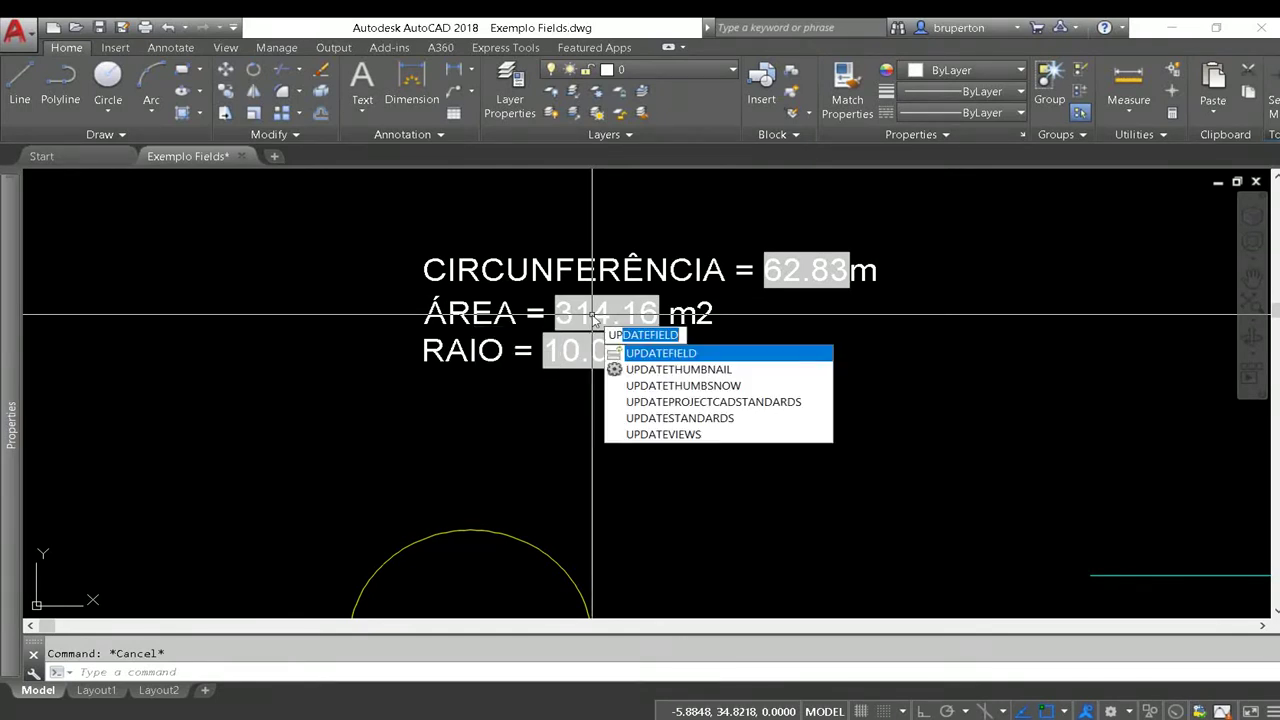
key(Return)
click(580, 315)
key(Return)
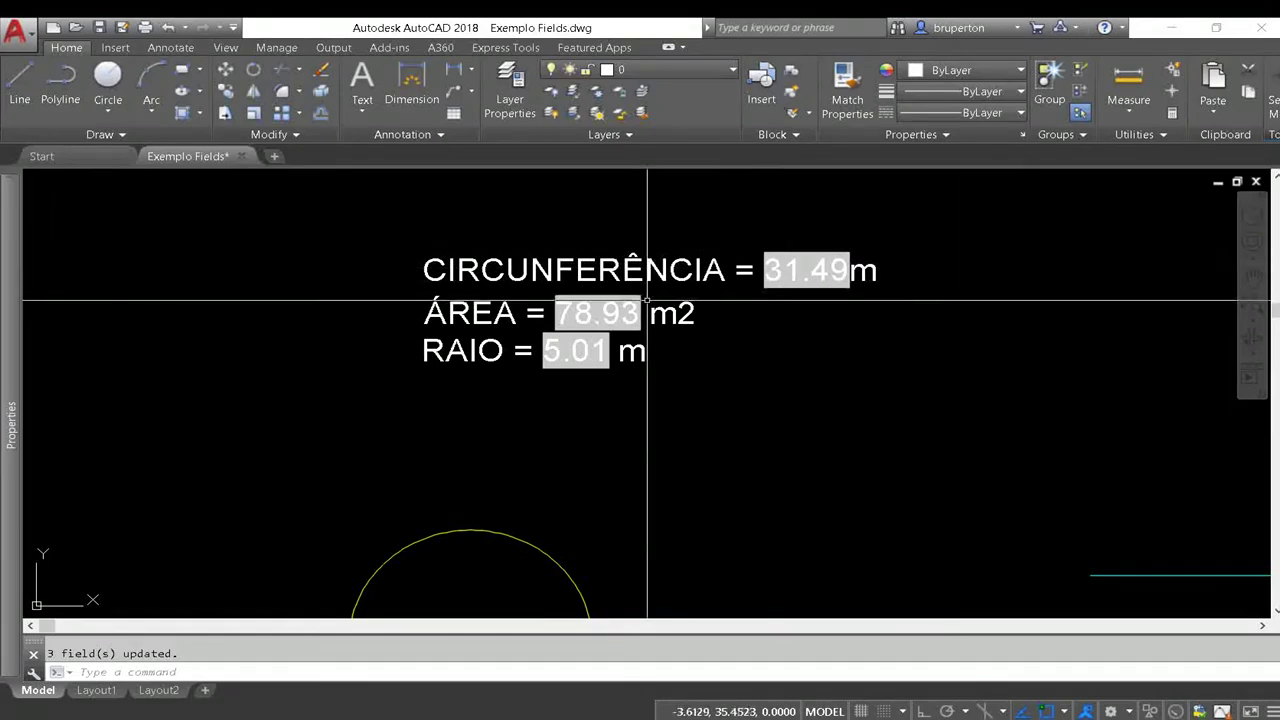
Stretch the circle larger and UPDATEFIELD the label to 72.78, 421.56 and 11.58
click(591, 400)
click(514, 543)
middle_drag(514, 543, 478, 385)
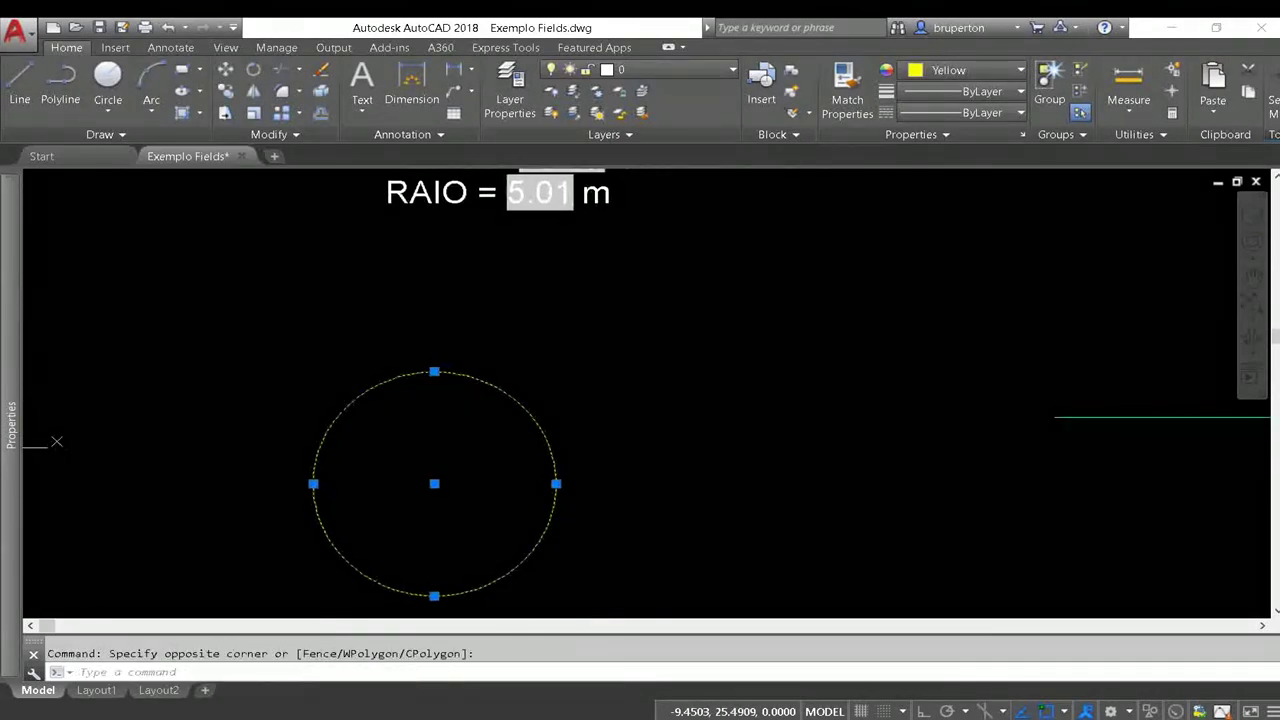
click(555, 483)
click(715, 463)
middle_drag(592, 281, 597, 429)
key(Escape)
text(UPDATEFIELD)
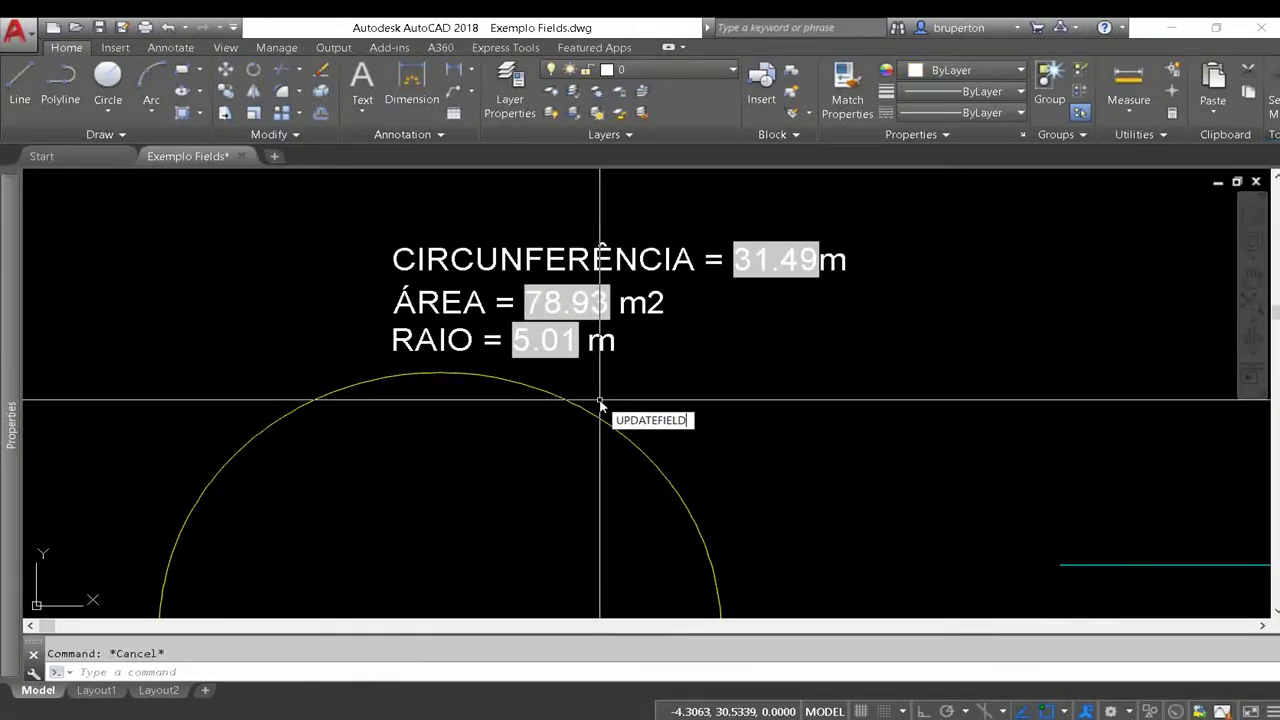
key(Return)
drag(600, 402, 570, 250)
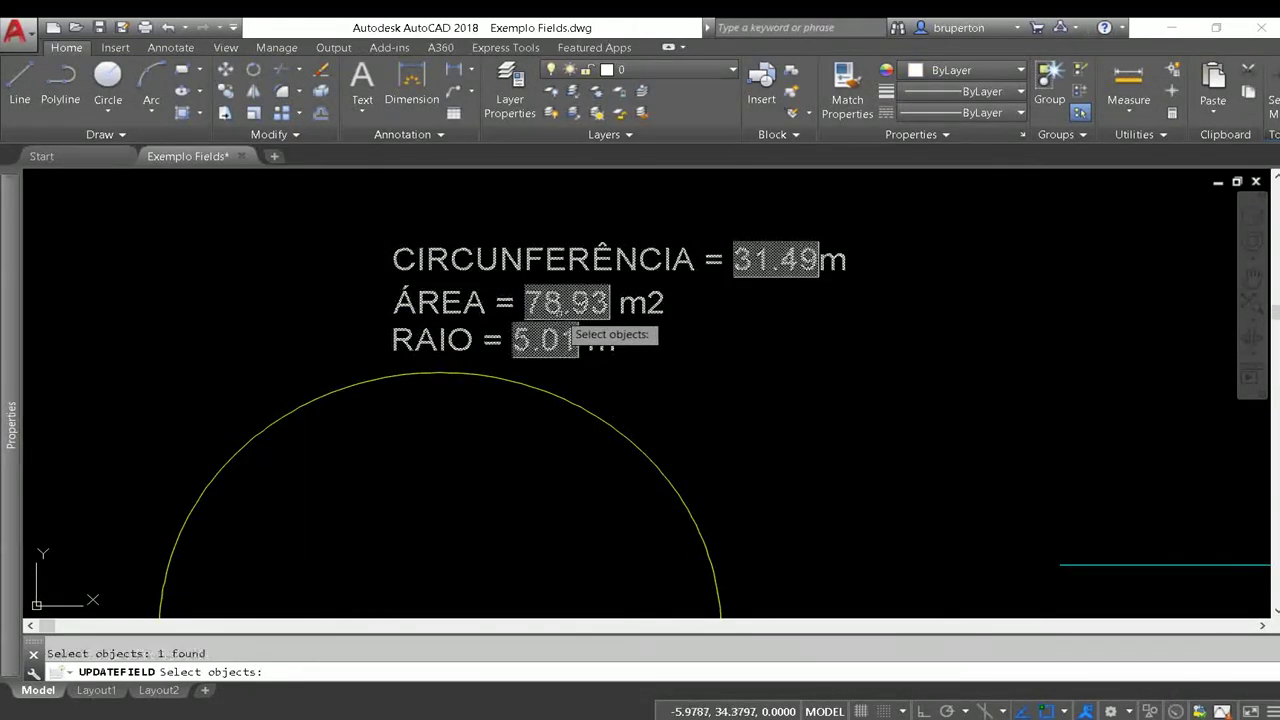
key(Return)
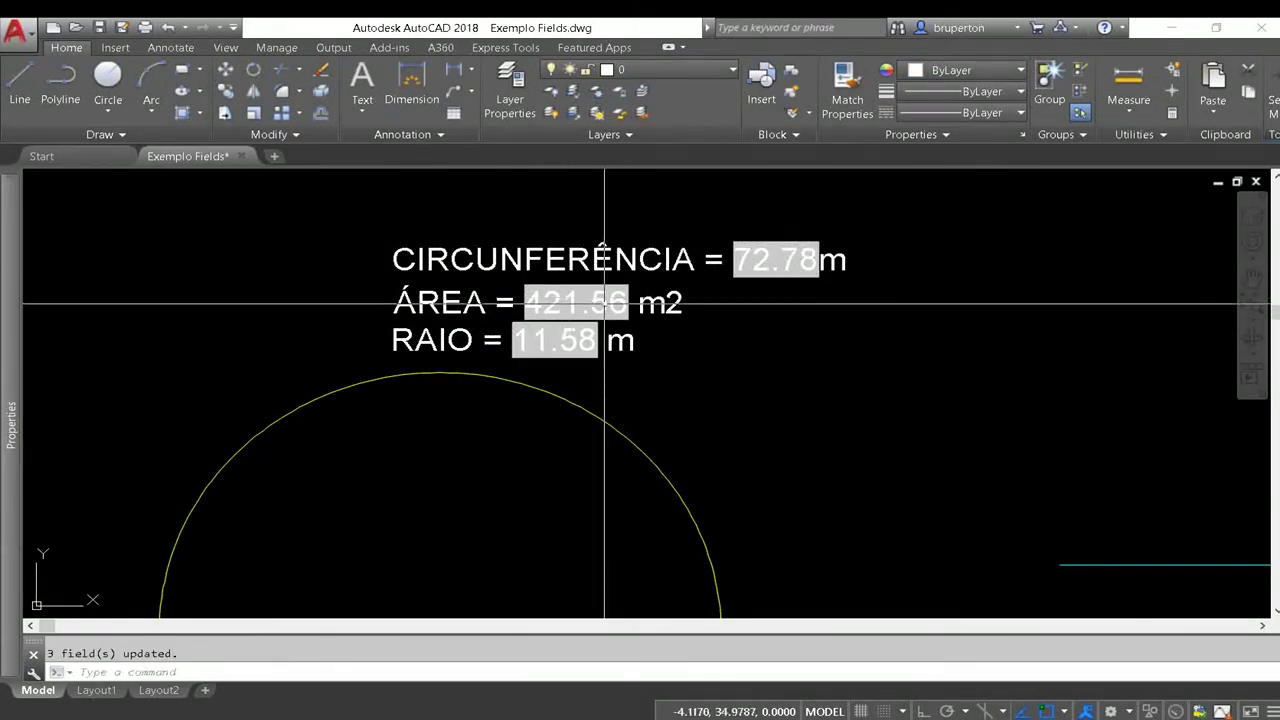
Pan and zoom over to the COMPRIMENTO label and the cyan line
scroll(534, 300, down, 2)
scroll(550, 300, up, 4)
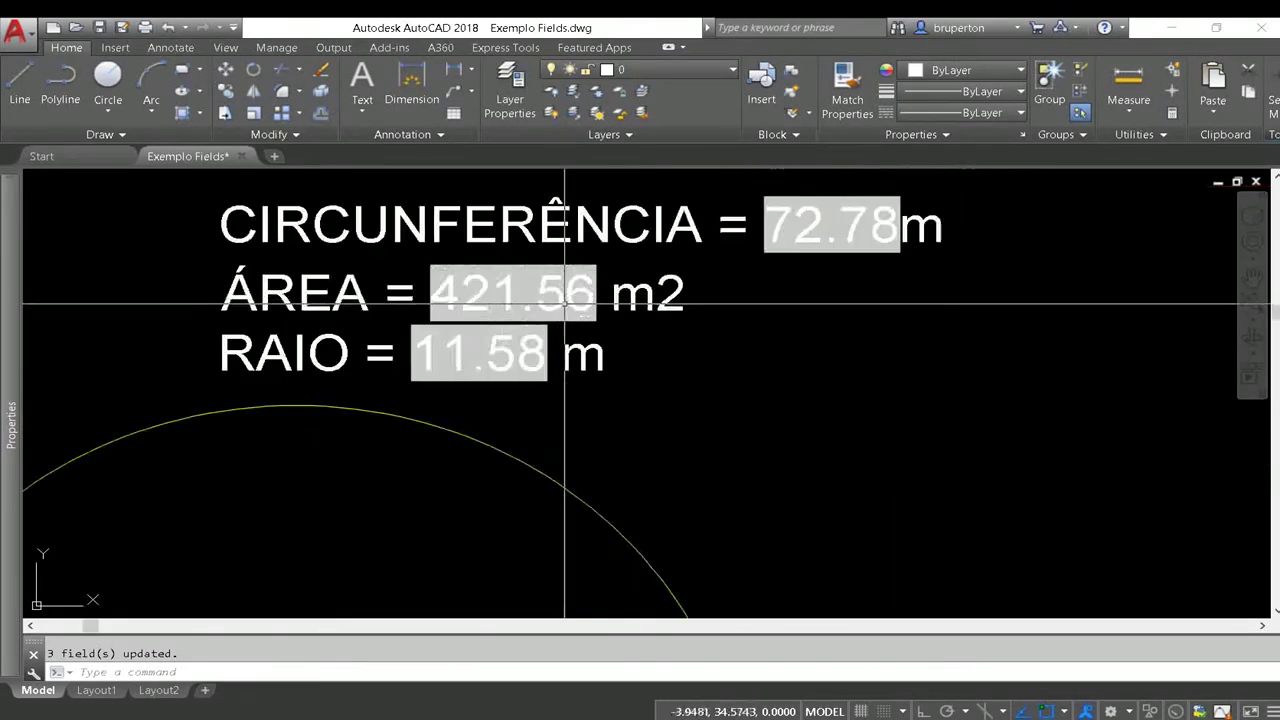
scroll(517, 296, down, 1)
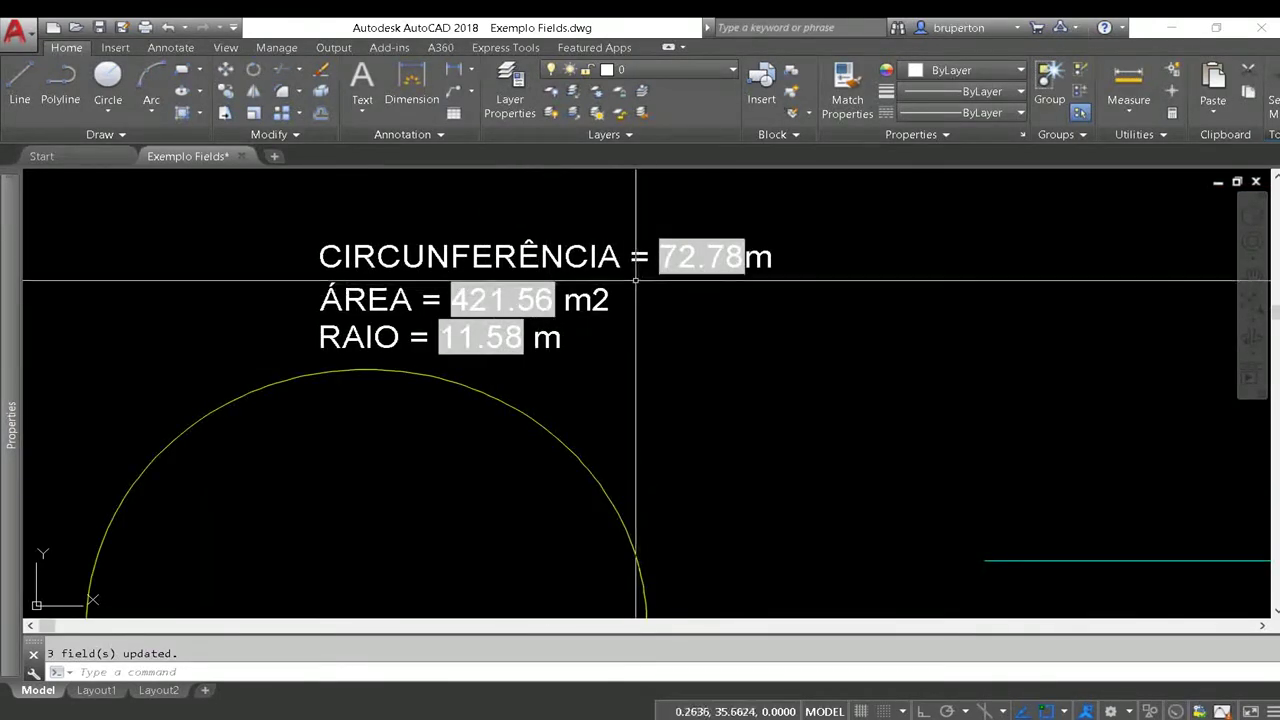
middle_drag(623, 277, 499, 296)
scroll(499, 296, down, 4)
middle_drag(592, 334, 383, 366)
scroll(588, 452, up, 4)
mouse_move(588, 452)
middle_down()
mouse_move(528, 406)
mouse_move(551, 389)
mouse_move(686, 394)
middle_up()
Start a new field with the FIELD command and pick the cyan line as its source object
scroll(567, 392, down, 3)
scroll(567, 392, up, 3)
scroll(737, 390, down, 1)
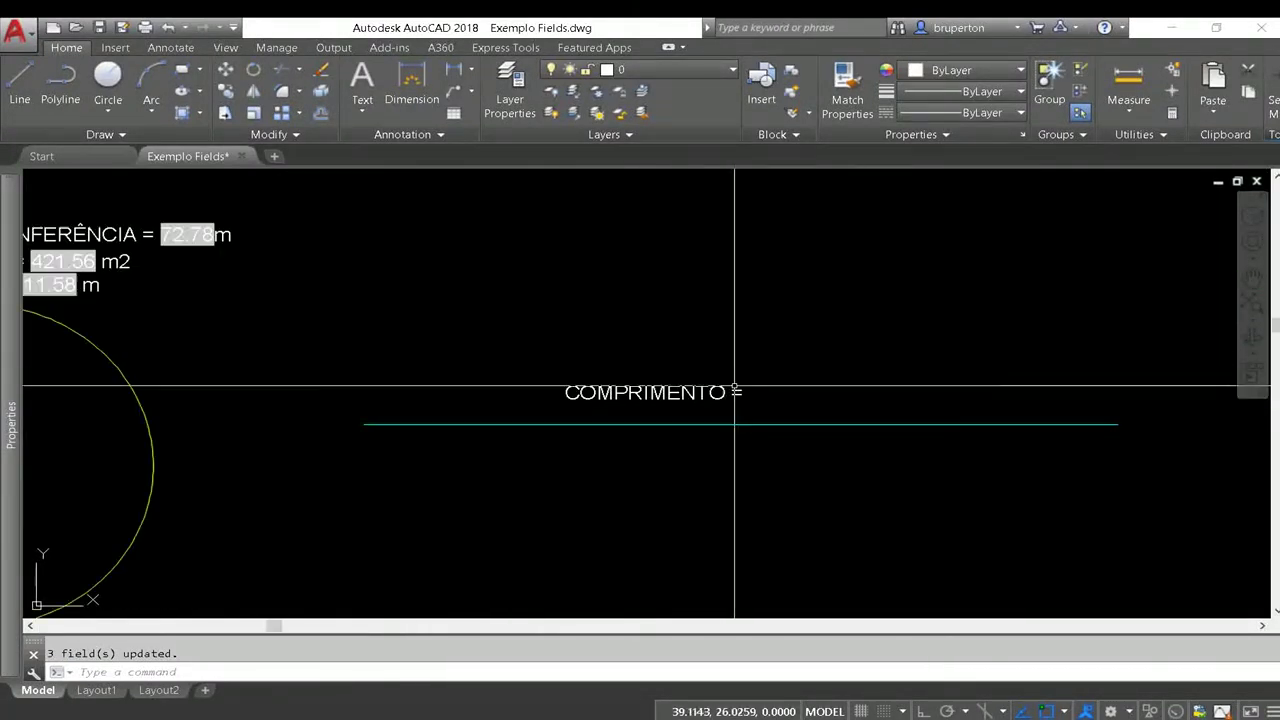
scroll(637, 380, up, 2)
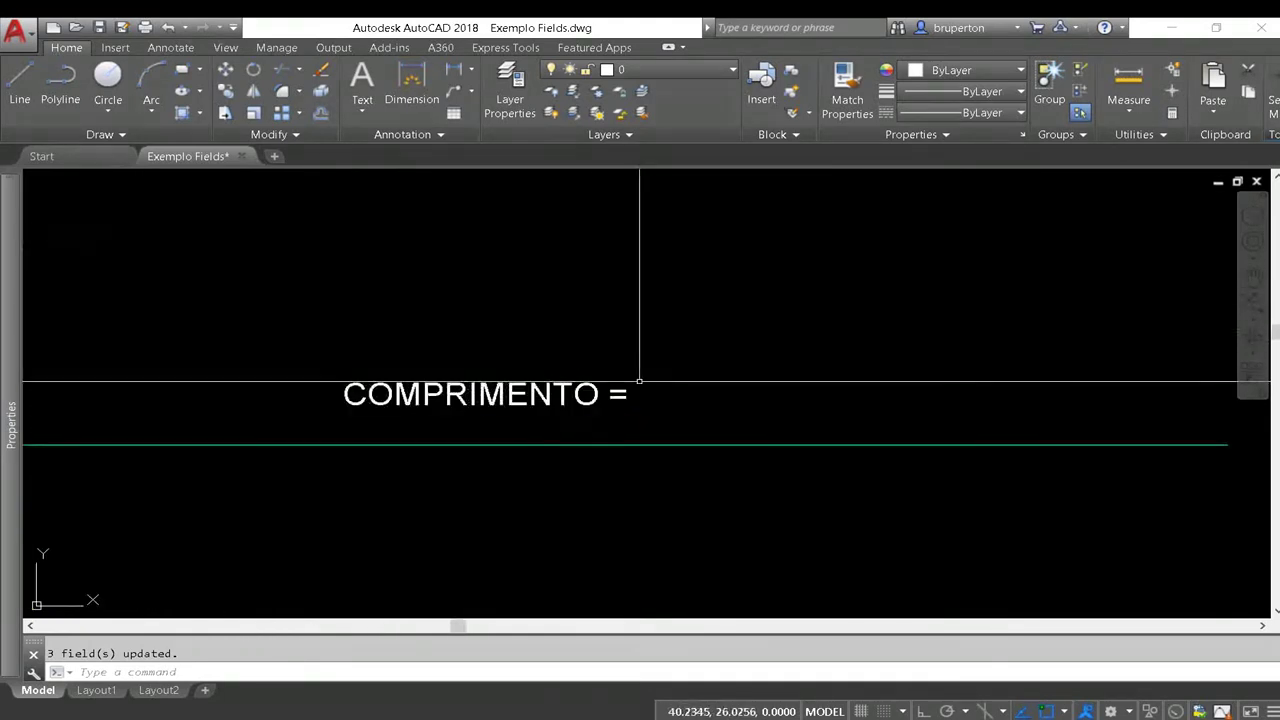
scroll(661, 386, up, 2)
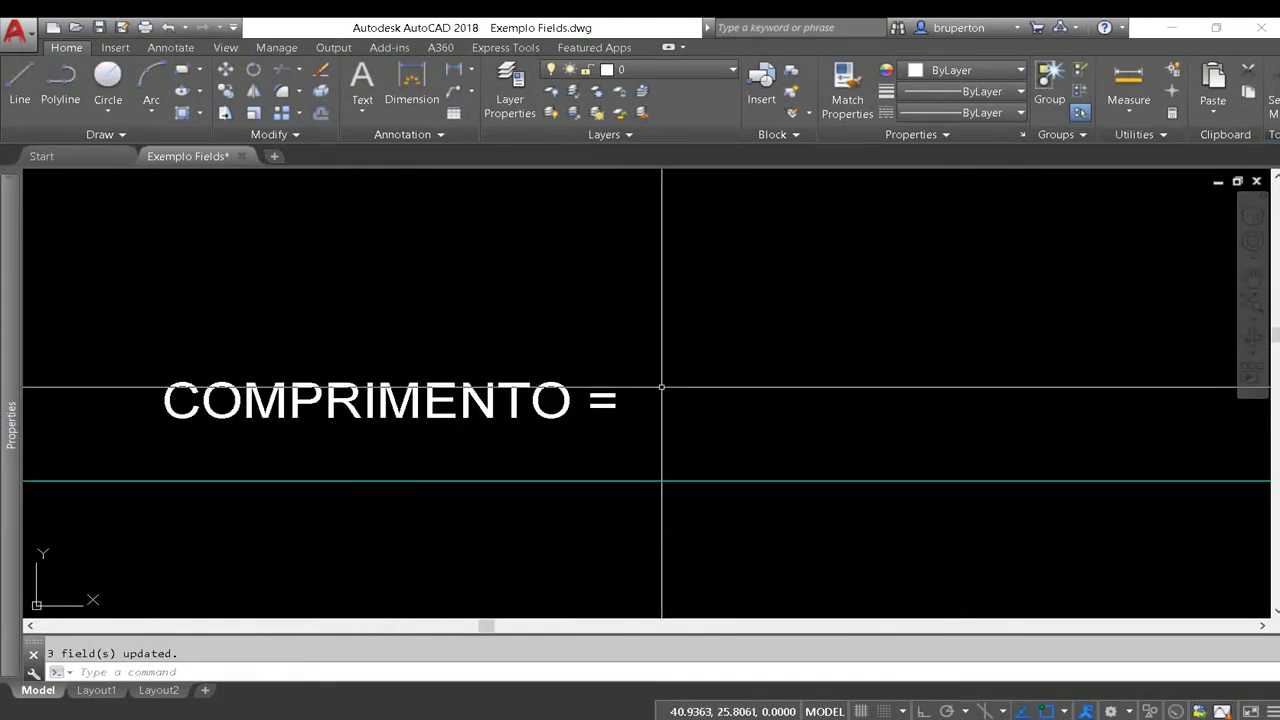
text(fil)
key(Return)
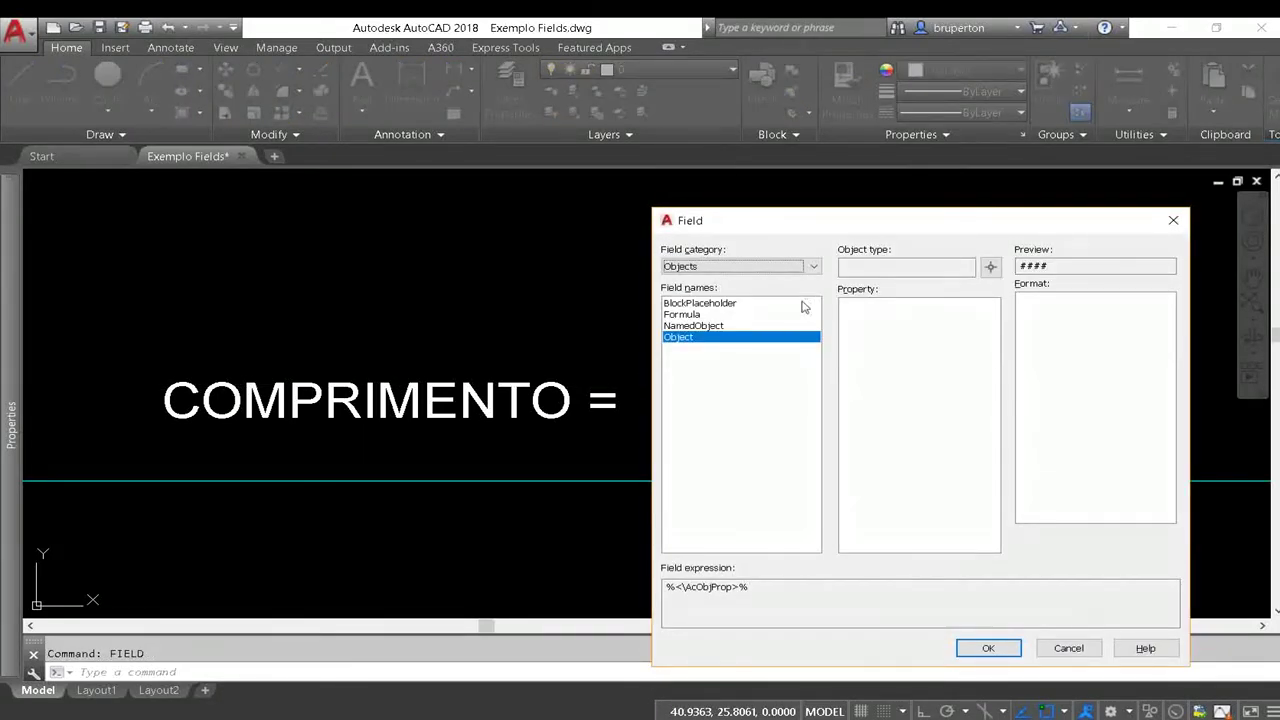
click(990, 266)
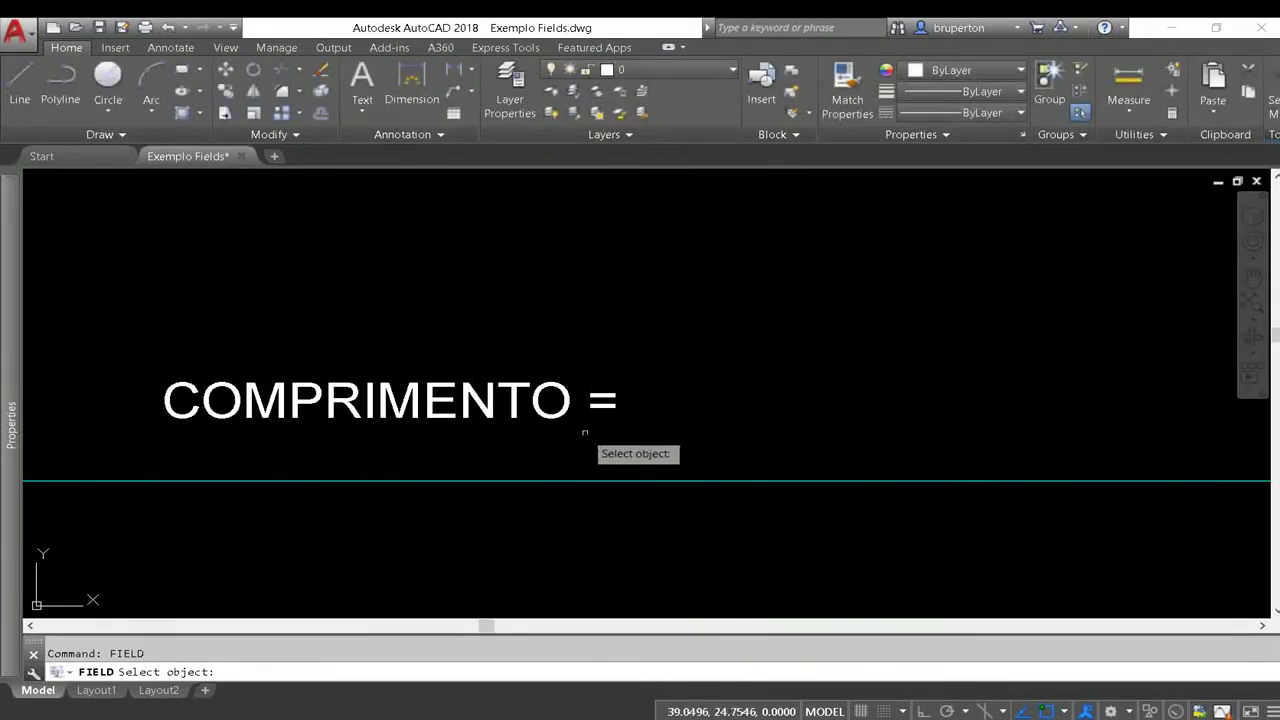
click(582, 482)
Preview the line's Layer, Material and start-point properties, then choose Length 50.00 and confirm
click(855, 360)
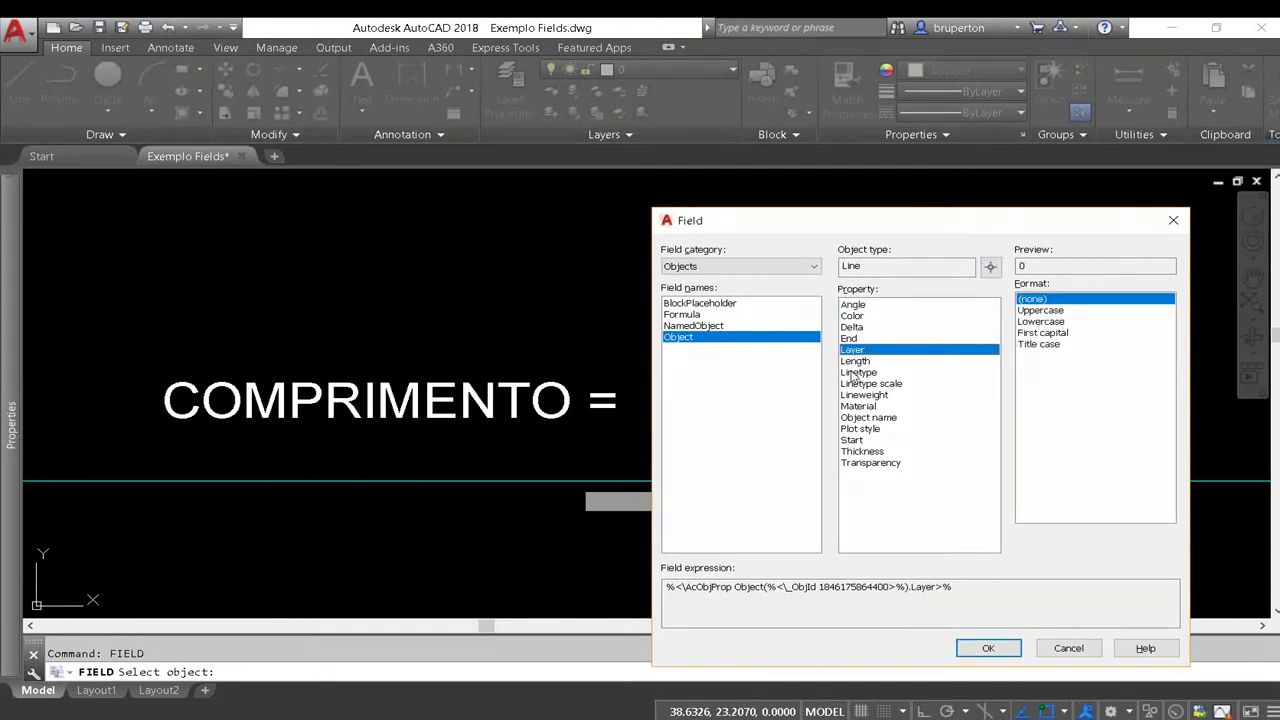
click(857, 383)
click(862, 362)
click(864, 406)
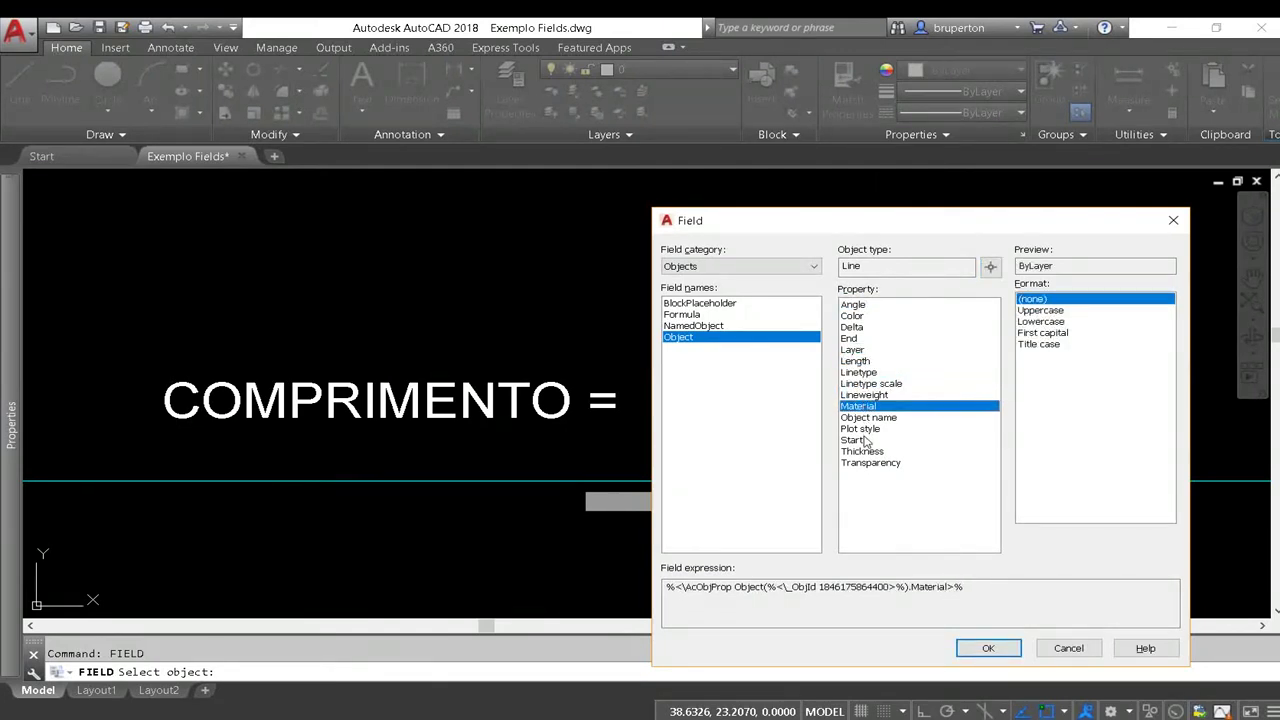
click(869, 439)
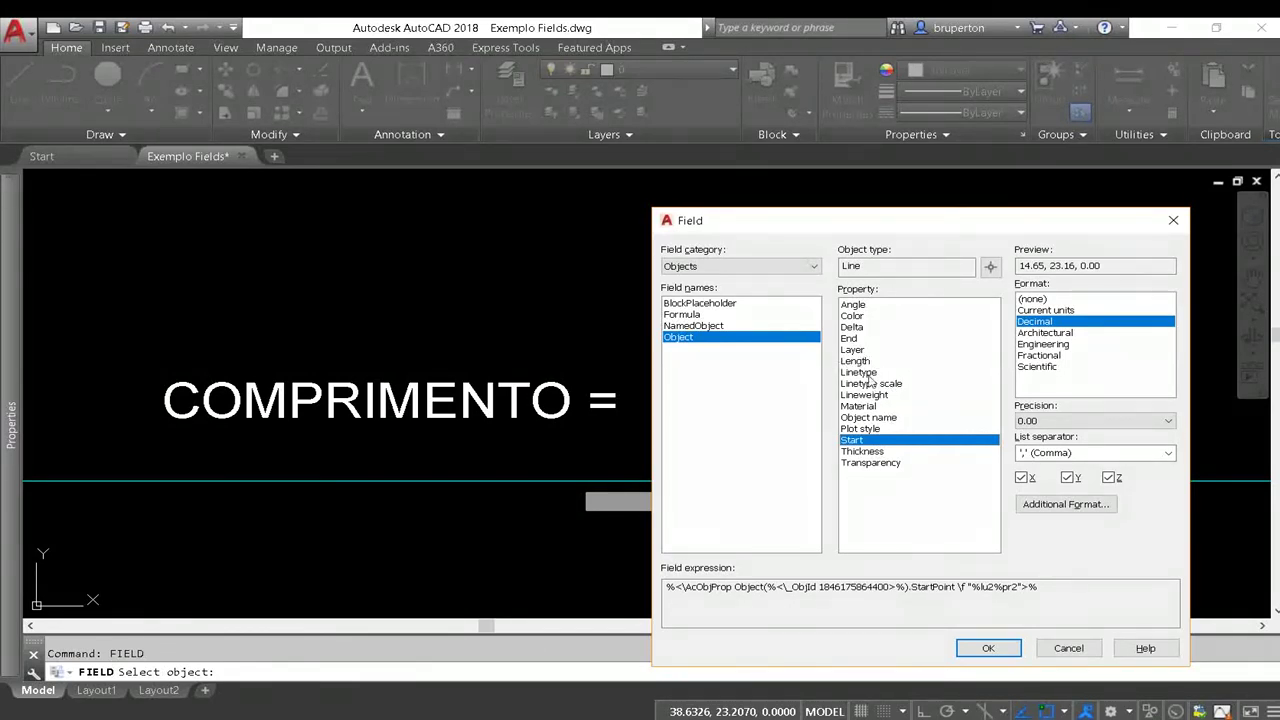
click(866, 361)
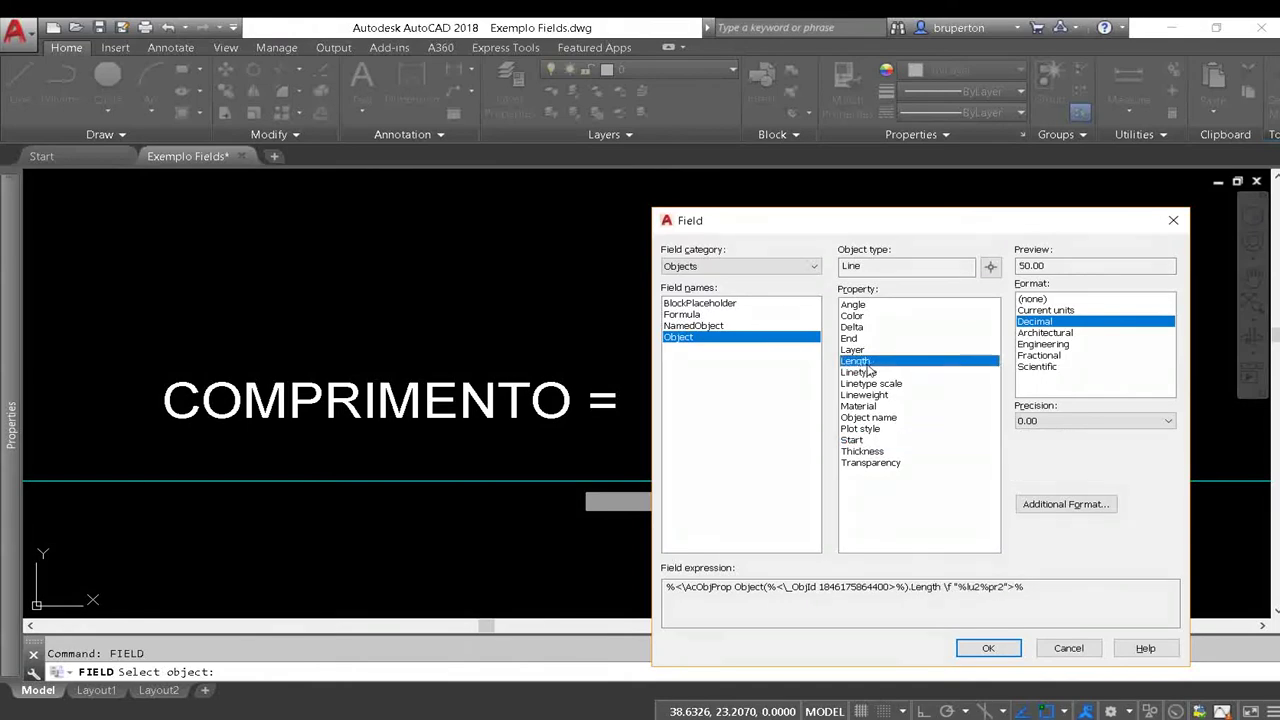
click(988, 648)
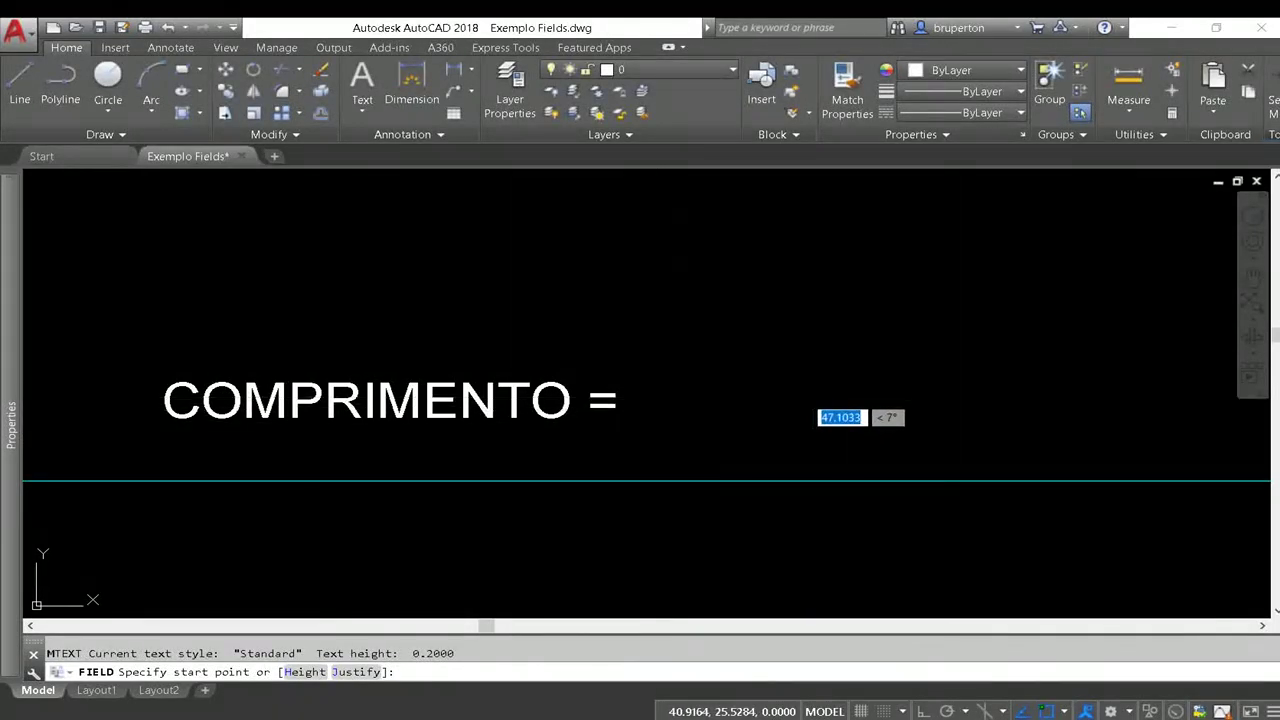
Place the 50.00 length field right after COMPRIMENTO =
click(660, 398)
scroll(630, 430, up, 2)
scroll(590, 448, up, 2)
scroll(590, 448, down, 3)
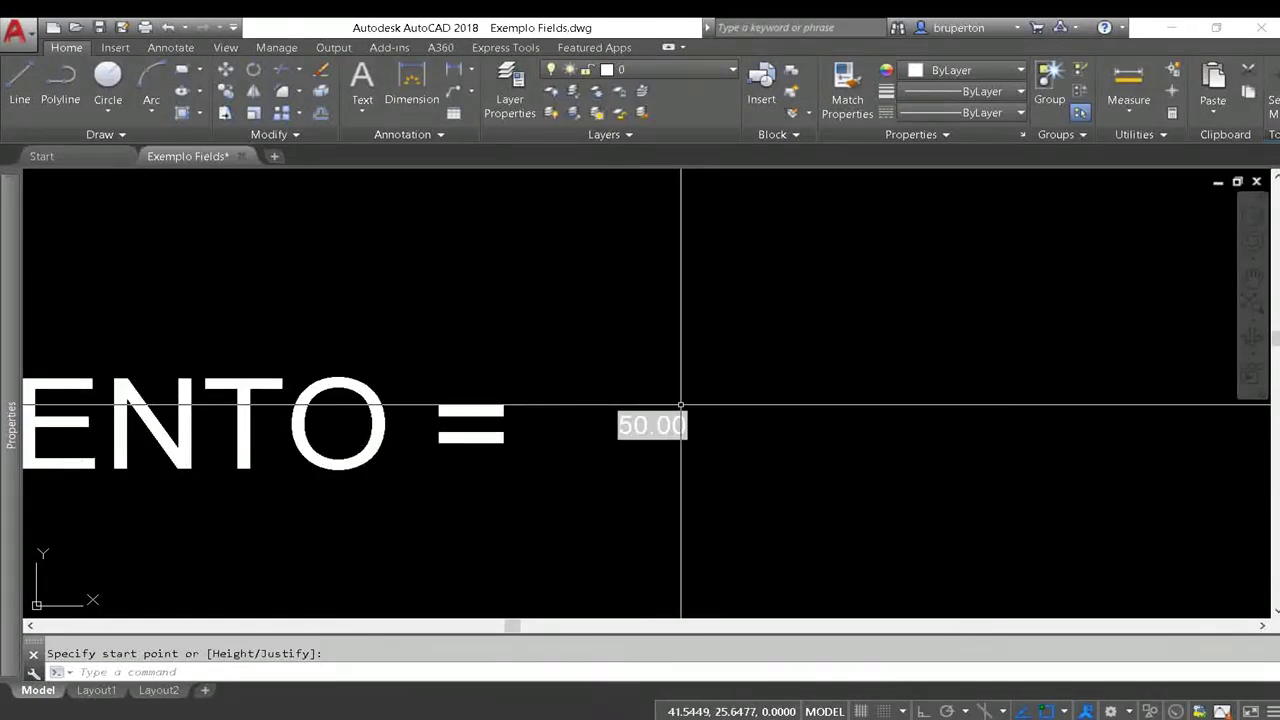
scroll(670, 415, down, 3)
double_click(526, 418)
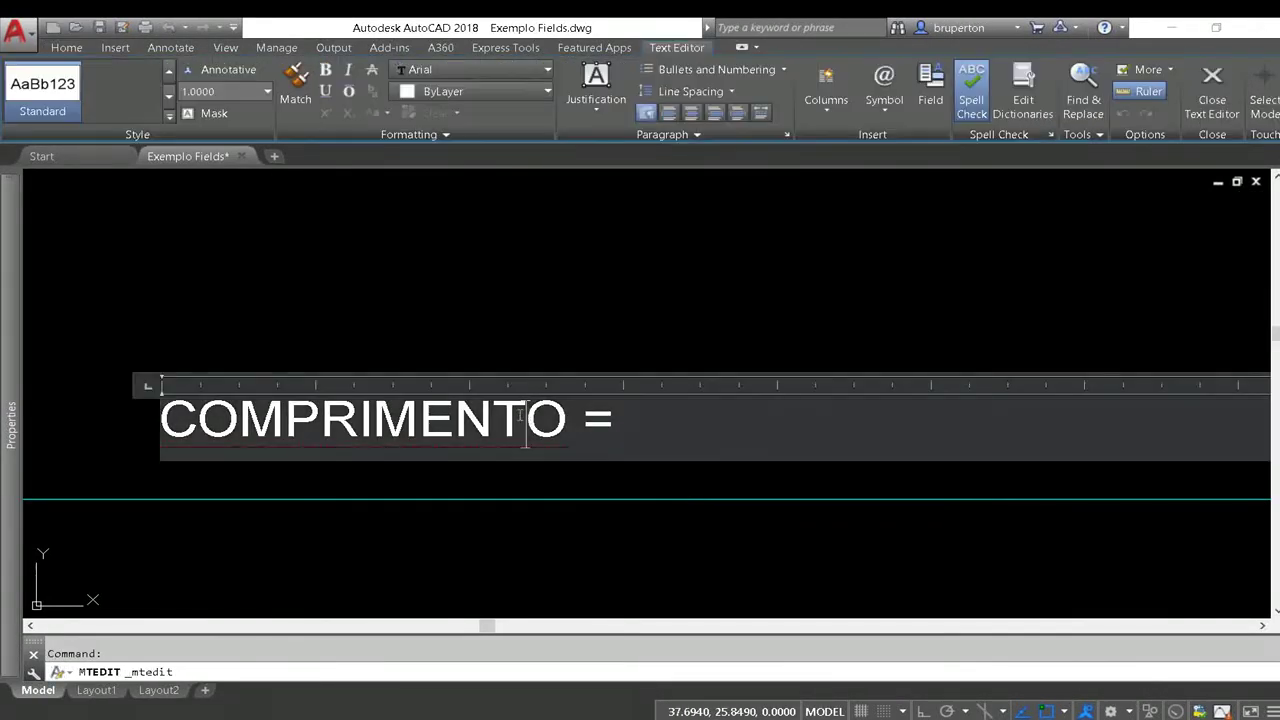
key(Escape)
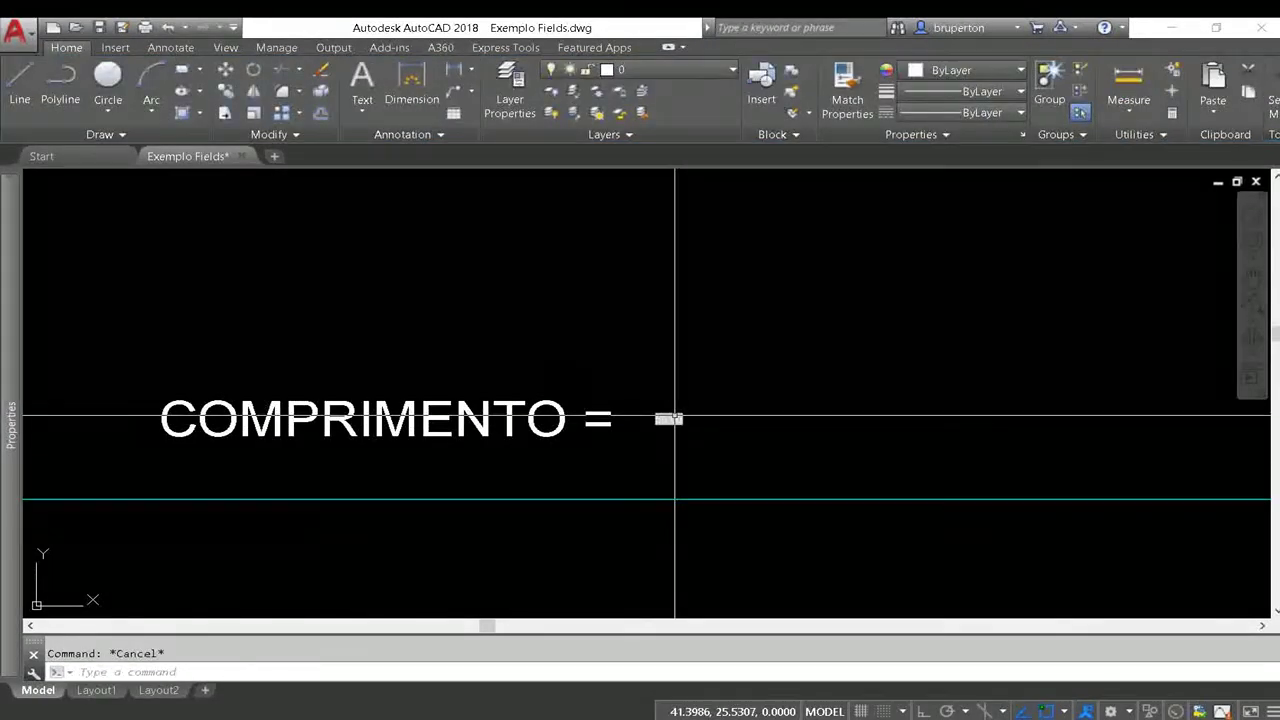
Increase the 50.00 value's text height in the Properties palette to match the label
text(mo)
key(Return)
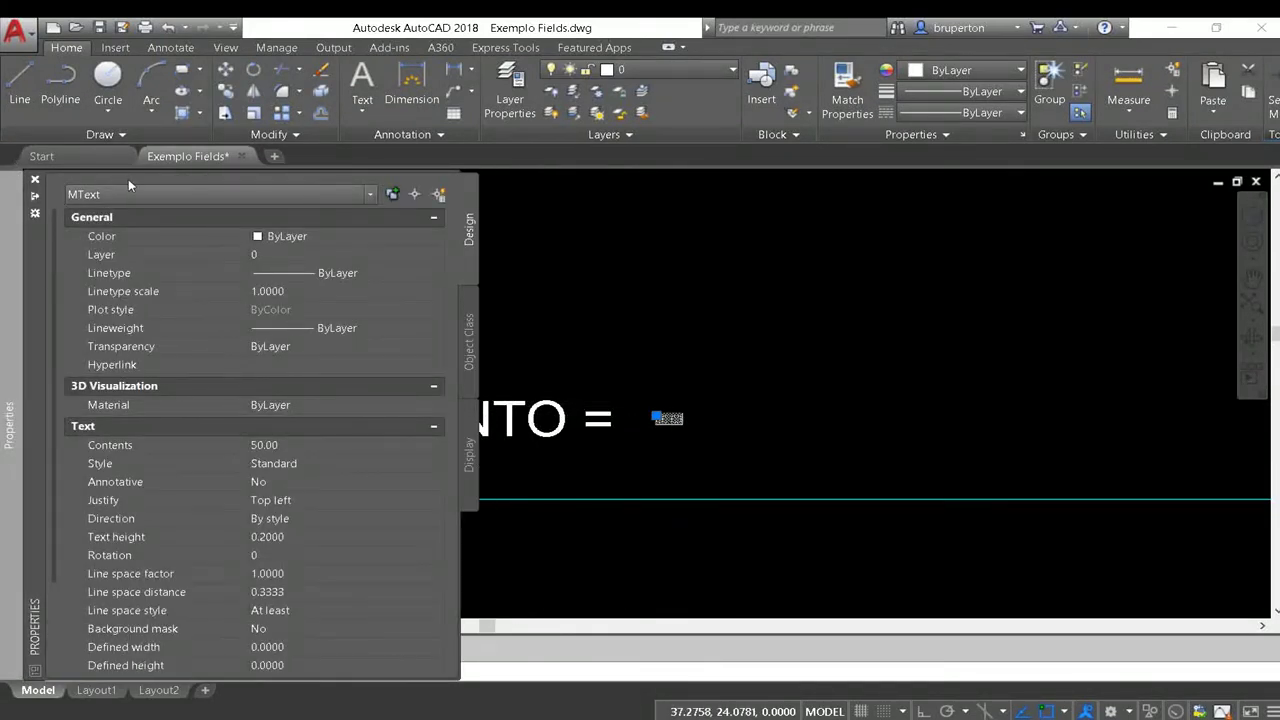
click(283, 538)
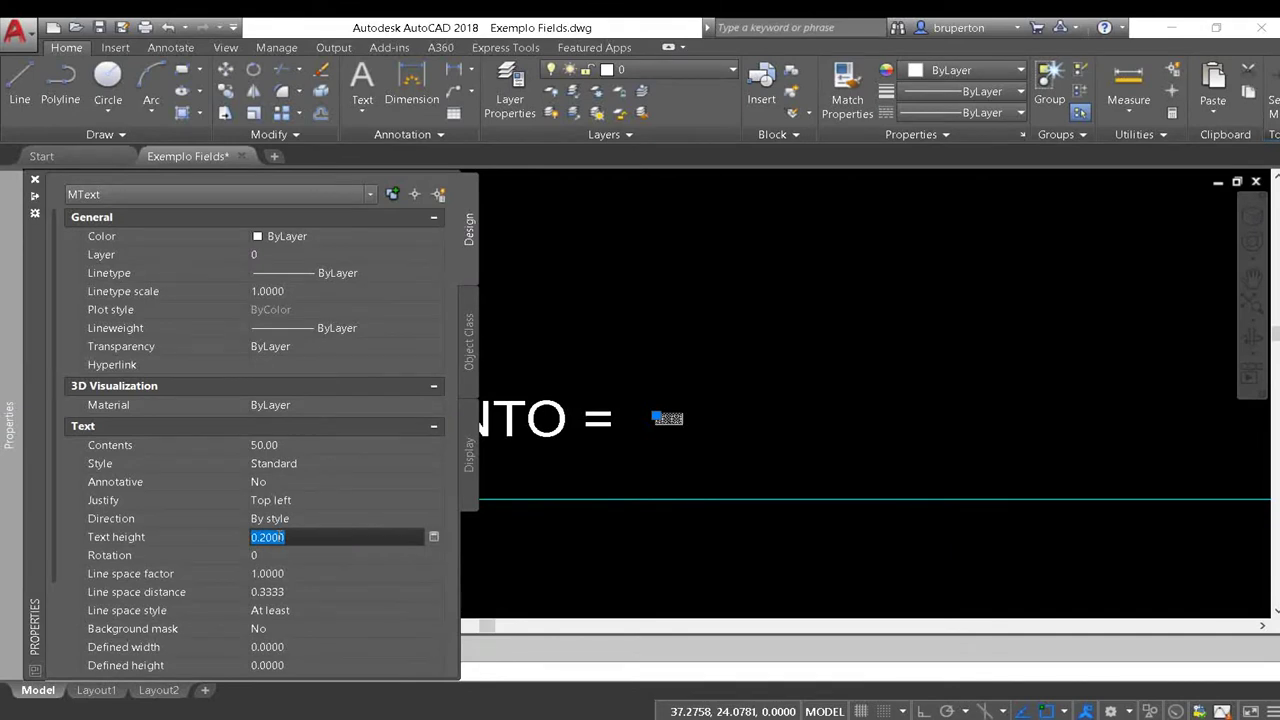
text(1.0000)
key(Return)
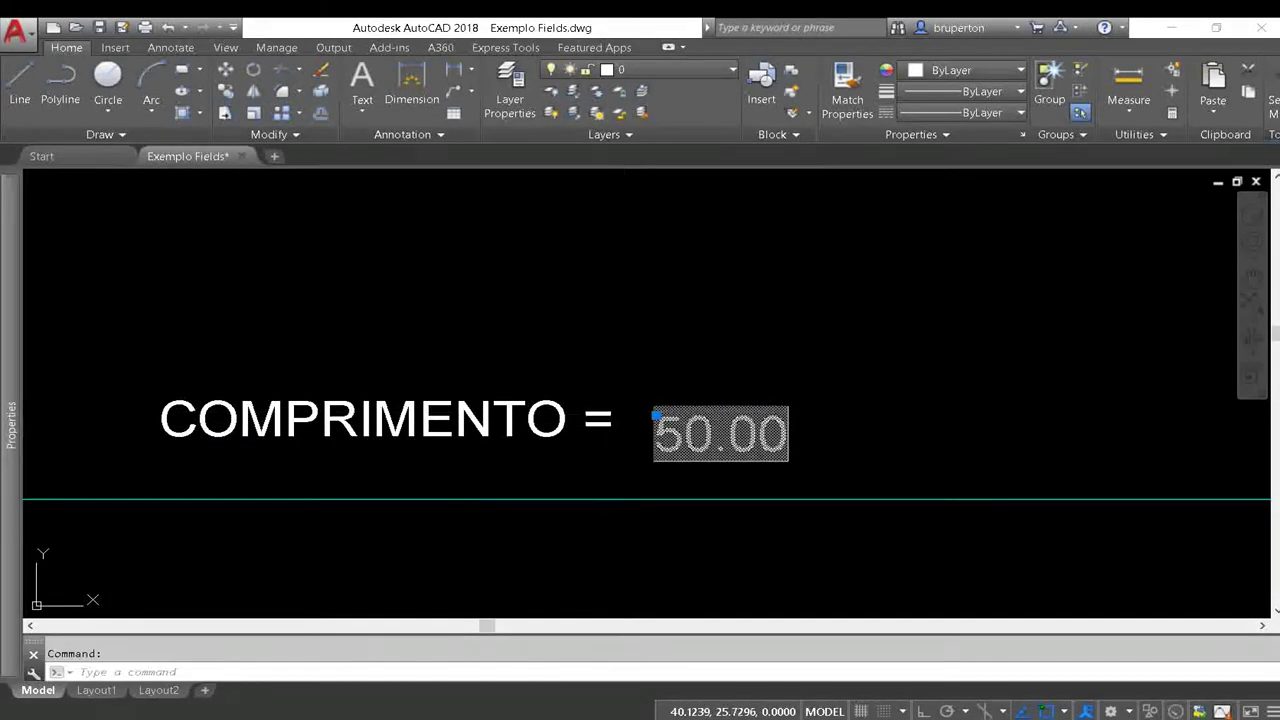
key(Escape)
scroll(603, 418, down, 4)
click(603, 445)
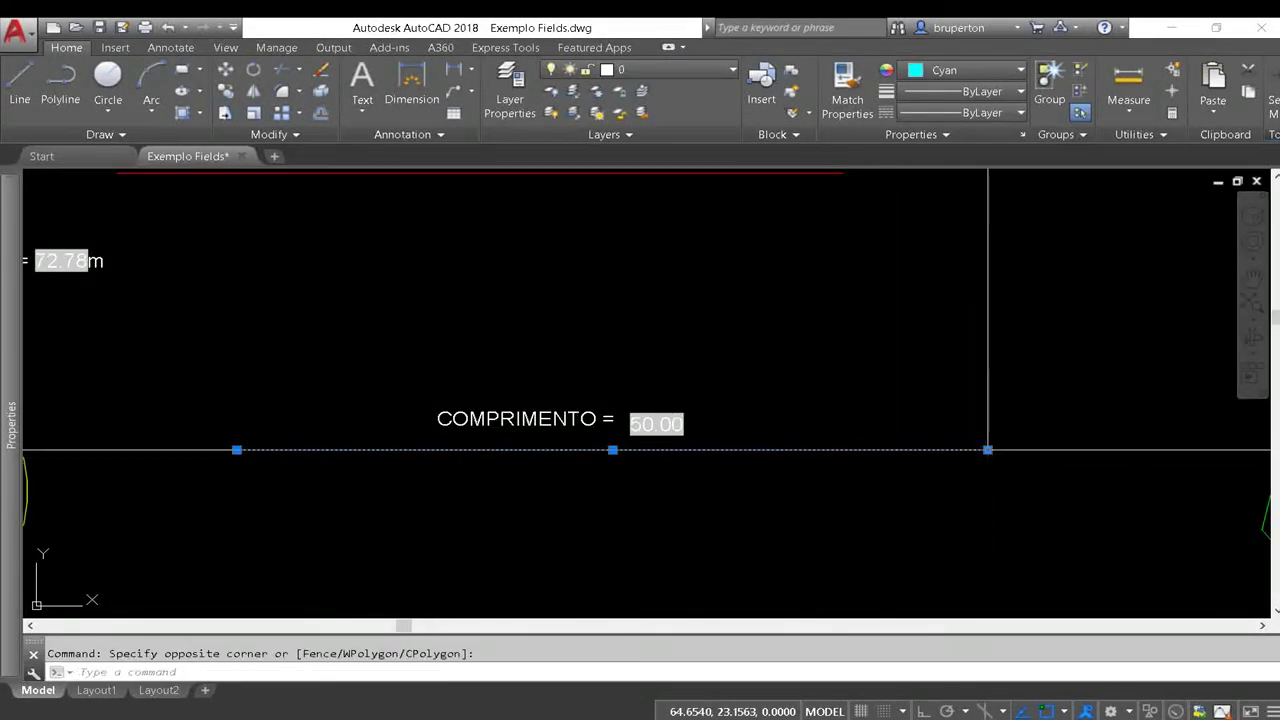
Stretch the cyan line's right endpoint back to its midpoint, halving its length
click(986, 449)
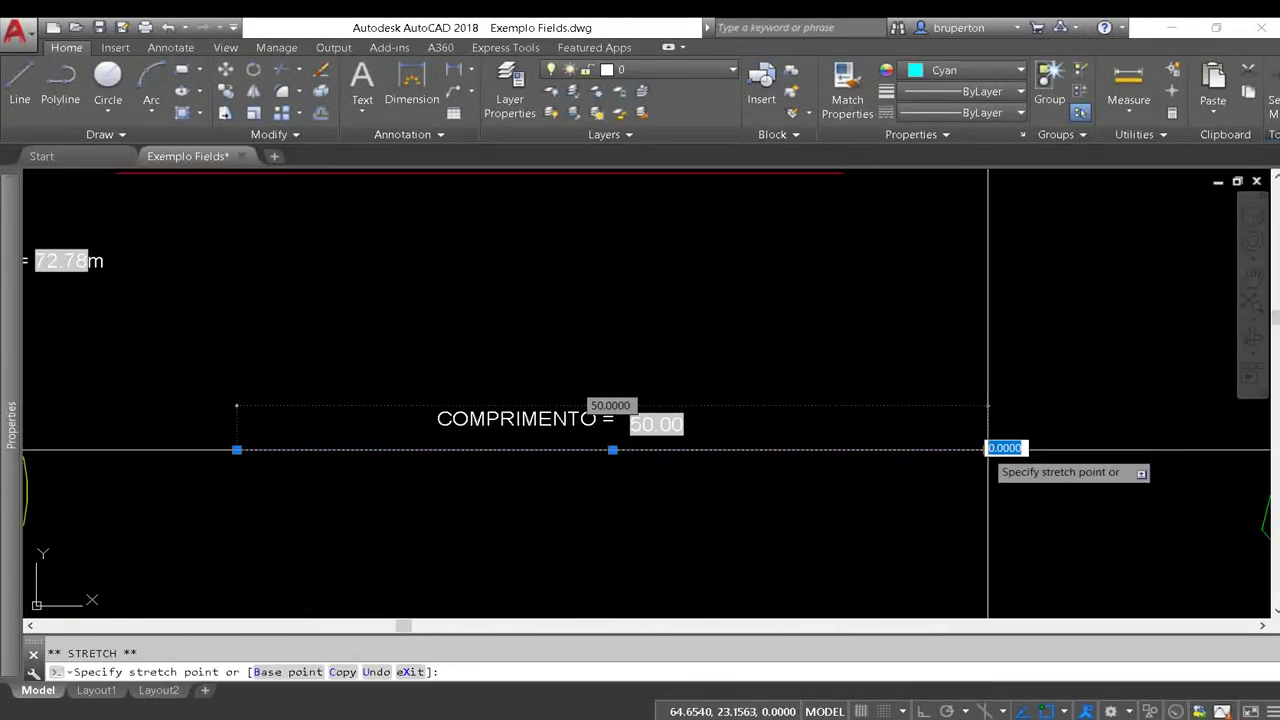
click(607, 450)
scroll(651, 434, up, 5)
scroll(660, 435, down, 5)
text(sc)
key(Return)
key(Escape)
click(630, 449)
click(576, 455)
key(Escape)
Regenerate the drawing and update the COMPRIMENTO field so it reads 25.00
text(re)
key(Return)
scroll(590, 440, up, 5)
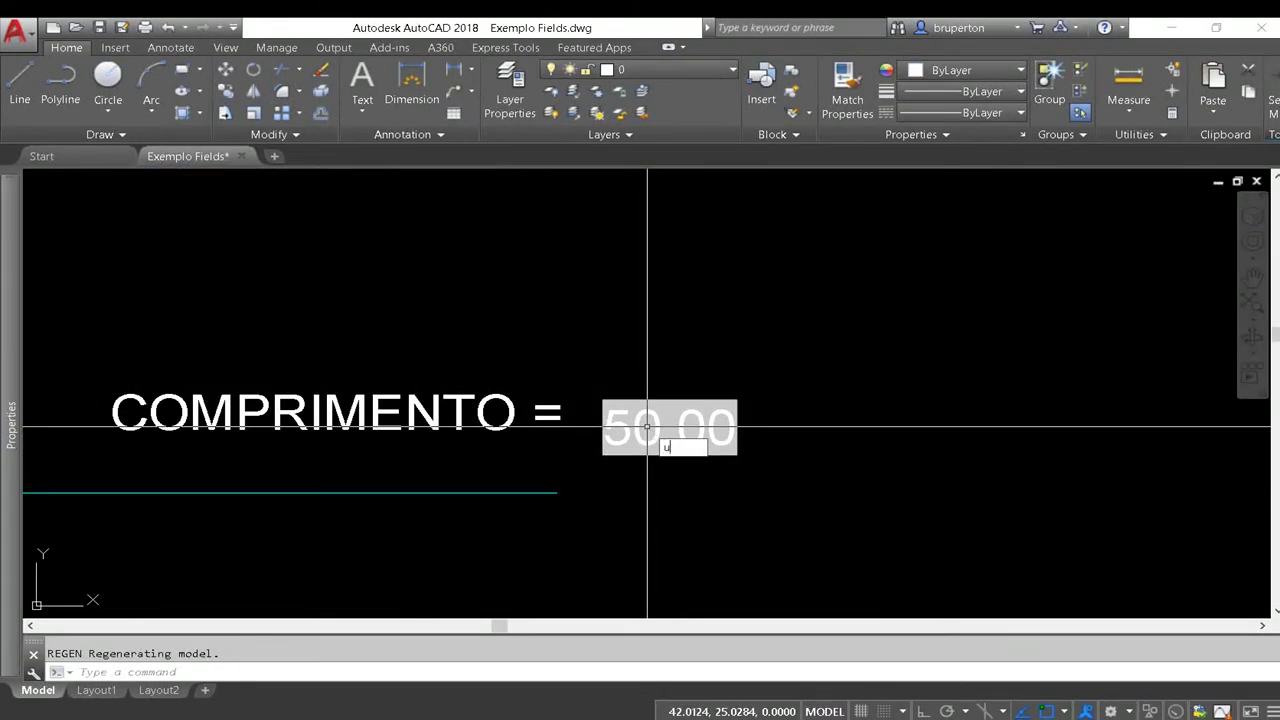
key(Return)
click(643, 423)
click(650, 440)
key(Return)
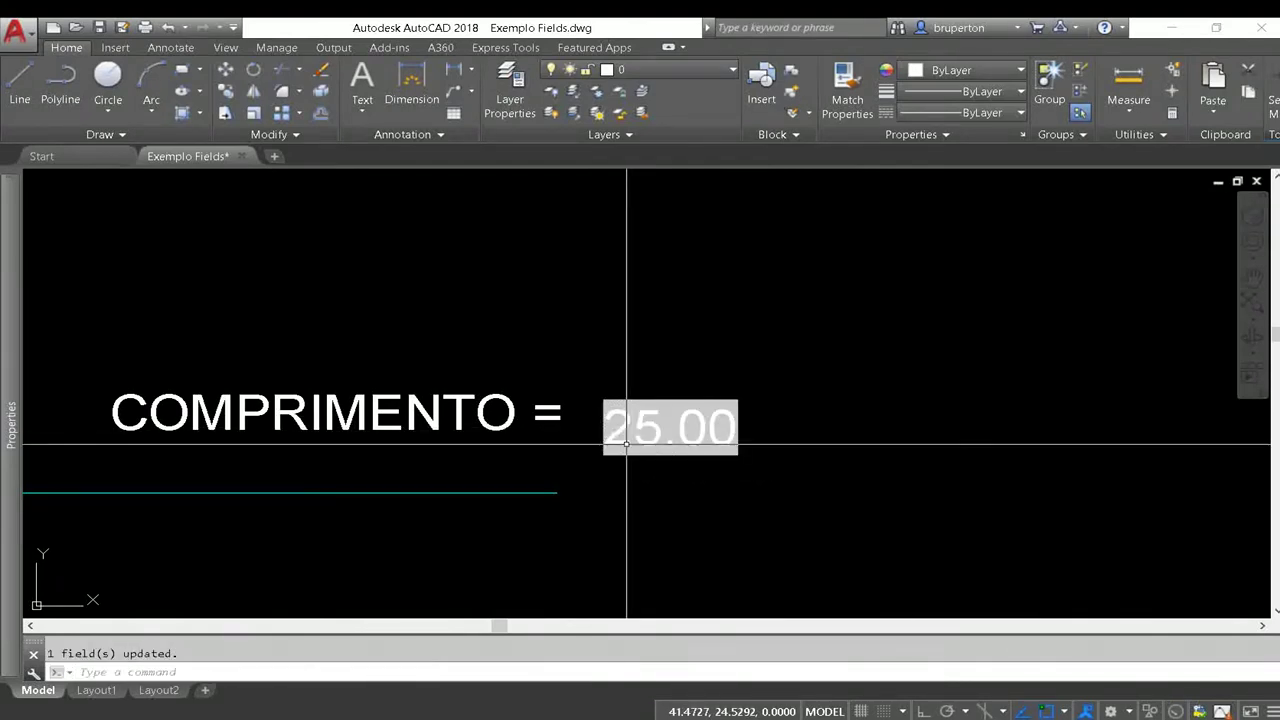
scroll(577, 404, down, 5)
scroll(650, 358, down, 5)
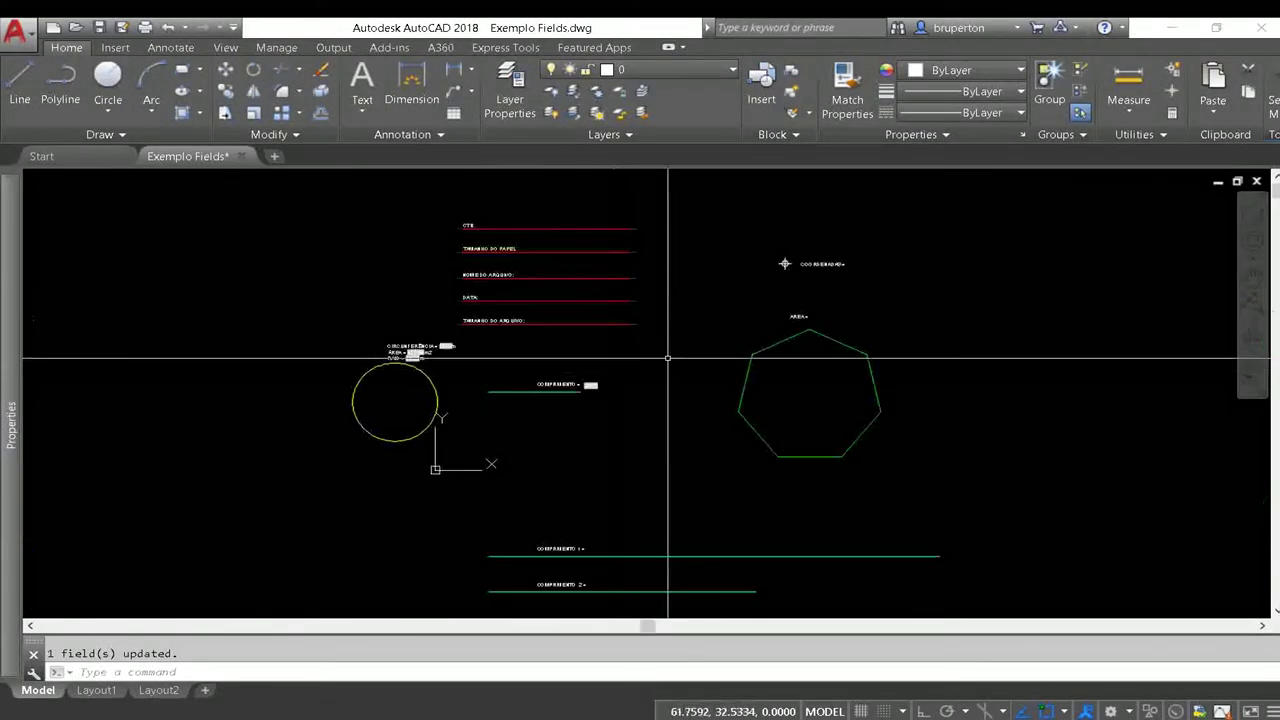
Start an Object field in the AREA = label, using the heptagon as its source
scroll(670, 330, up, 5)
scroll(720, 325, down, 3)
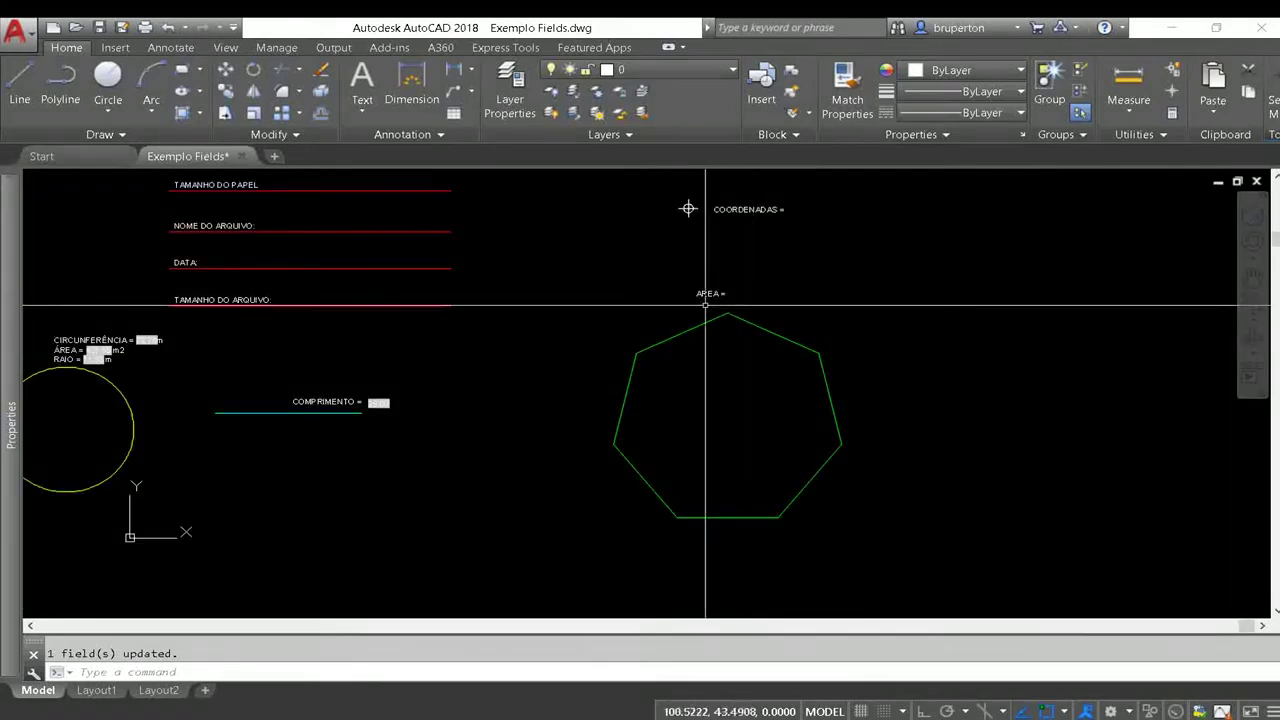
scroll(729, 358, up, 4)
middle_drag(729, 357, 679, 423)
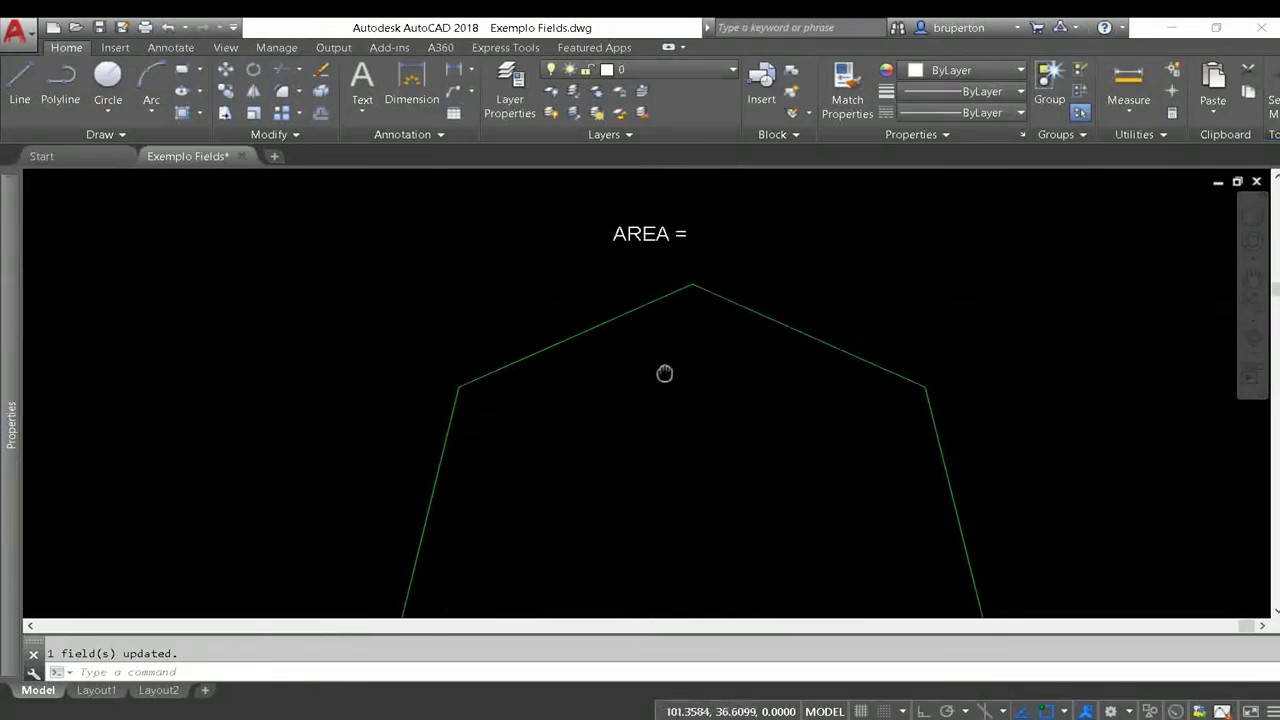
double_click(648, 258)
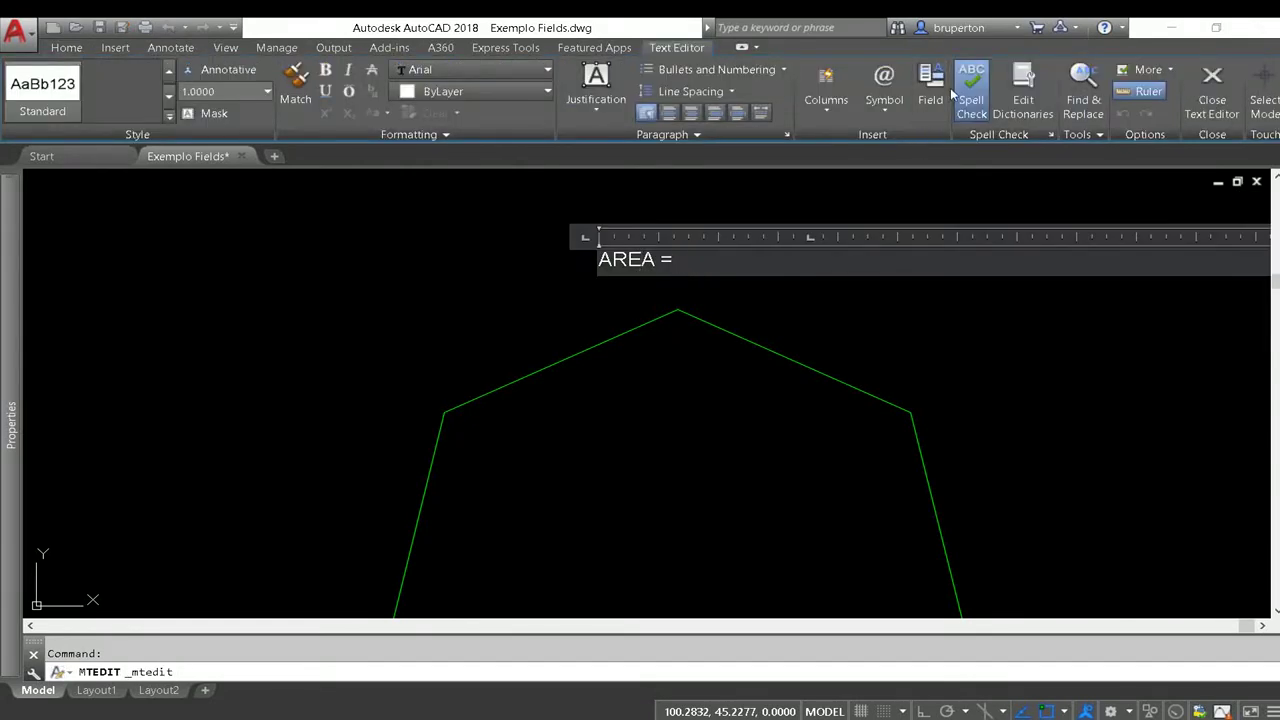
click(931, 100)
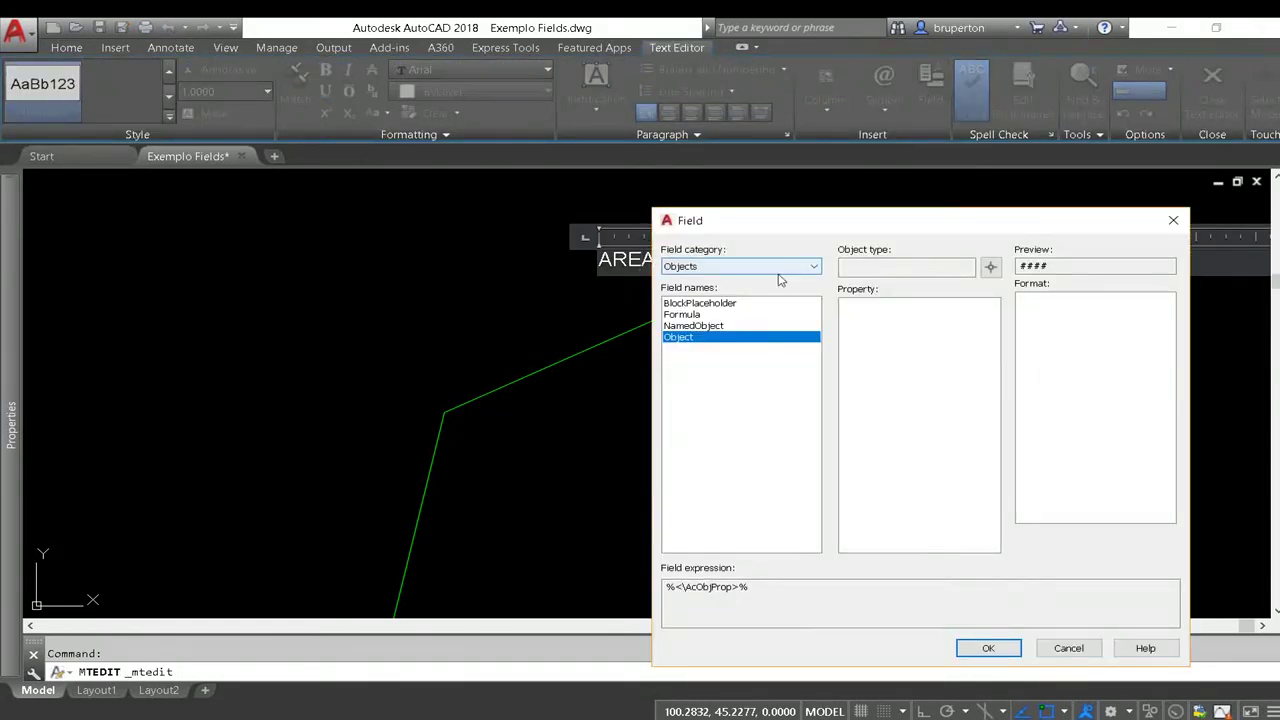
click(993, 266)
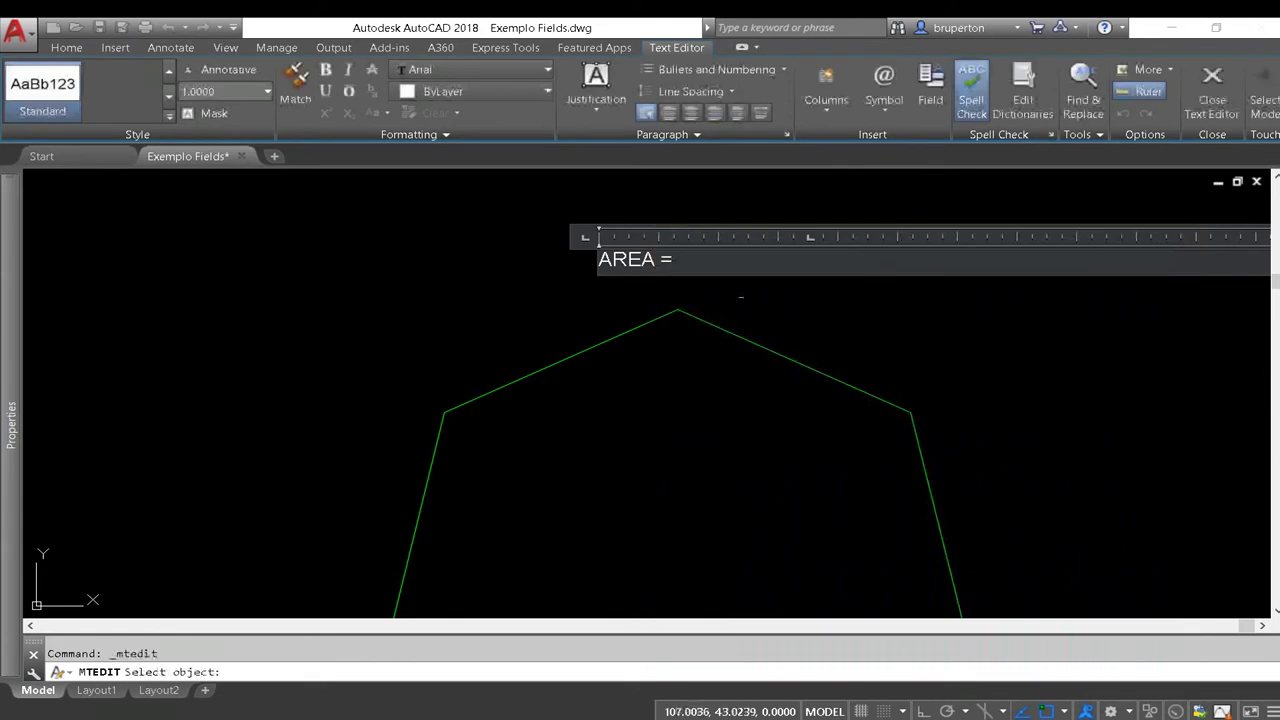
click(718, 320)
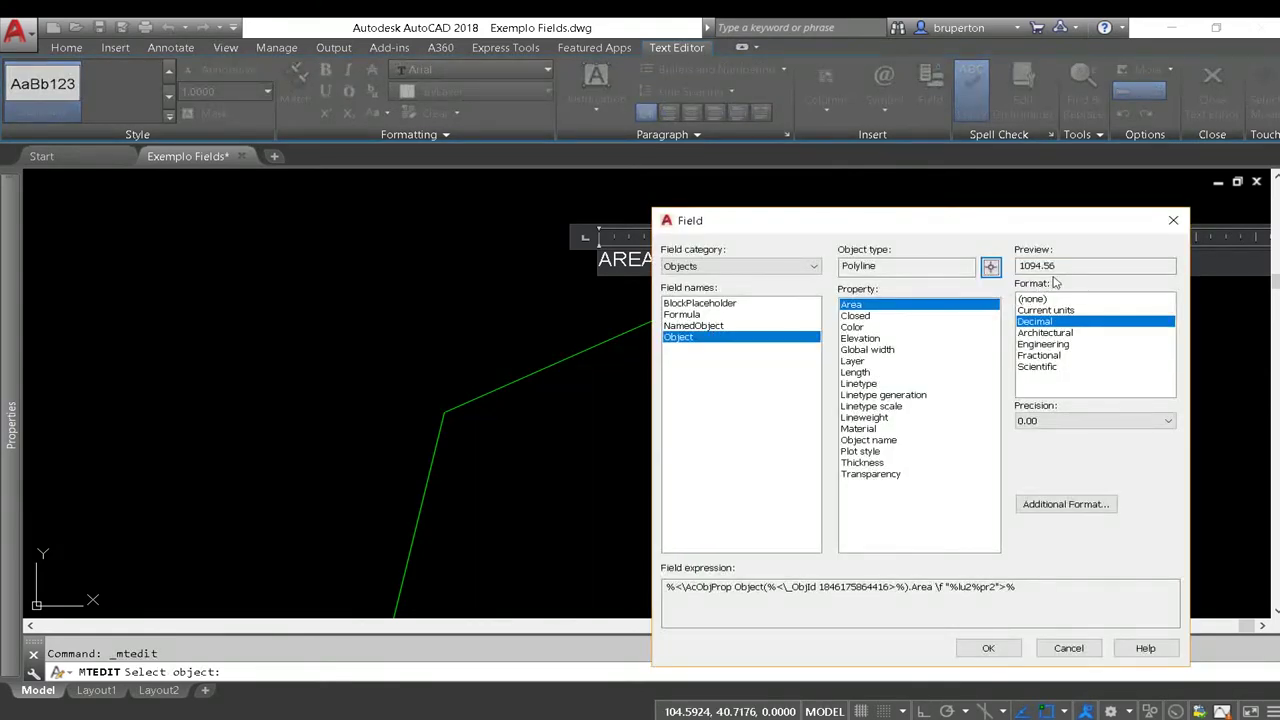
Give the heptagon's Area field a comma decimal separator (1094,56) and close the editor
click(1070, 504)
click(906, 516)
click(857, 541)
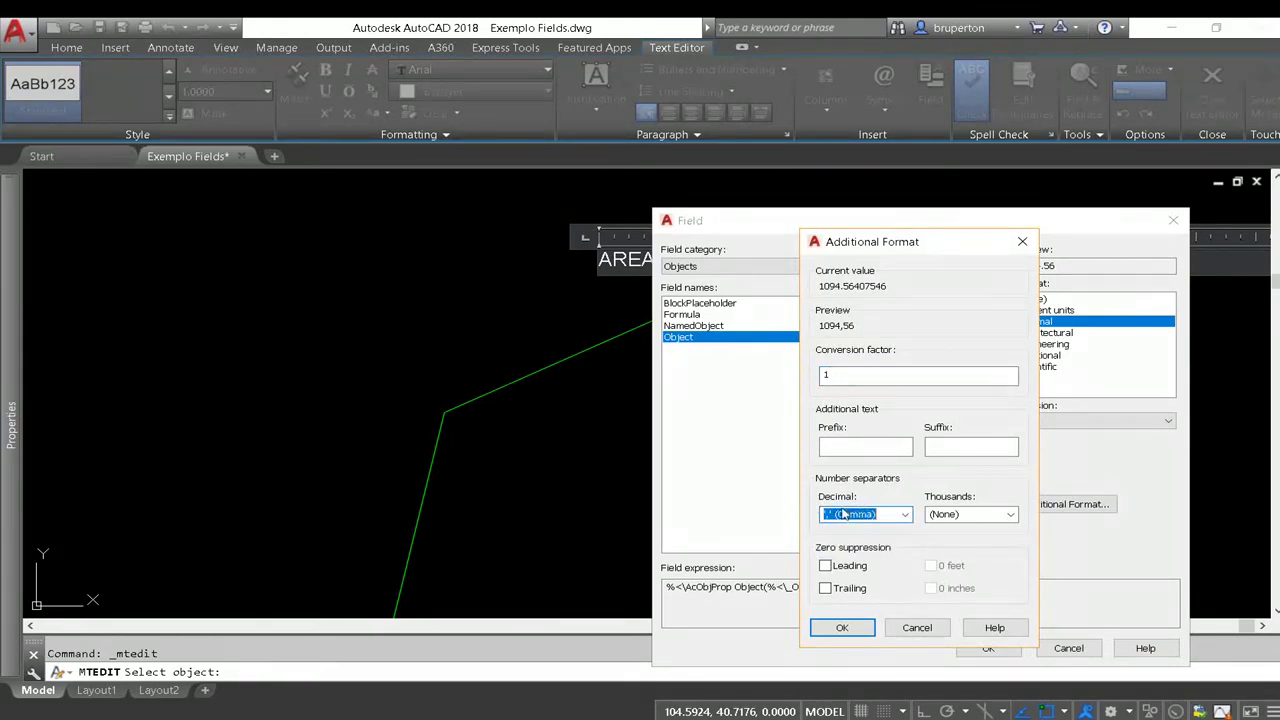
click(842, 627)
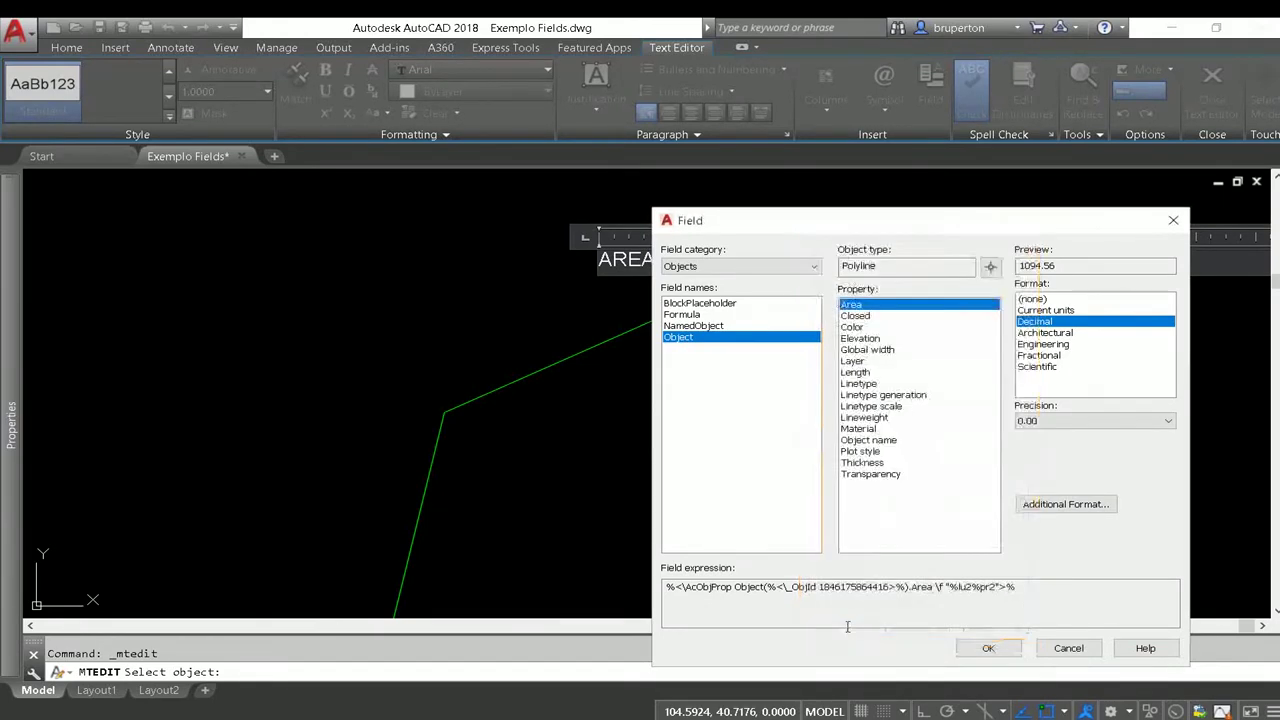
click(988, 648)
click(754, 313)
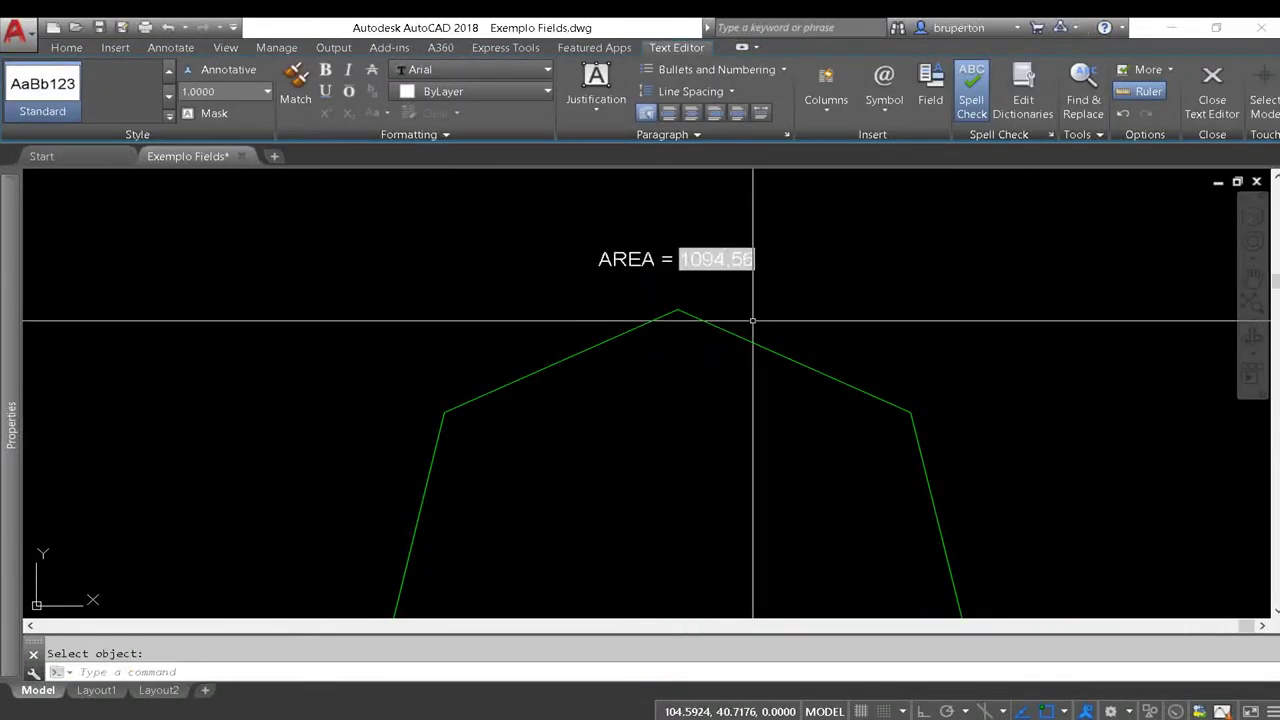
scroll(585, 256, down, 10)
scroll(585, 256, down, 3)
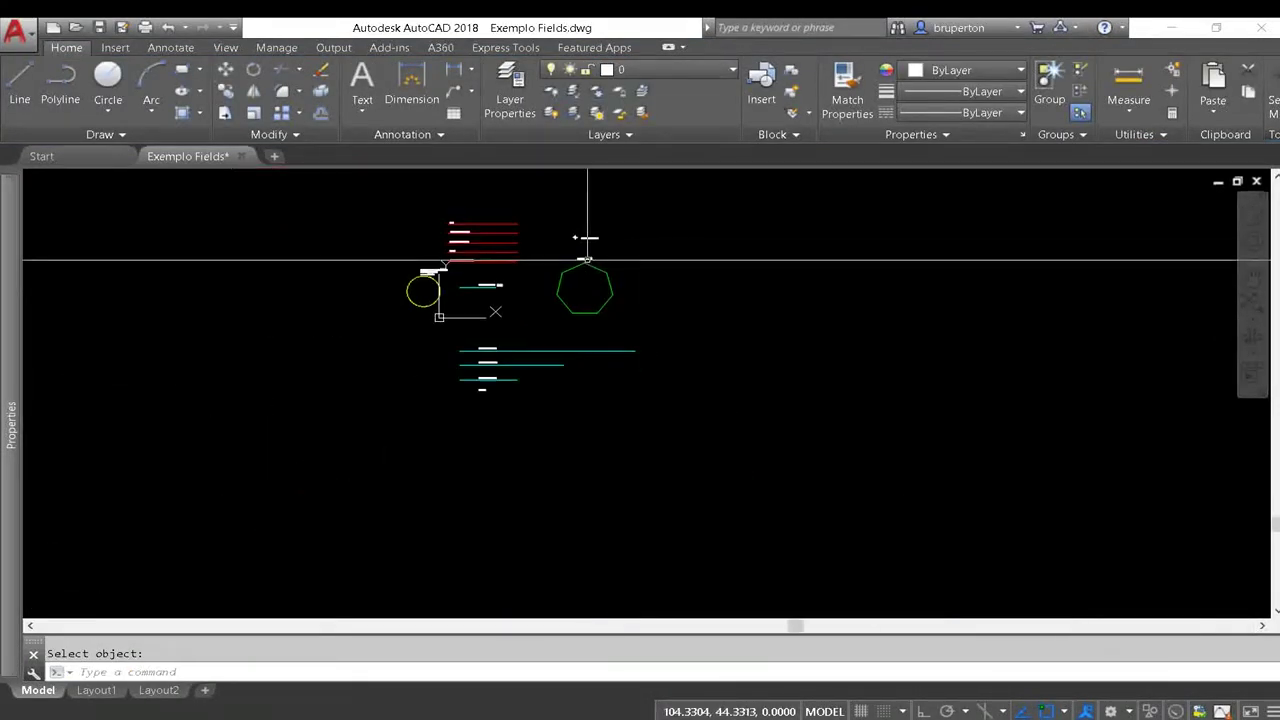
Start a Document-category field in the TAMANHO DO ARQUIVO: label
middle_click(600, 254)
middle_click(600, 254)
mouse_move(514, 234)
middle_down()
mouse_move(597, 364)
mouse_move(597, 305)
middle_up()
scroll(580, 323, up, 4)
scroll(597, 305, up, 3)
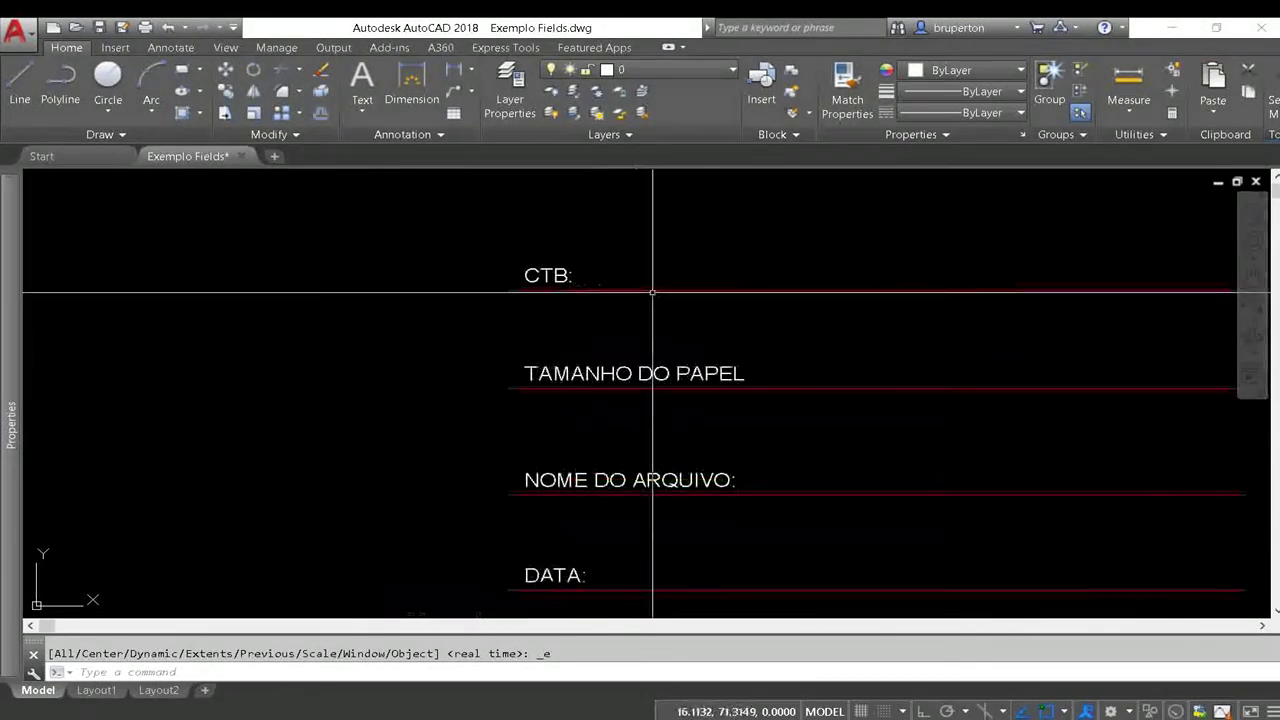
mouse_move(697, 277)
middle_down()
mouse_move(651, 320)
mouse_move(540, 308)
middle_up()
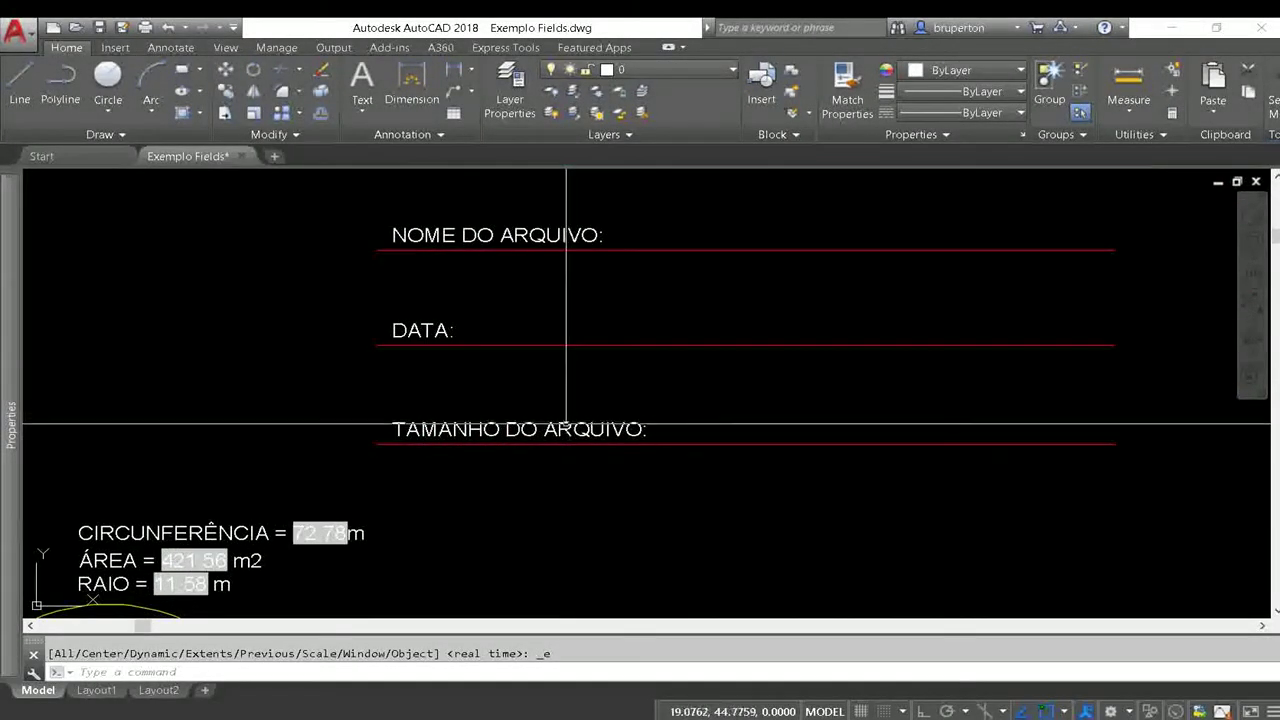
middle_drag(607, 429, 542, 387)
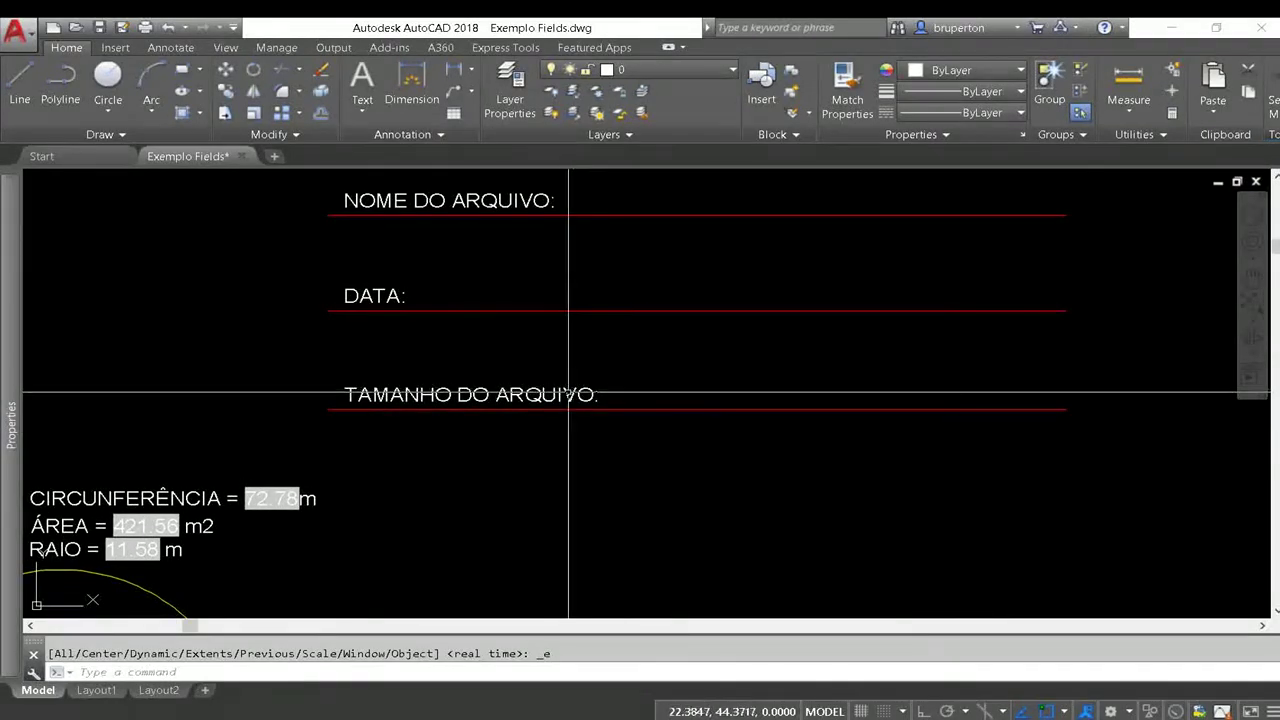
double_click(570, 390)
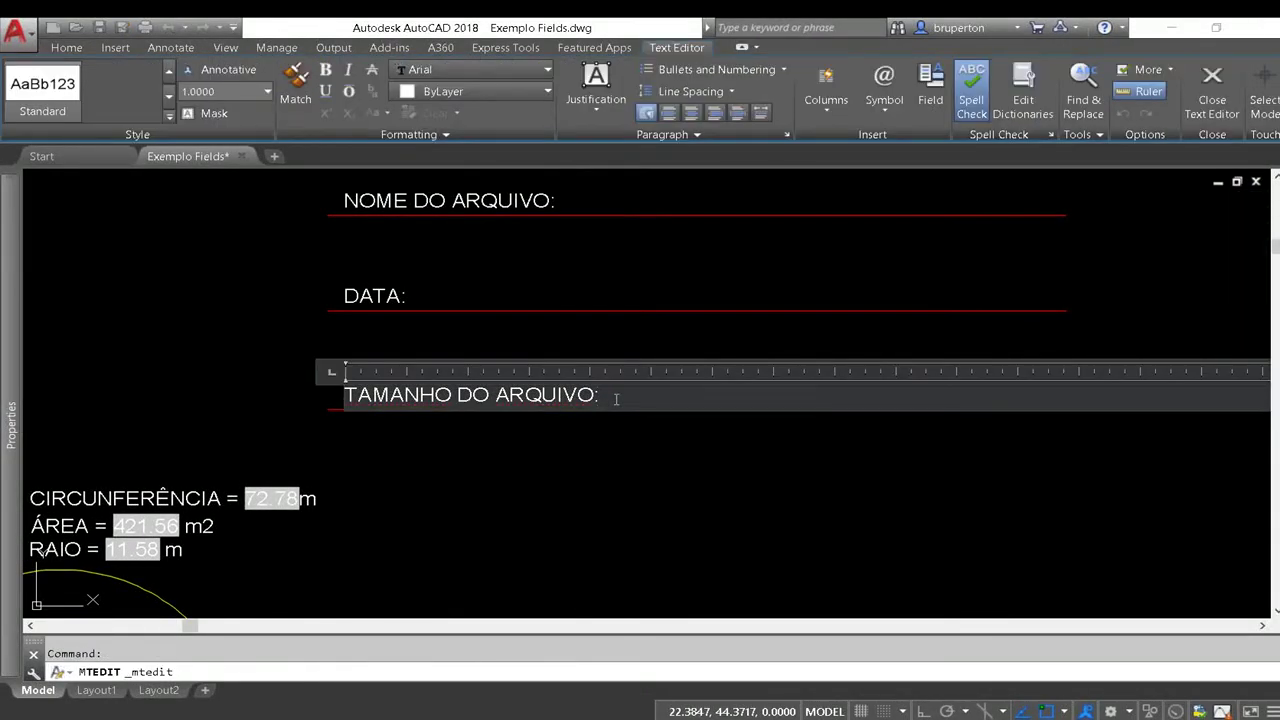
click(953, 103)
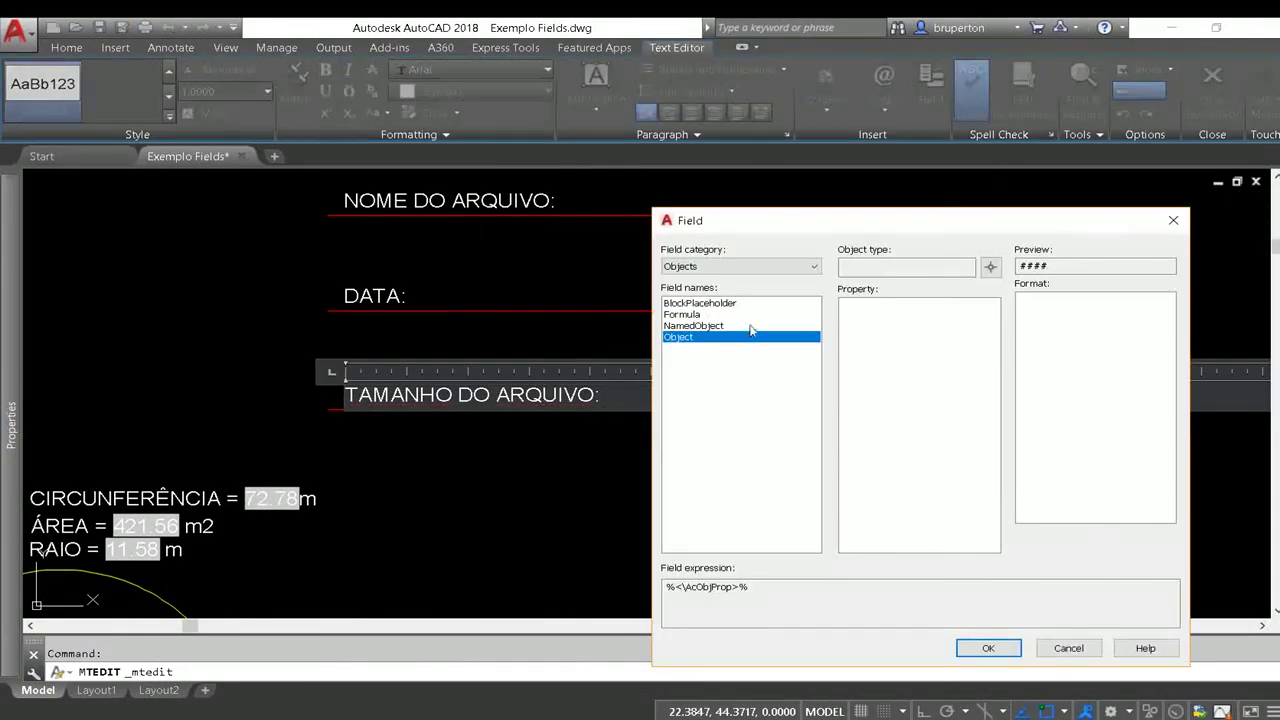
click(745, 266)
click(704, 304)
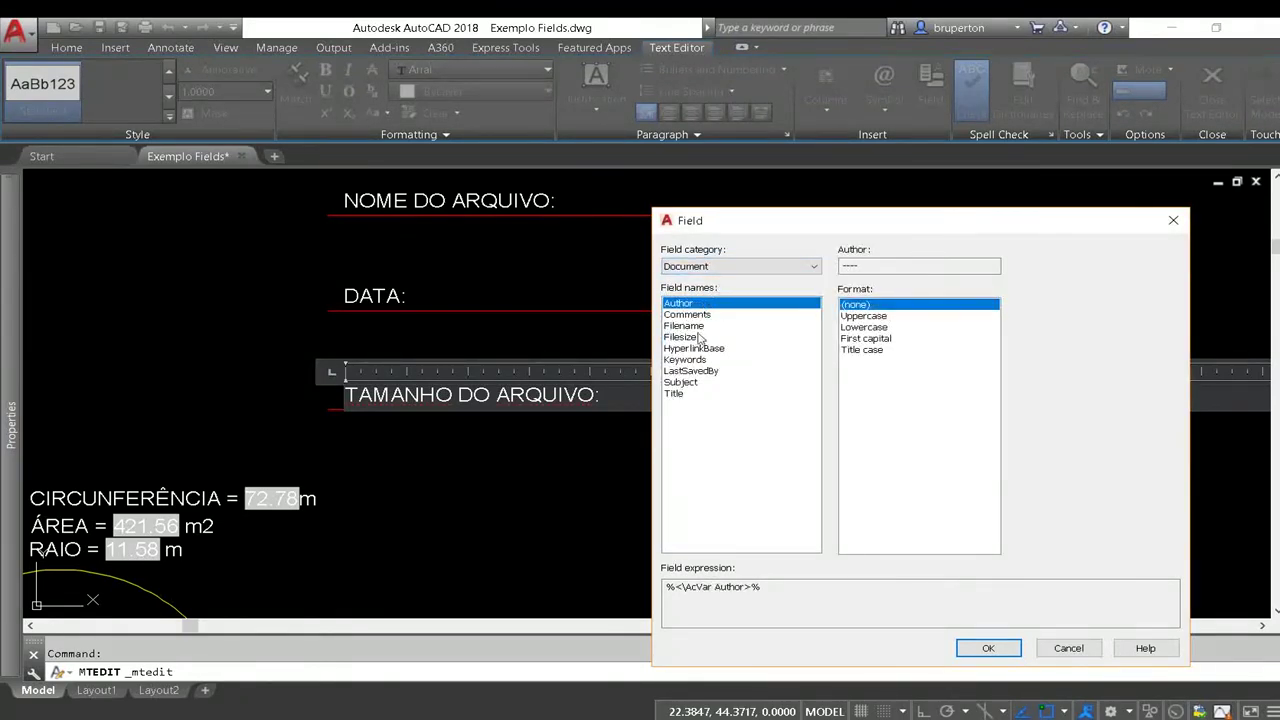
Insert the Filesize field in Kilobytes, reading 64.79, and close the editor
click(697, 338)
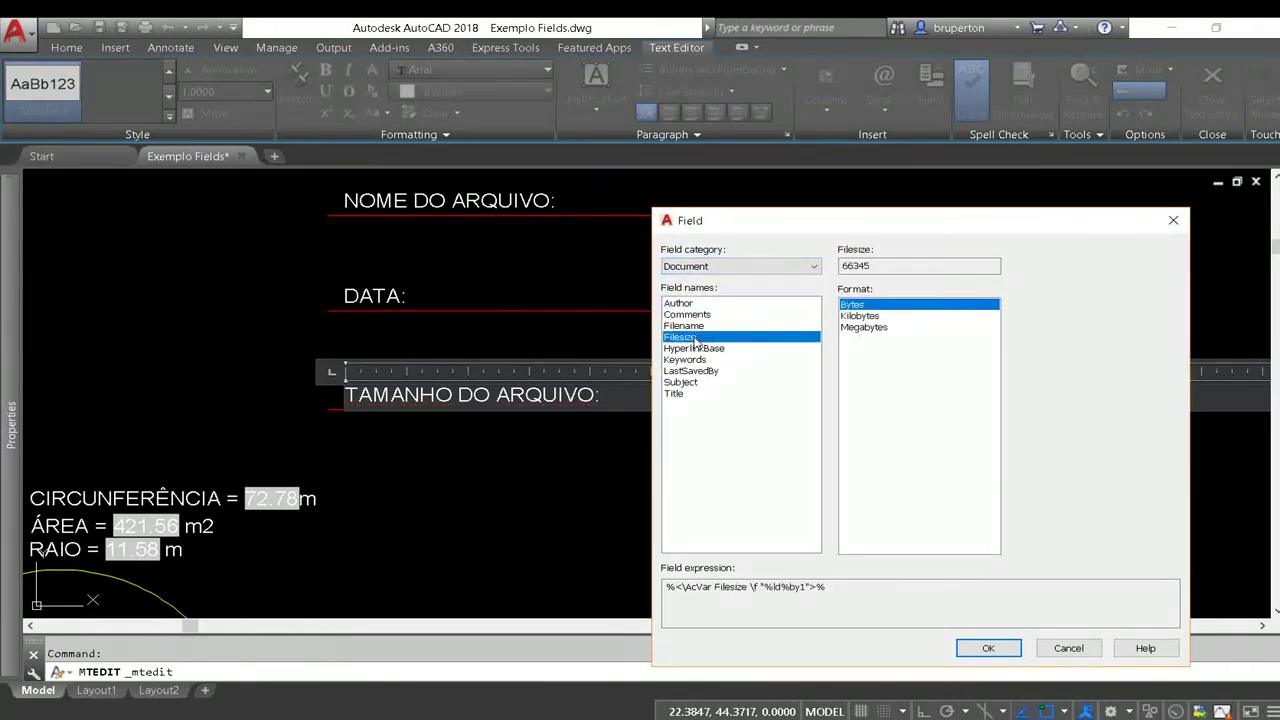
click(864, 316)
click(867, 328)
click(870, 316)
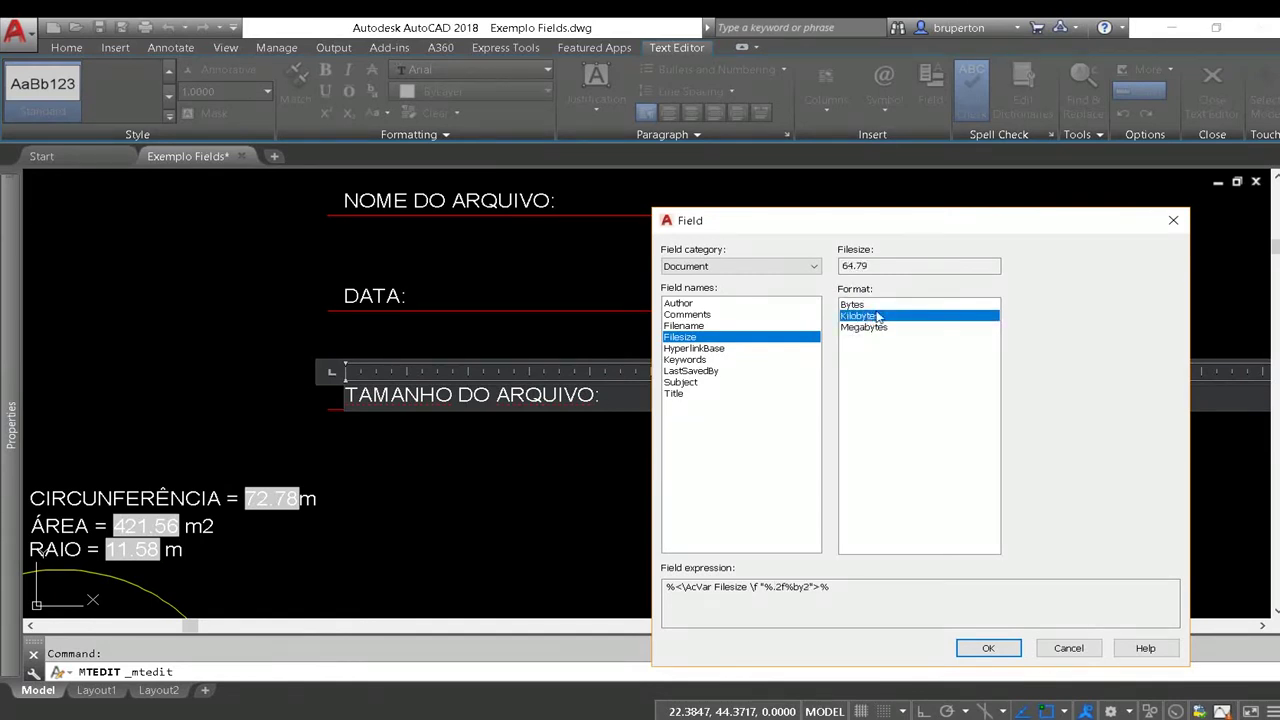
click(990, 650)
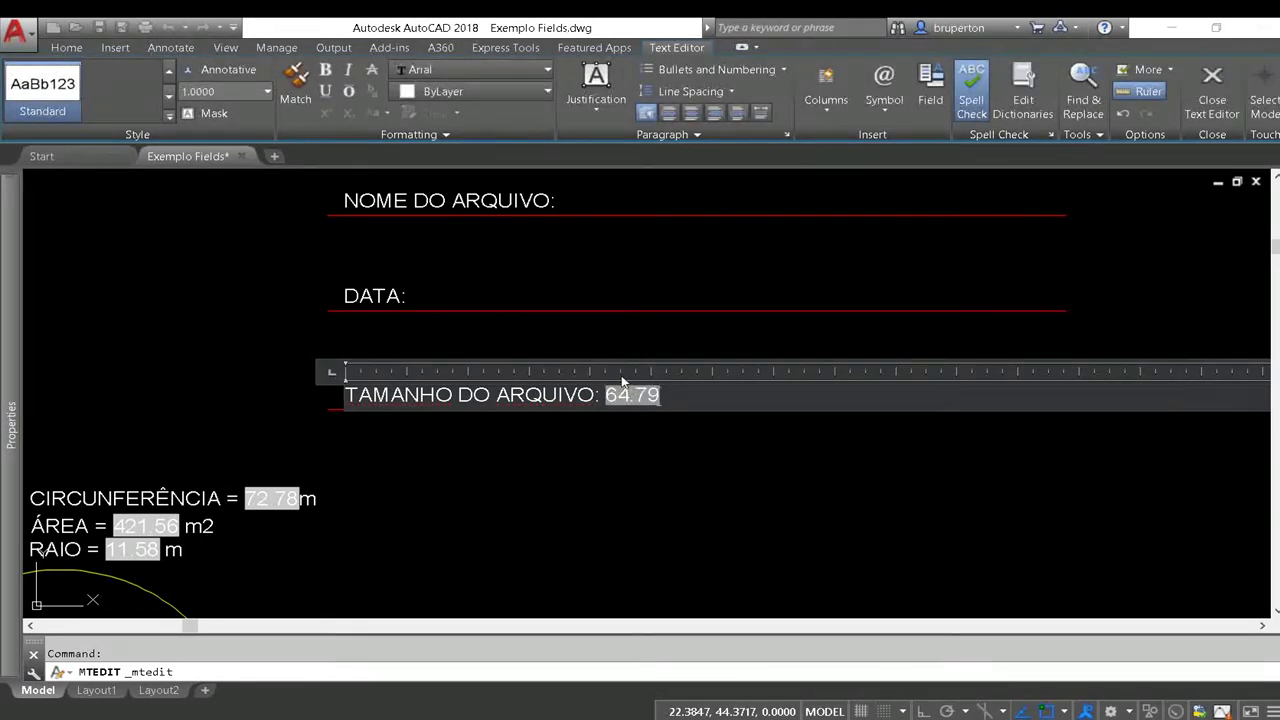
scroll(621, 381, up, 2)
click(683, 459)
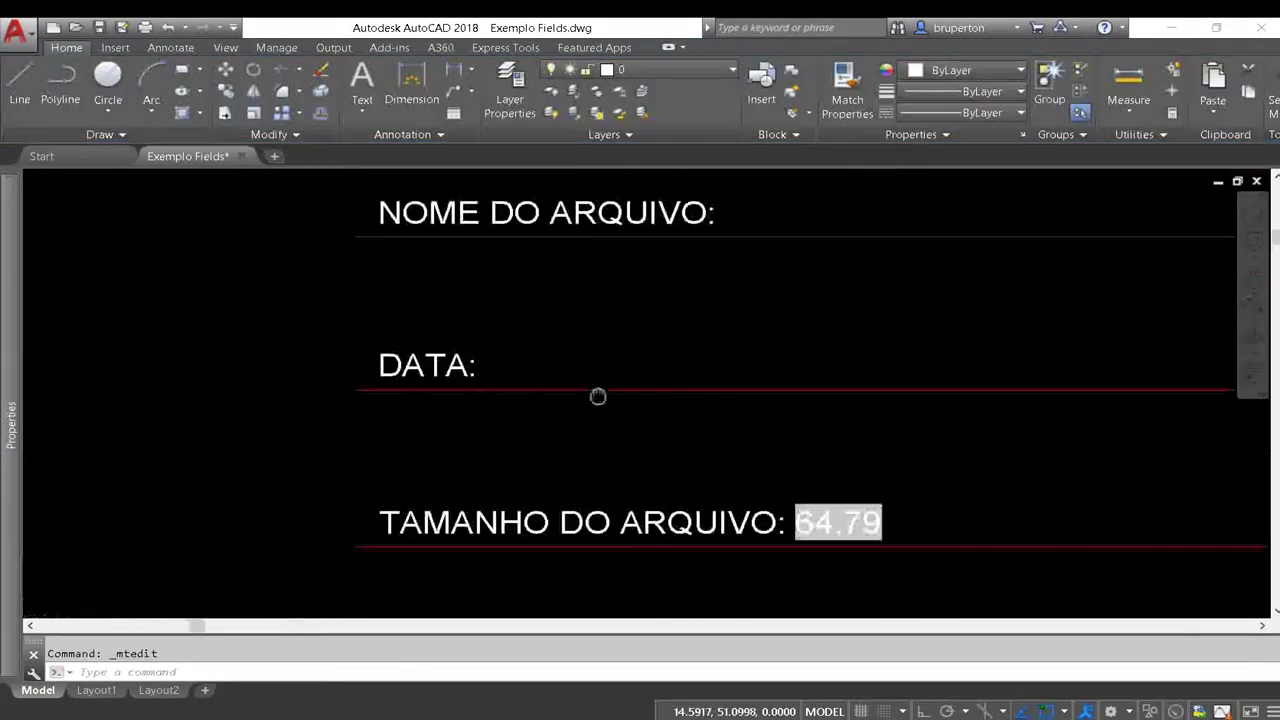
Add a Date & Time CreateDate field after DATA:, formatted M/d/yyyy h:mm:ss tt (12/2/2017 9:17:03)
double_click(548, 419)
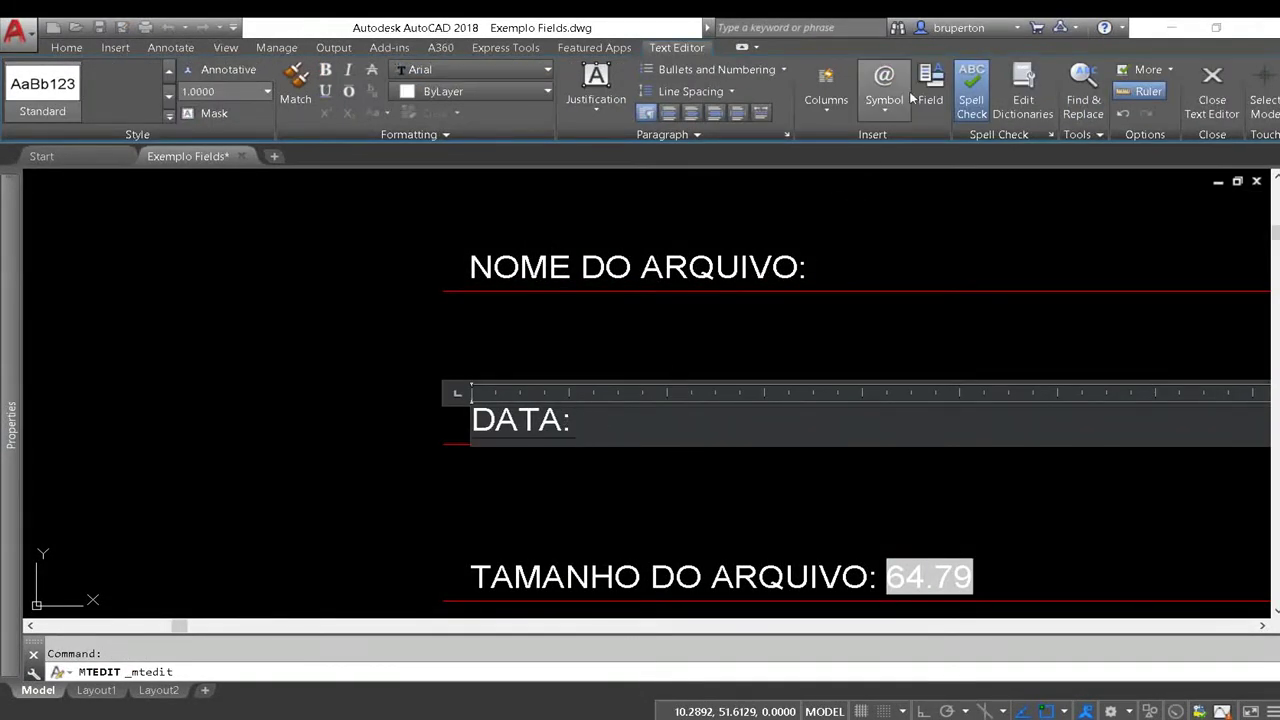
click(930, 100)
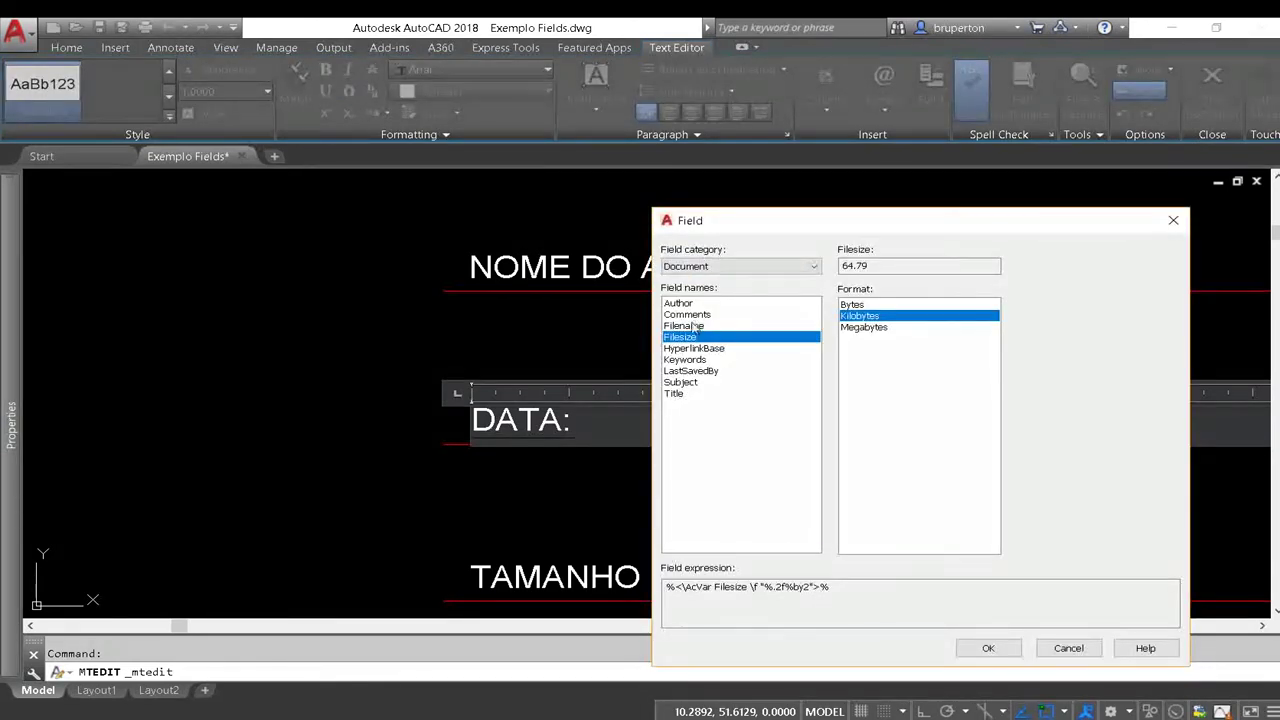
click(740, 266)
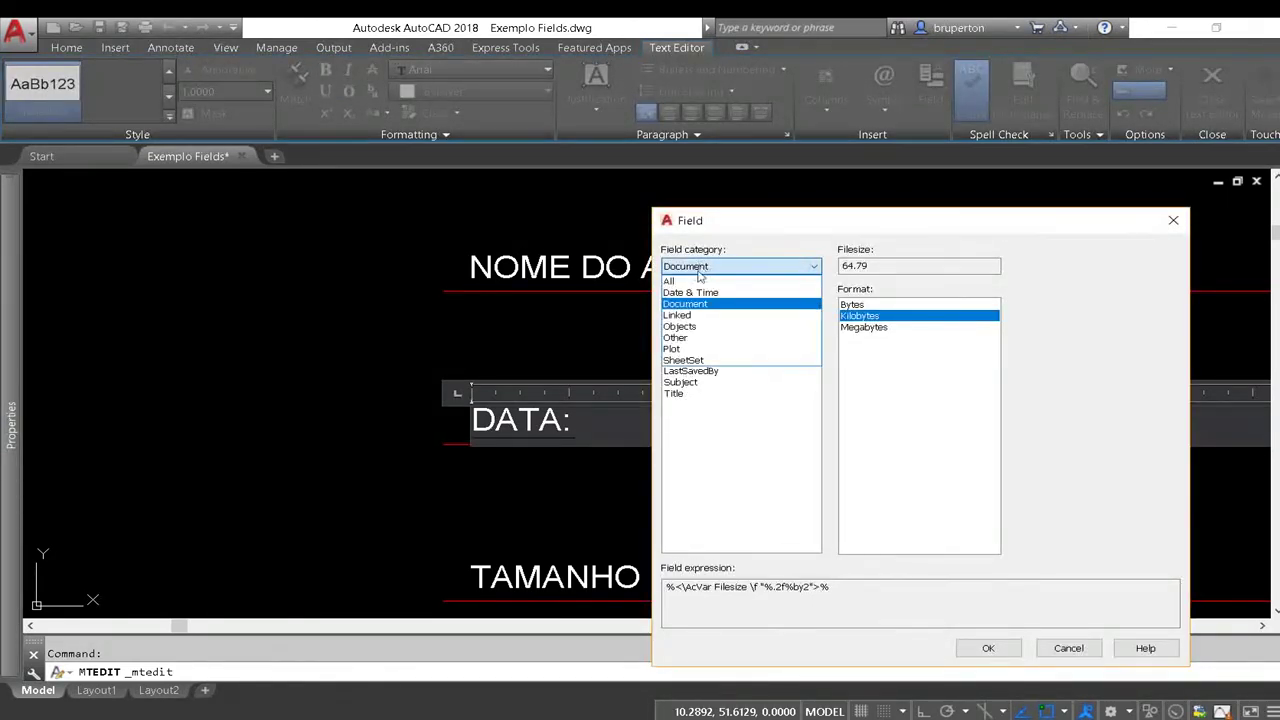
click(695, 289)
click(905, 318)
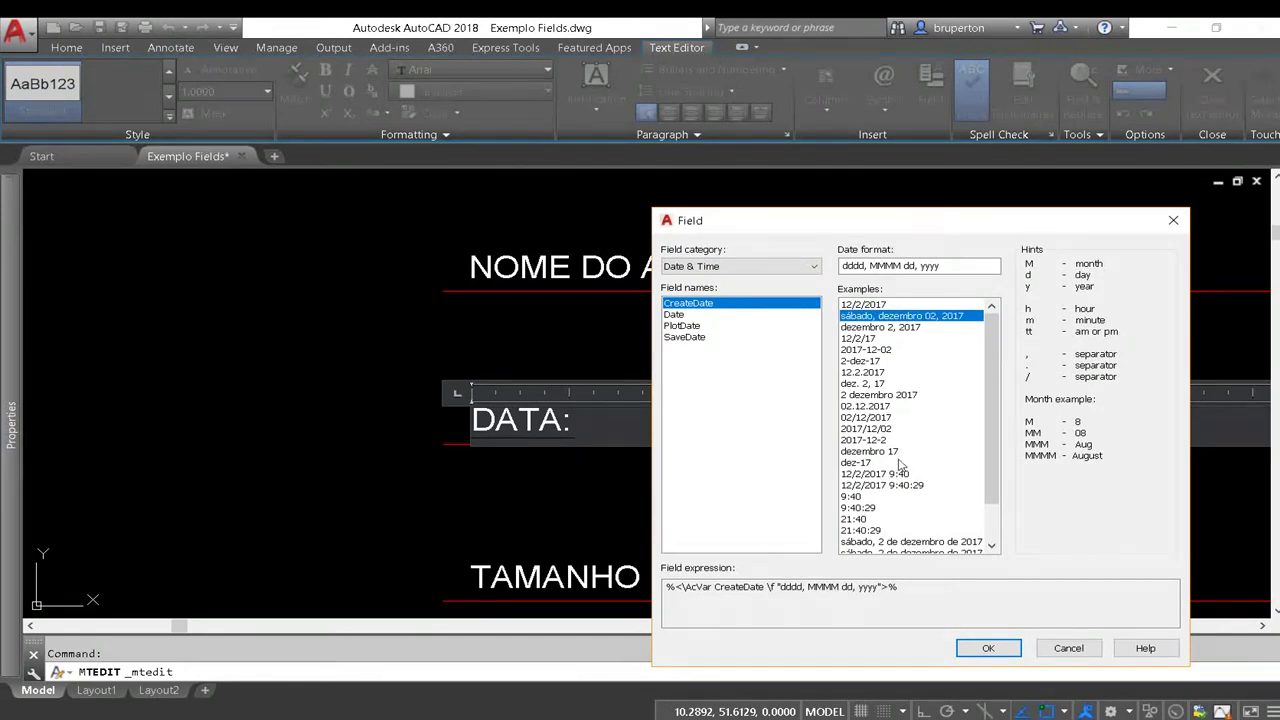
click(869, 485)
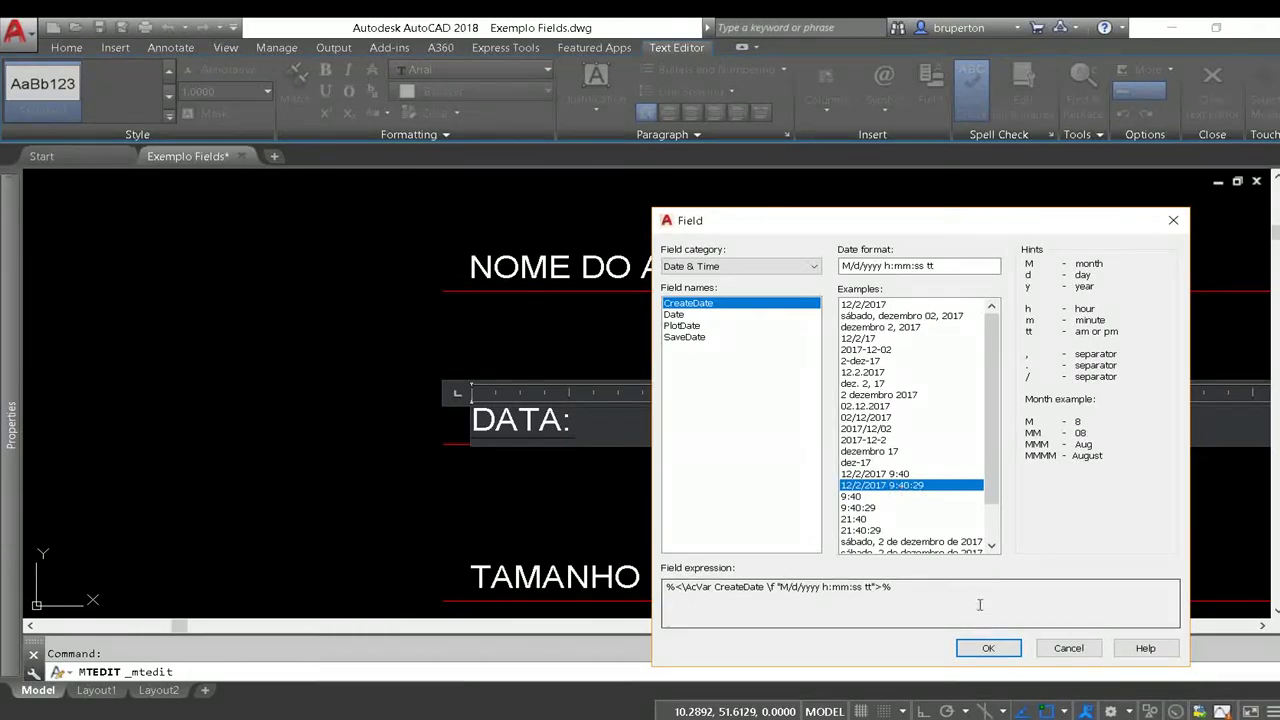
click(988, 648)
click(755, 437)
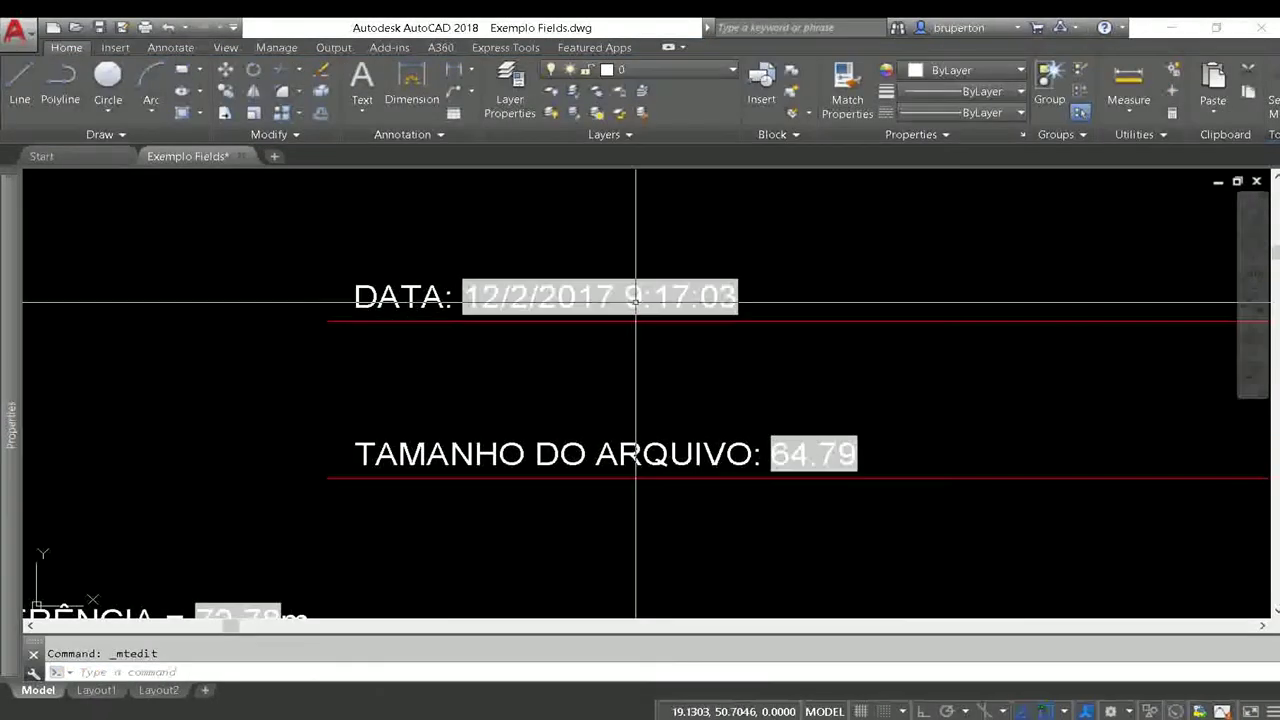
scroll(650, 300, up, 2)
scroll(590, 320, up, 4)
text(re)
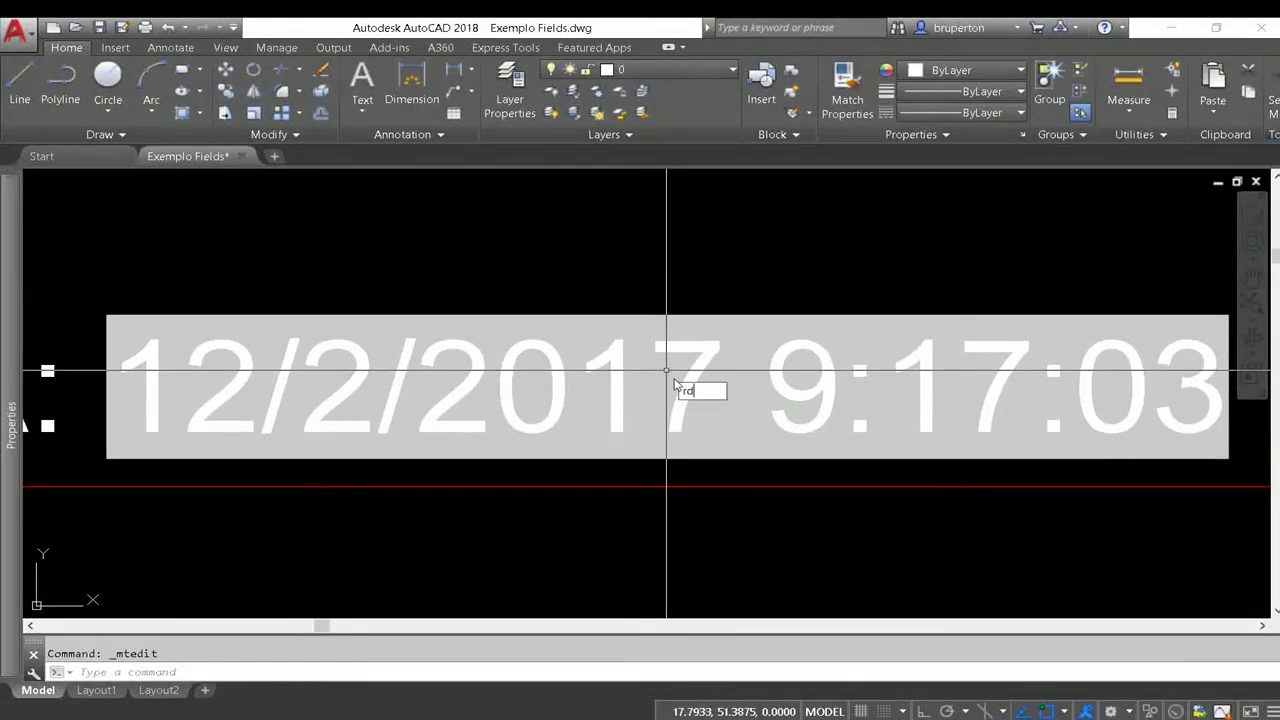
key(Return)
key(Escape)
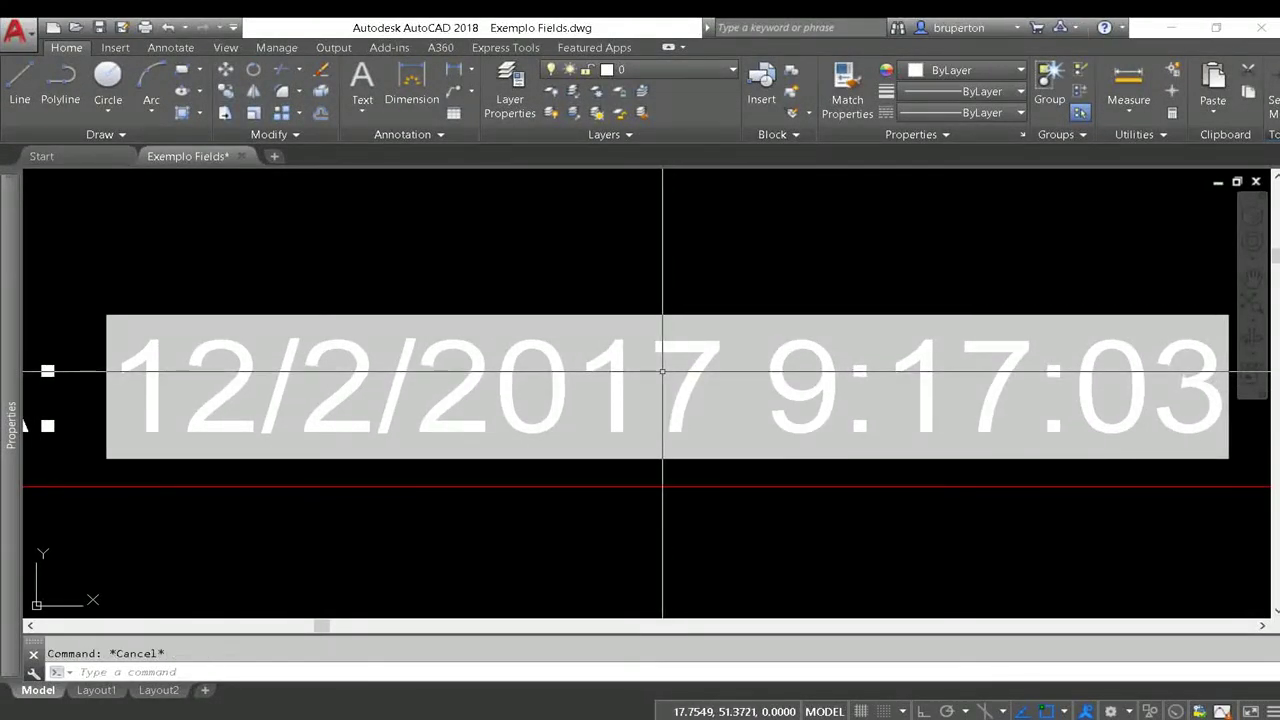
text(Ud)
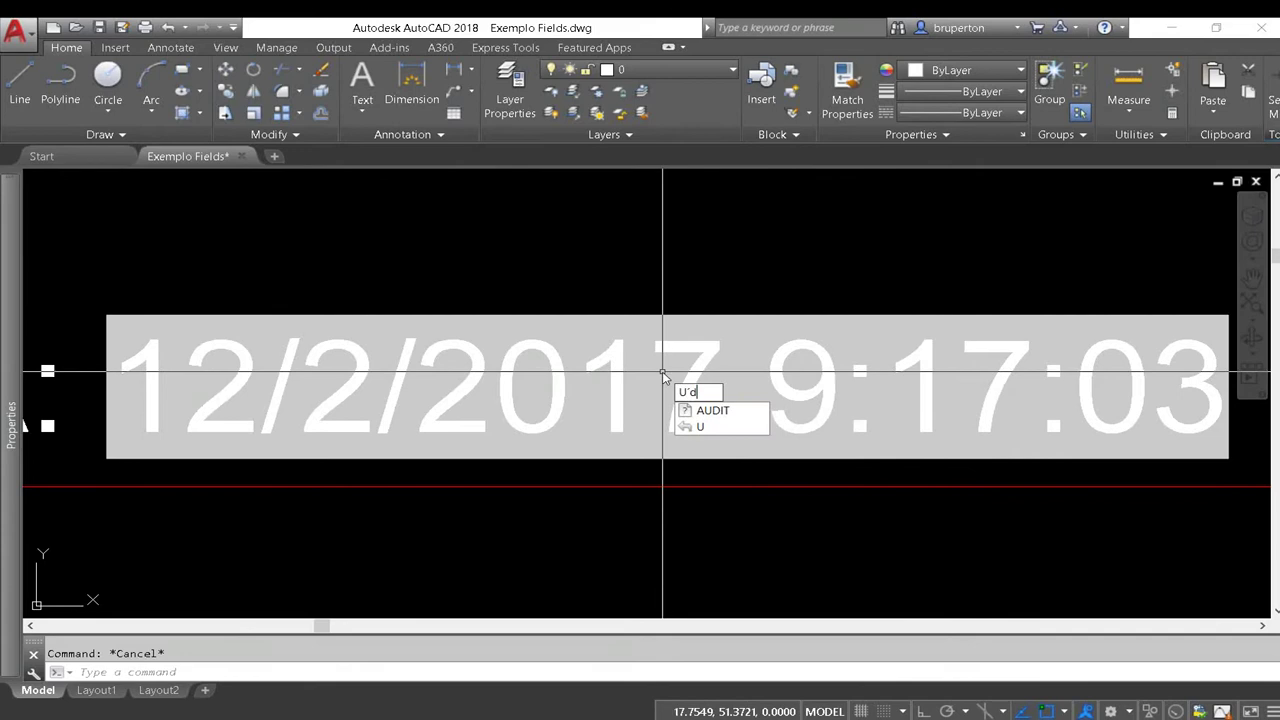
text(p)
key(Return)
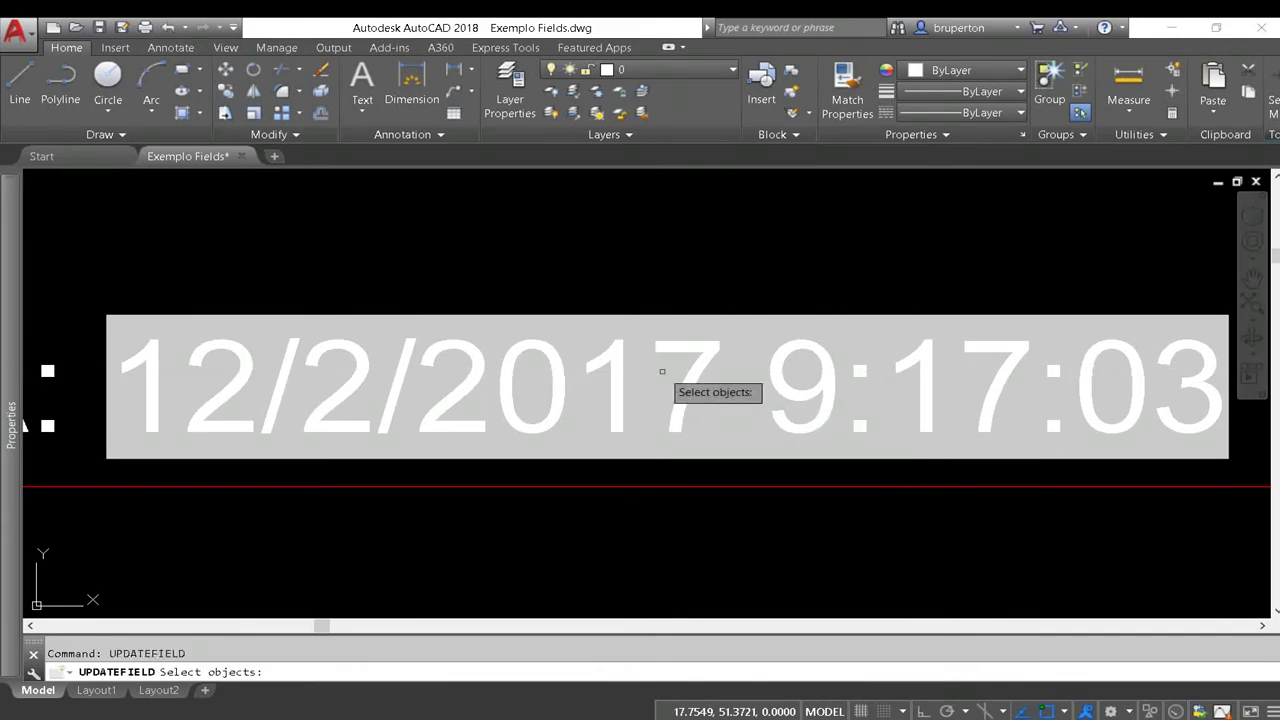
click(1063, 309)
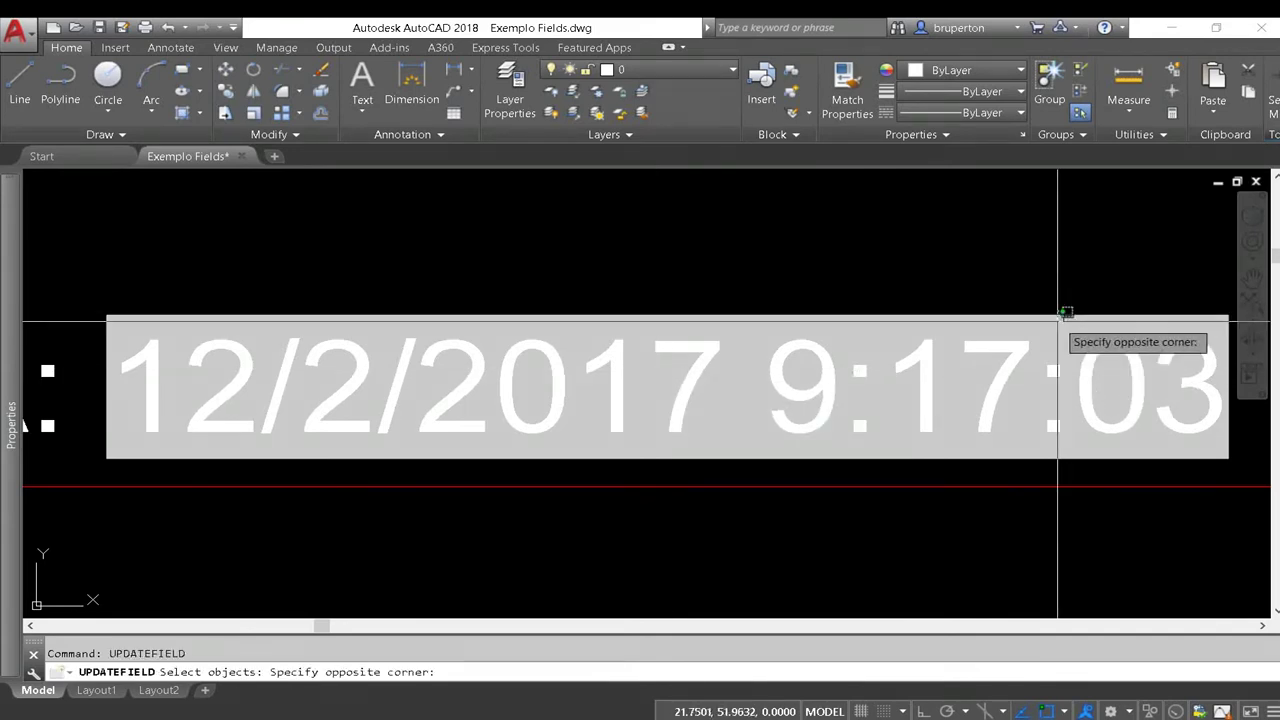
click(1060, 338)
key(Return)
scroll(968, 404, down, 2)
click(943, 348)
key(Escape)
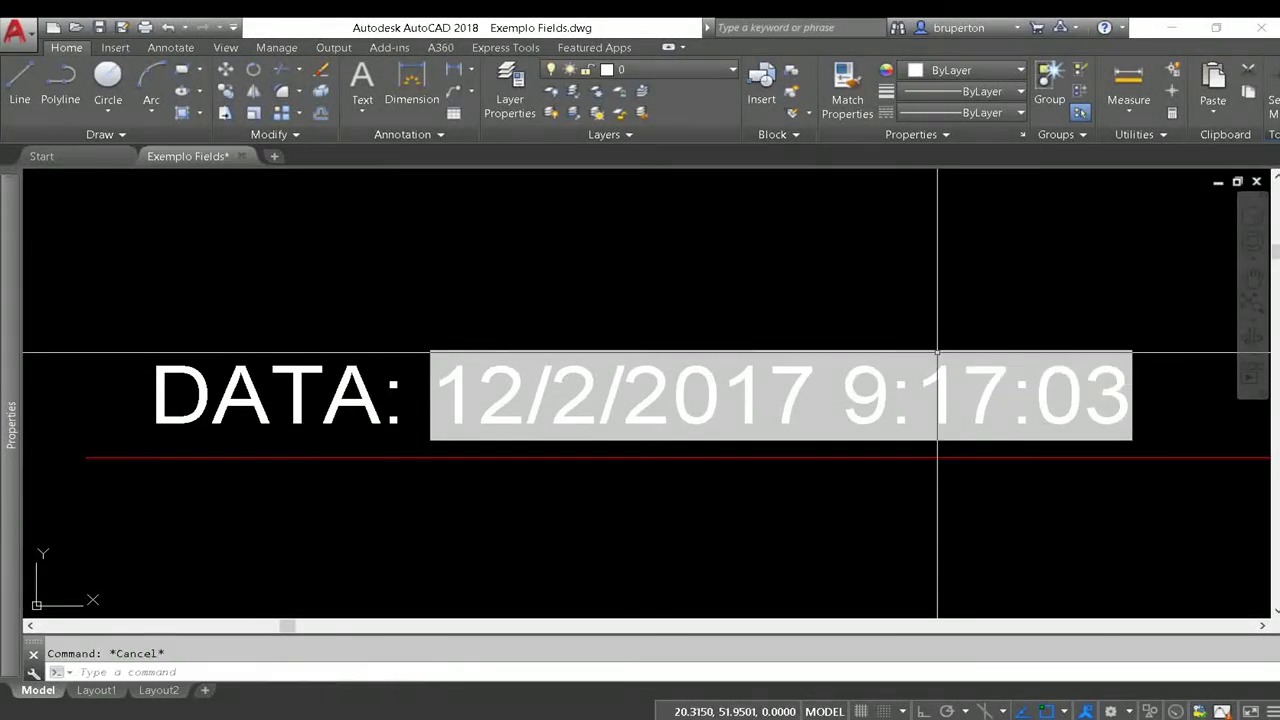
middle_drag(871, 357, 817, 358)
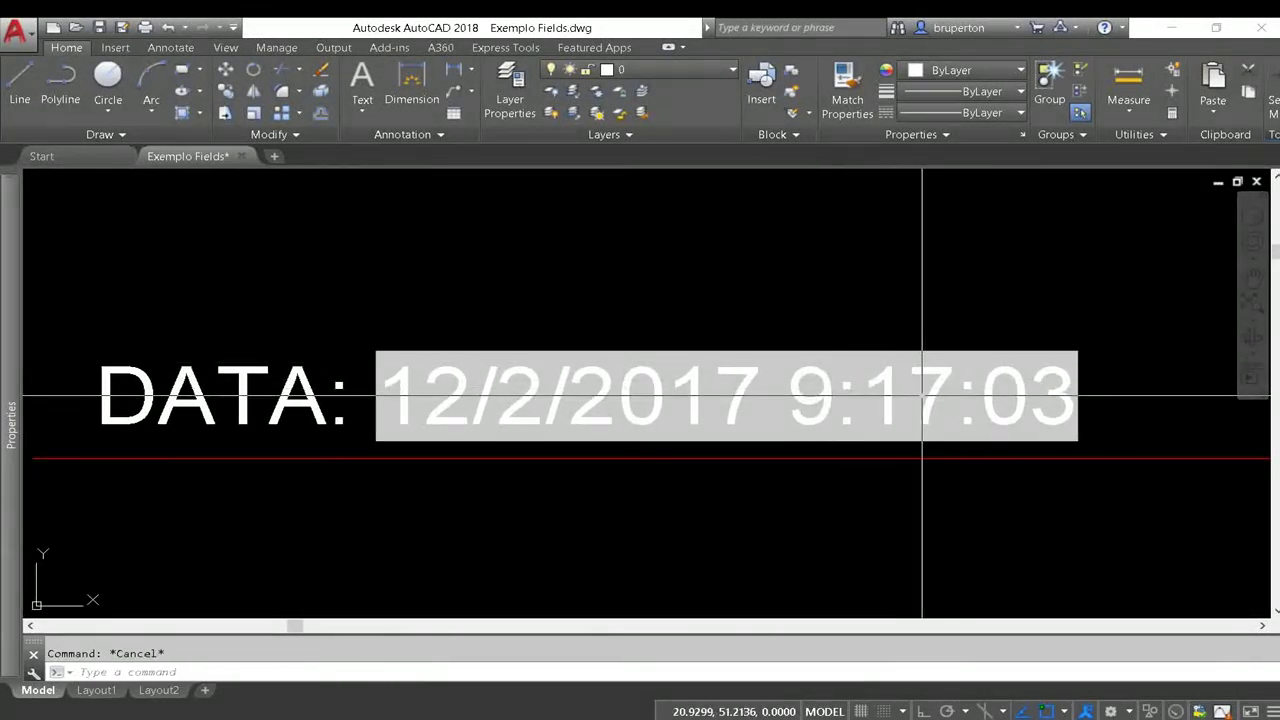
scroll(924, 391, down, 4)
scroll(920, 391, up, 2)
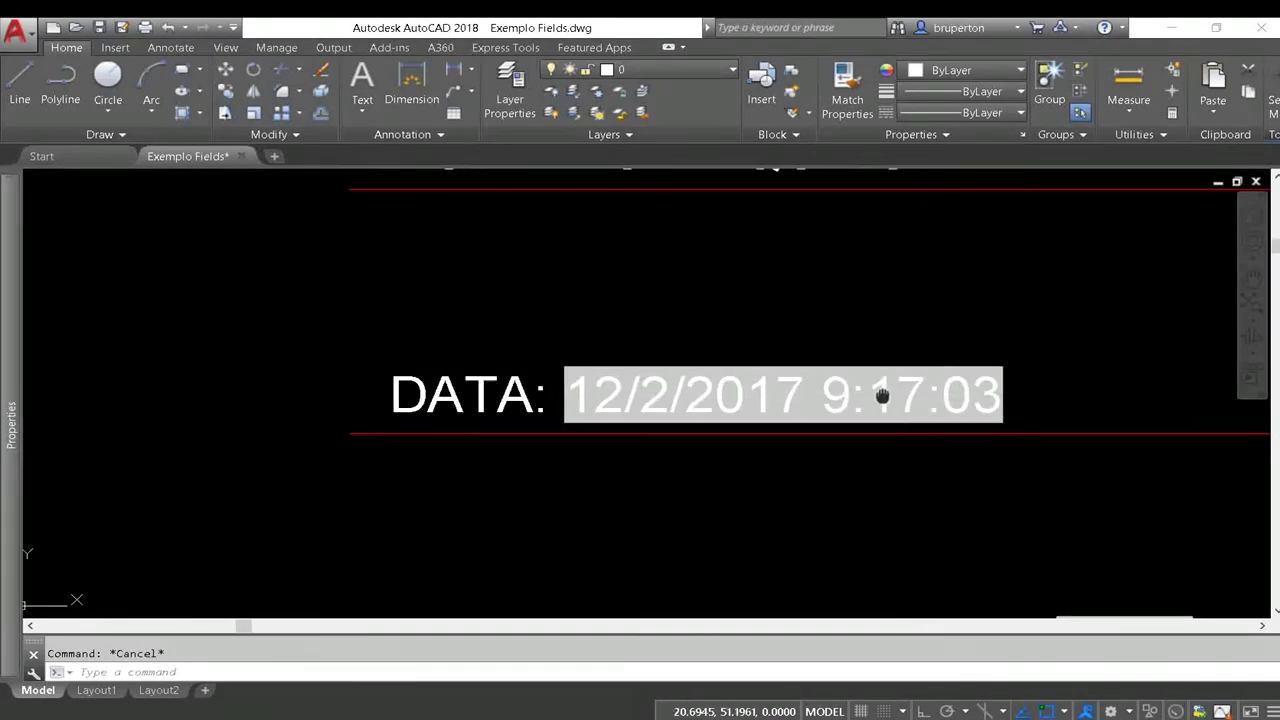
click(880, 391)
double_click(840, 393)
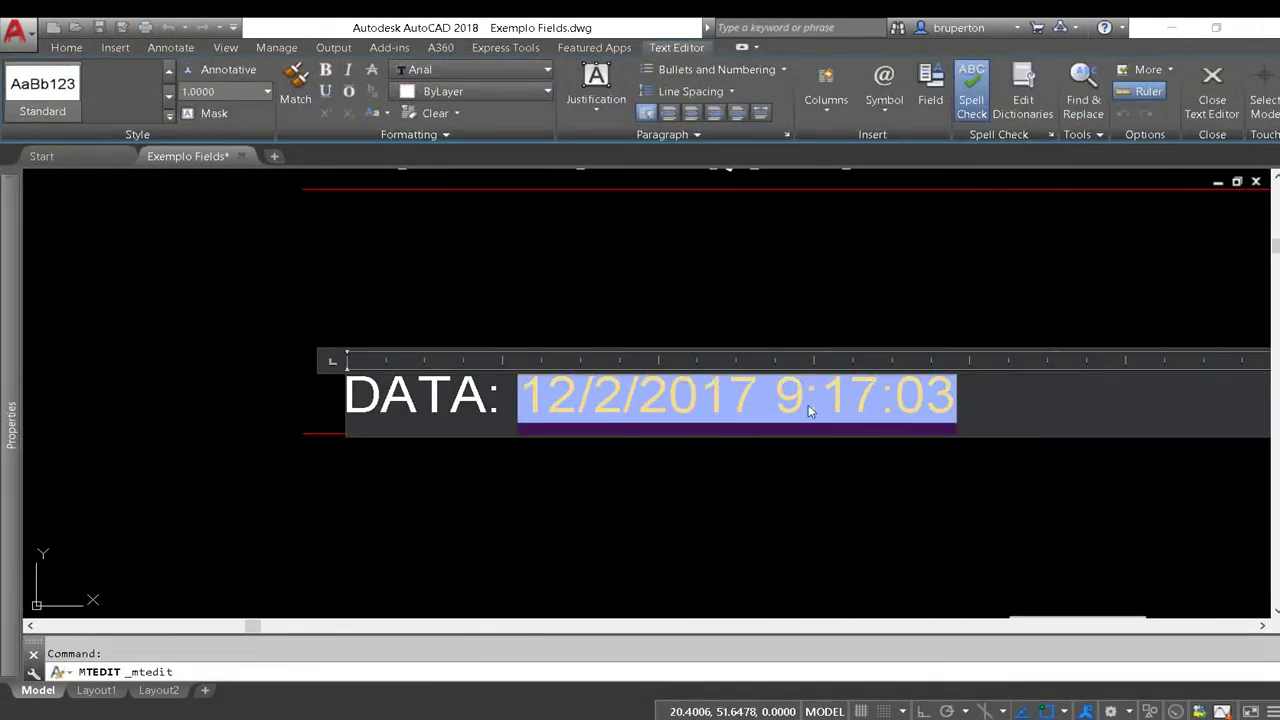
click(806, 441)
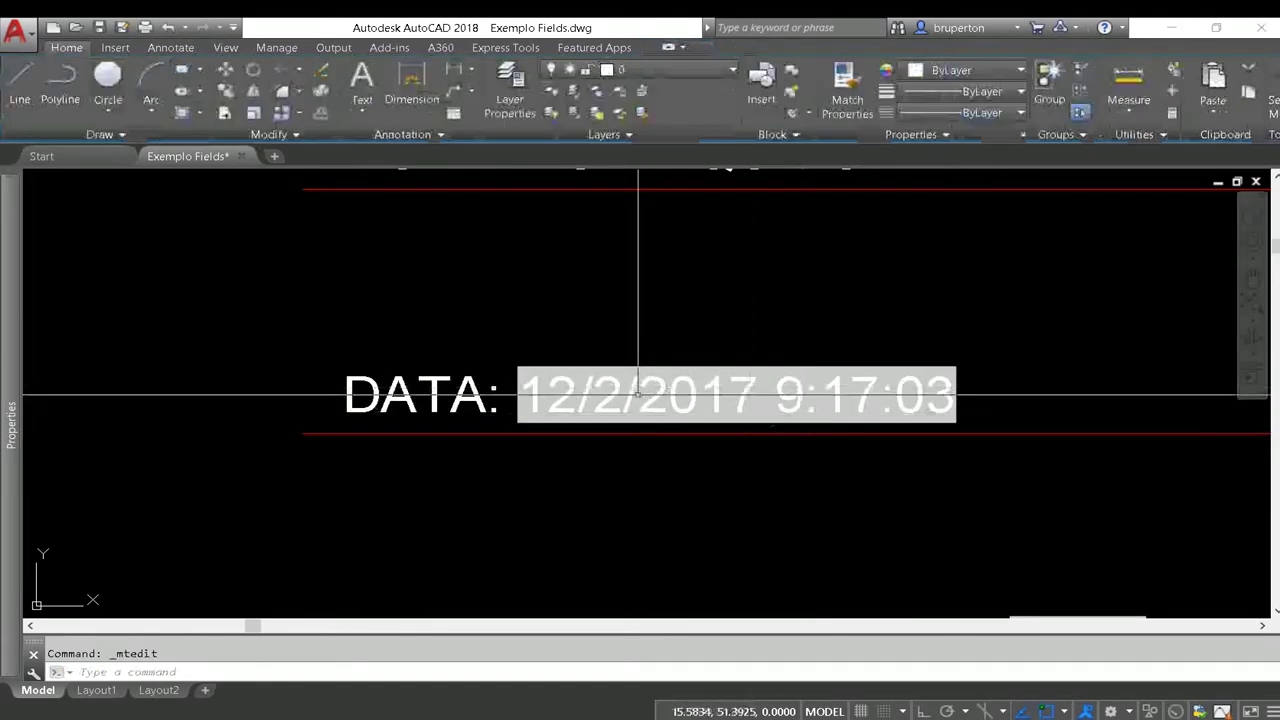
scroll(638, 391, down, 3)
middle_drag(639, 330, 536, 389)
scroll(604, 360, up, 4)
Add an uppercase Document > Filename field with path, ending EXEMPLO FIELDS.DWG, after NOME DO ARQUIVO:
double_click(608, 371)
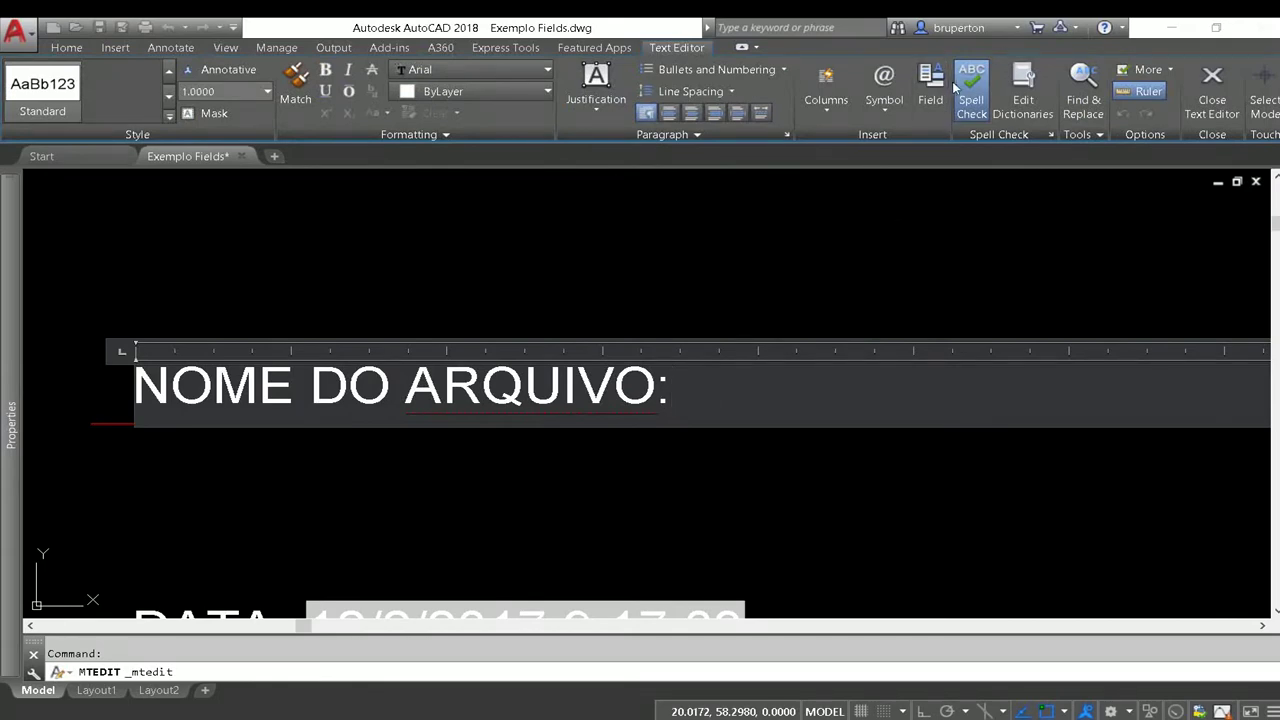
click(935, 88)
click(718, 267)
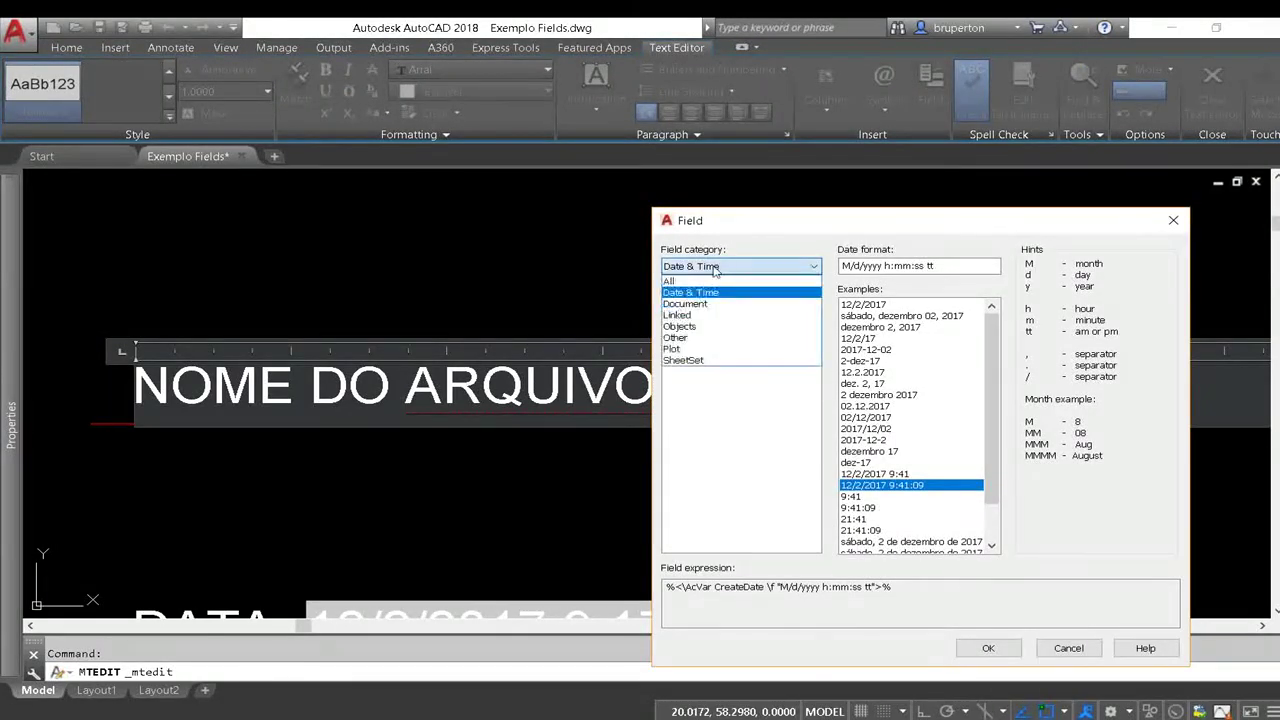
click(686, 303)
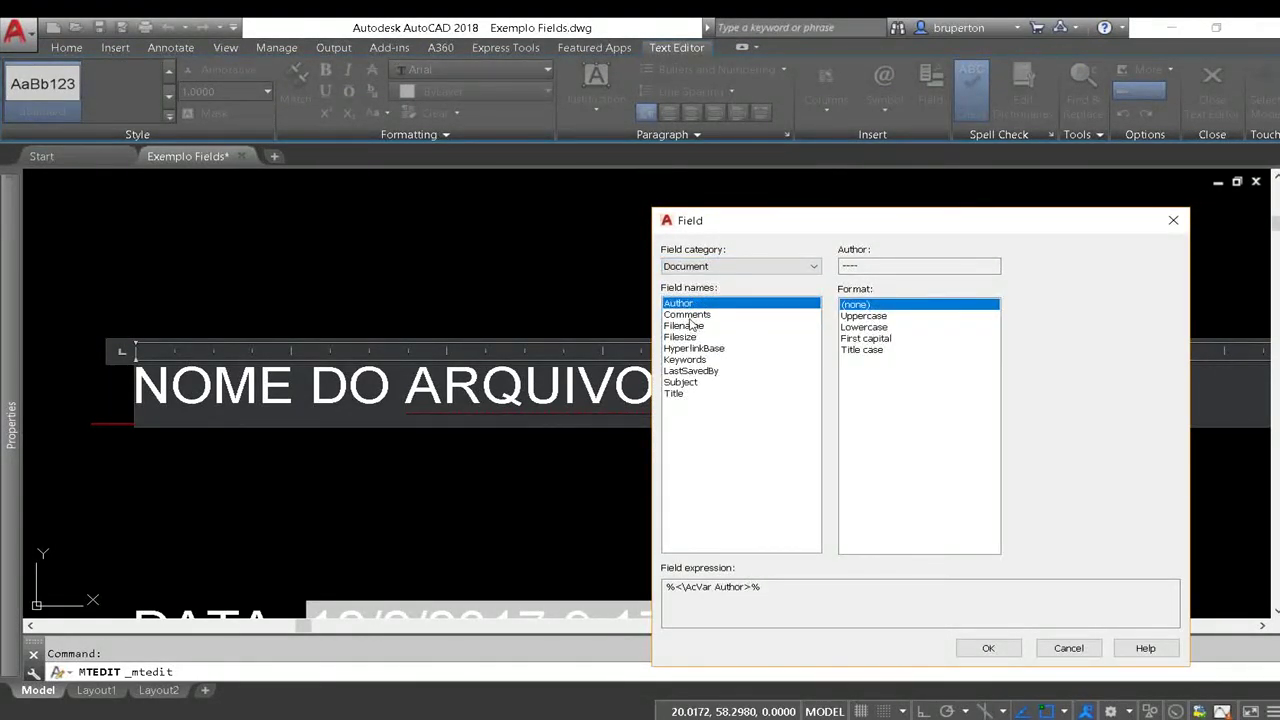
click(676, 394)
click(866, 338)
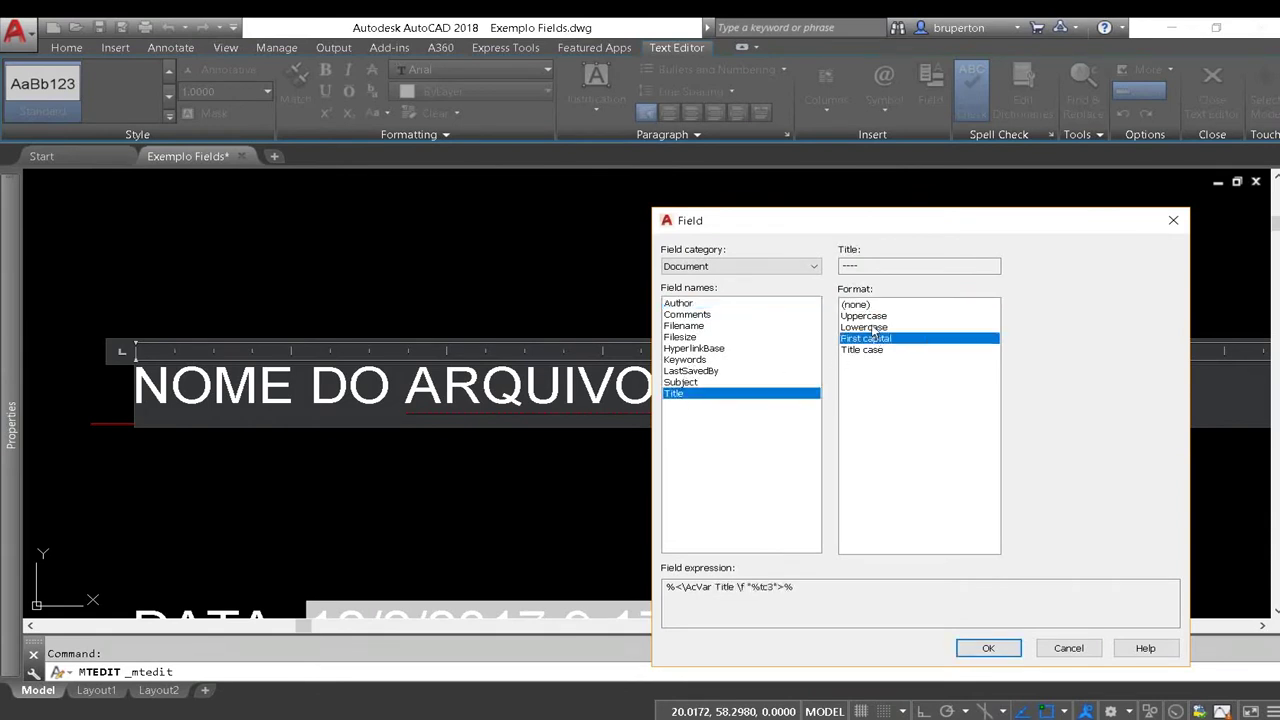
click(864, 327)
click(701, 327)
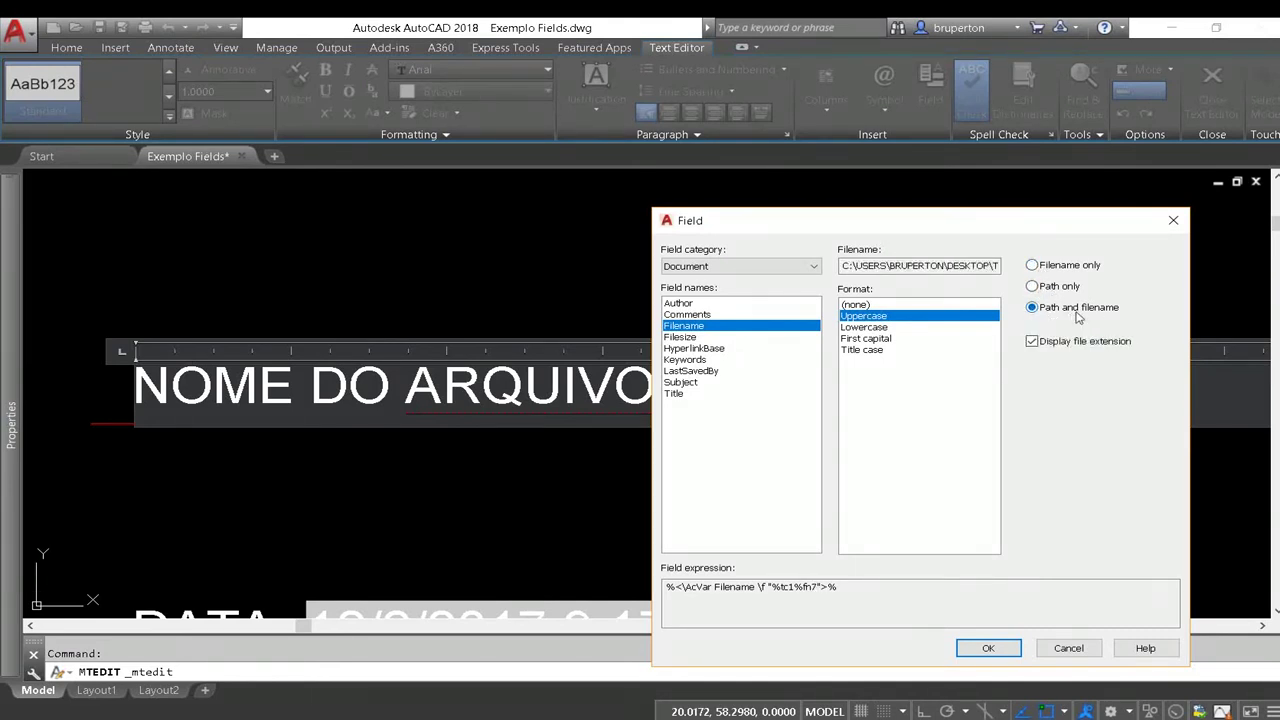
click(988, 648)
scroll(806, 434, down, 3)
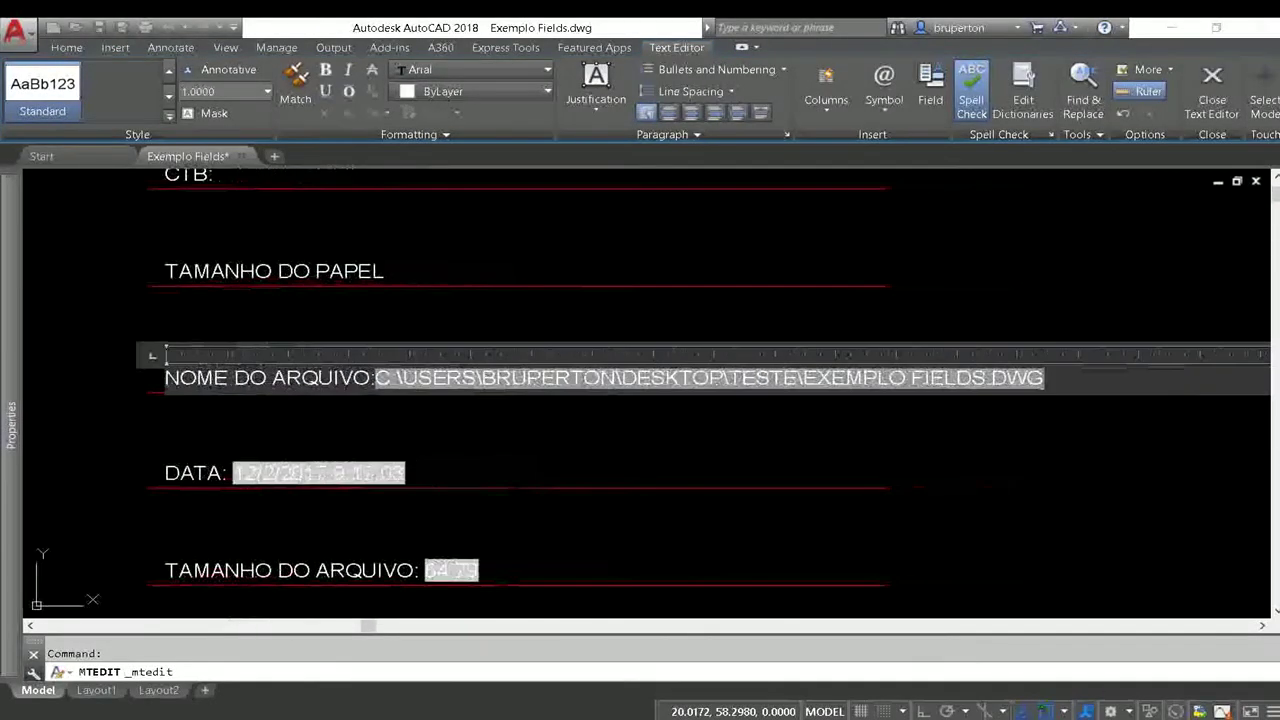
click(910, 425)
scroll(488, 378, up, 2)
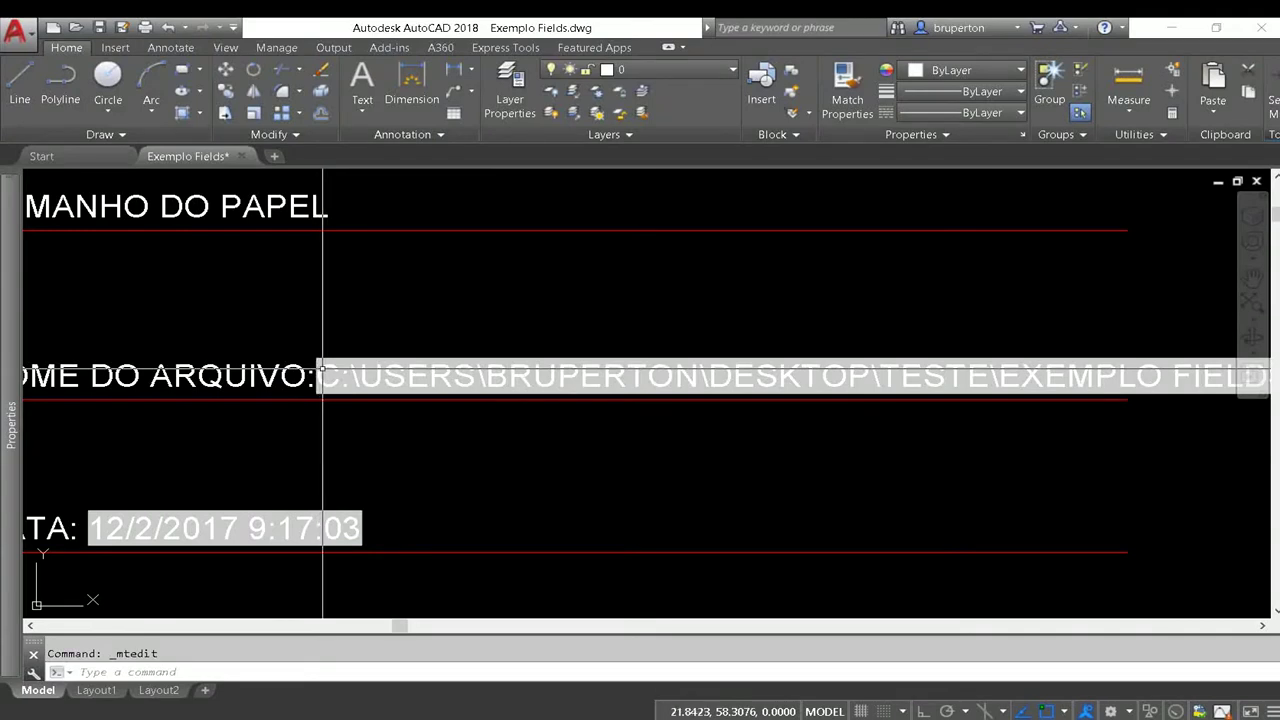
Zoom to extents and frame the title-block labels from CTB to DATA
middle_drag(614, 440, 375, 450)
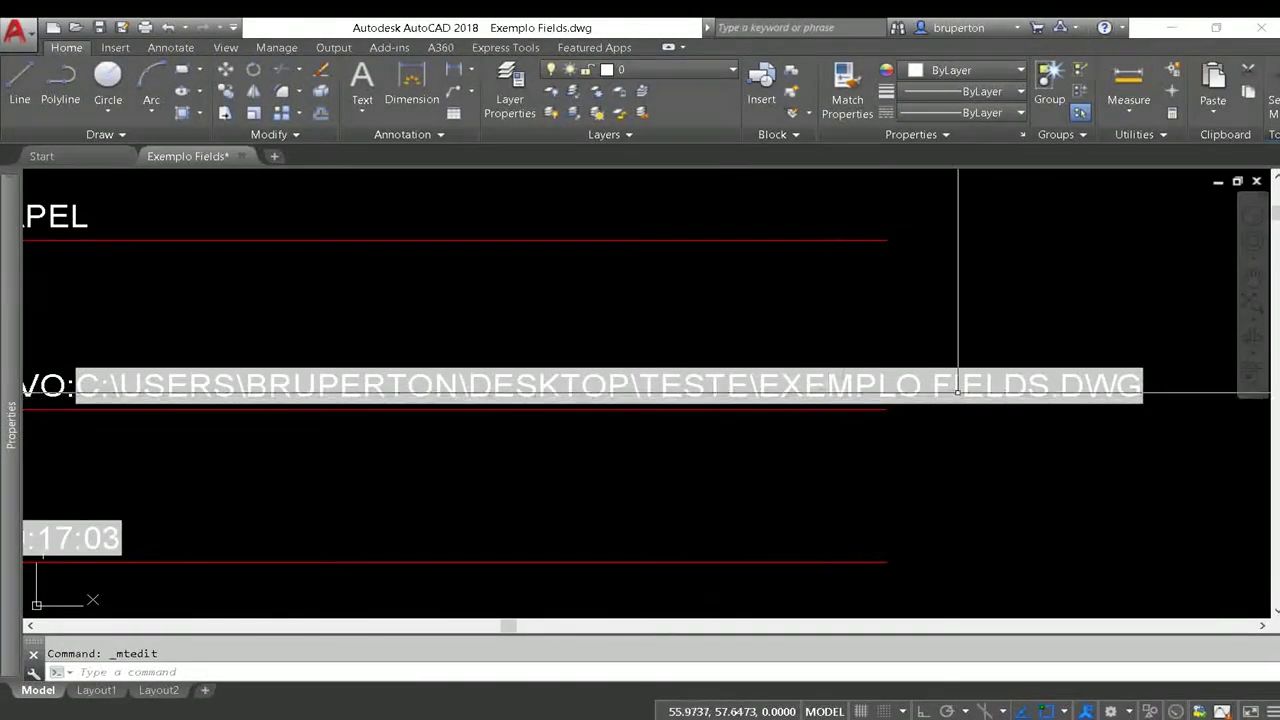
scroll(1000, 370, down, 1)
middle_drag(514, 366, 643, 391)
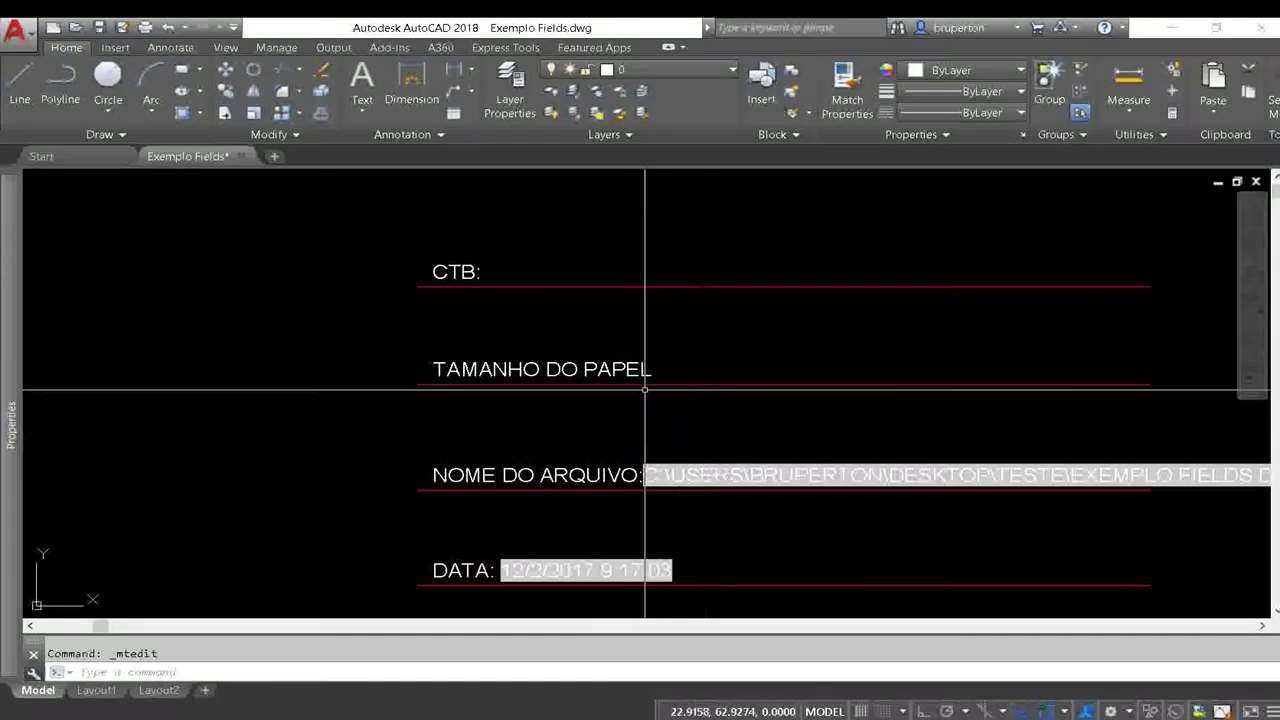
scroll(600, 360, down, 2)
middle_click(542, 338)
middle_click(542, 338)
middle_drag(542, 338, 490, 337)
scroll(474, 256, up, 8)
middle_drag(512, 246, 429, 323)
Show the circle, heptagon and all length lines, then bring up the Plot - Model dialog
scroll(509, 380, down, 2)
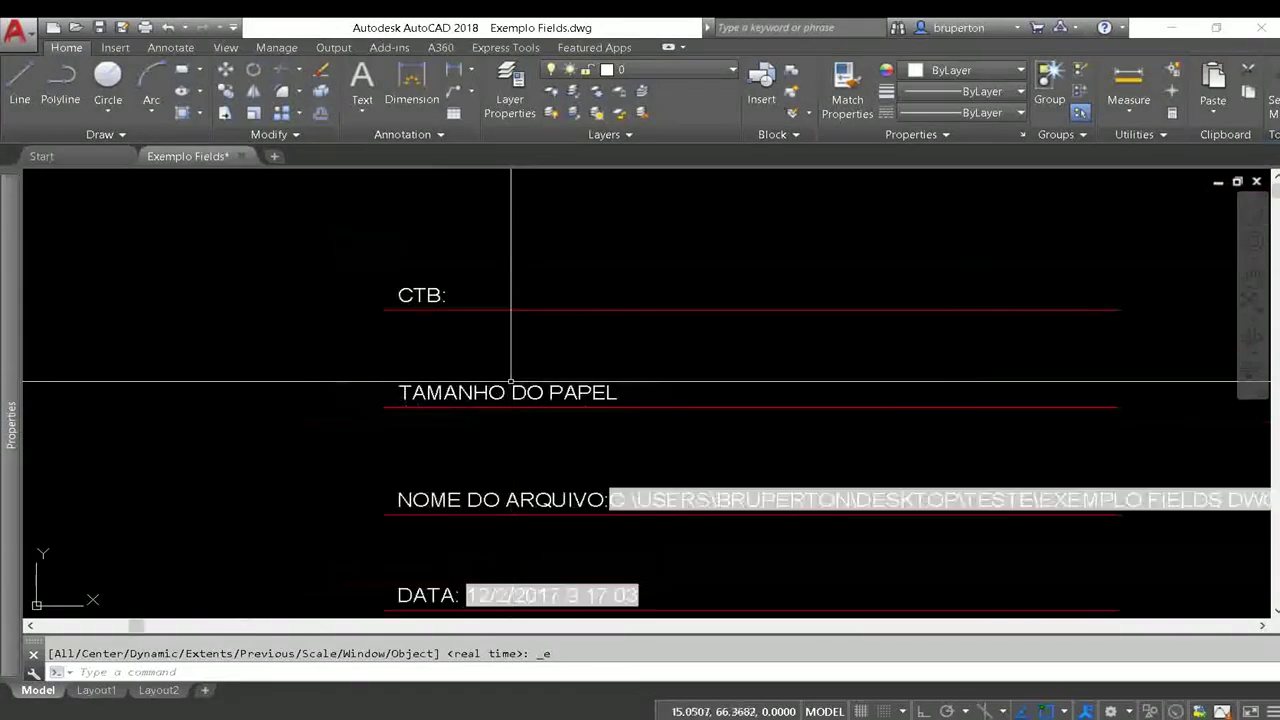
scroll(557, 386, down, 6)
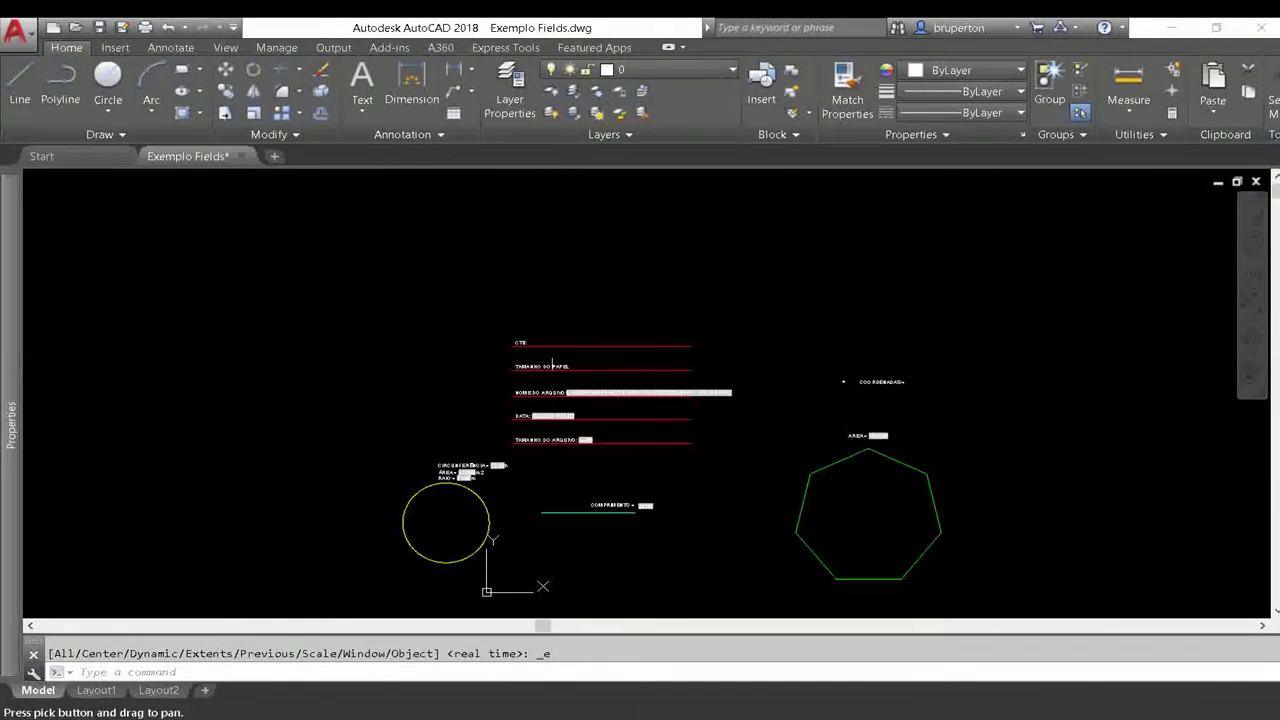
middle_drag(611, 545, 556, 351)
key(Return)
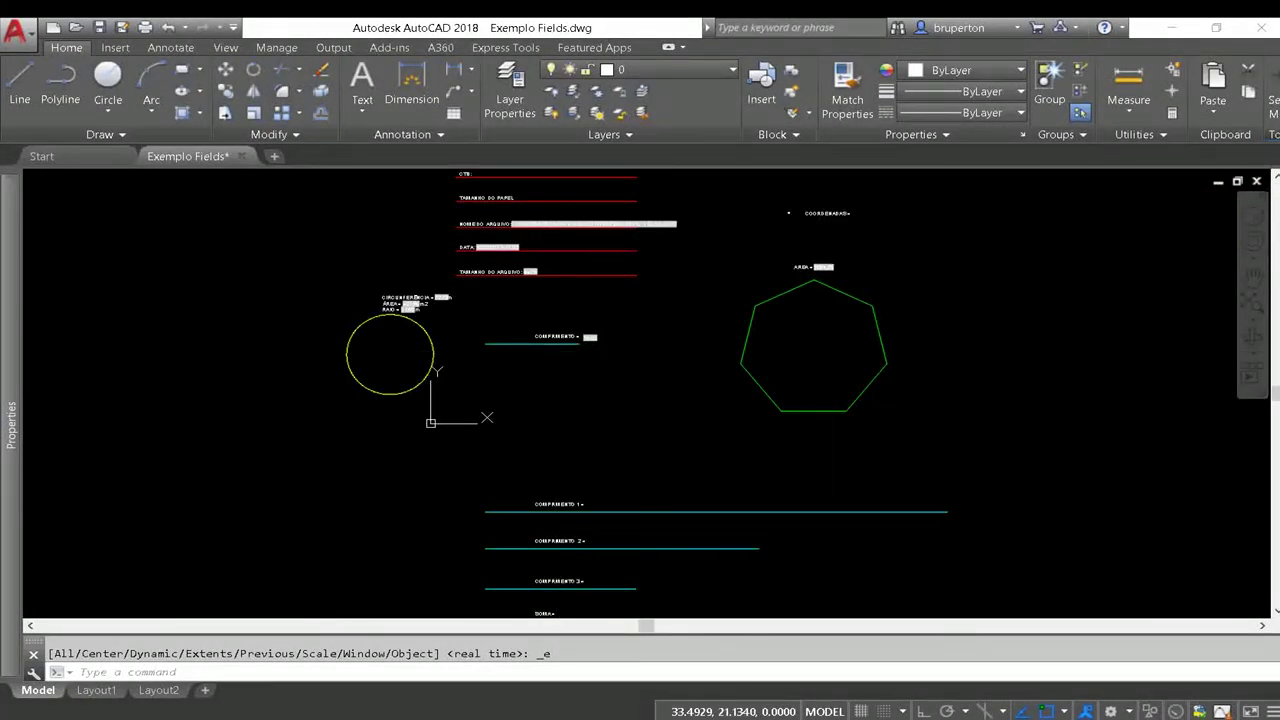
text(PLOT)
click(447, 248)
Choose the DWG To PDF plotter with ISO full bleed A4 paper
scroll(447, 400, down, 3)
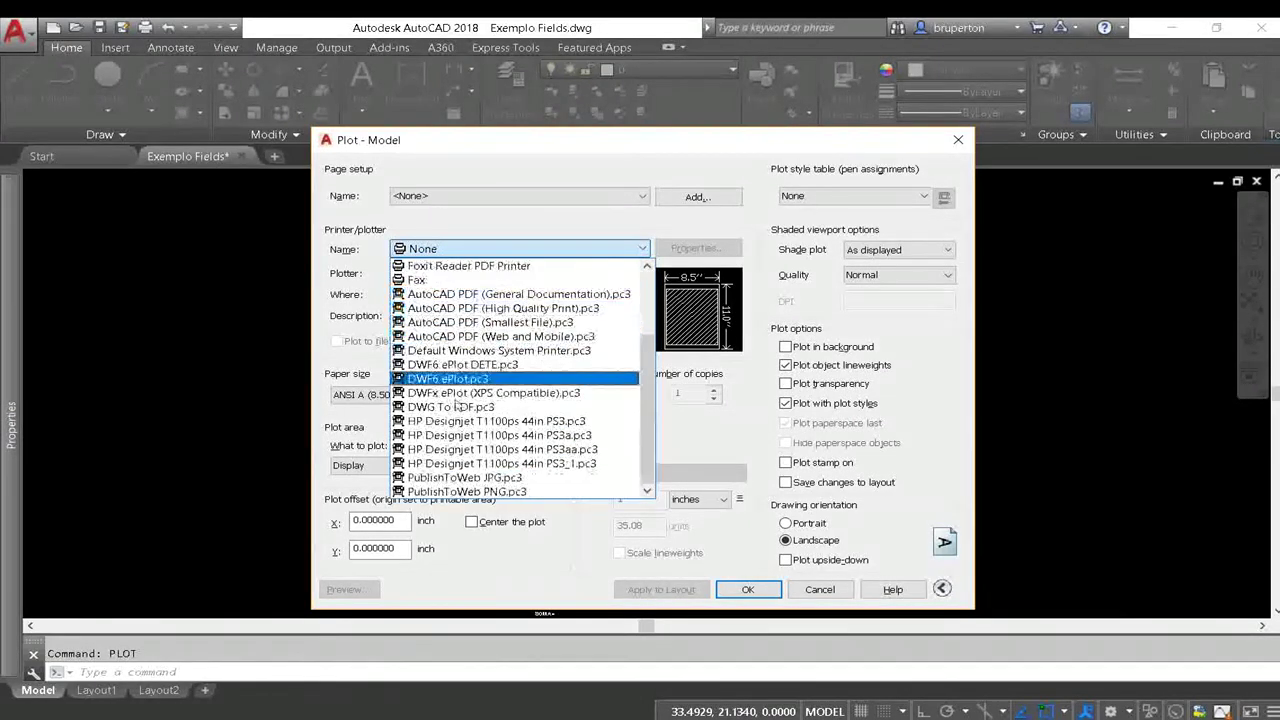
click(447, 408)
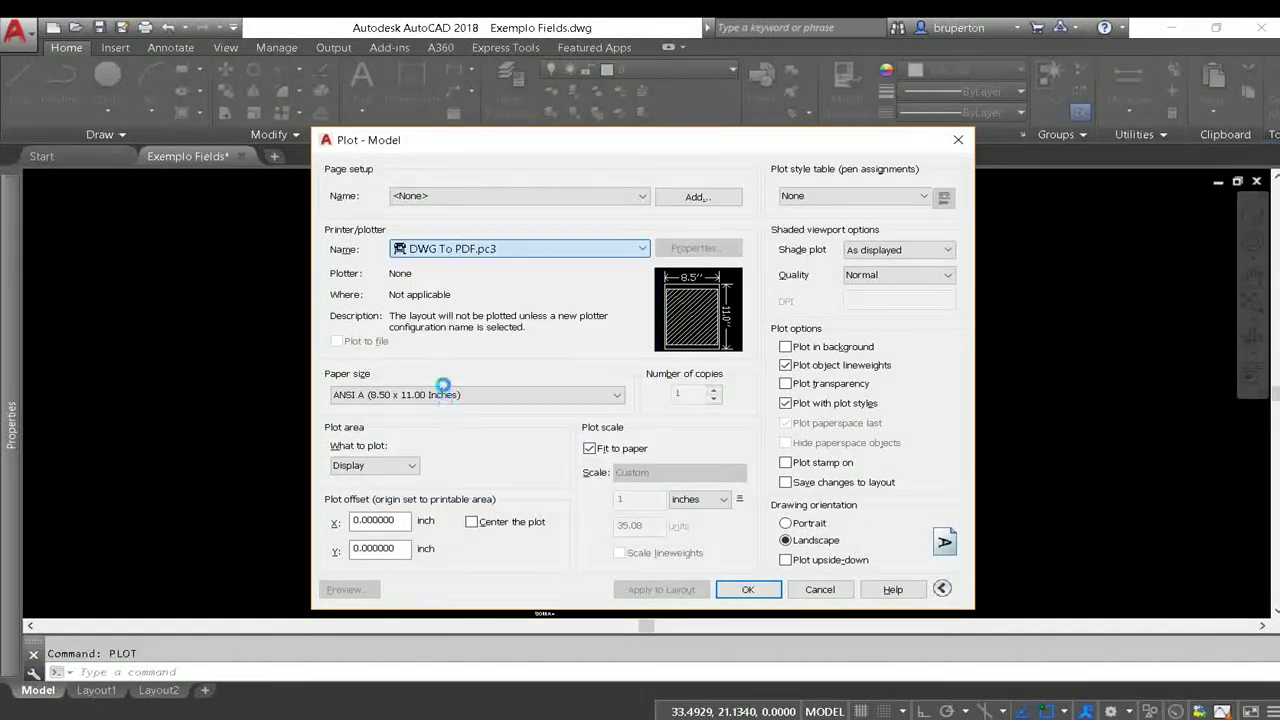
click(424, 395)
scroll(424, 490, up, 5)
scroll(424, 490, up, 10)
scroll(428, 540, up, 5)
scroll(430, 685, down, 1)
scroll(425, 600, up, 5)
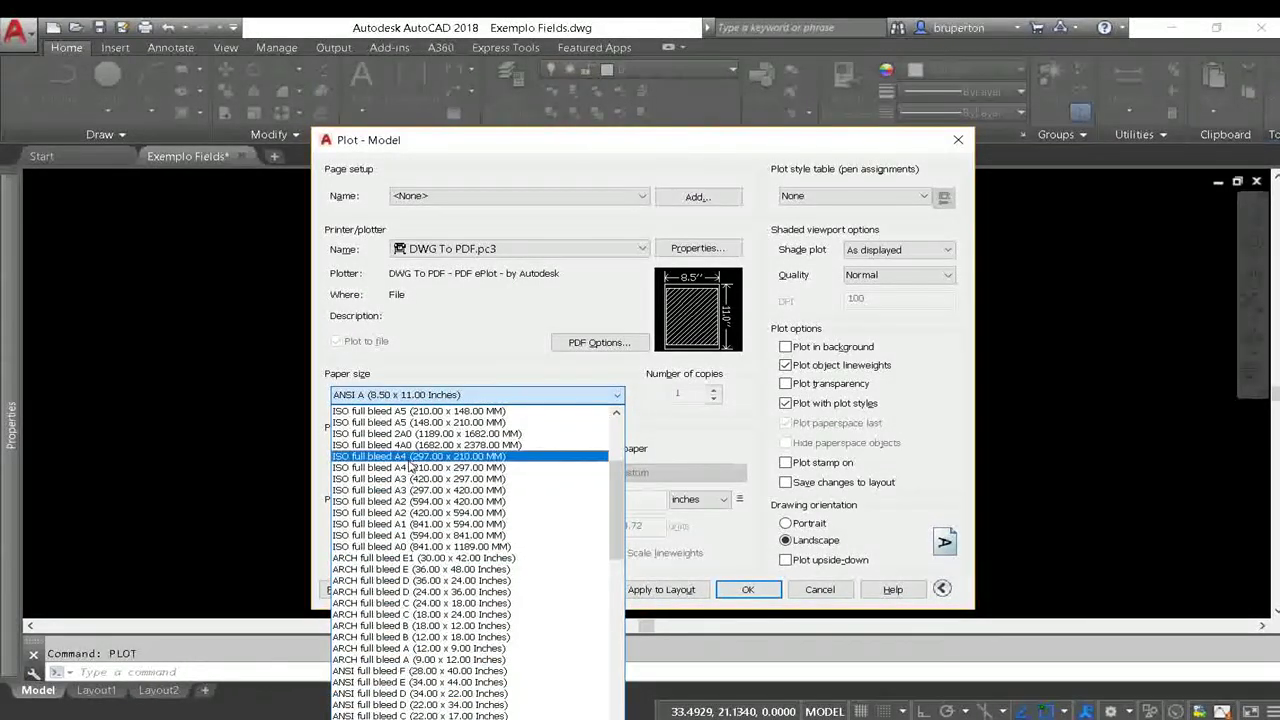
click(420, 456)
Plot a window around the whole drawing, centred, with monochrome.ctb applied to all layouts
click(408, 464)
click(365, 516)
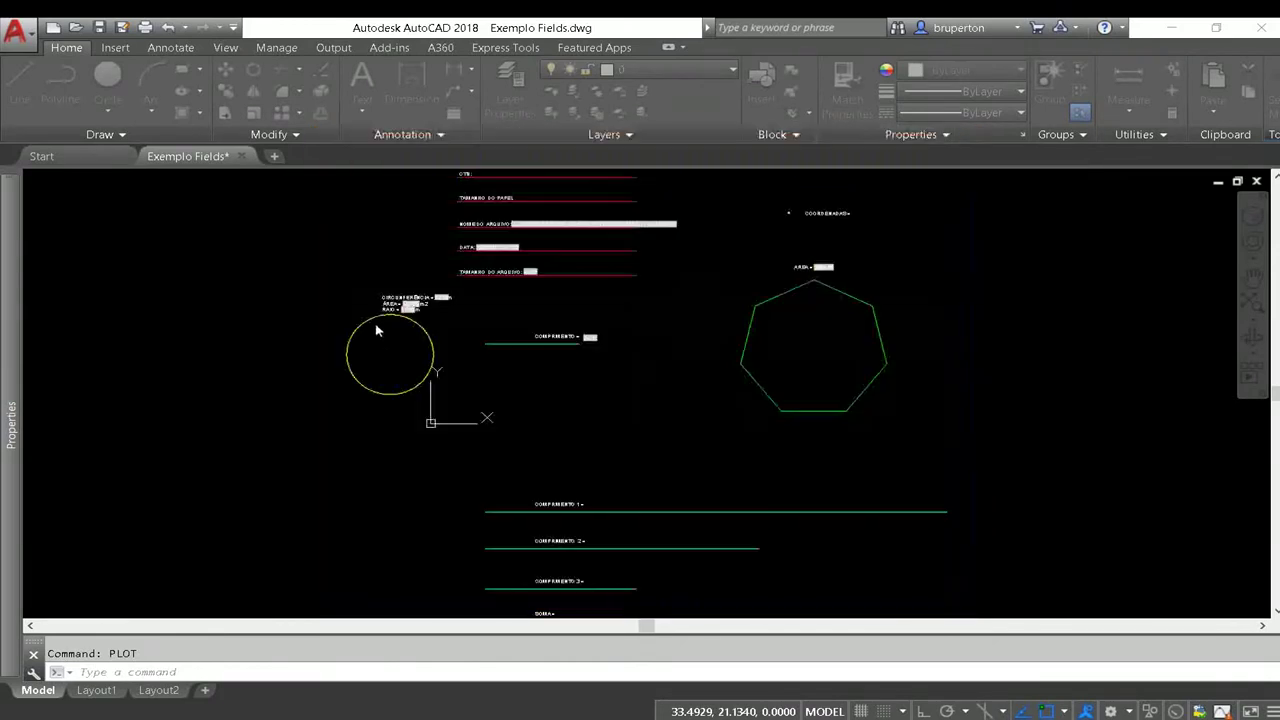
click(342, 243)
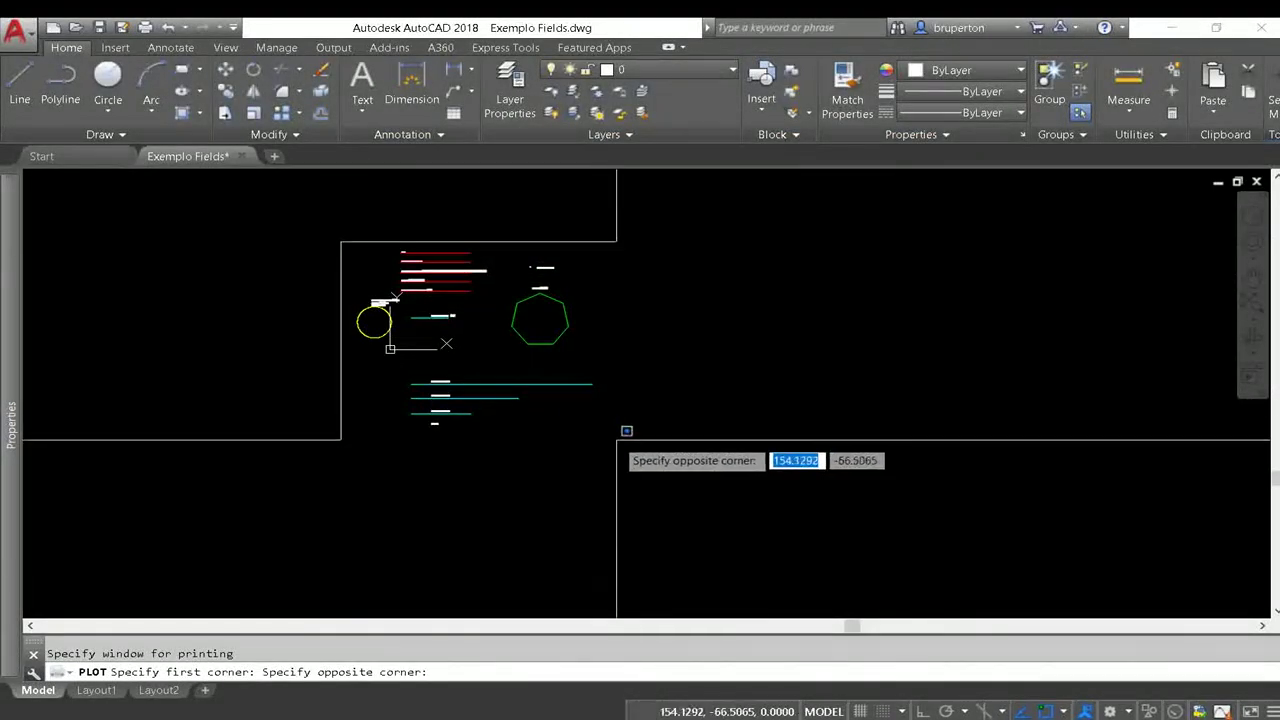
click(610, 433)
click(515, 524)
click(853, 196)
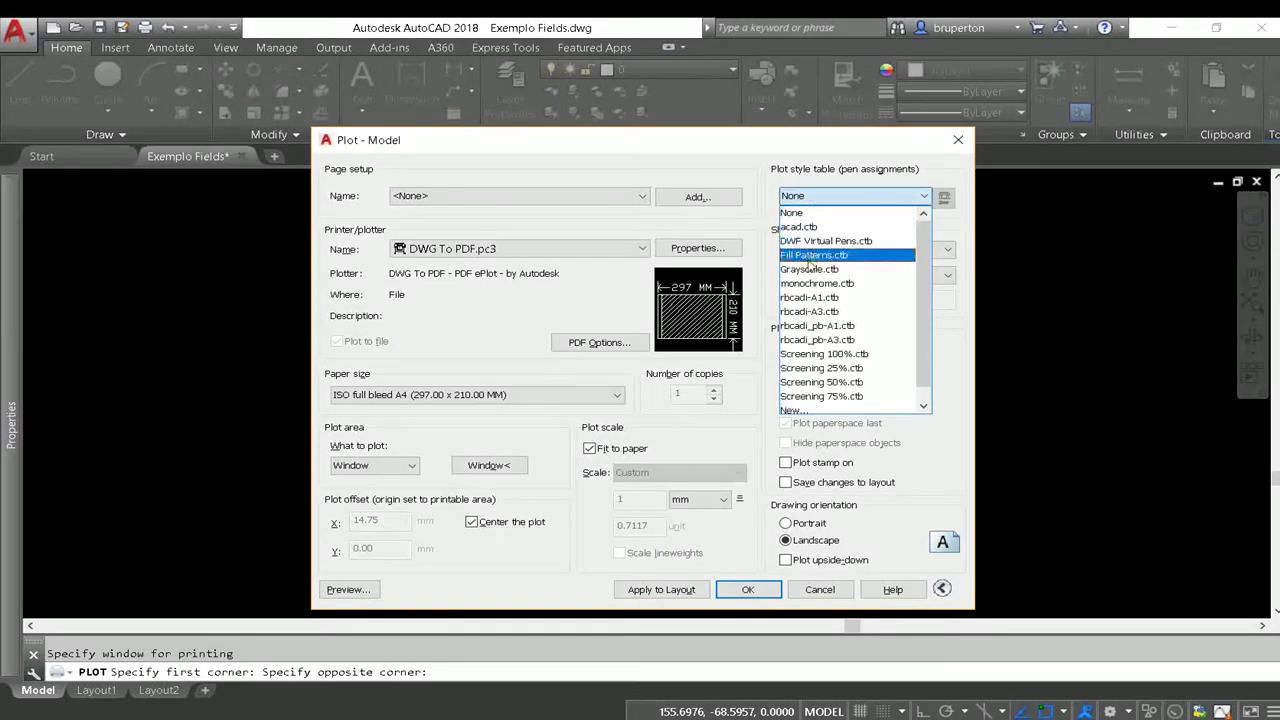
click(850, 287)
click(652, 420)
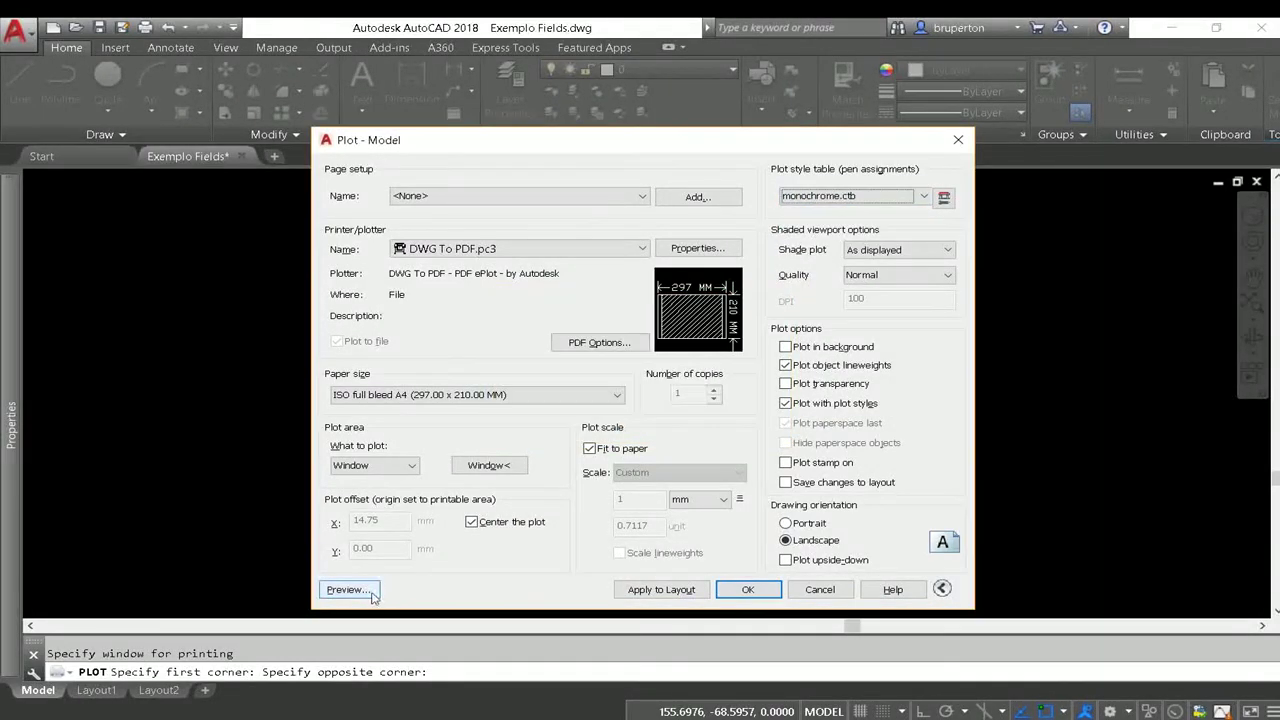
Preview the plot, then exit the preview and cancel without printing
click(348, 589)
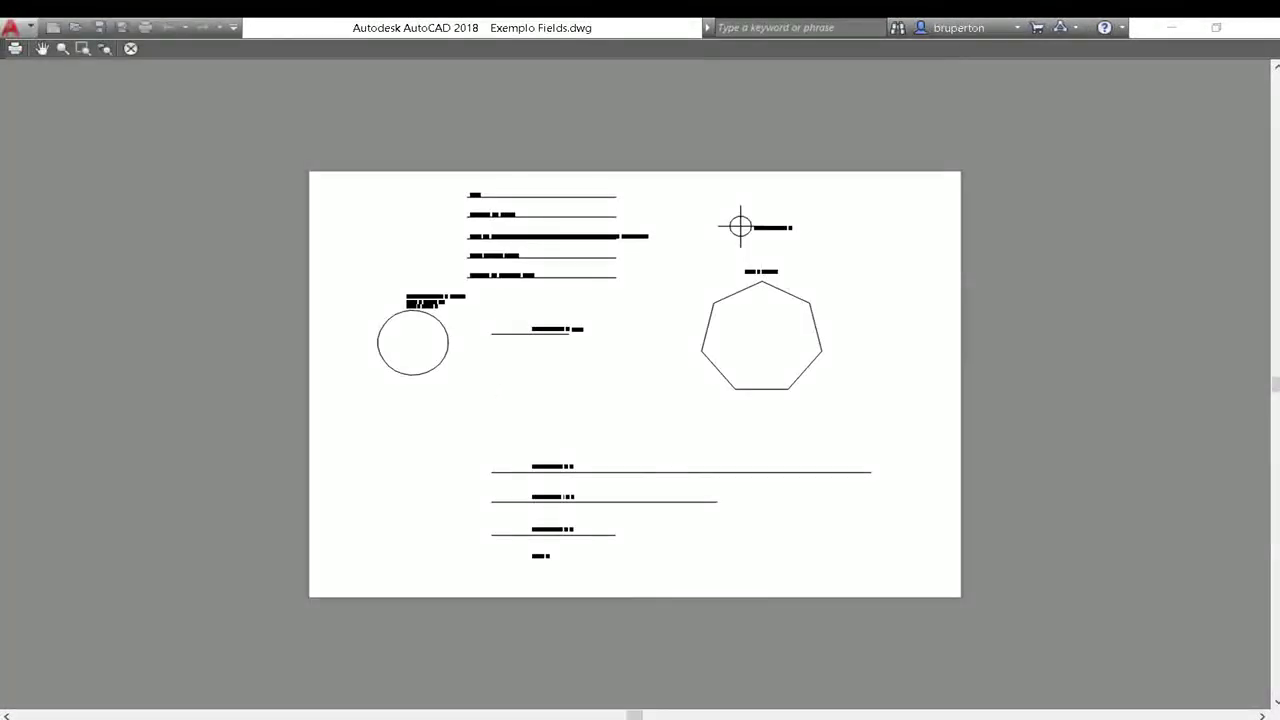
scroll(520, 377, up, 3)
scroll(451, 177, down, 1)
scroll(534, 309, down, 2)
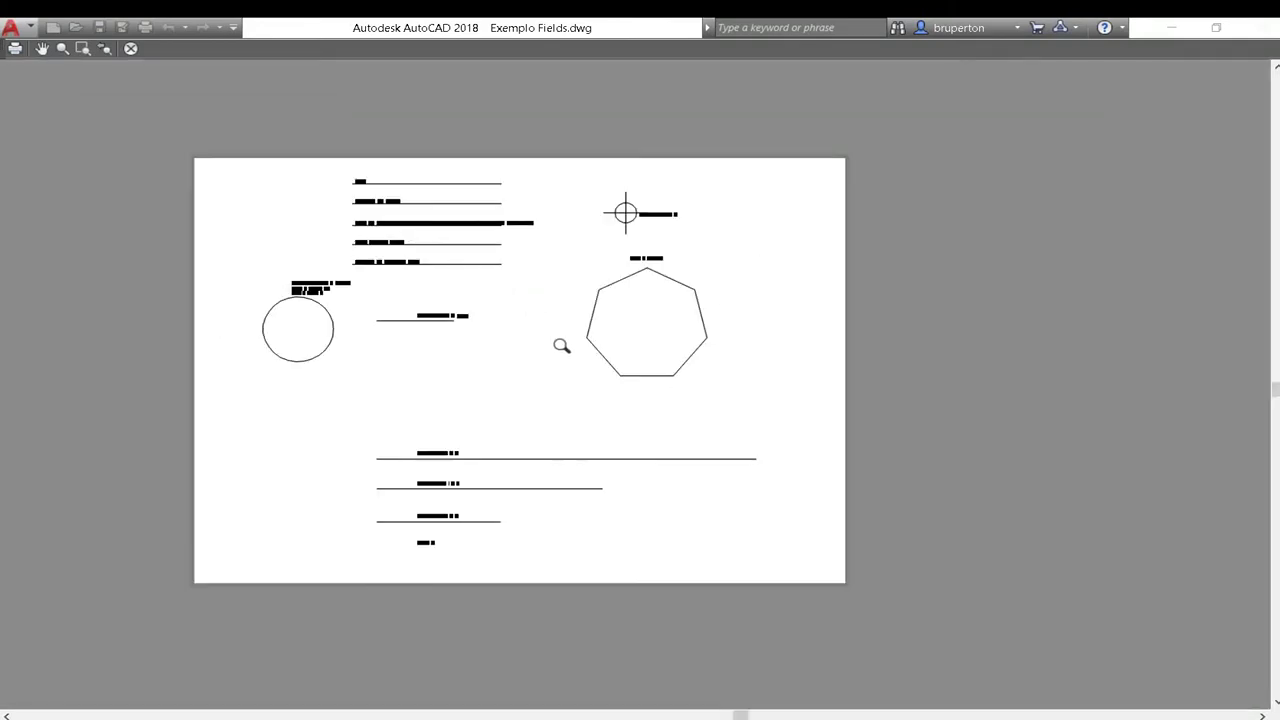
key(Escape)
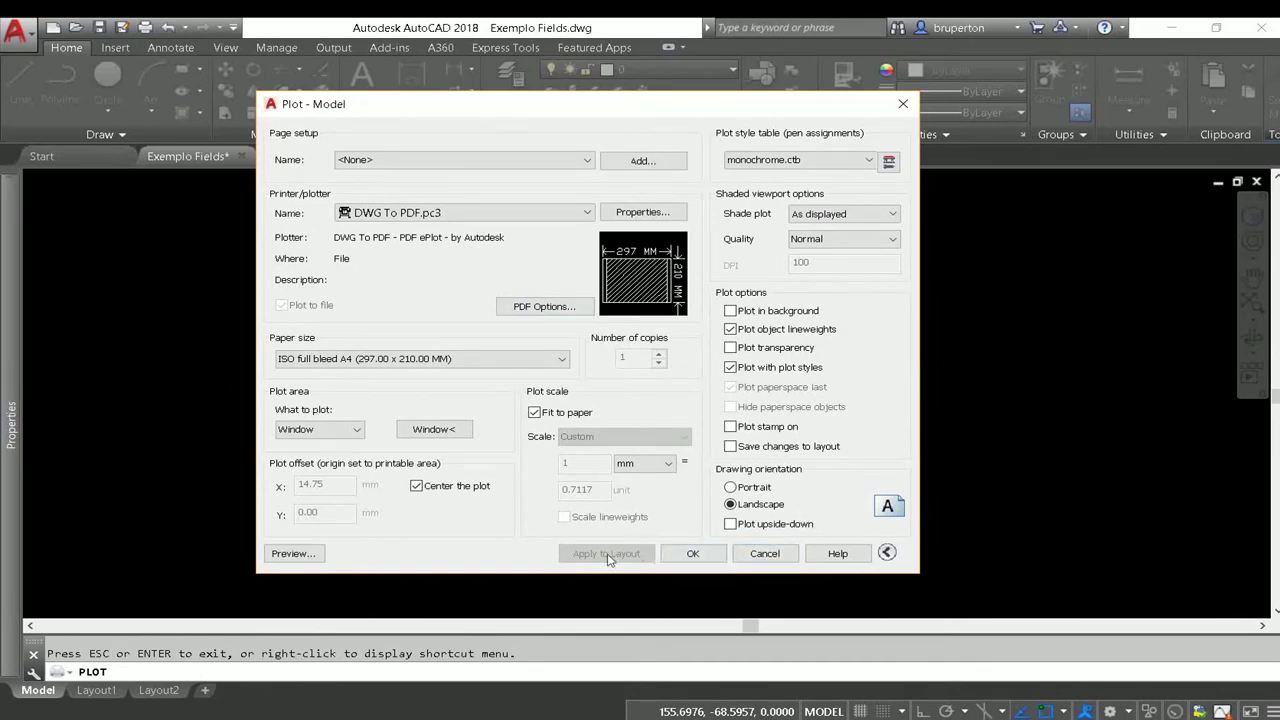
click(760, 553)
scroll(367, 243, up, 10)
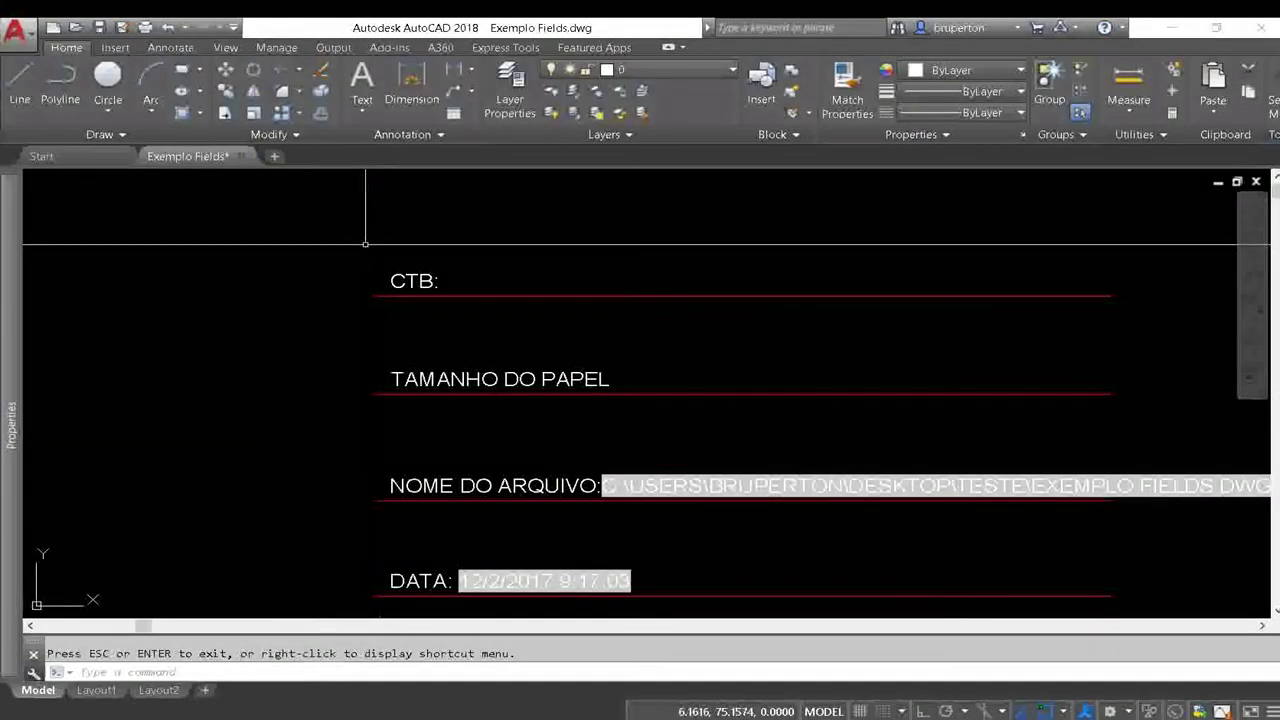
Start a Plot > PaperSize field in the TAMANHO DO PAPEL label
middle_drag(367, 243, 314, 202)
middle_drag(380, 243, 340, 280)
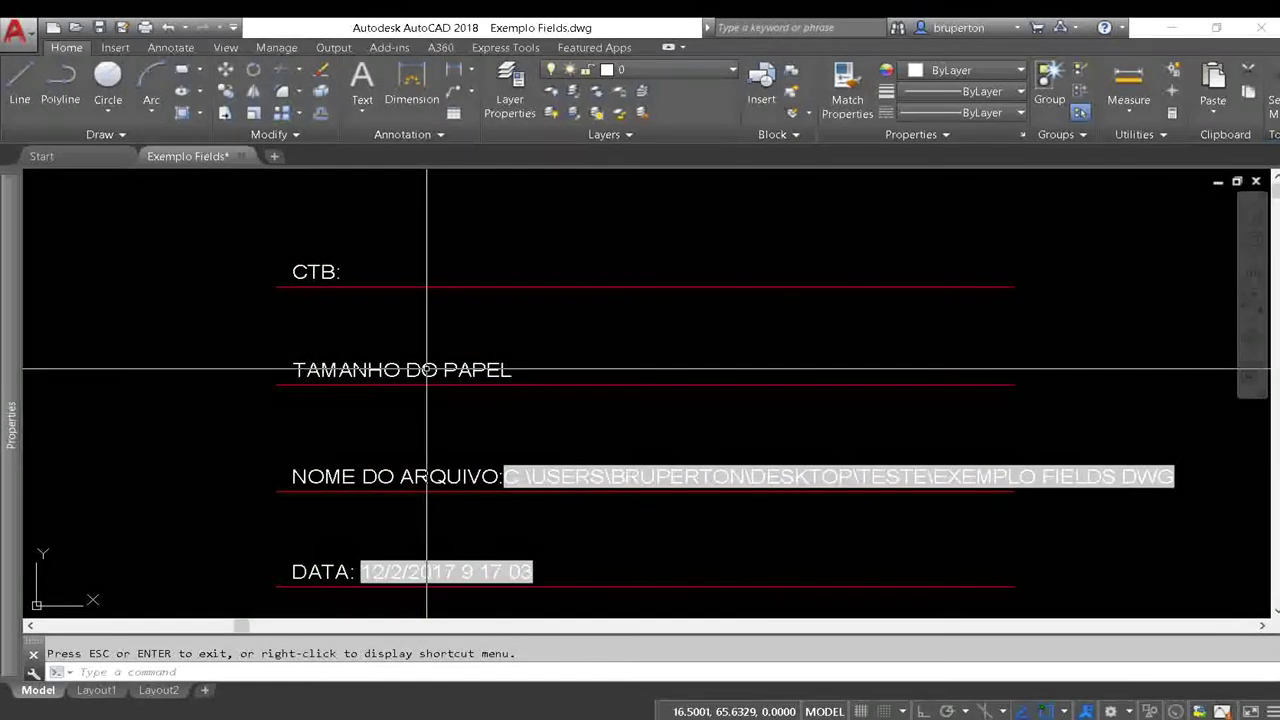
key(Escape)
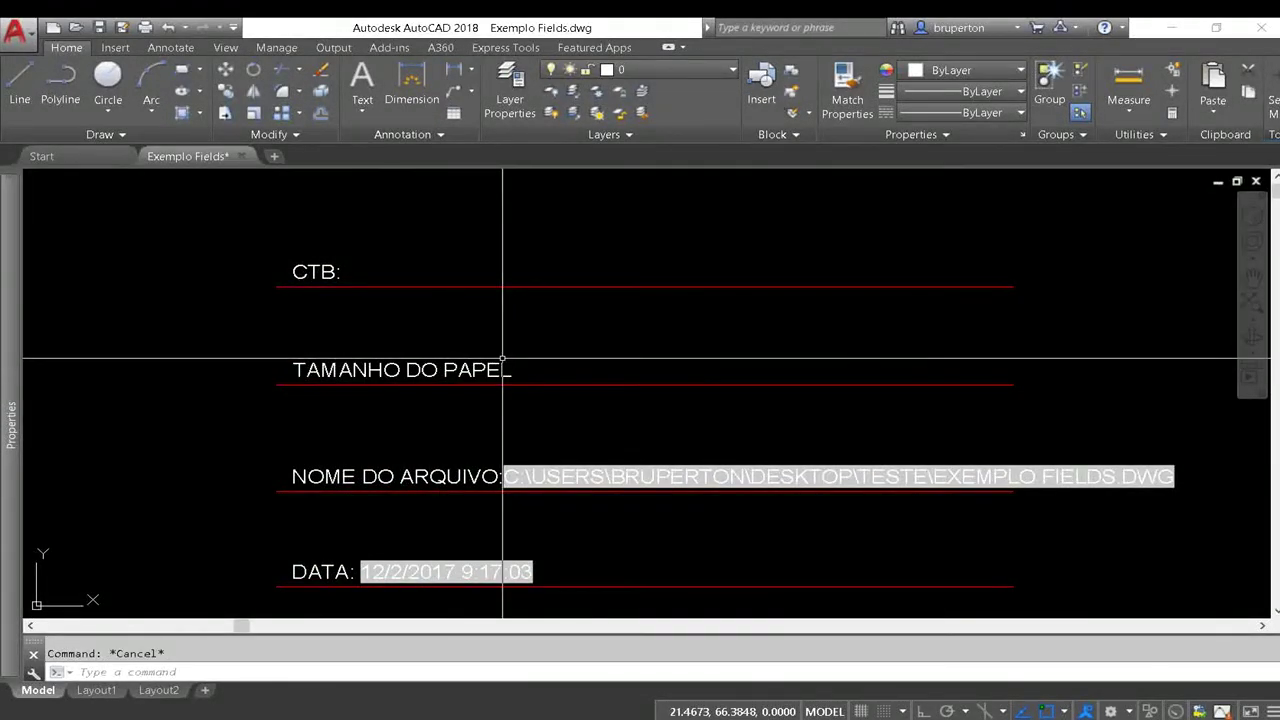
double_click(478, 368)
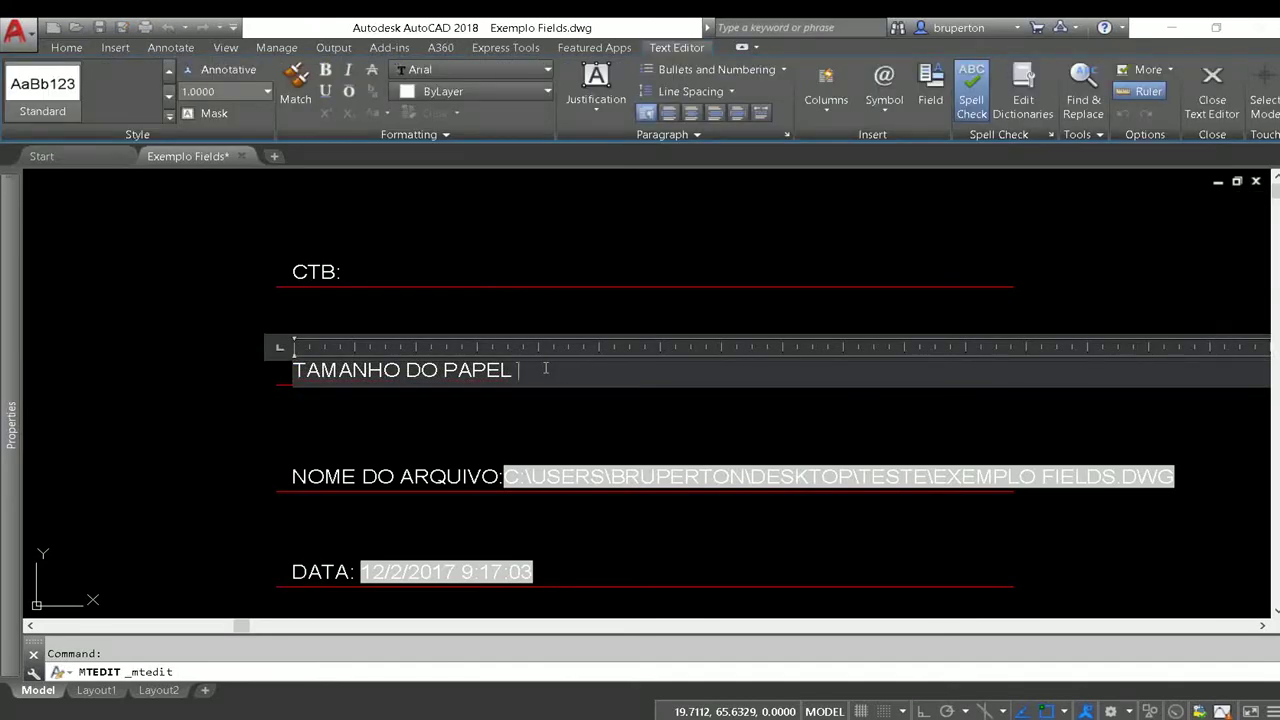
text(:)
click(930, 95)
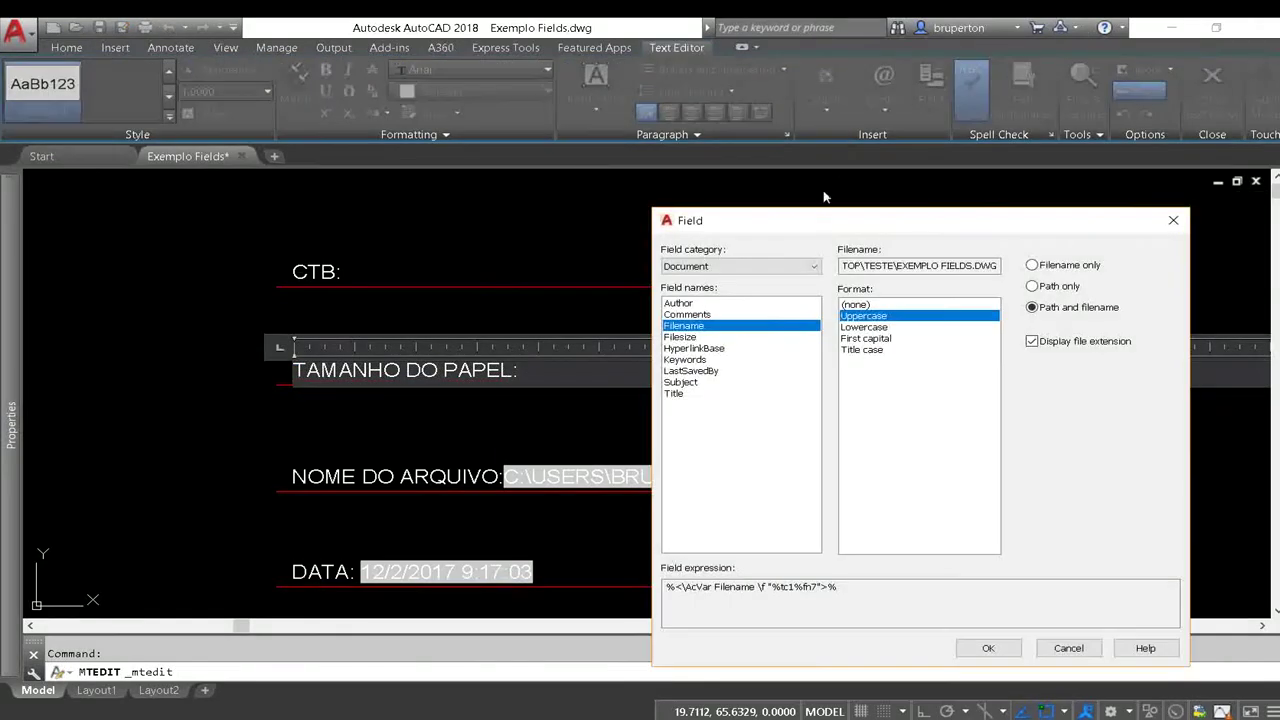
click(740, 266)
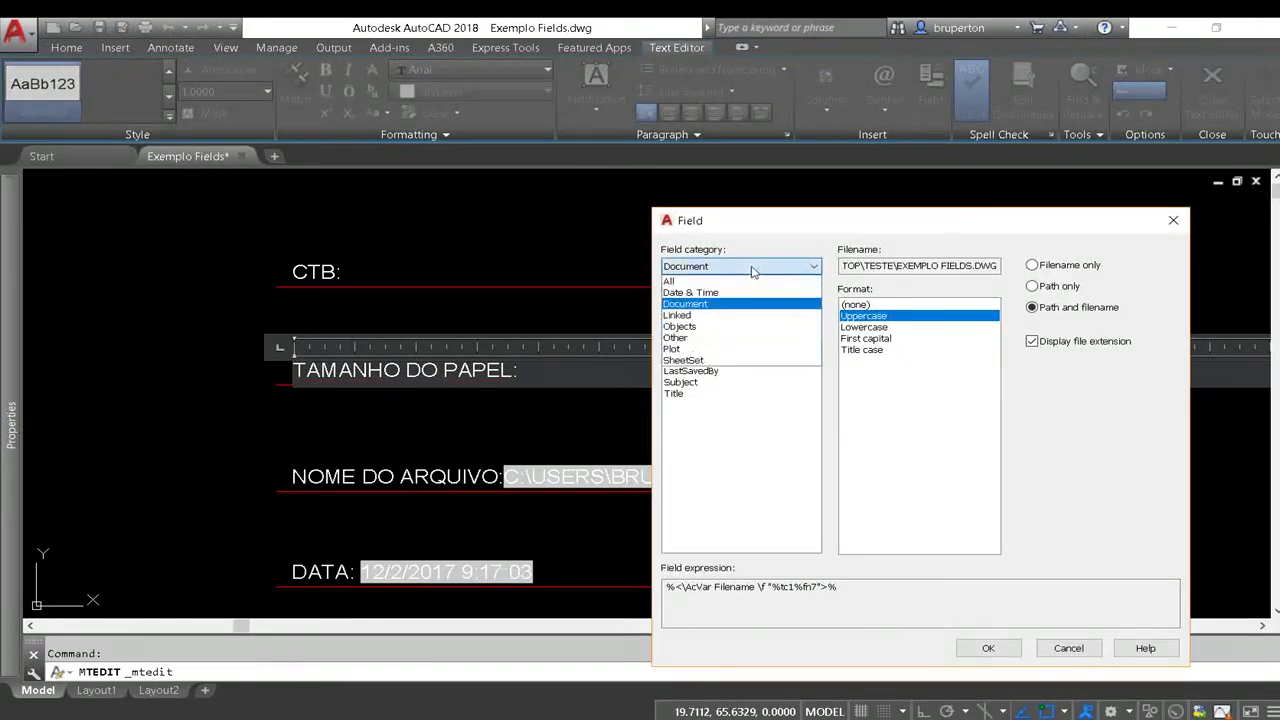
click(689, 348)
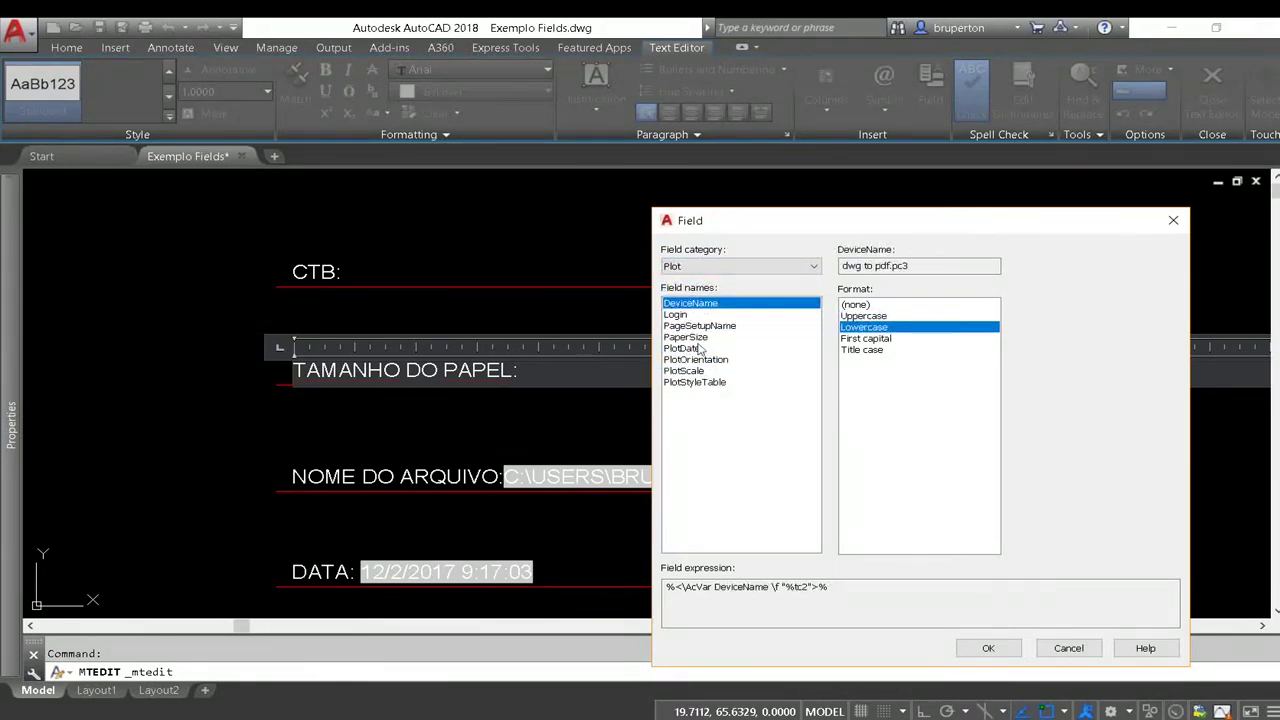
click(697, 338)
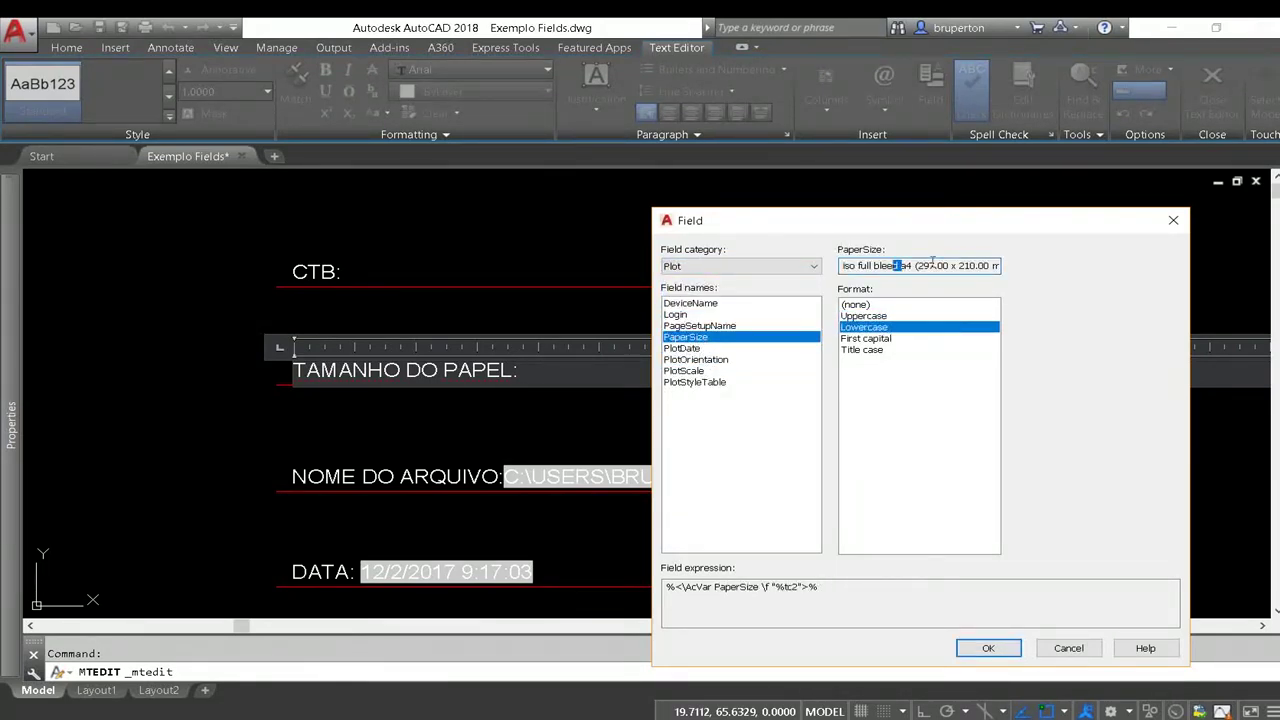
Format the paper size Uppercase, reading ISO FULL BLEED A4 (297.00 X 210.00 MM), and close the editor
drag(929, 265, 1011, 261)
click(886, 338)
click(880, 327)
click(875, 316)
click(874, 339)
click(868, 350)
click(866, 327)
click(866, 339)
click(866, 327)
click(862, 316)
click(862, 327)
click(864, 340)
click(859, 316)
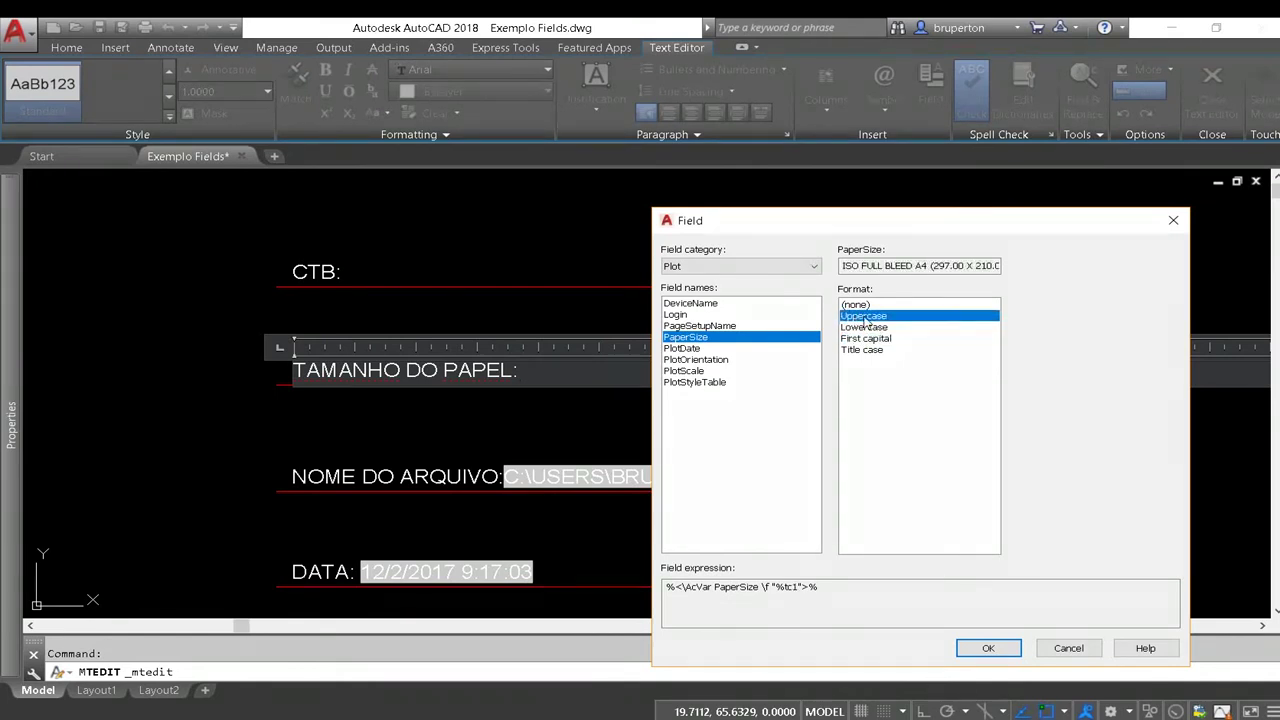
click(988, 648)
click(754, 300)
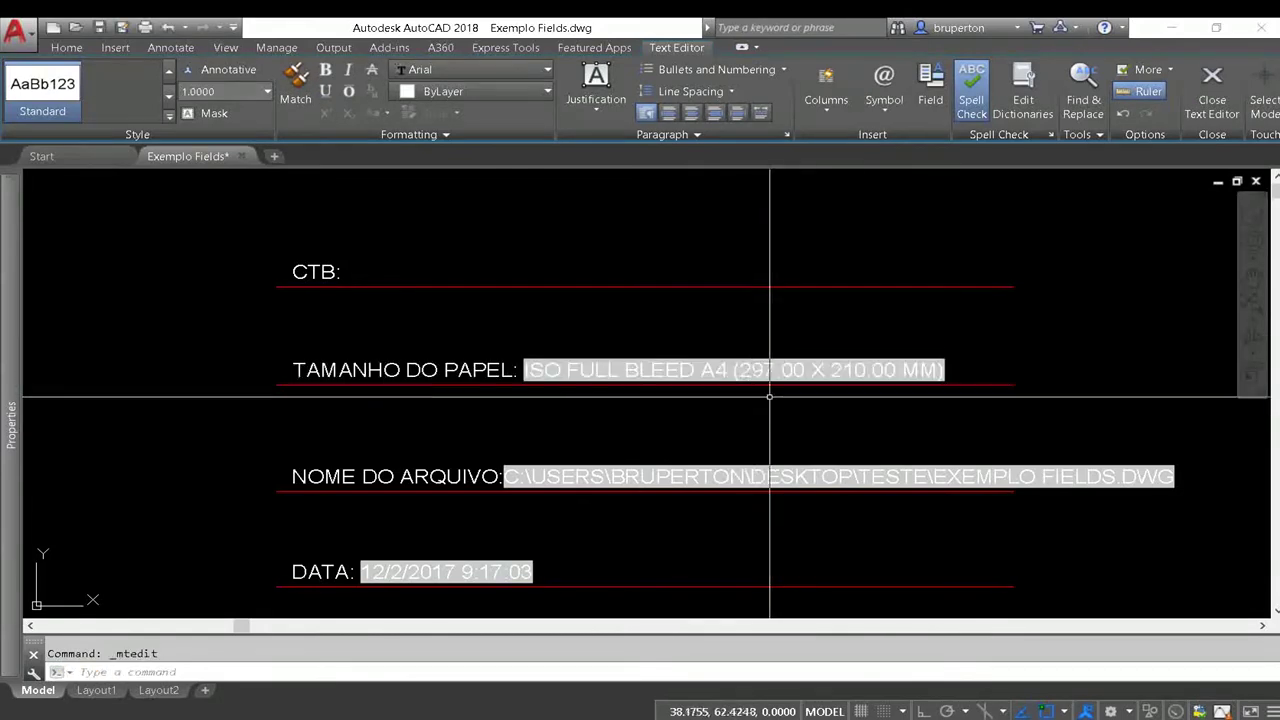
Start inserting a field into the CTB: label text
scroll(710, 345, up, 3)
scroll(690, 342, down, 3)
scroll(500, 330, up, 4)
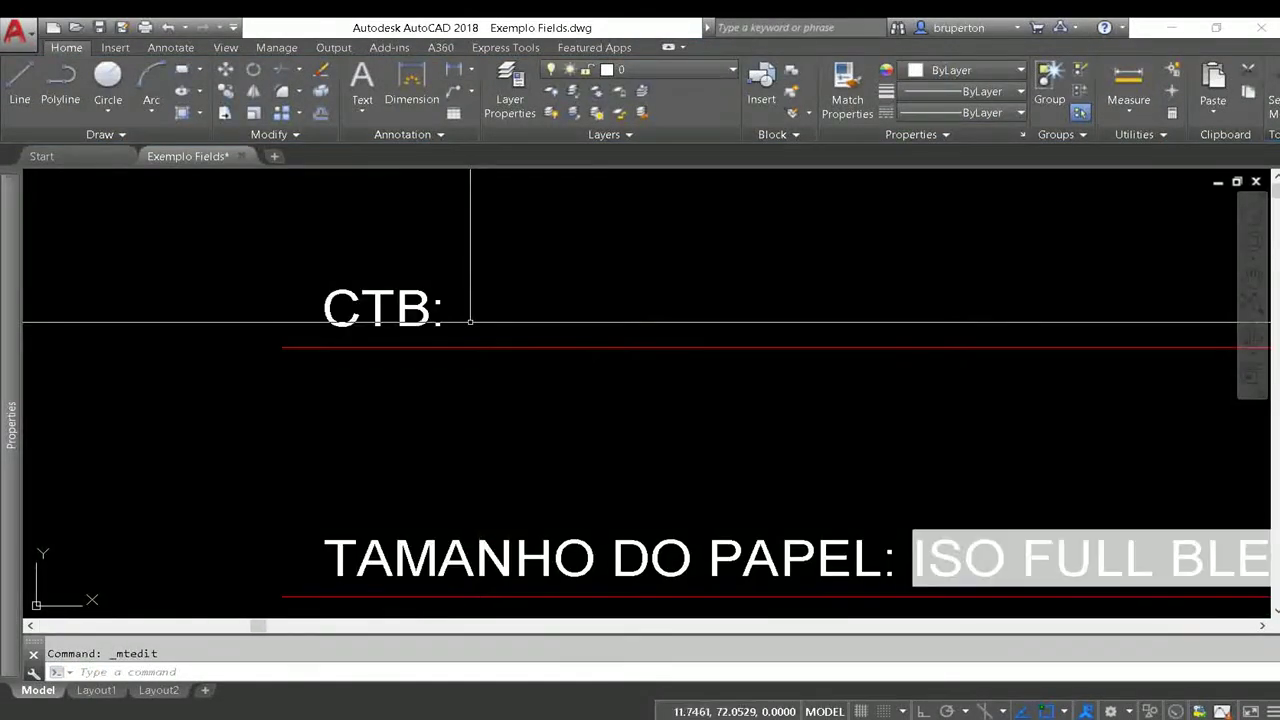
double_click(427, 290)
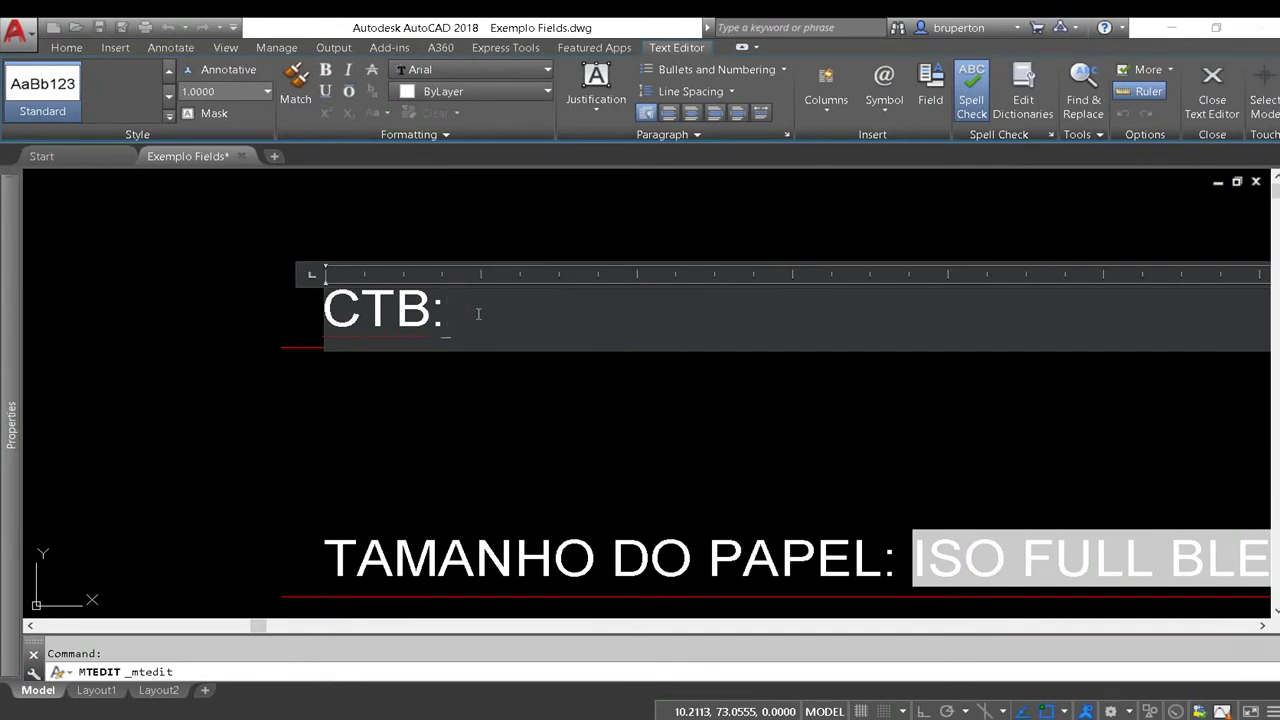
click(930, 88)
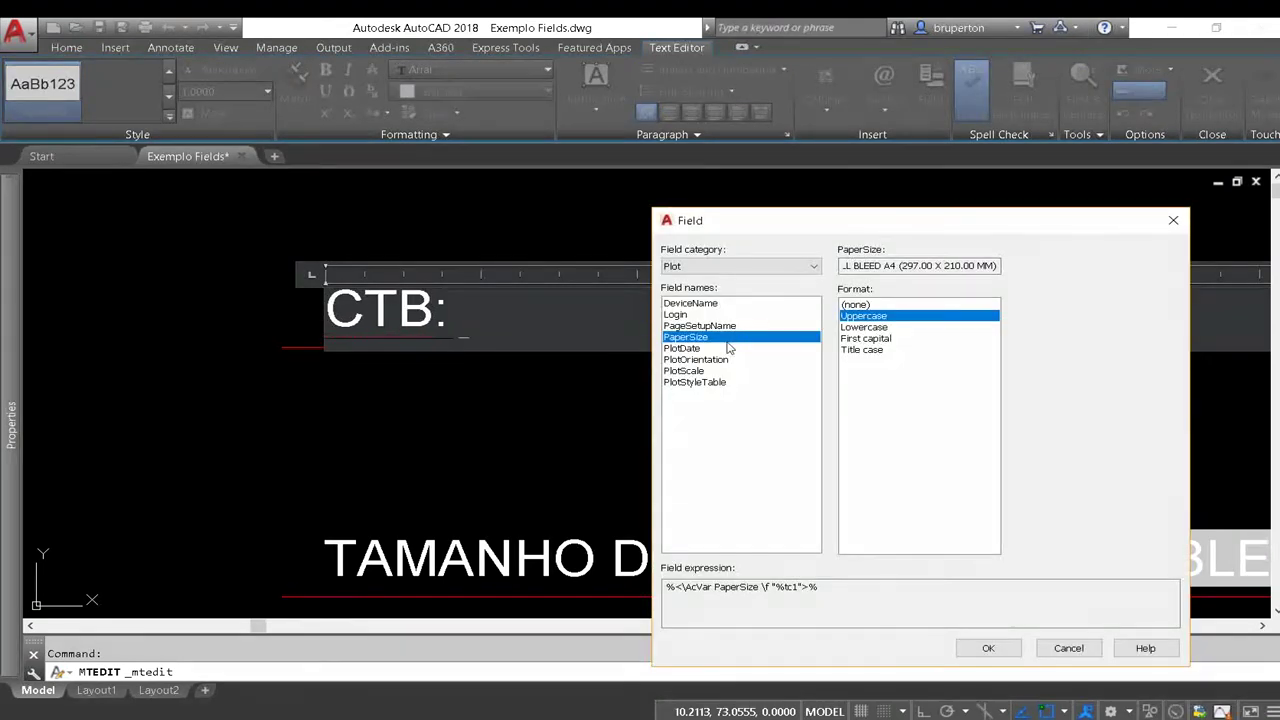
Insert the Plot > PlotStyleTable field, reading MONOCHROME.CTB, and close the editor
click(700, 326)
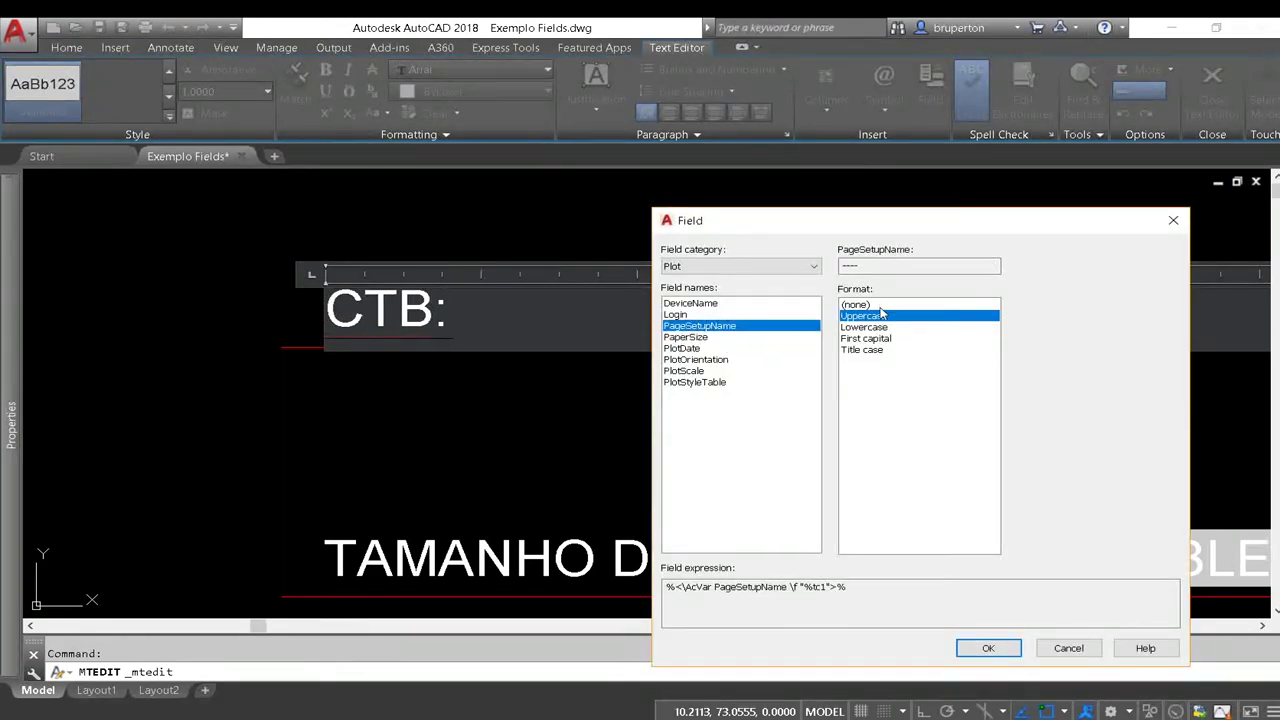
click(688, 372)
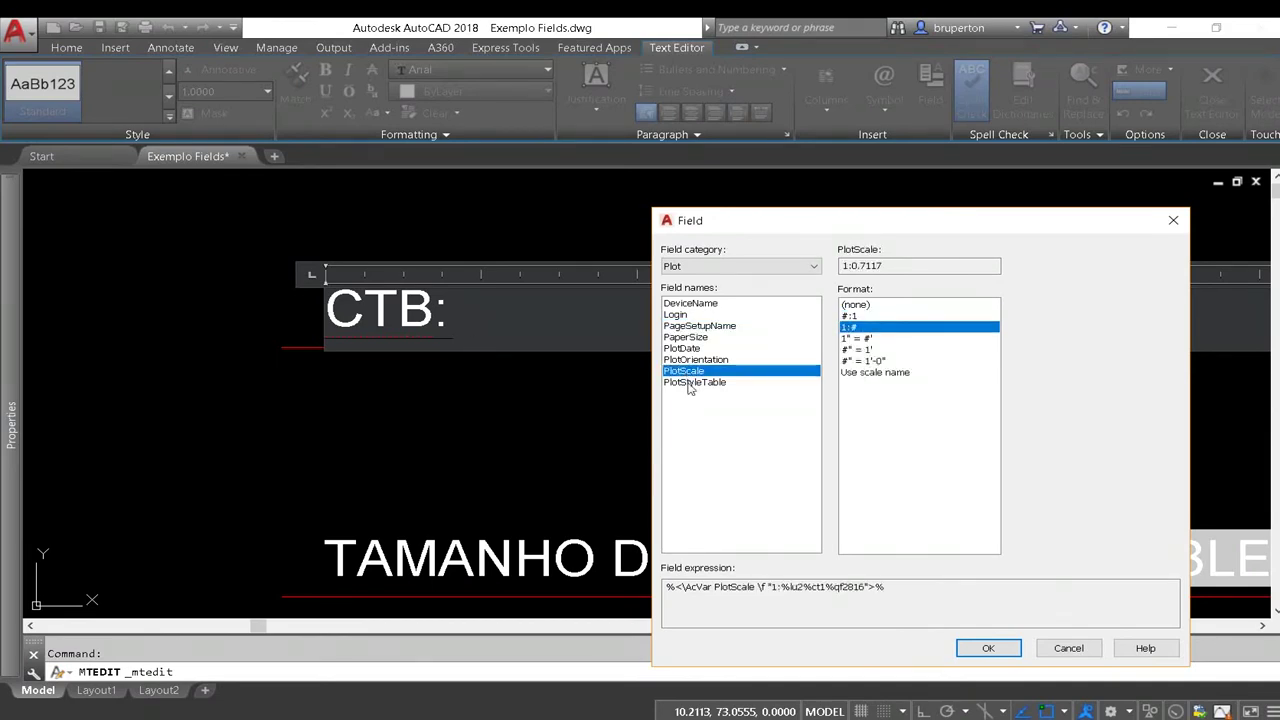
click(688, 383)
click(690, 360)
click(689, 348)
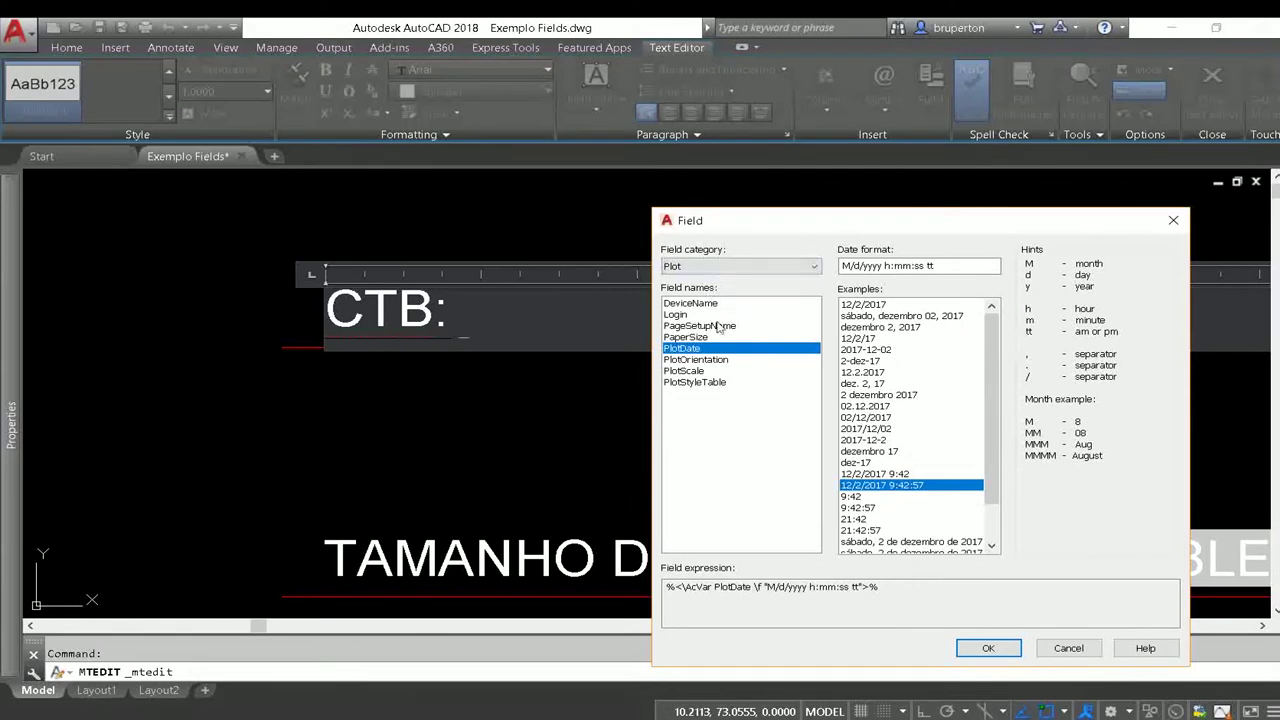
click(712, 384)
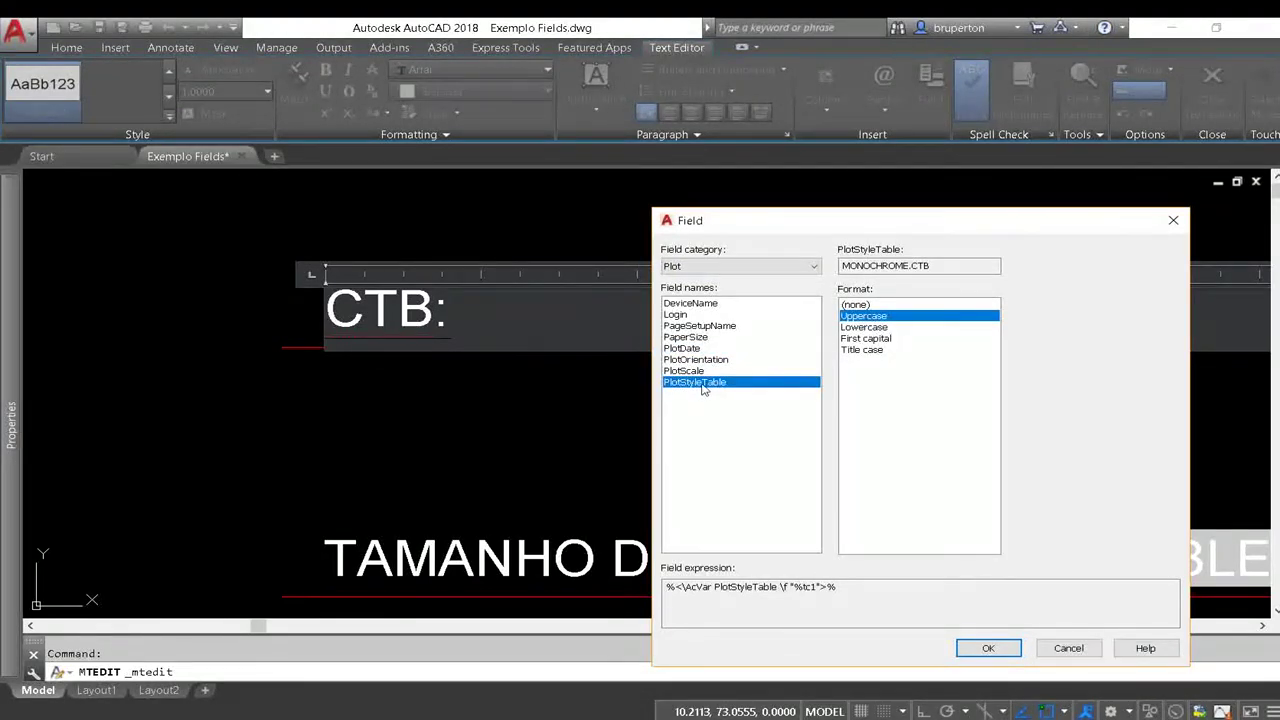
click(985, 648)
click(549, 251)
scroll(430, 225, down, 3)
Bring the labels into view and open the COMPRIMENTO 1 label for editing
scroll(434, 223, down, 2)
scroll(510, 238, down, 2)
middle_click(510, 238)
middle_click(510, 238)
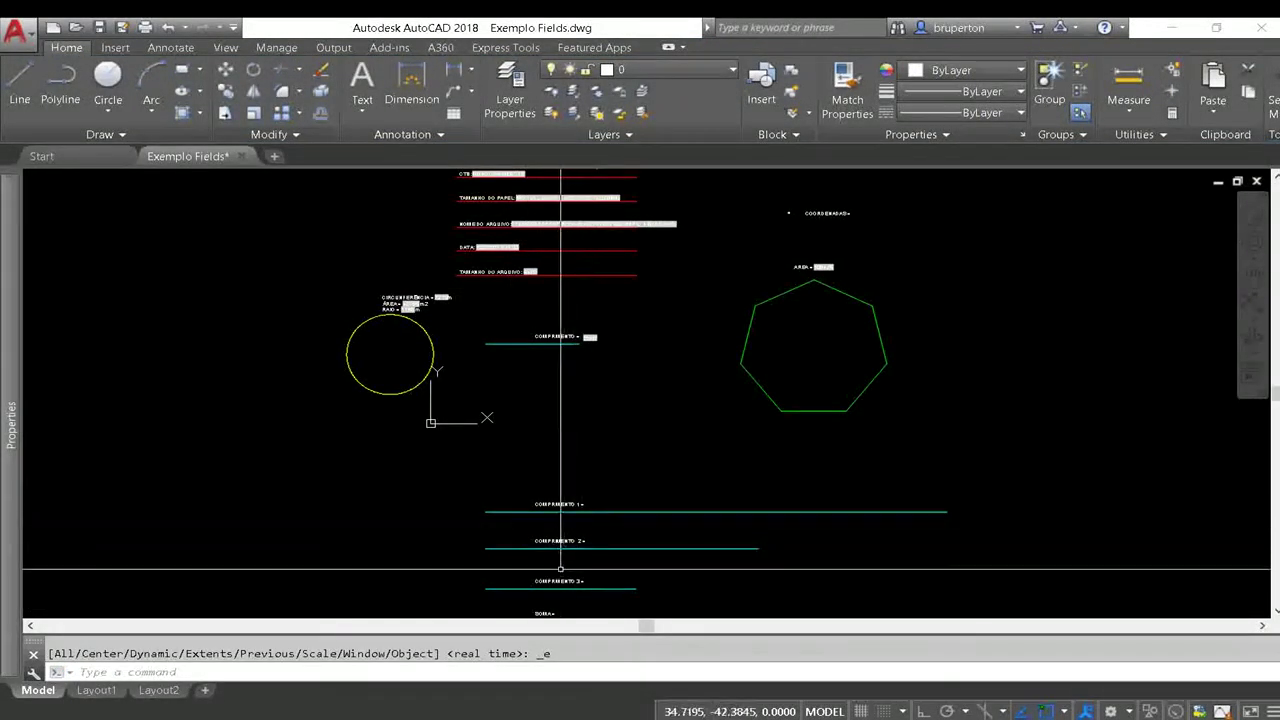
scroll(567, 397, up, 5)
scroll(567, 397, down, 2)
scroll(567, 380, down, 3)
scroll(572, 365, up, 4)
scroll(559, 363, up, 1)
mouse_move(559, 363)
middle_down()
mouse_move(540, 269)
mouse_move(509, 337)
mouse_move(513, 269)
middle_up()
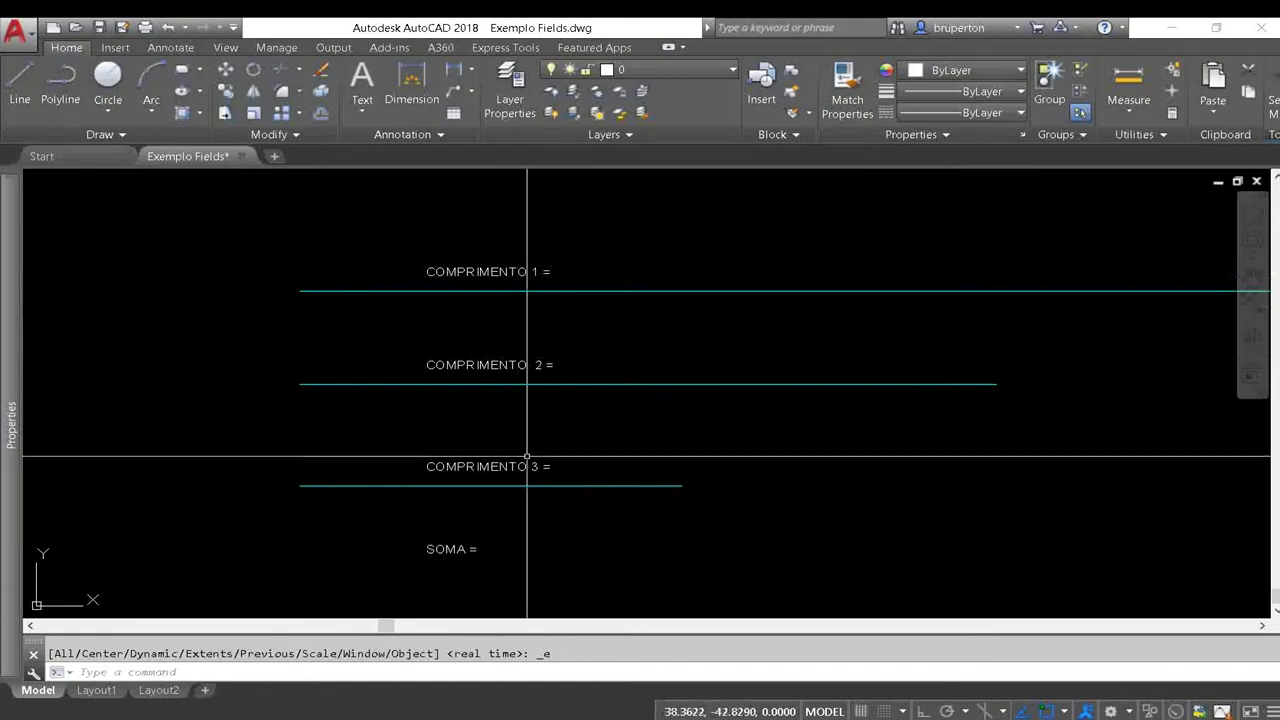
scroll(511, 270, up, 2)
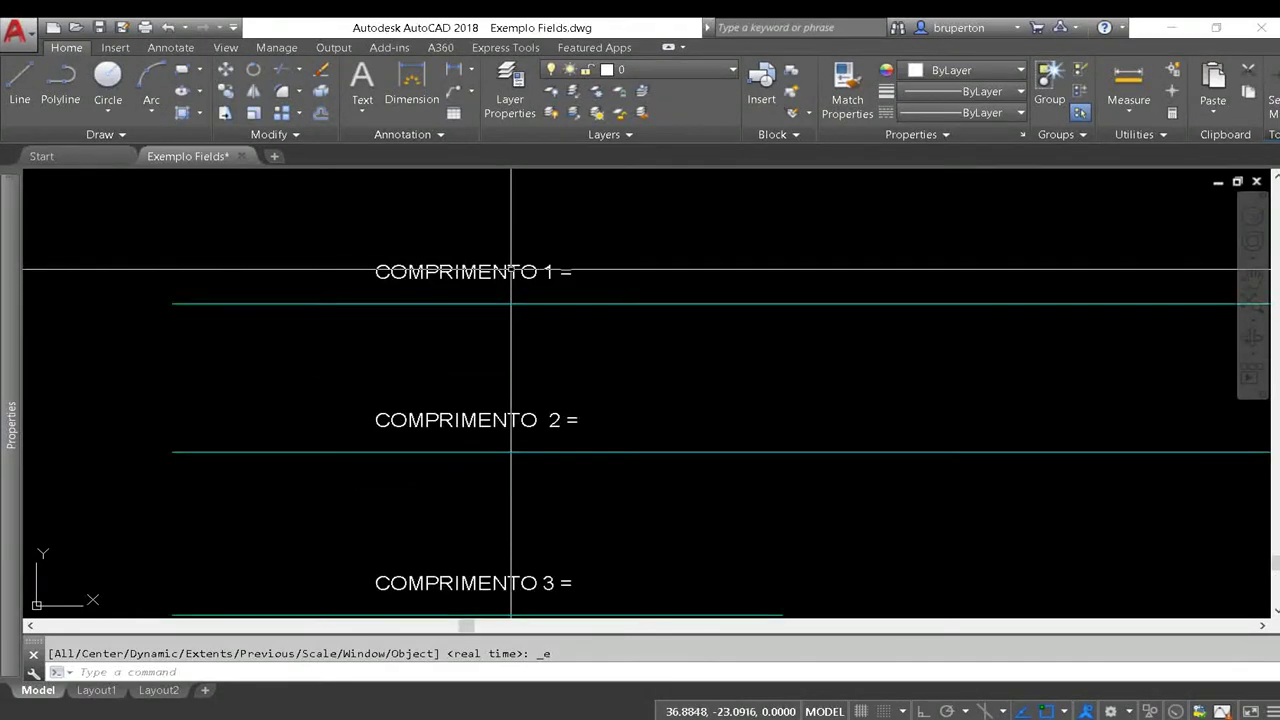
click(511, 270)
double_click(595, 268)
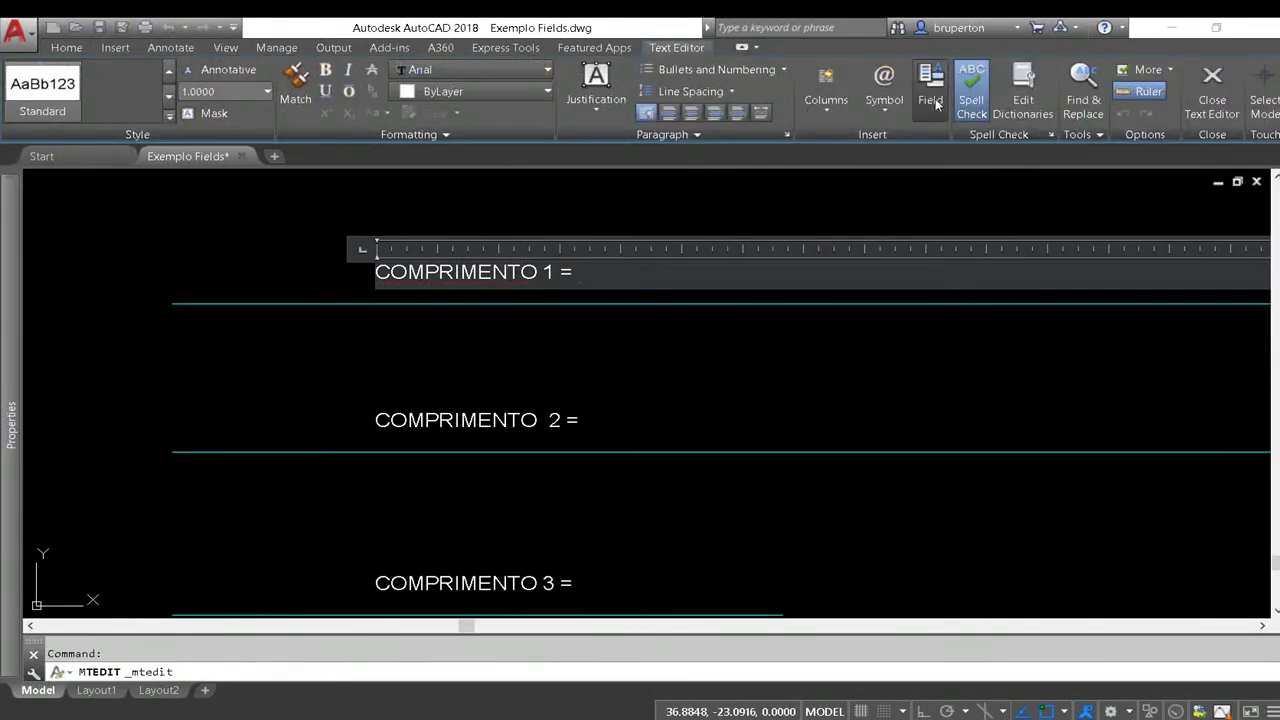
Insert an Objects > Object field with the top line's Length (123,26), then close the editor
click(930, 100)
click(730, 266)
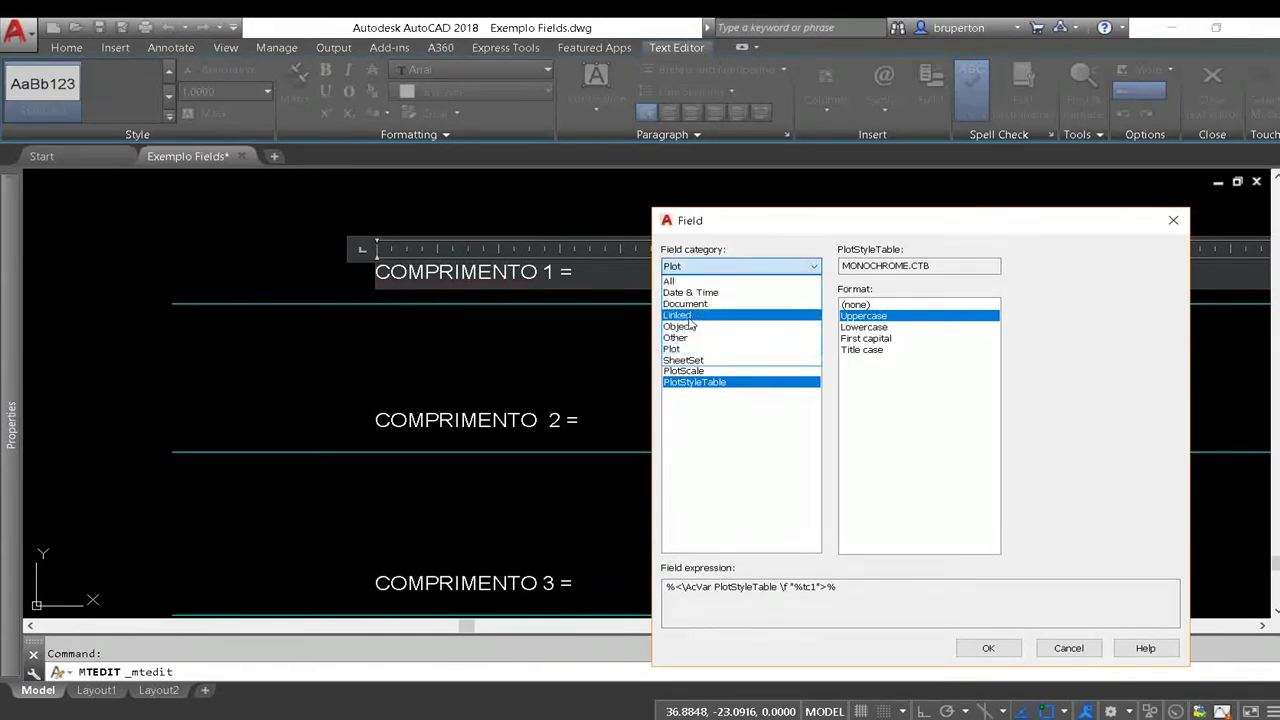
click(724, 266)
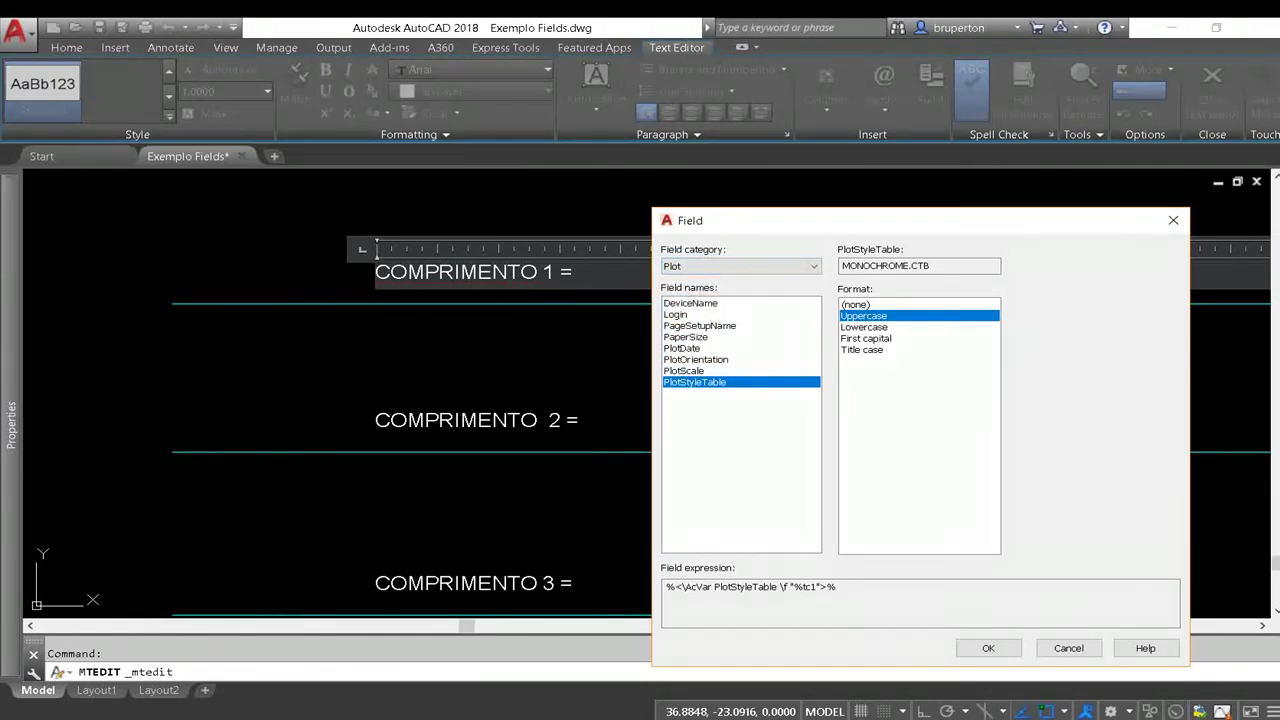
click(714, 267)
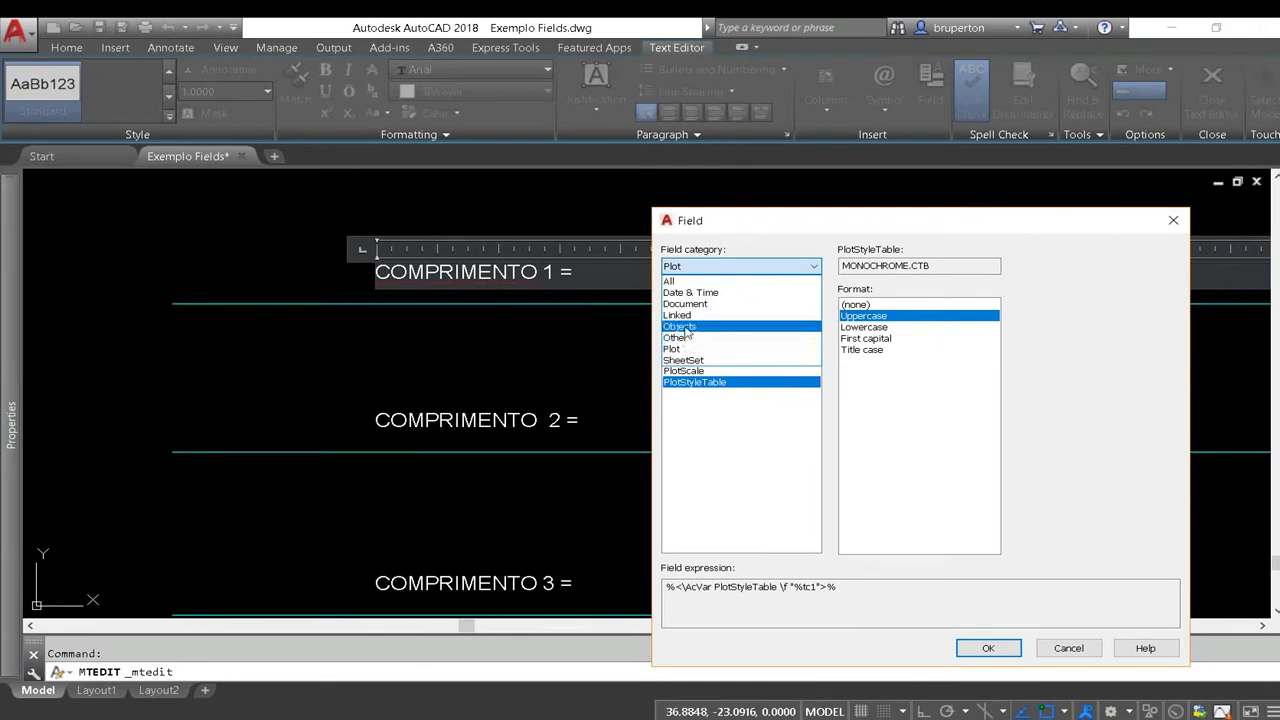
click(685, 327)
click(700, 337)
click(990, 266)
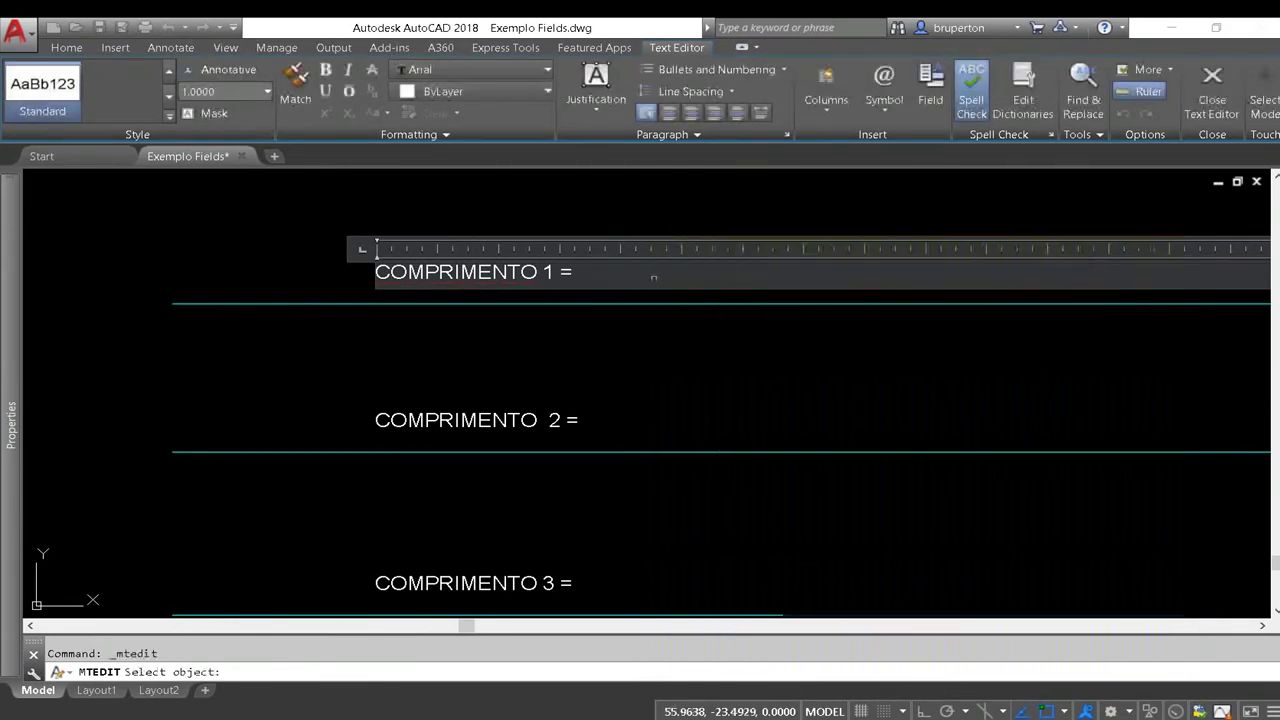
click(530, 303)
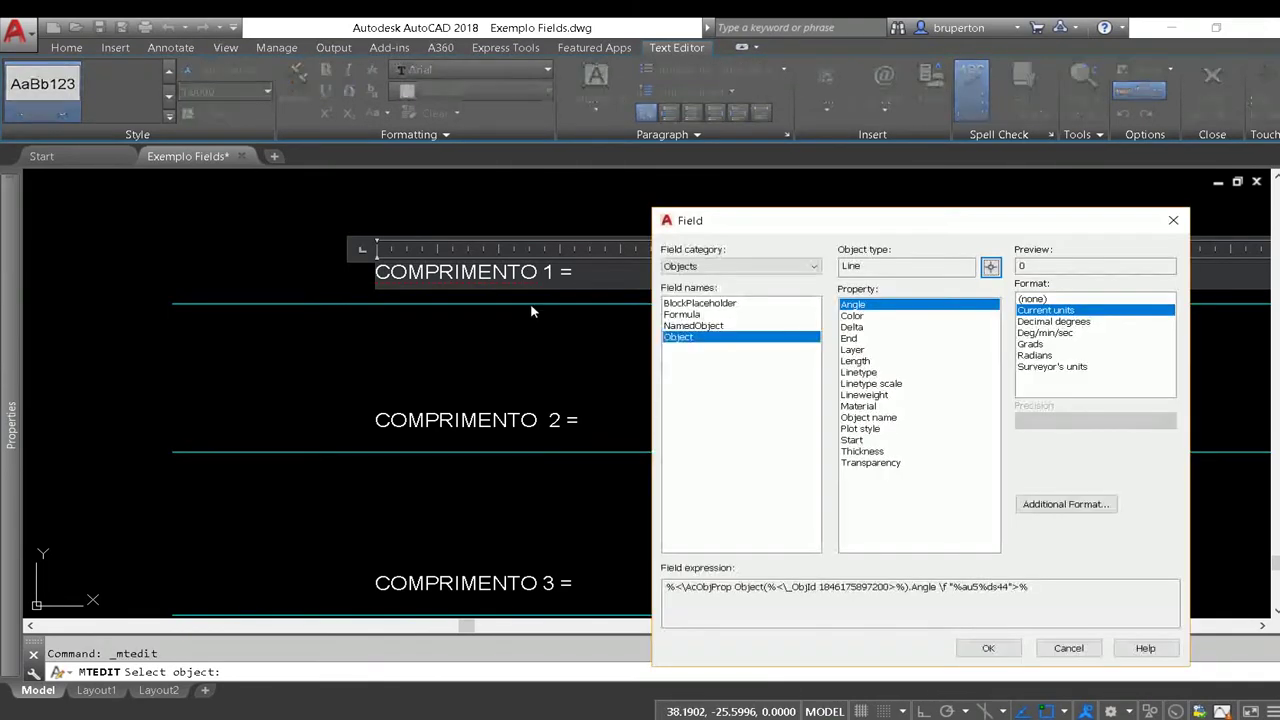
click(855, 362)
click(988, 648)
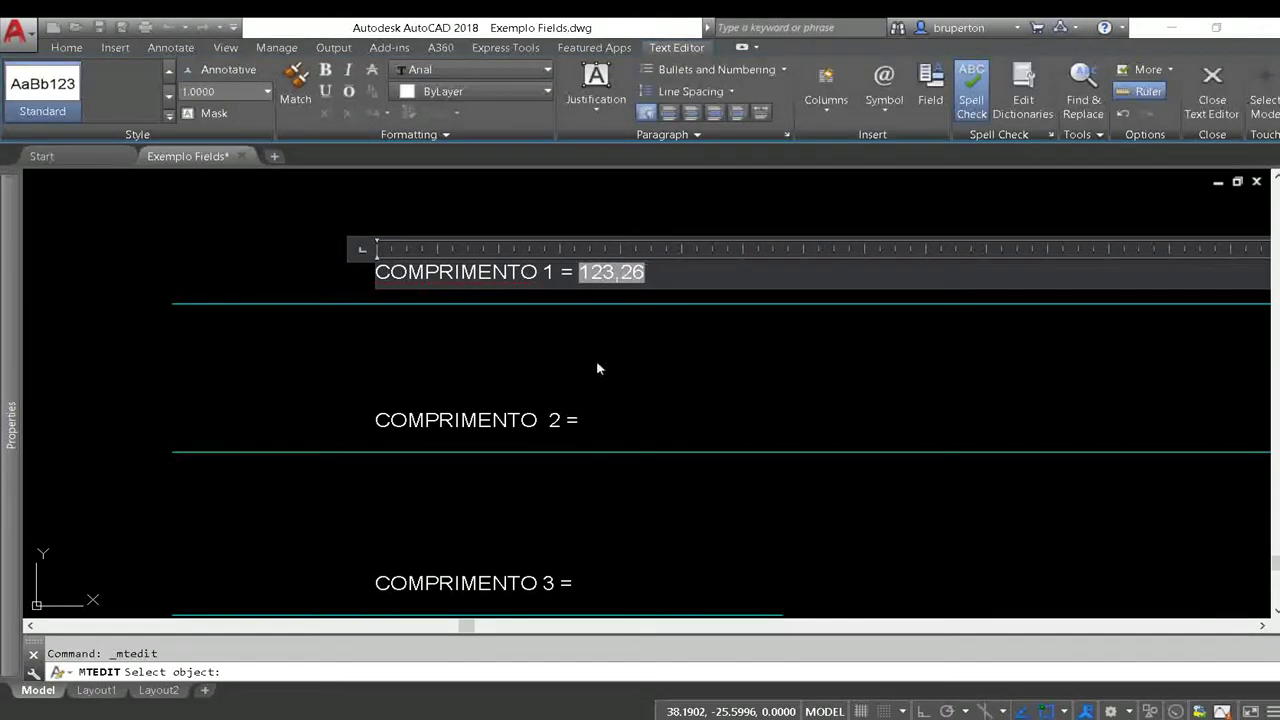
click(600, 373)
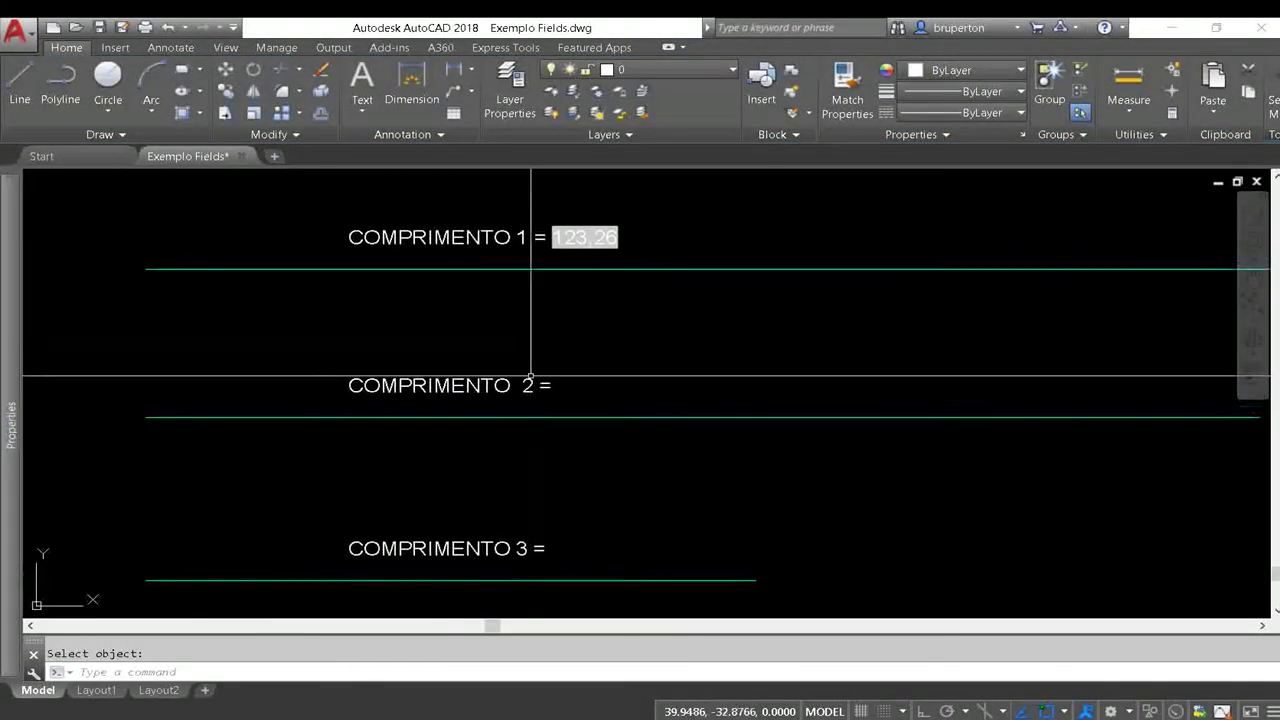
Add a Length field for the second line, reading 73,10, to the COMPRIMENTO 2 label
click(478, 389)
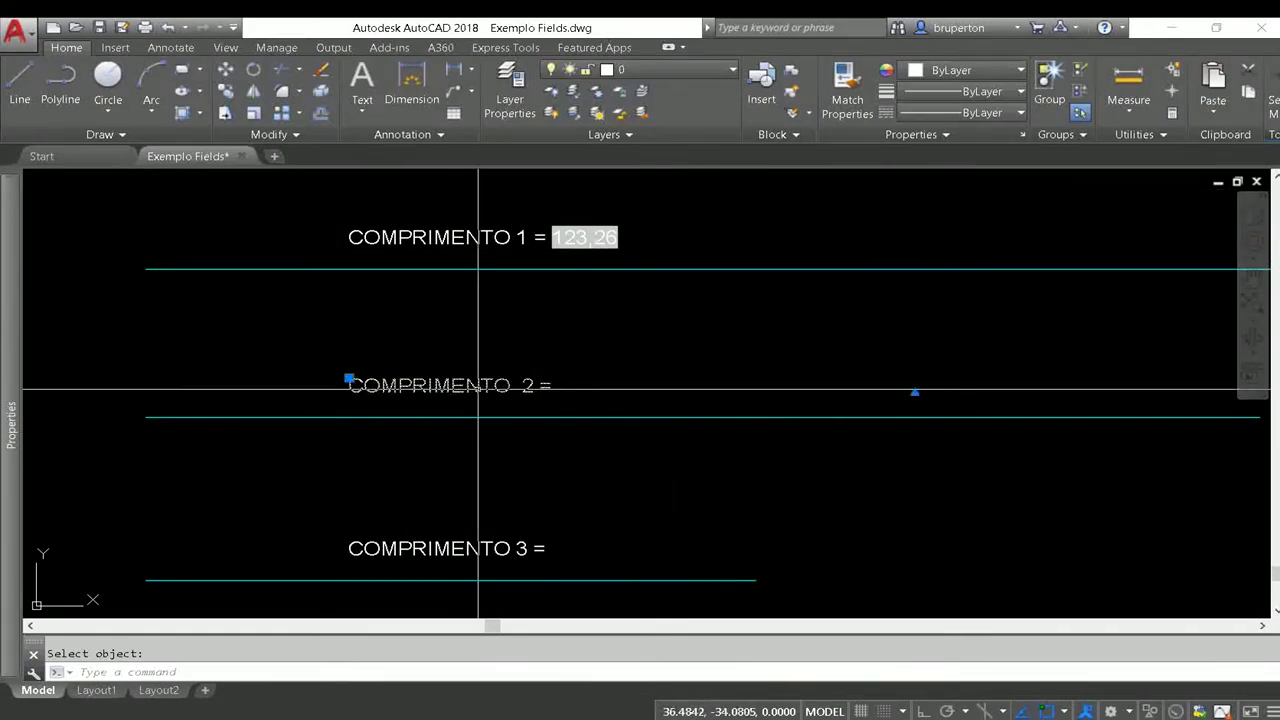
double_click(566, 391)
click(930, 90)
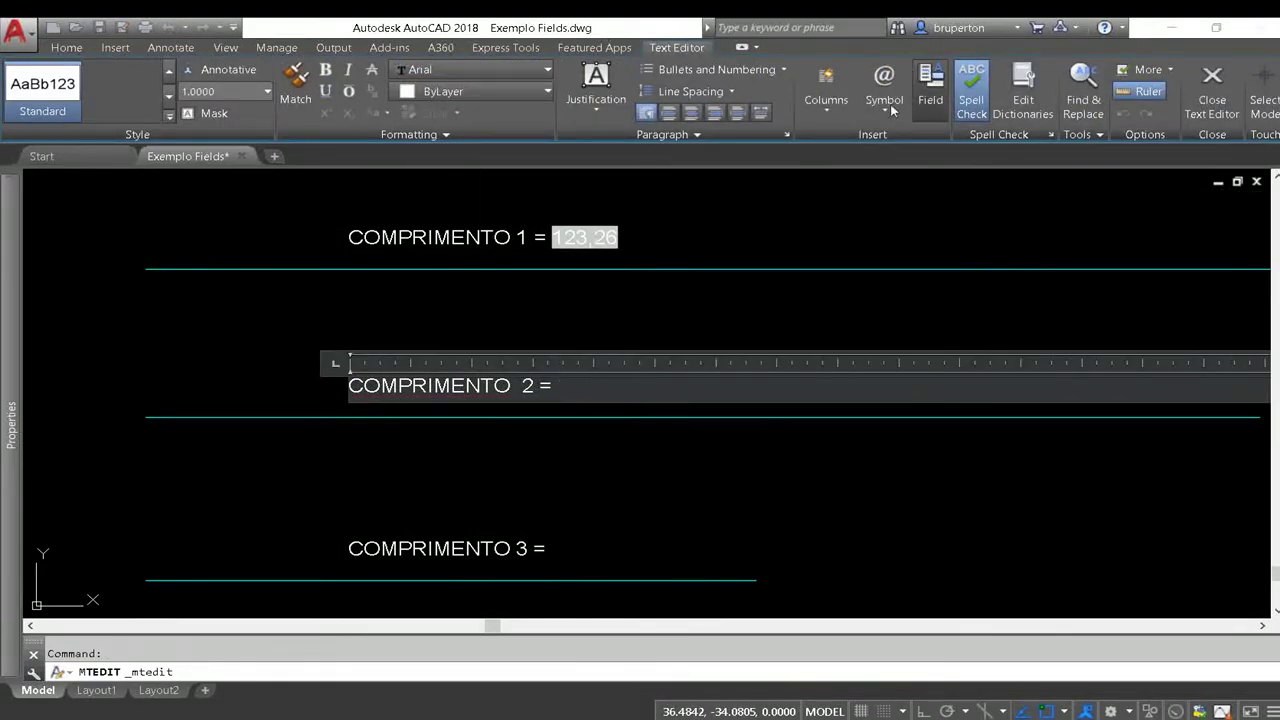
click(990, 266)
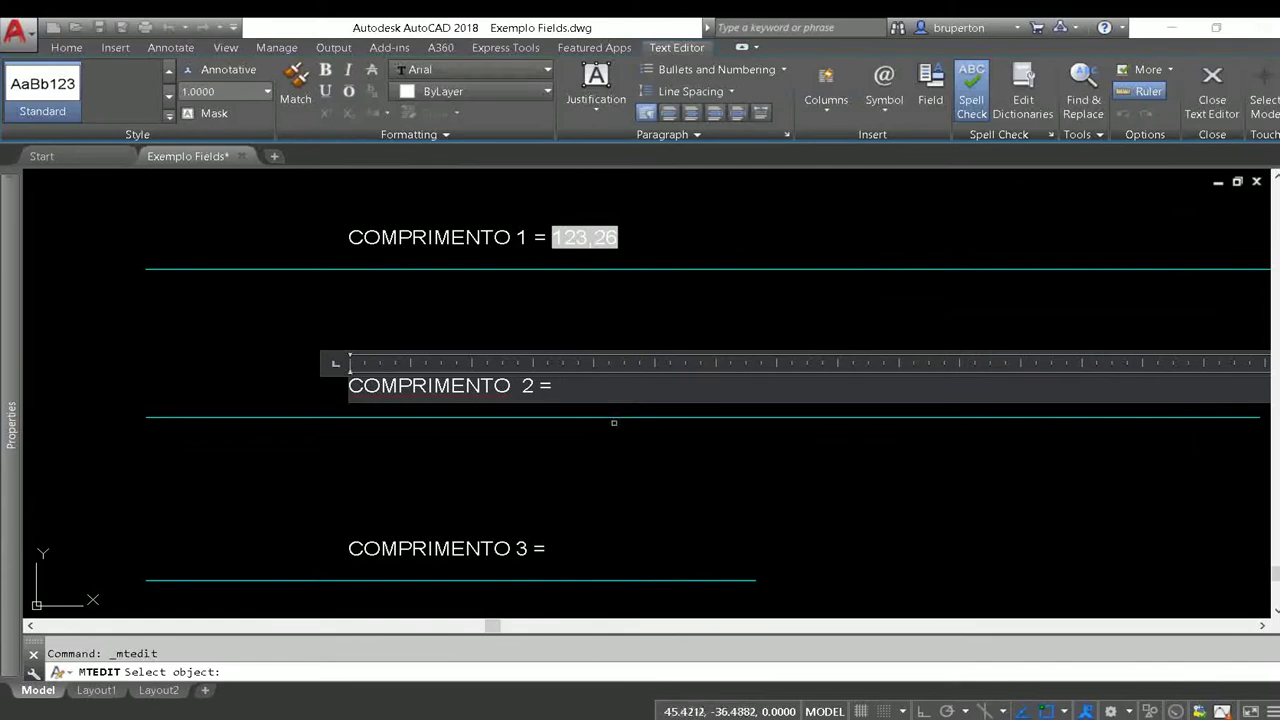
click(613, 418)
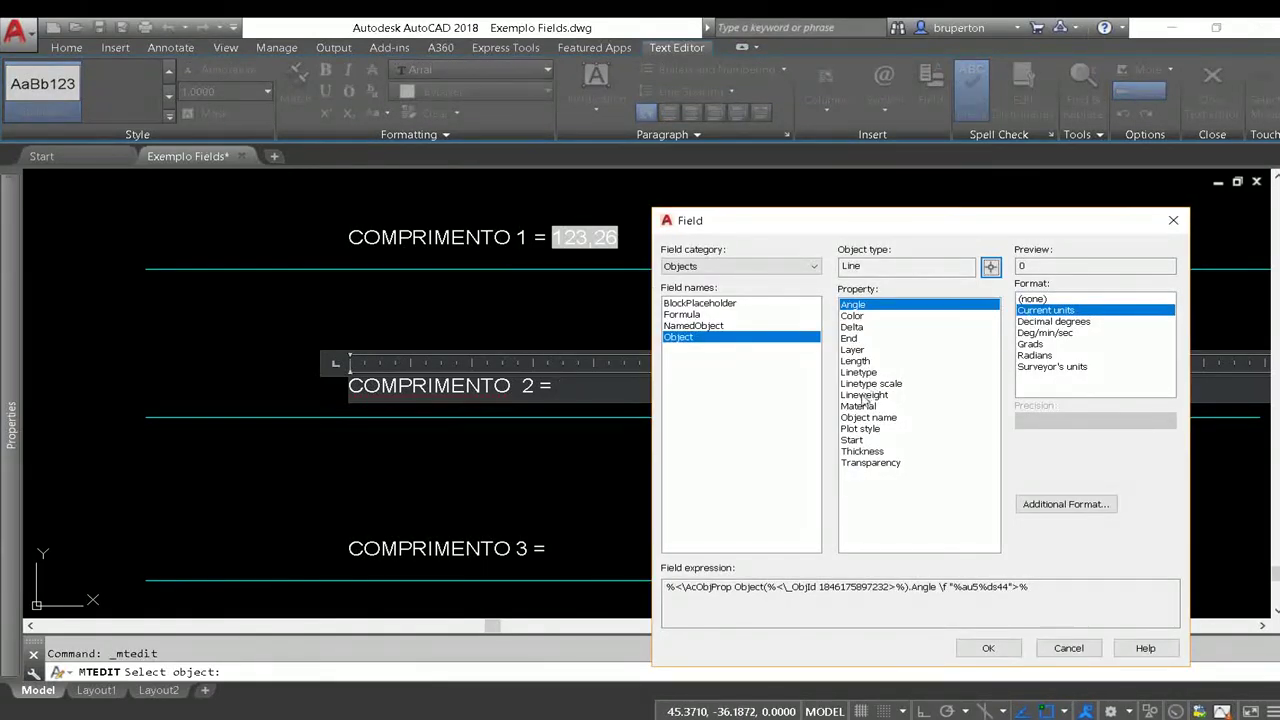
click(856, 361)
click(985, 648)
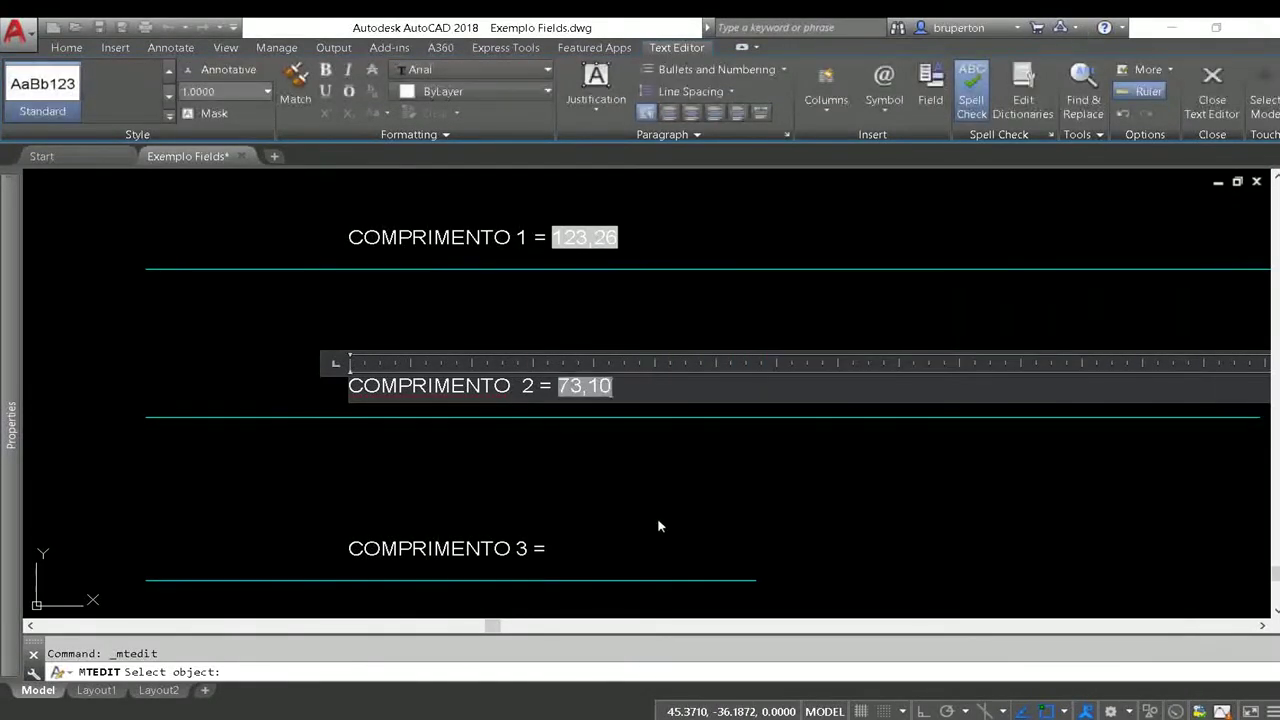
click(580, 428)
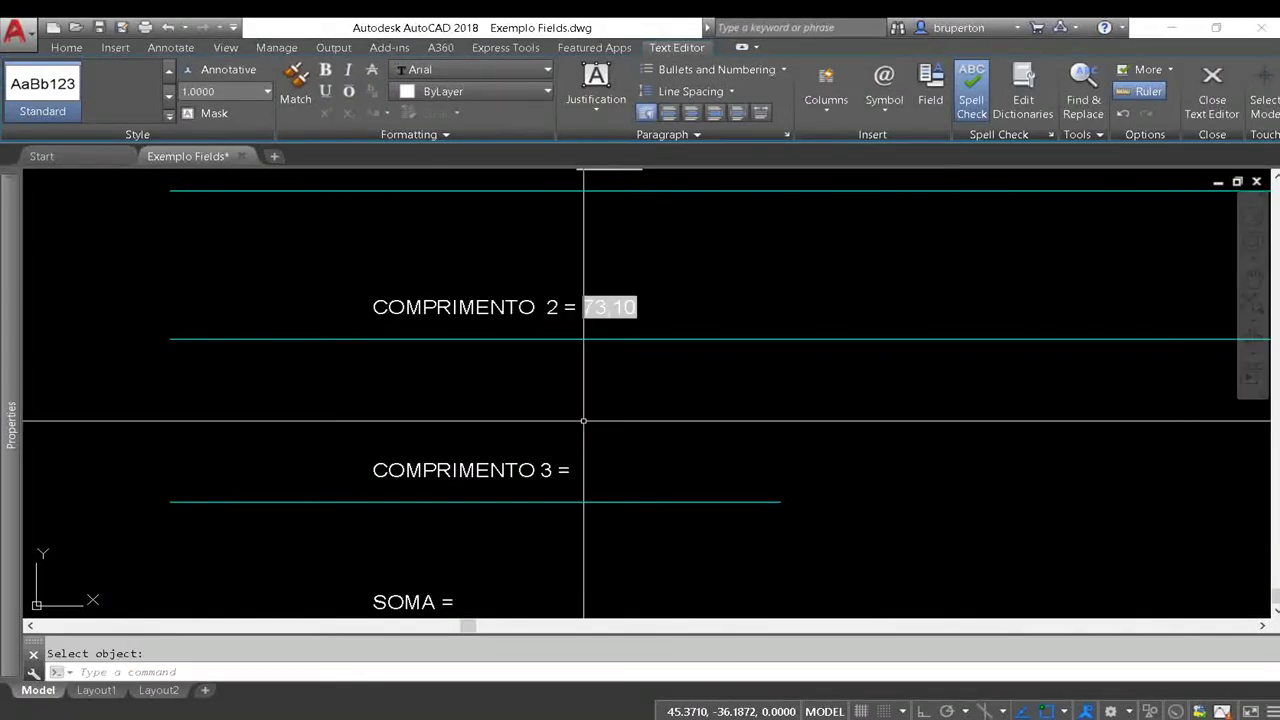
Add a Length field for the third line, reading 40,04, to the COMPRIMENTO 3 label
click(528, 466)
key(Escape)
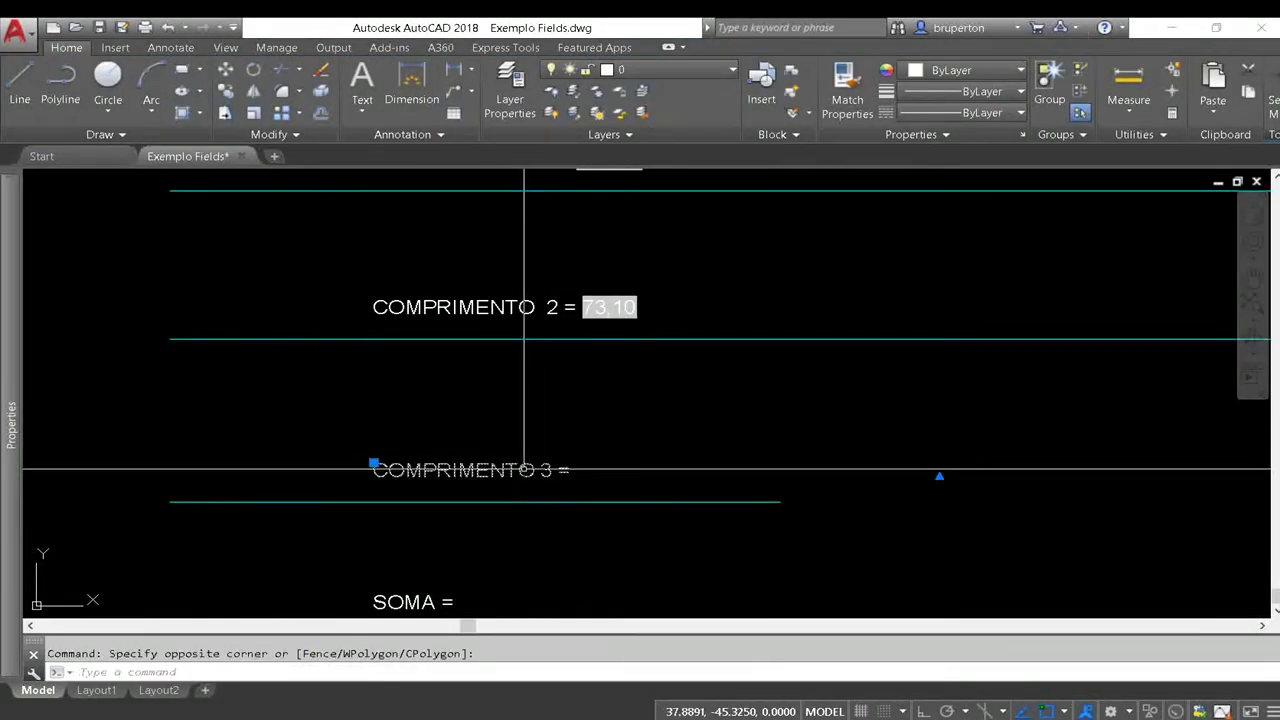
double_click(552, 465)
click(884, 80)
click(930, 85)
click(990, 266)
click(627, 501)
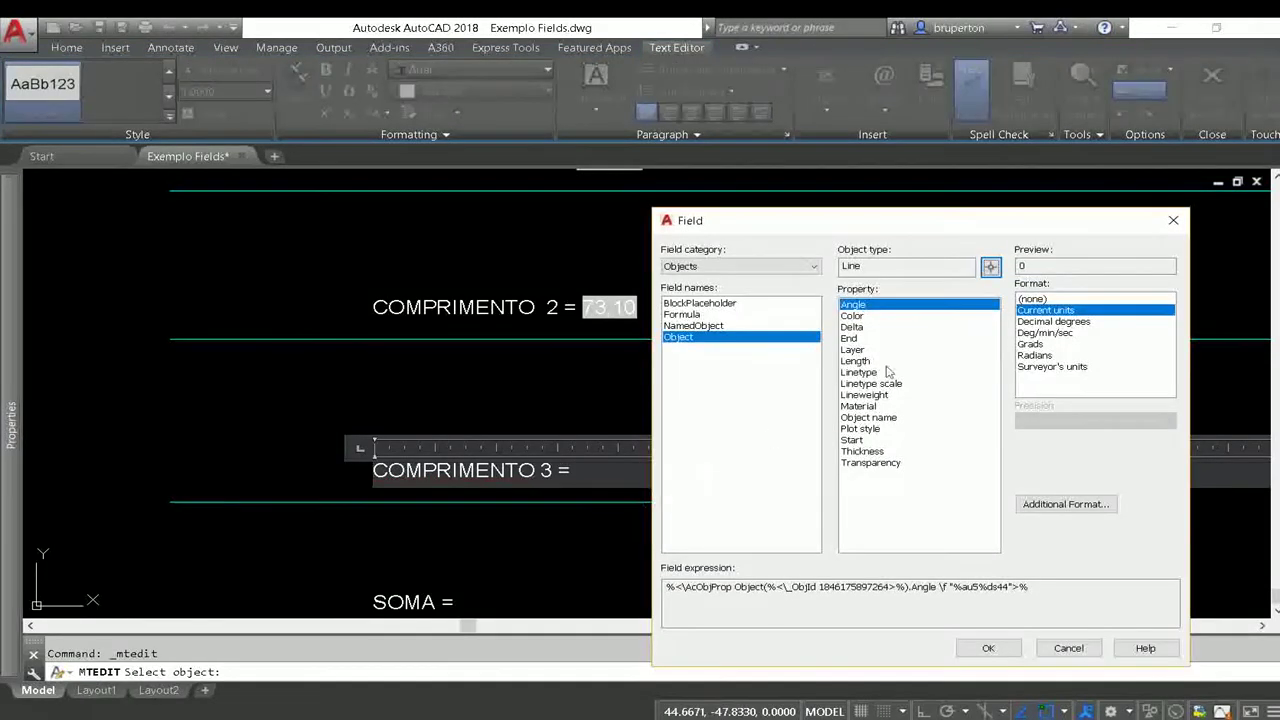
click(855, 361)
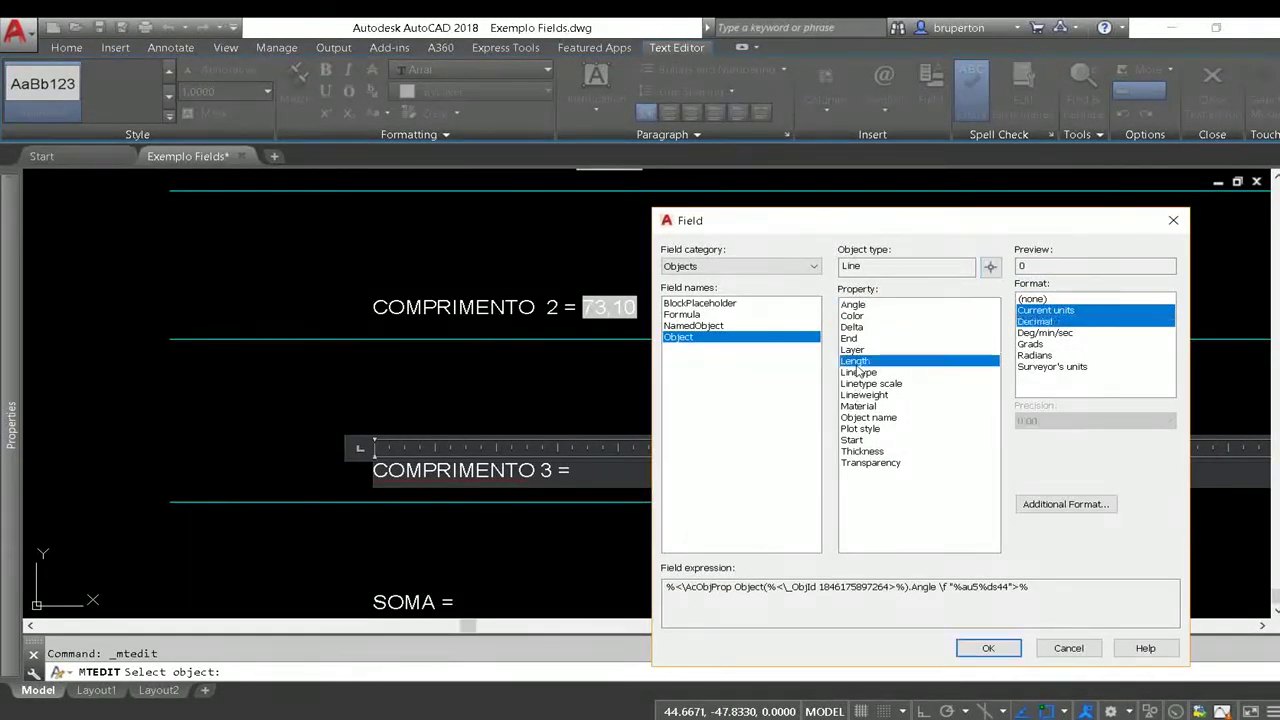
click(986, 649)
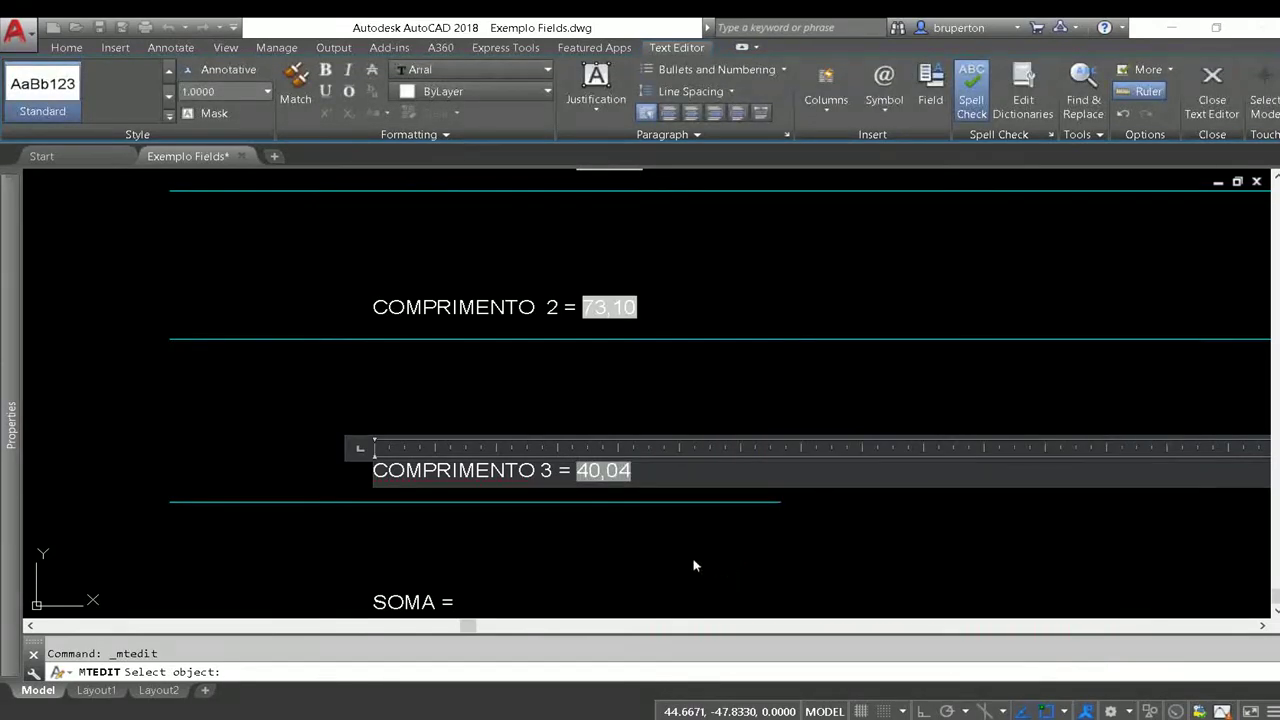
click(691, 563)
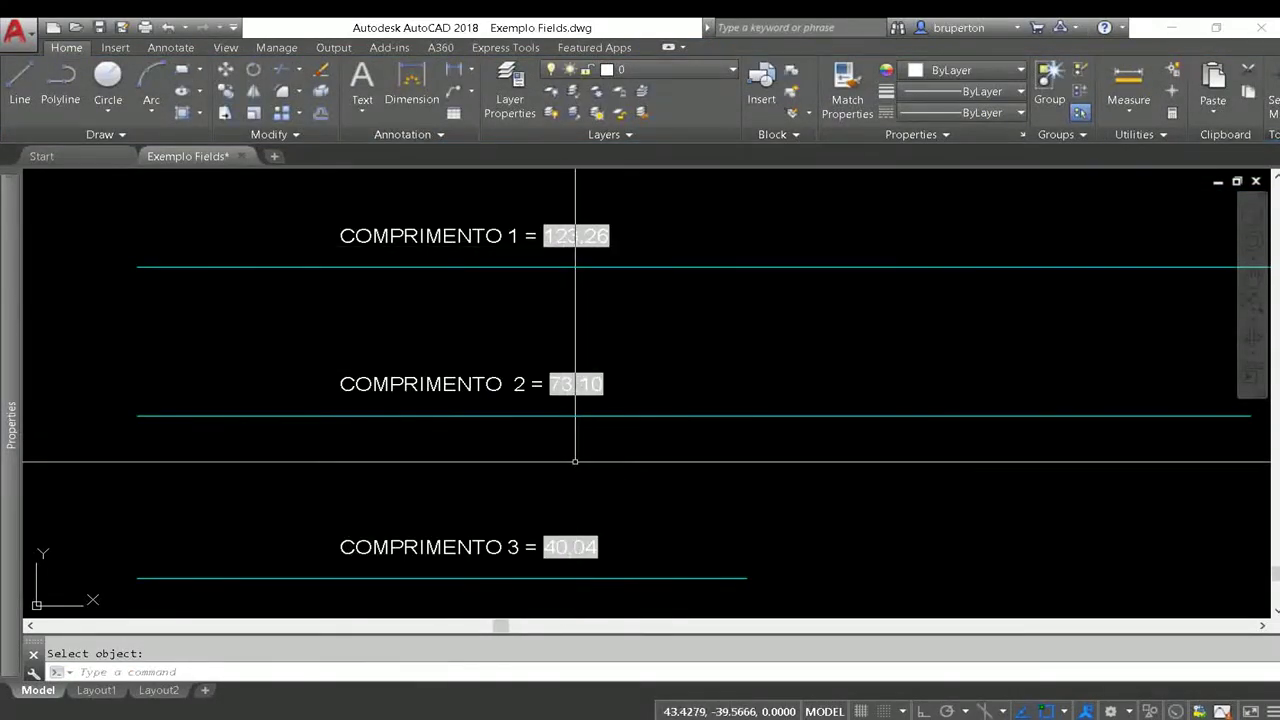
Pan to SOMA =, open it for editing, and start an Object field by selecting a line
middle_drag(577, 400, 577, 234)
scroll(409, 486, down, 1)
scroll(408, 441, down, 3)
scroll(408, 441, up, 4)
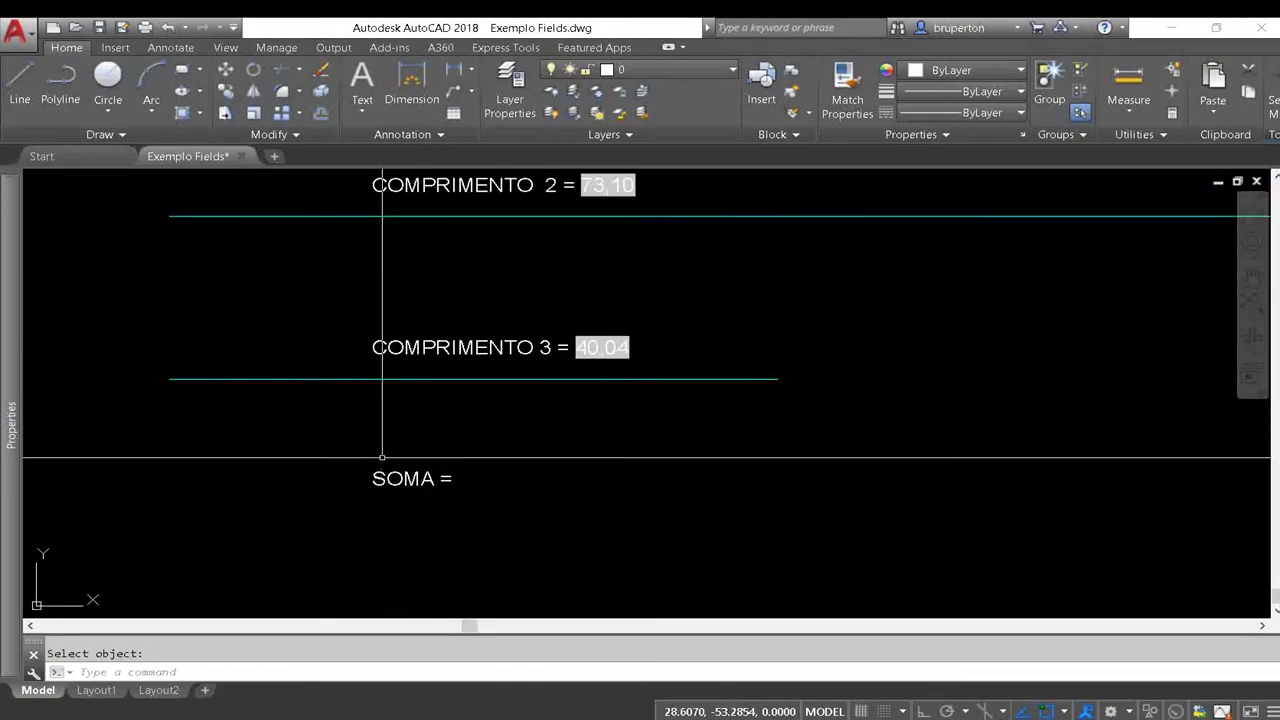
double_click(440, 484)
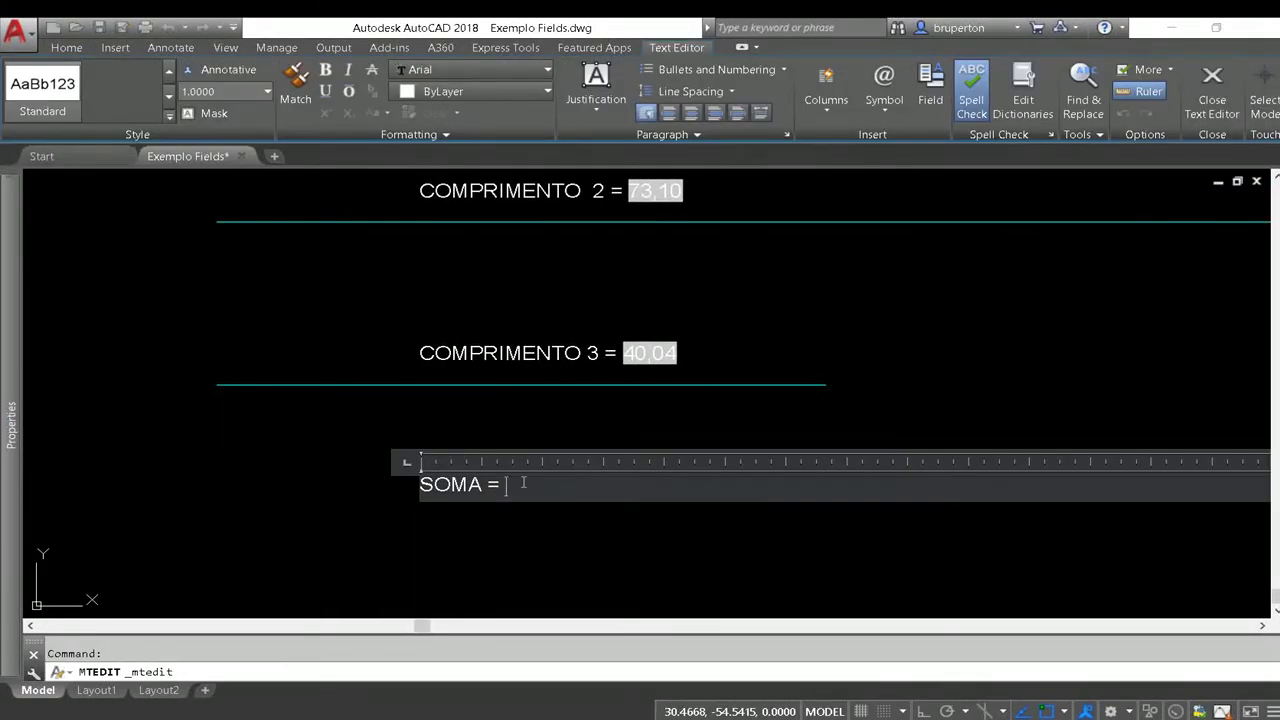
click(930, 95)
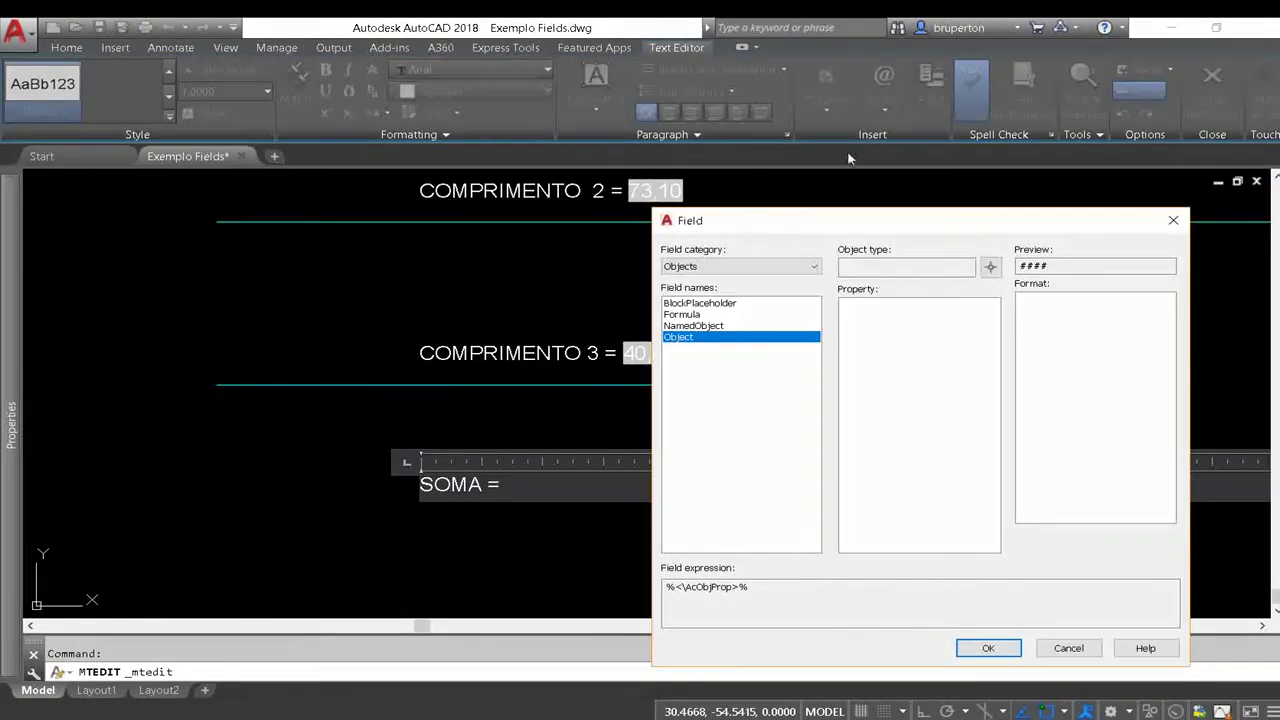
click(685, 314)
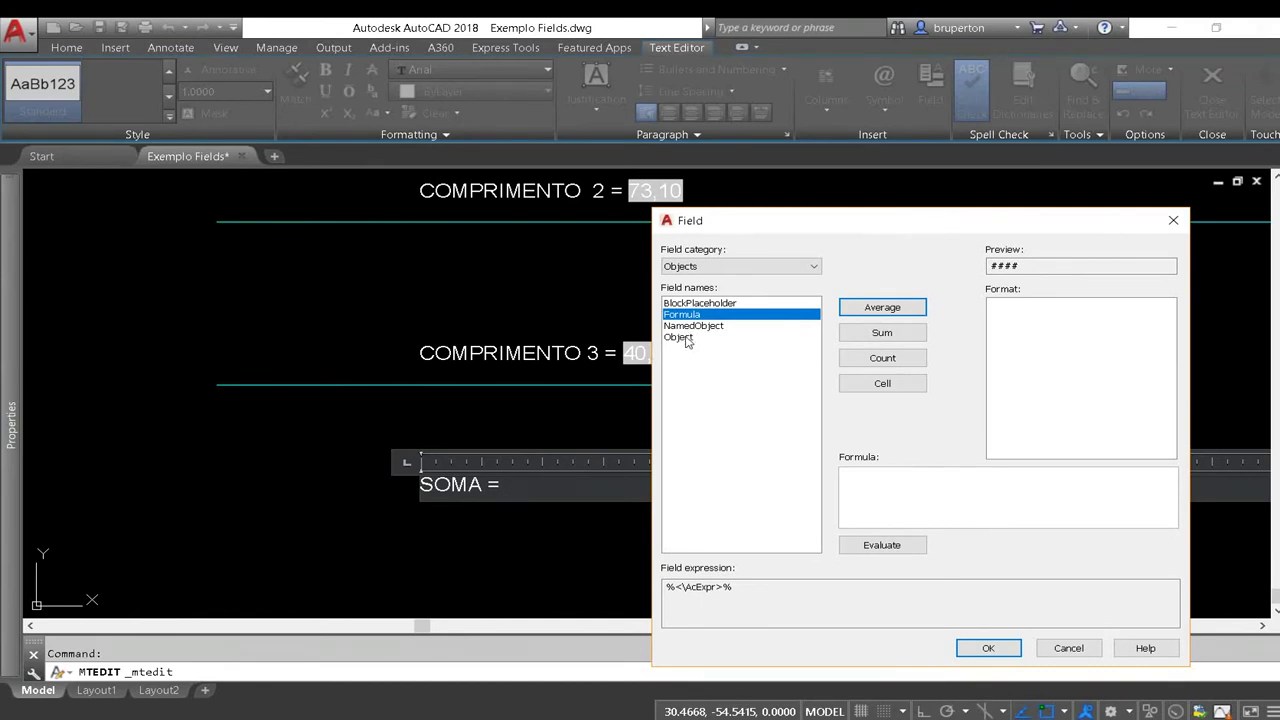
click(690, 338)
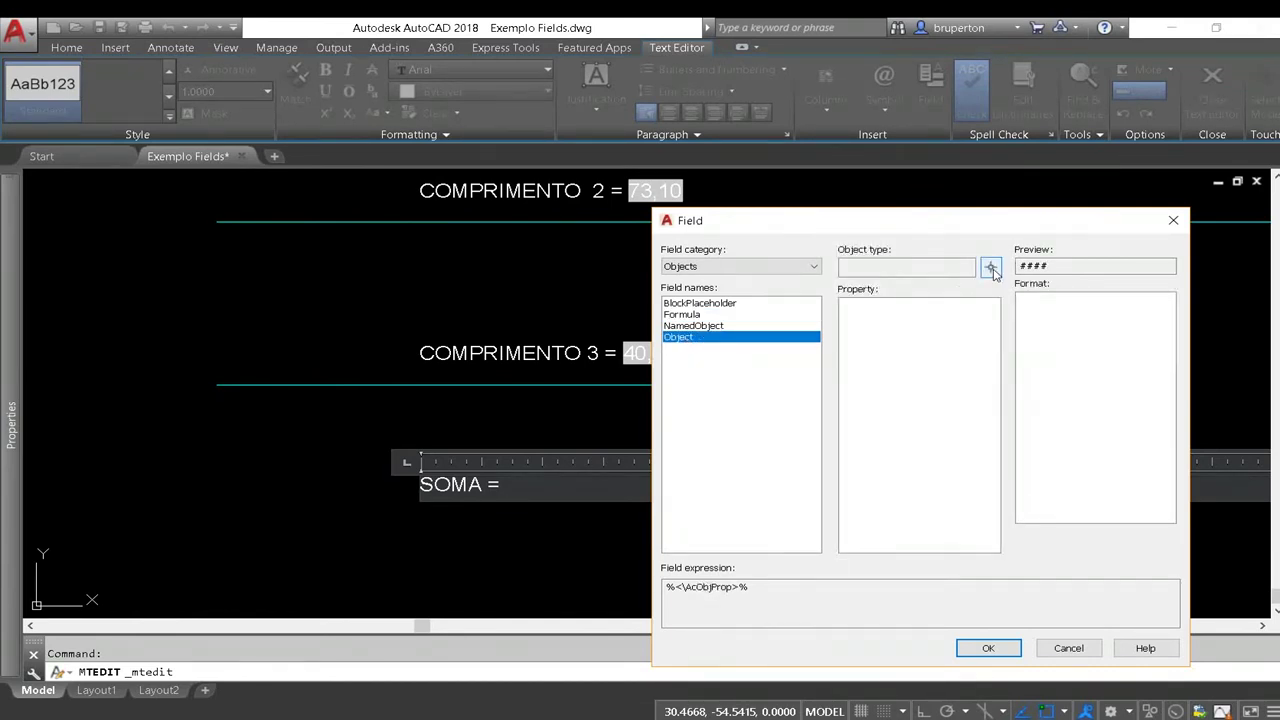
click(991, 270)
scroll(677, 414, down, 4)
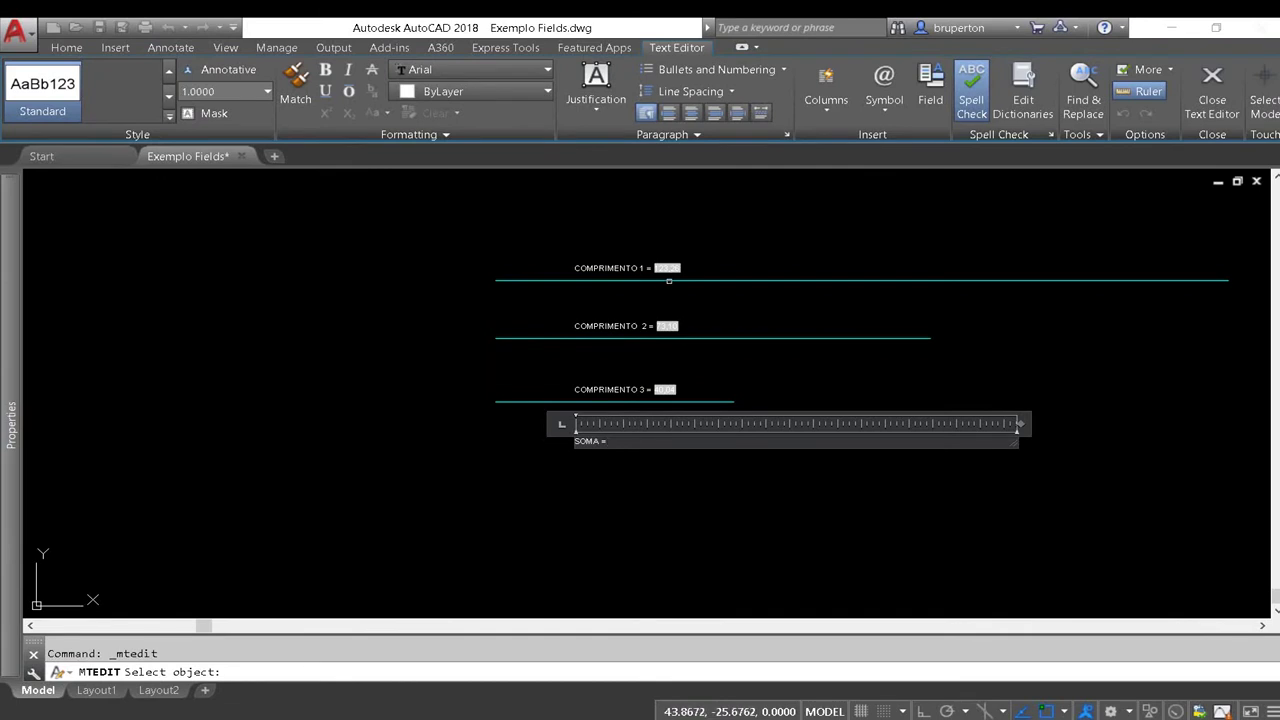
Pick the first line's Length (123,26) and copy its field expression
click(669, 281)
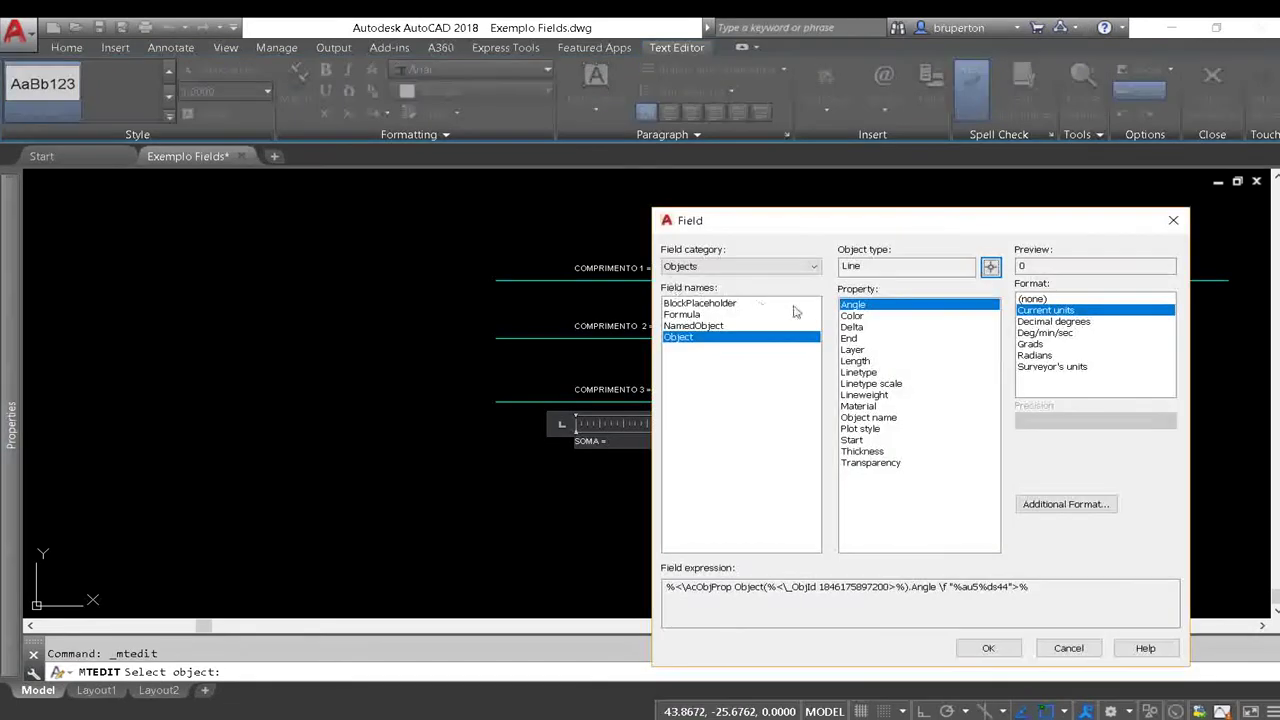
click(866, 362)
click(674, 590)
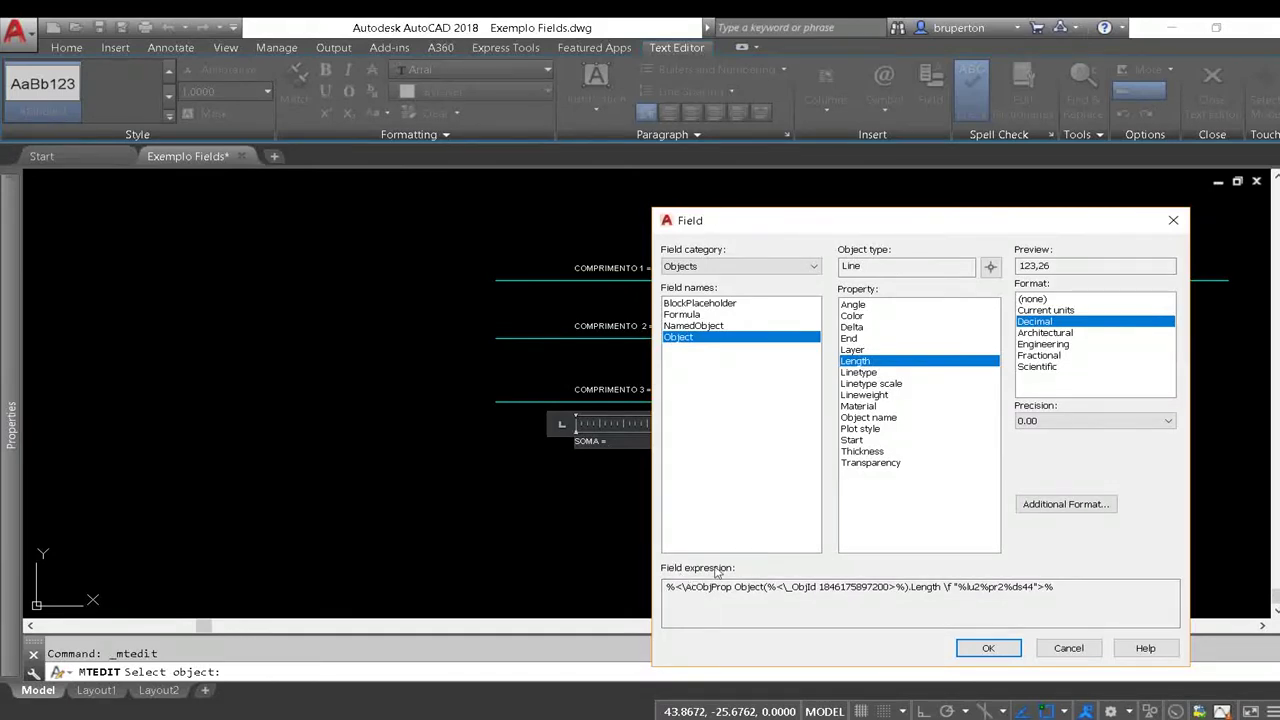
drag(1055, 585, 693, 595)
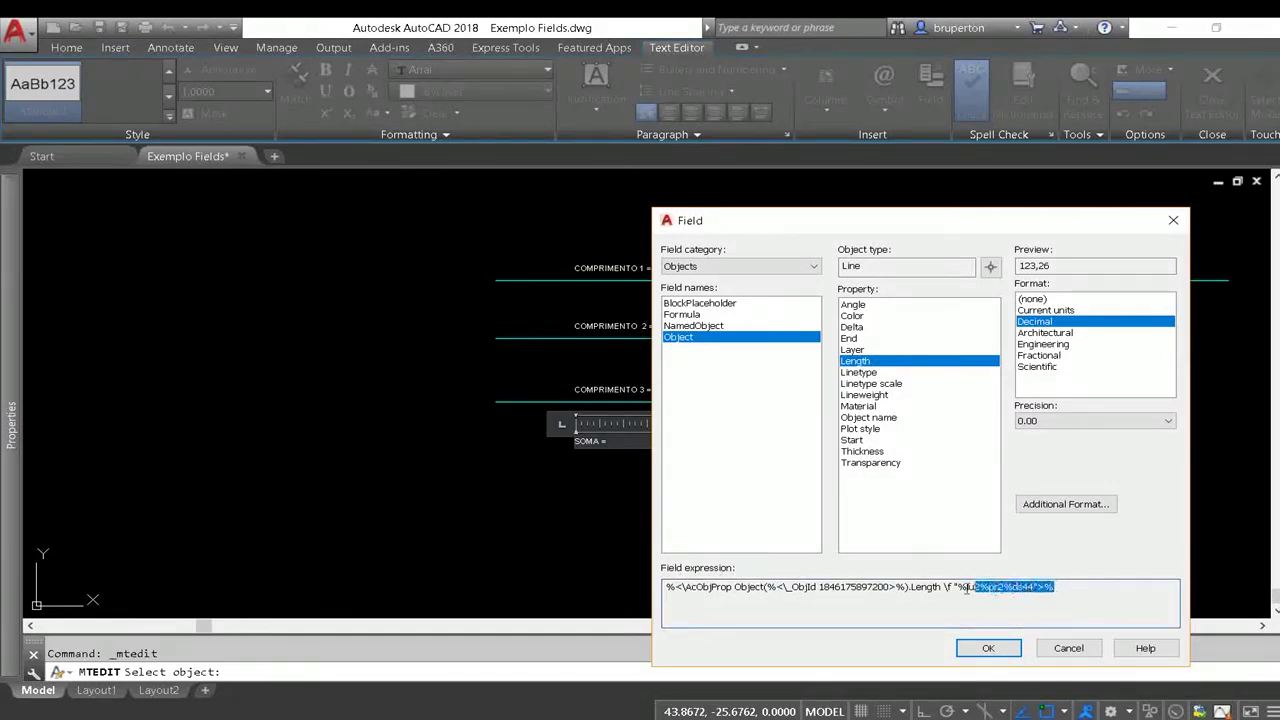
right_click(706, 587)
click(512, 470)
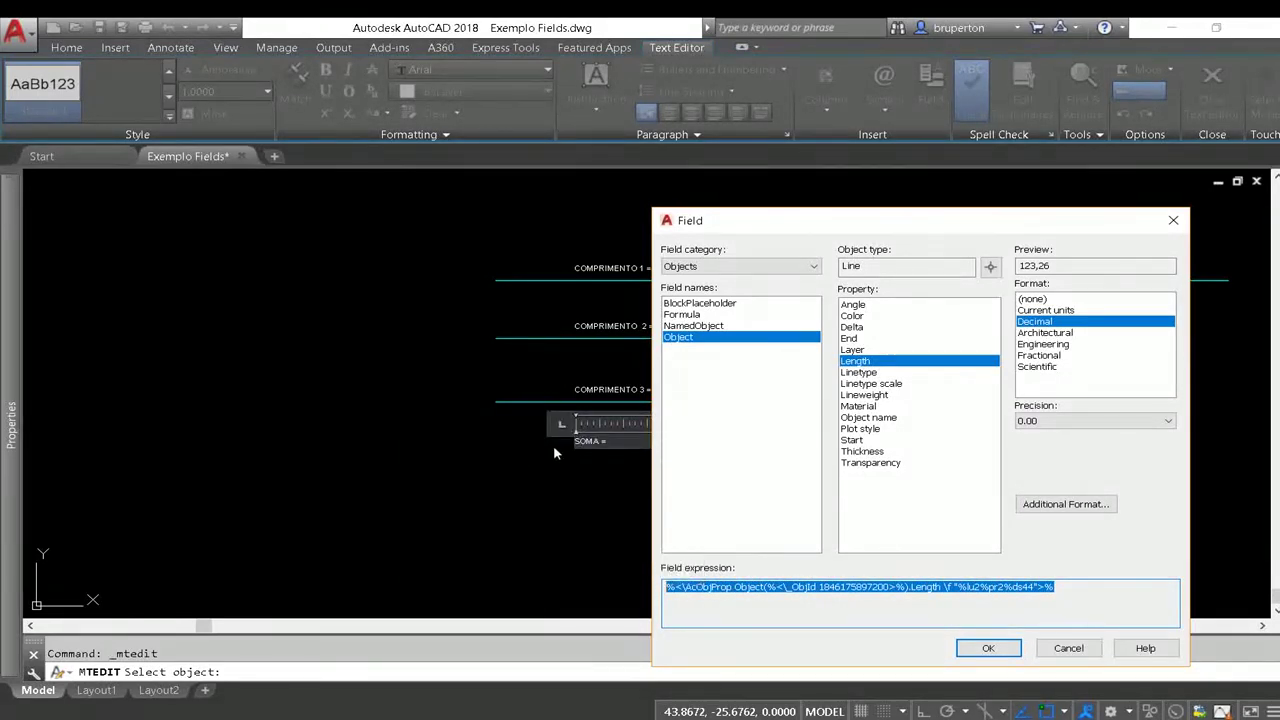
click(694, 315)
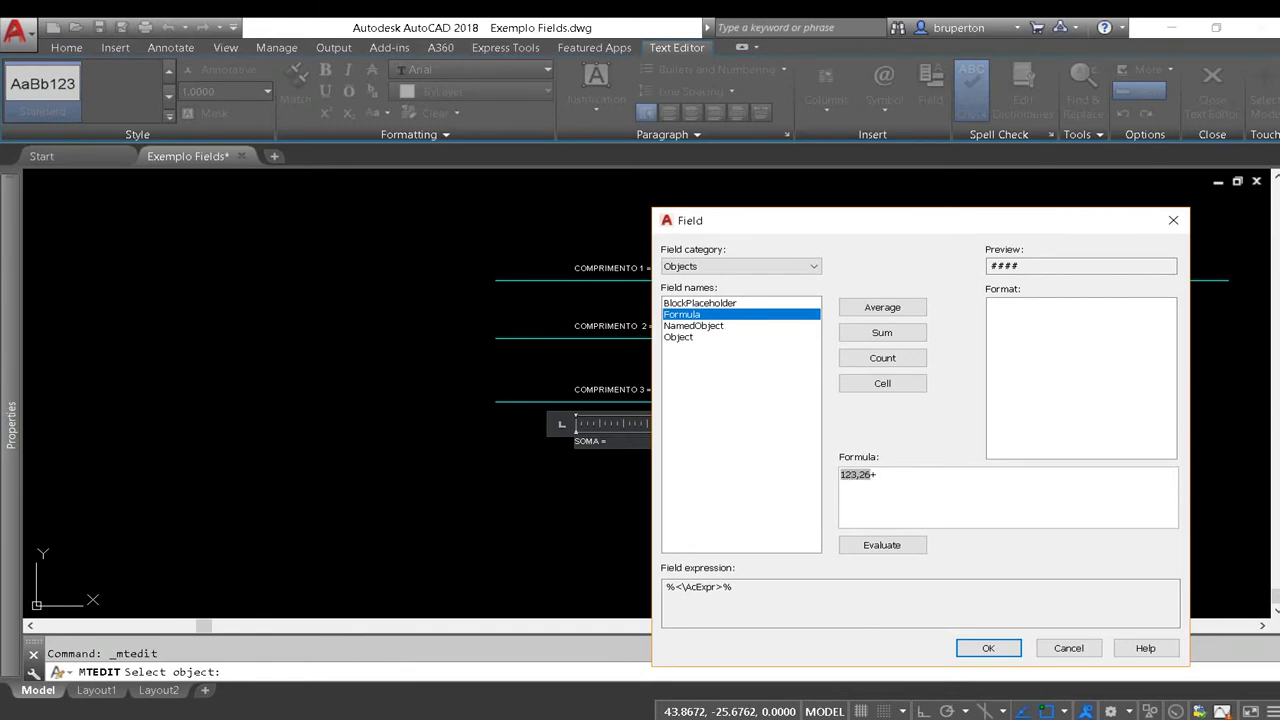
click(678, 338)
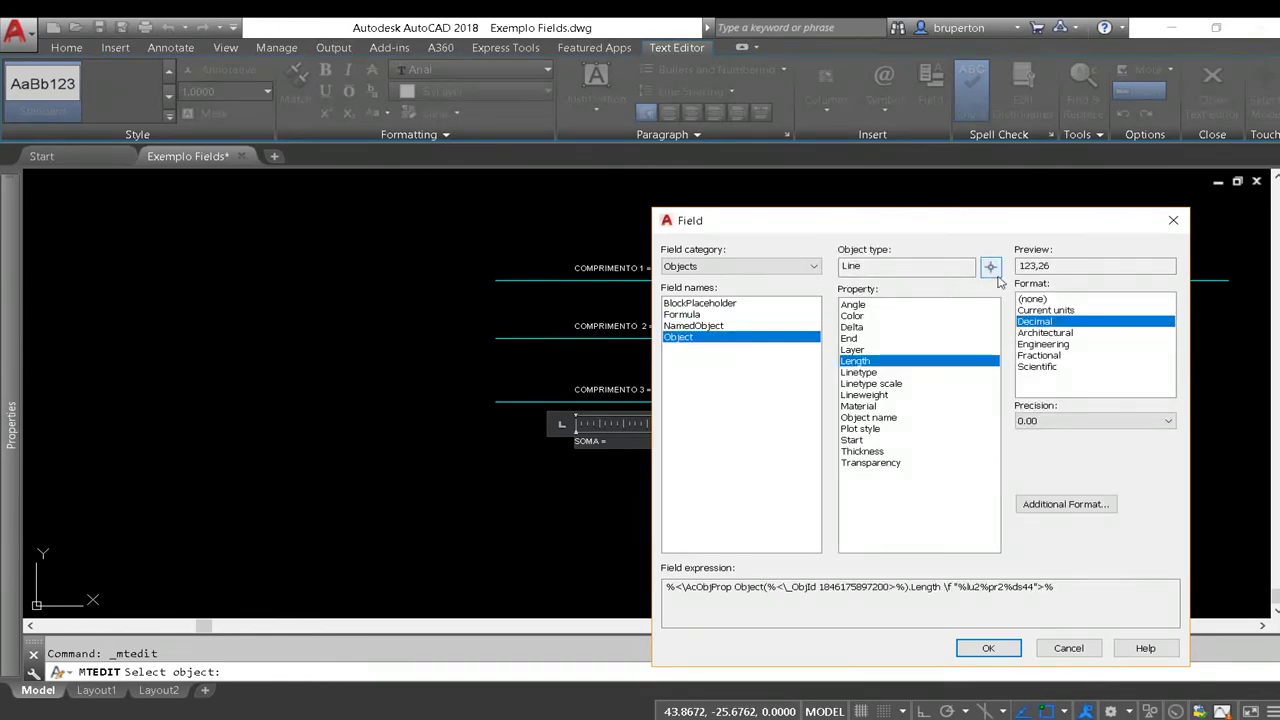
Pick the second line's Length (73,10) and select its field expression
click(990, 266)
click(763, 337)
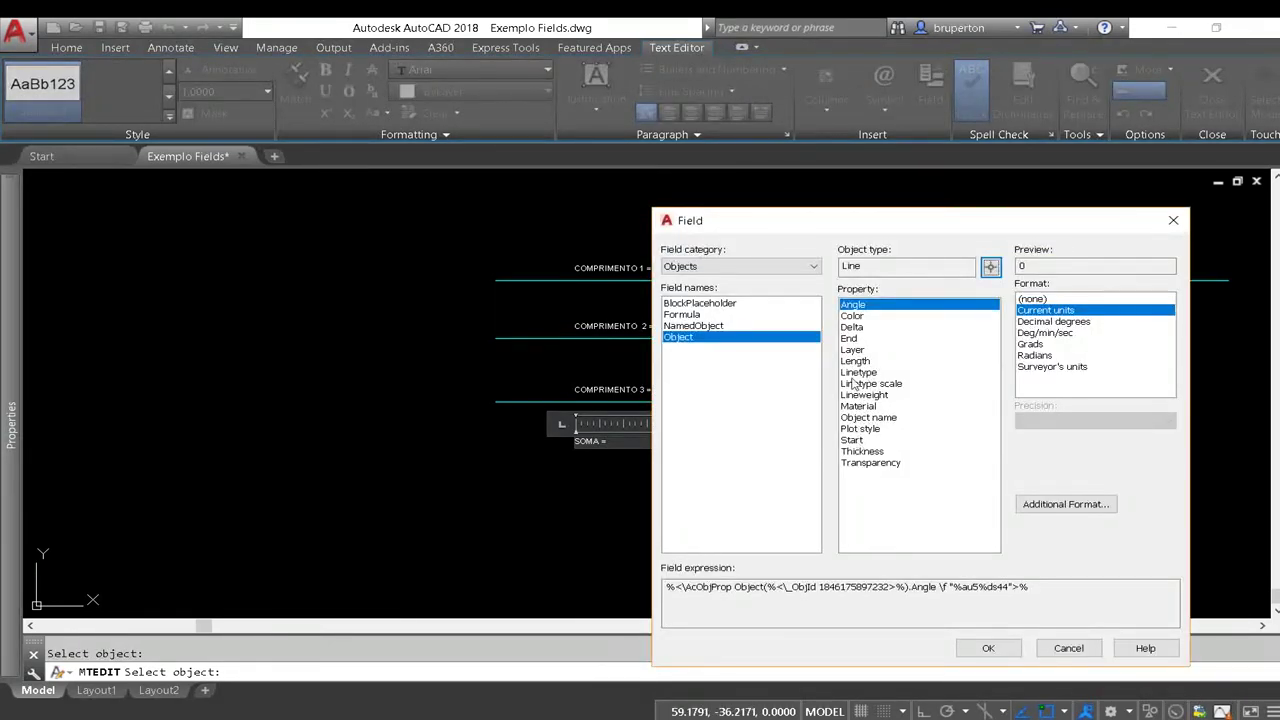
click(855, 361)
click(1040, 321)
drag(1045, 265, 1019, 265)
drag(1060, 587, 613, 585)
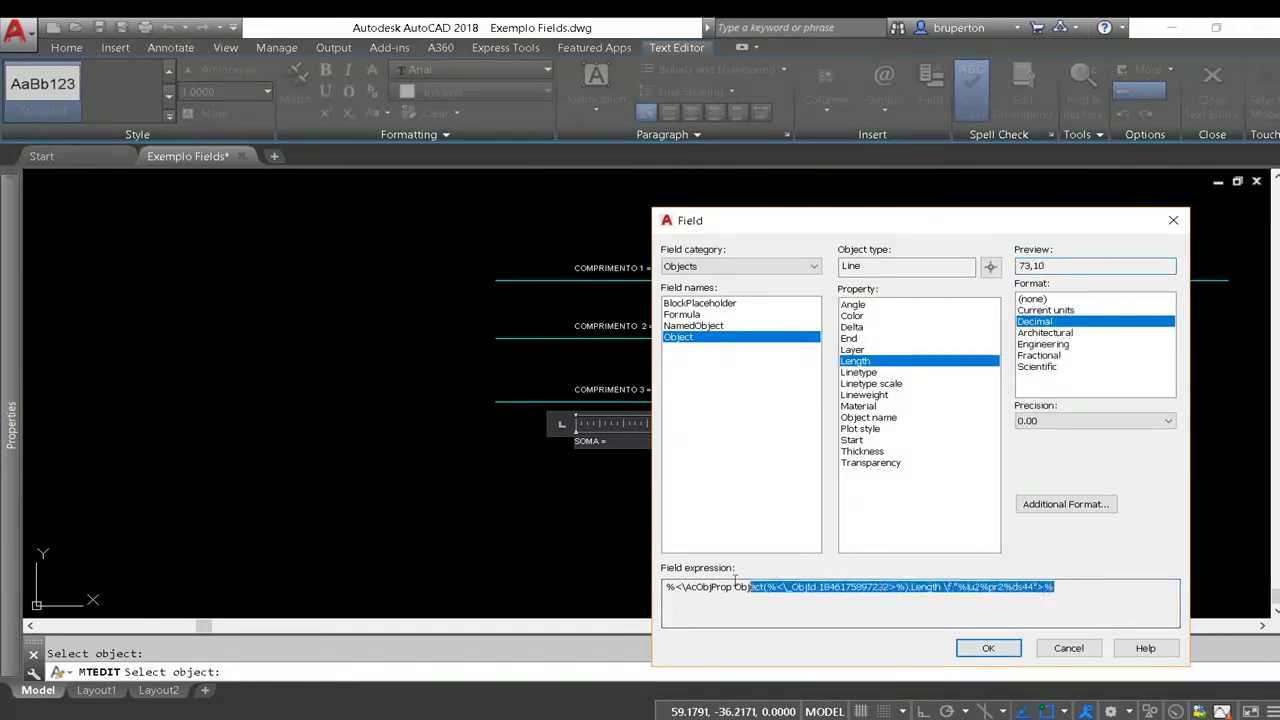
Take the third line's Length expression and insert the Formula field summing all three lengths
click(685, 316)
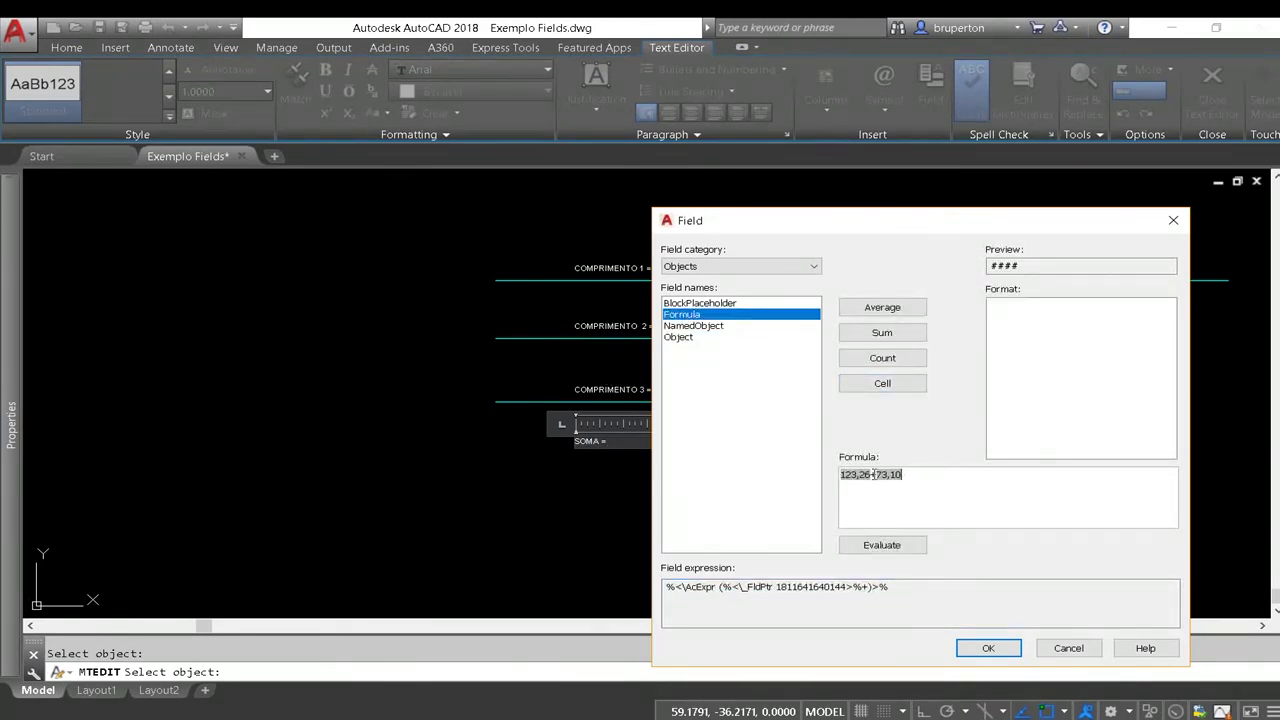
click(680, 337)
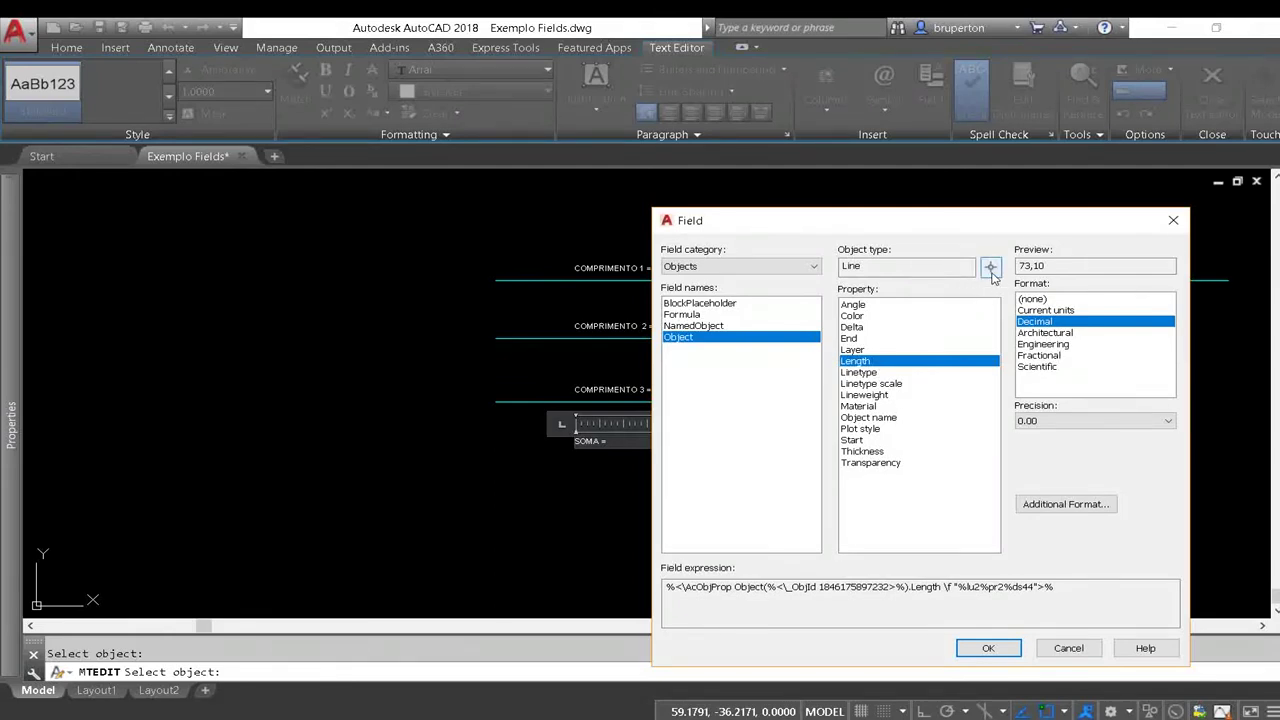
click(990, 268)
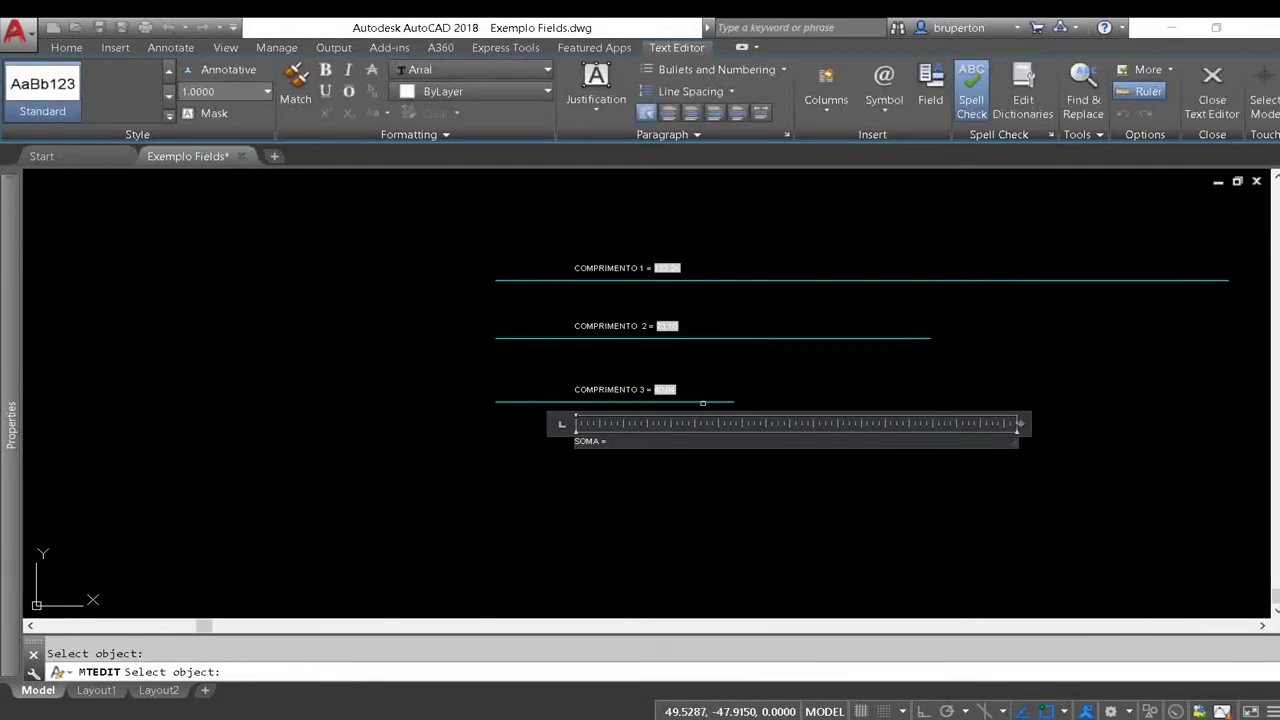
click(703, 402)
click(856, 361)
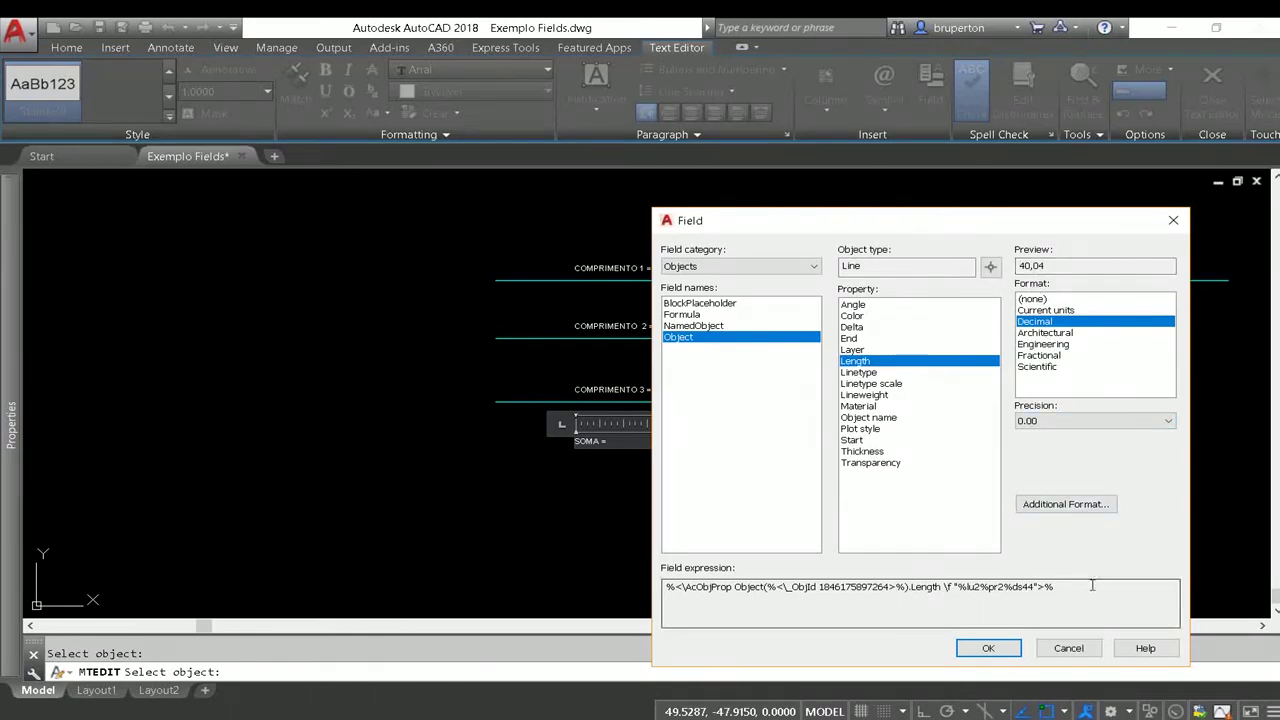
drag(1094, 586, 639, 564)
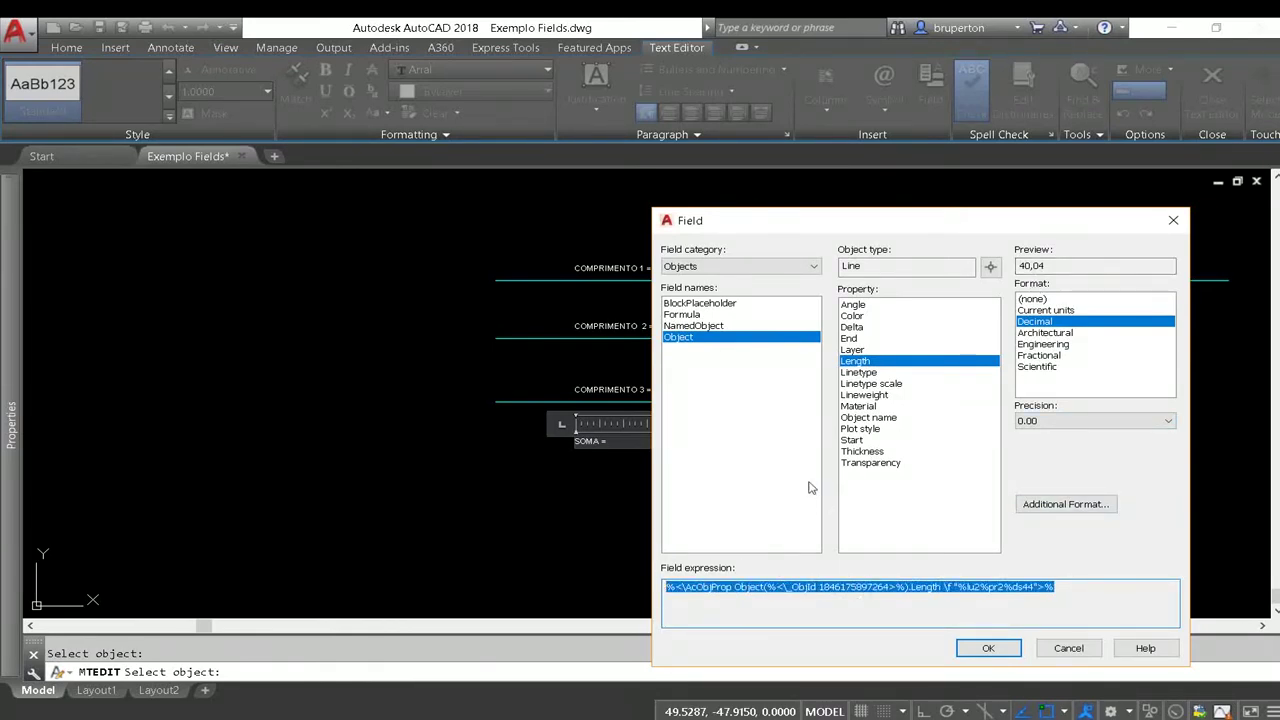
click(708, 316)
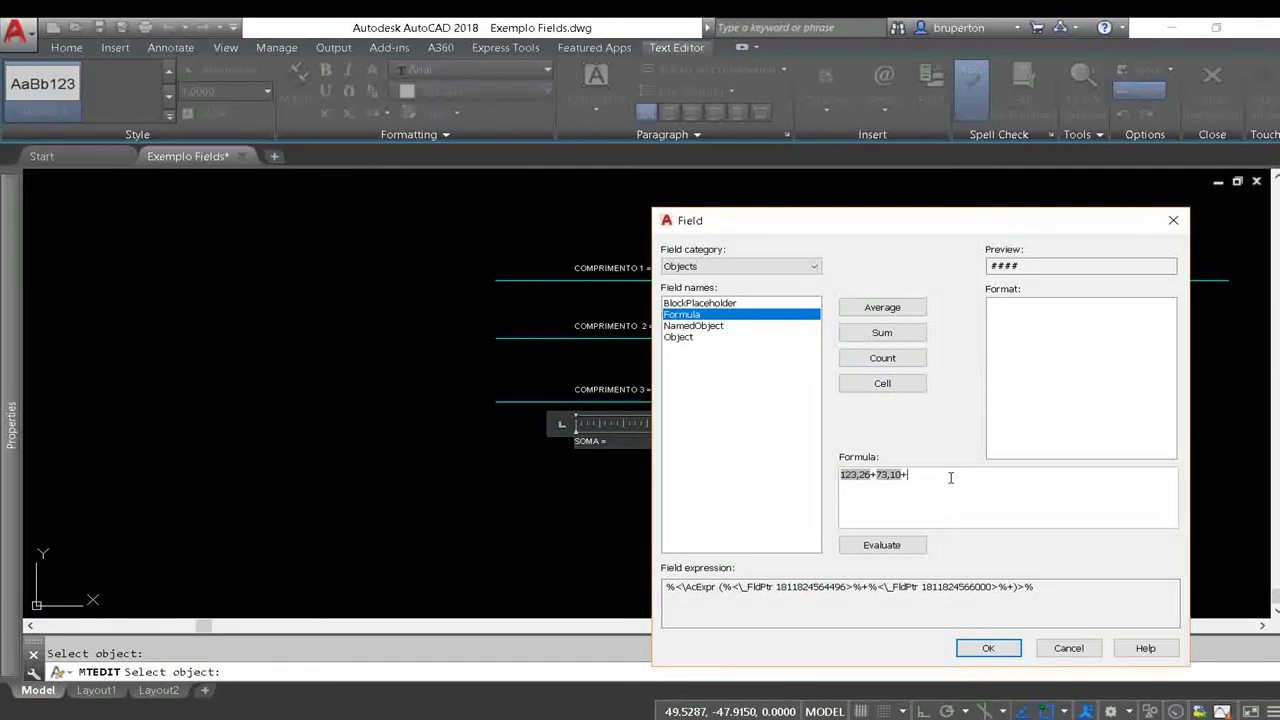
click(987, 647)
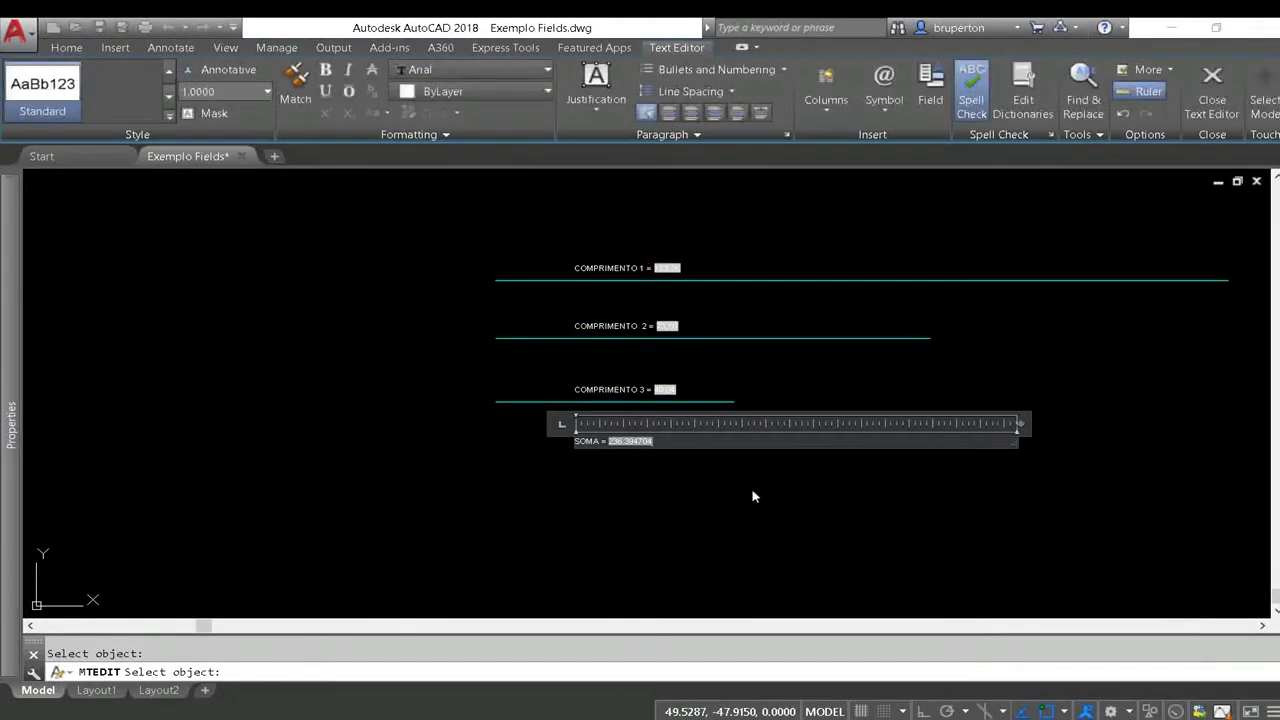
click(669, 443)
Format the SOMA field as Decimal with 0.00 precision, reading 236.39
scroll(665, 421, up, 5)
click(686, 466)
key(Escape)
double_click(666, 489)
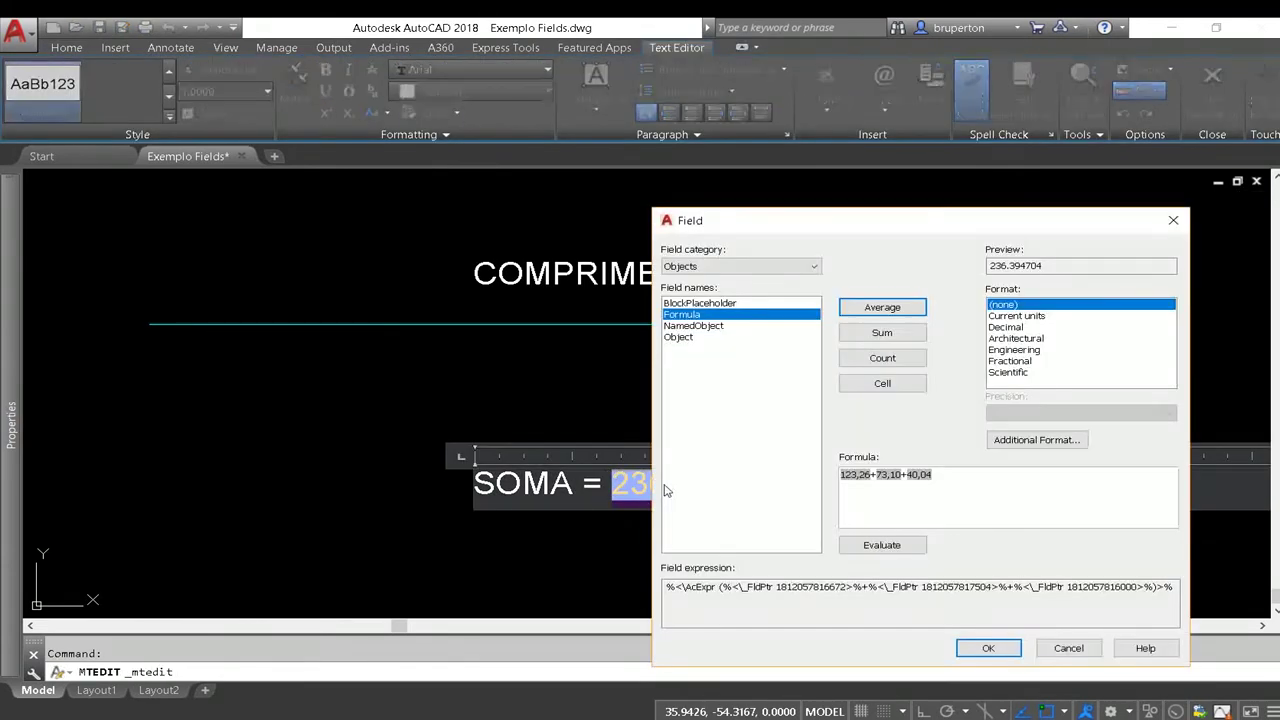
click(1004, 328)
click(1015, 418)
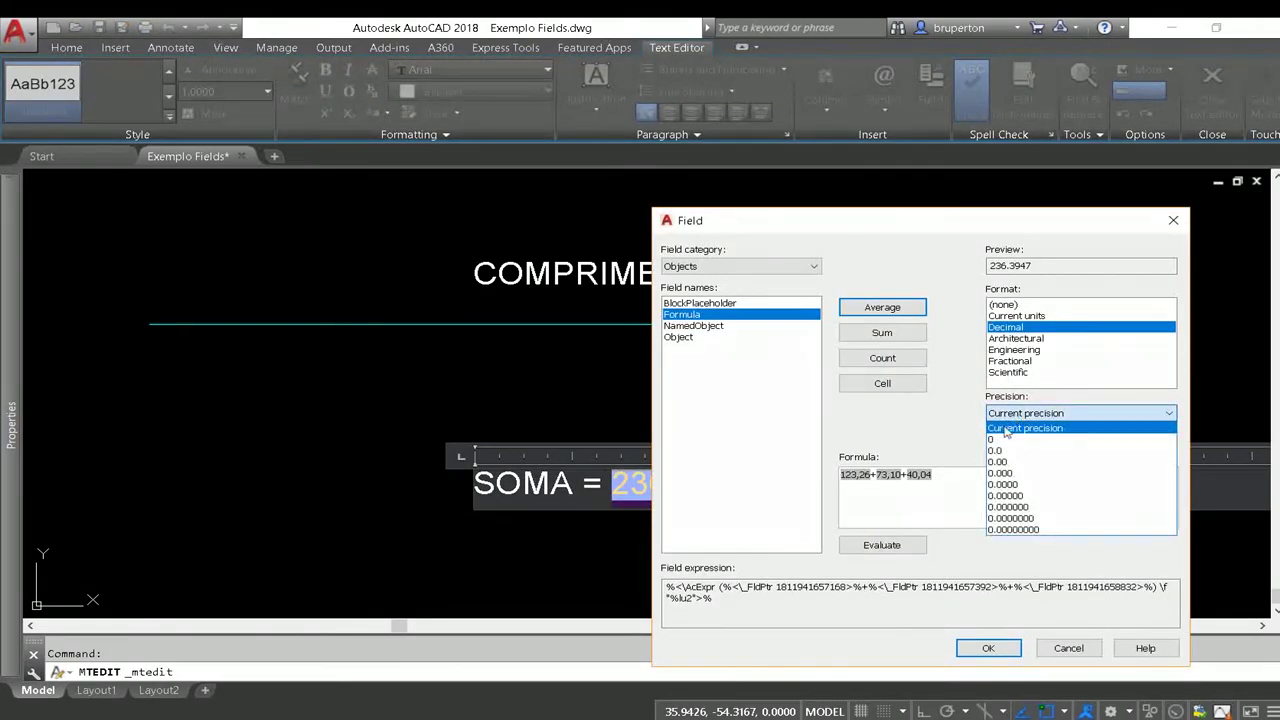
click(1005, 455)
click(991, 647)
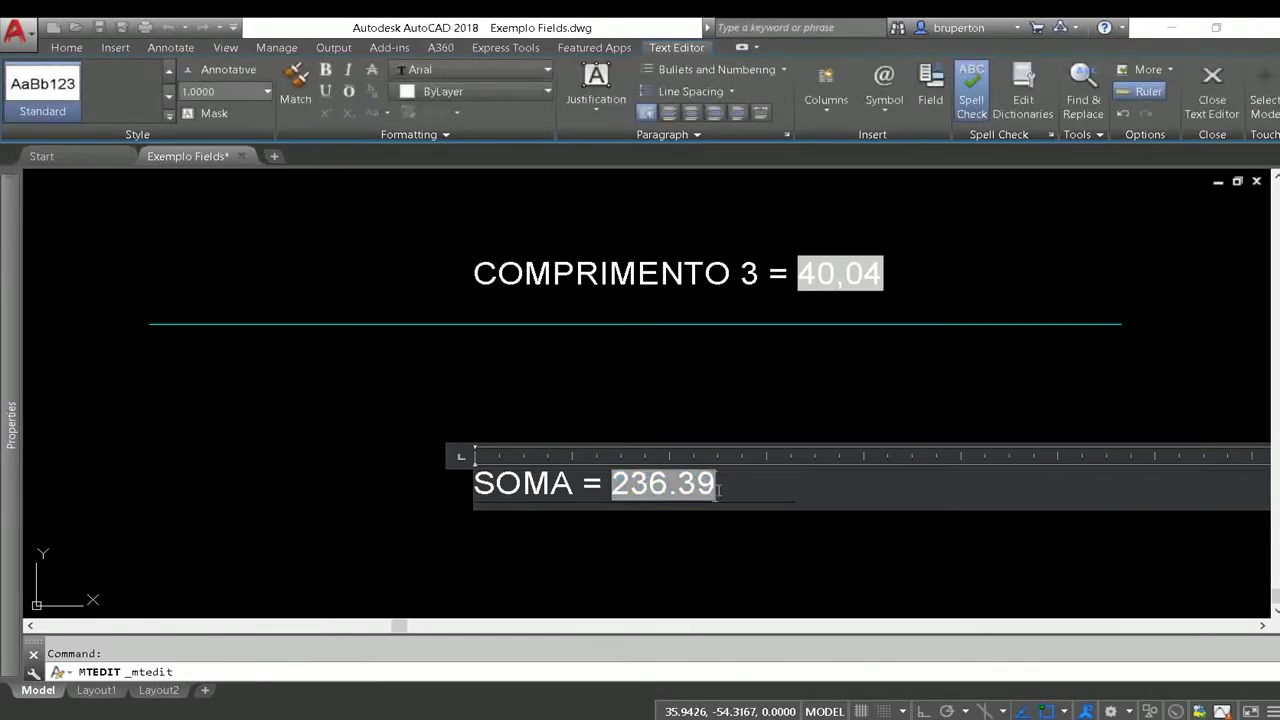
scroll(628, 434, down, 2)
Grip-stretch the right end of the COMPRIMENTO 2 line to a new length
middle_drag(628, 434, 628, 462)
scroll(628, 462, down, 3)
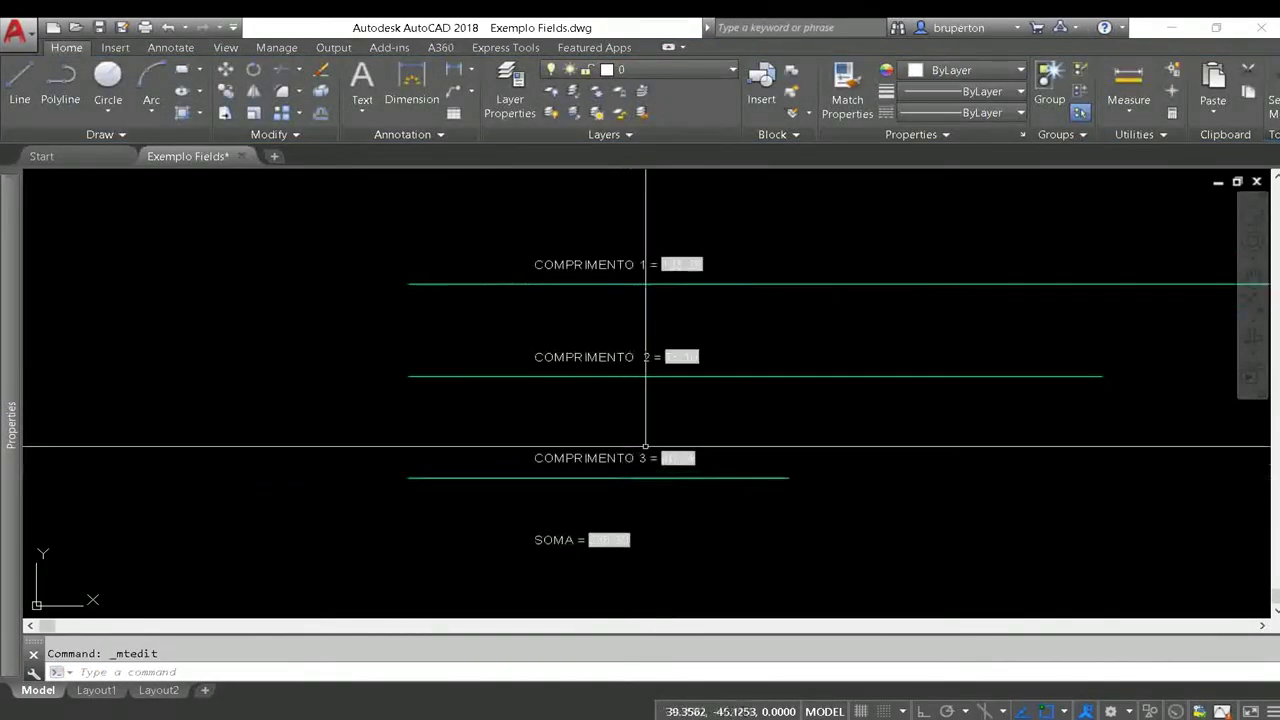
scroll(666, 303, down, 1)
scroll(772, 369, up, 1)
click(770, 362)
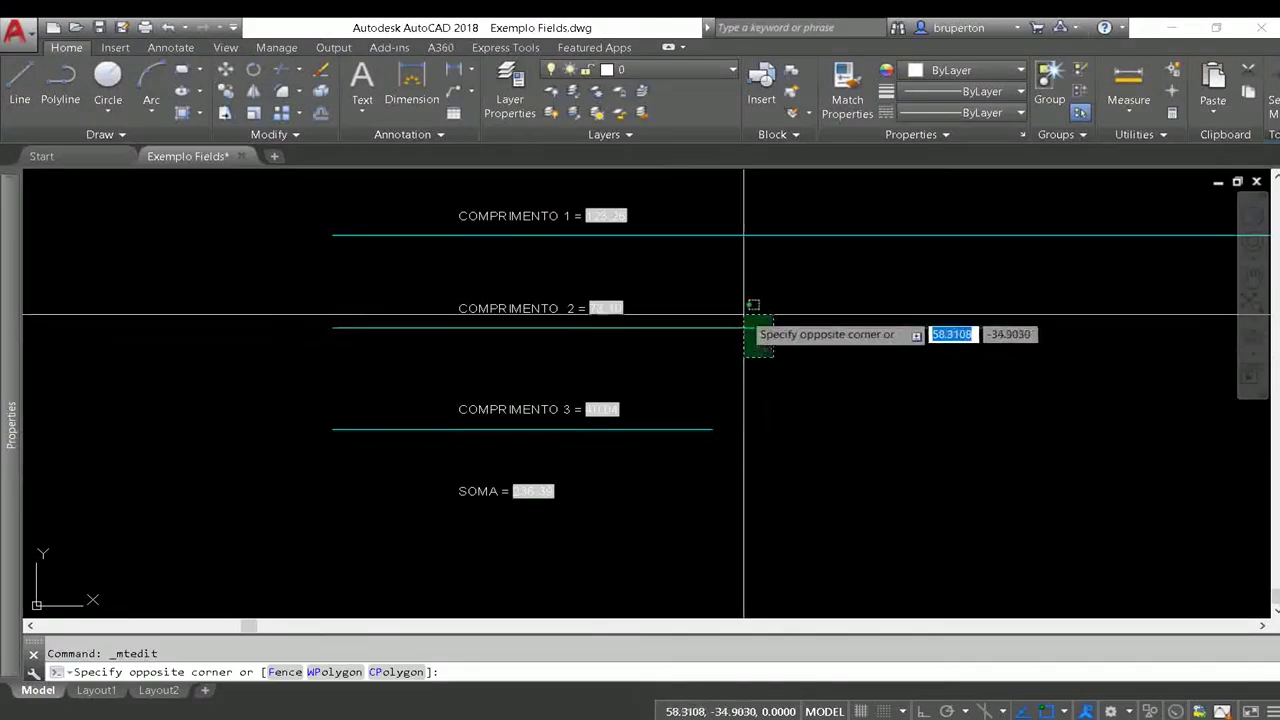
click(709, 314)
scroll(709, 314, down, 2)
click(907, 322)
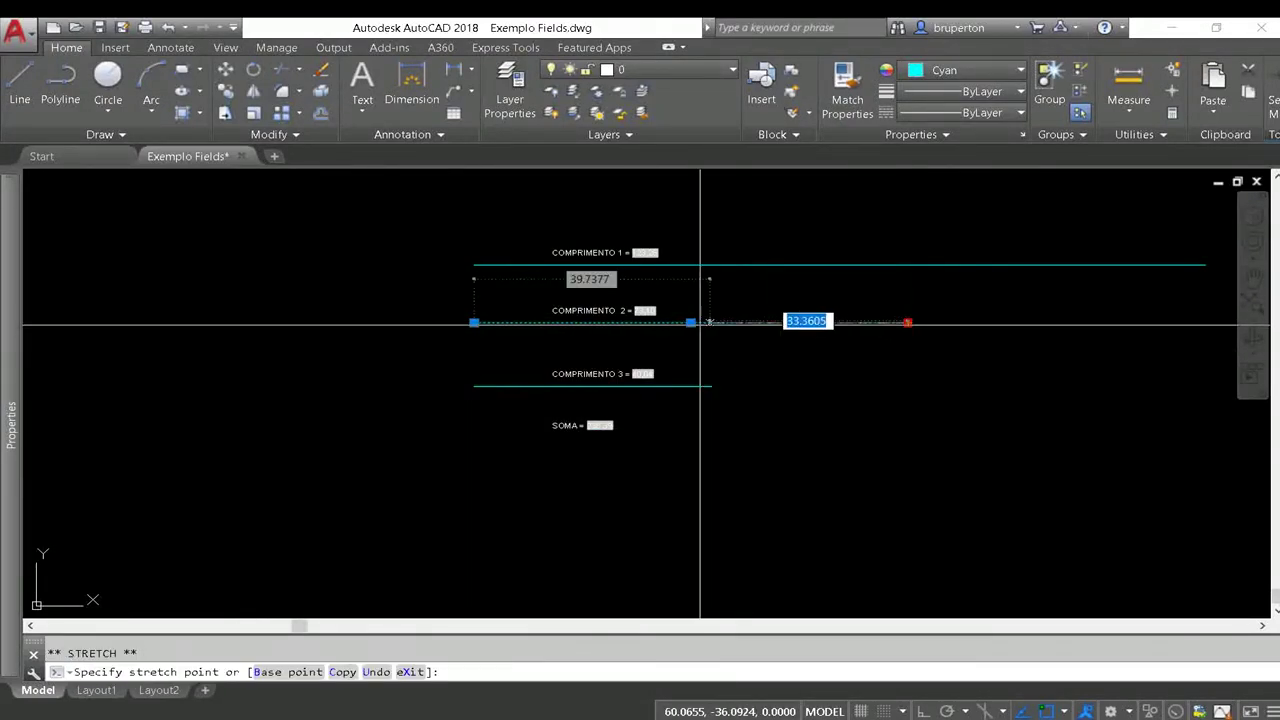
click(690, 322)
key(Escape)
Stretch the COMPRIMENTO 3 line to a slanted end and shorten the COMPRIMENTO 1 line
click(690, 385)
click(711, 385)
click(951, 370)
key(Escape)
click(966, 265)
click(966, 251)
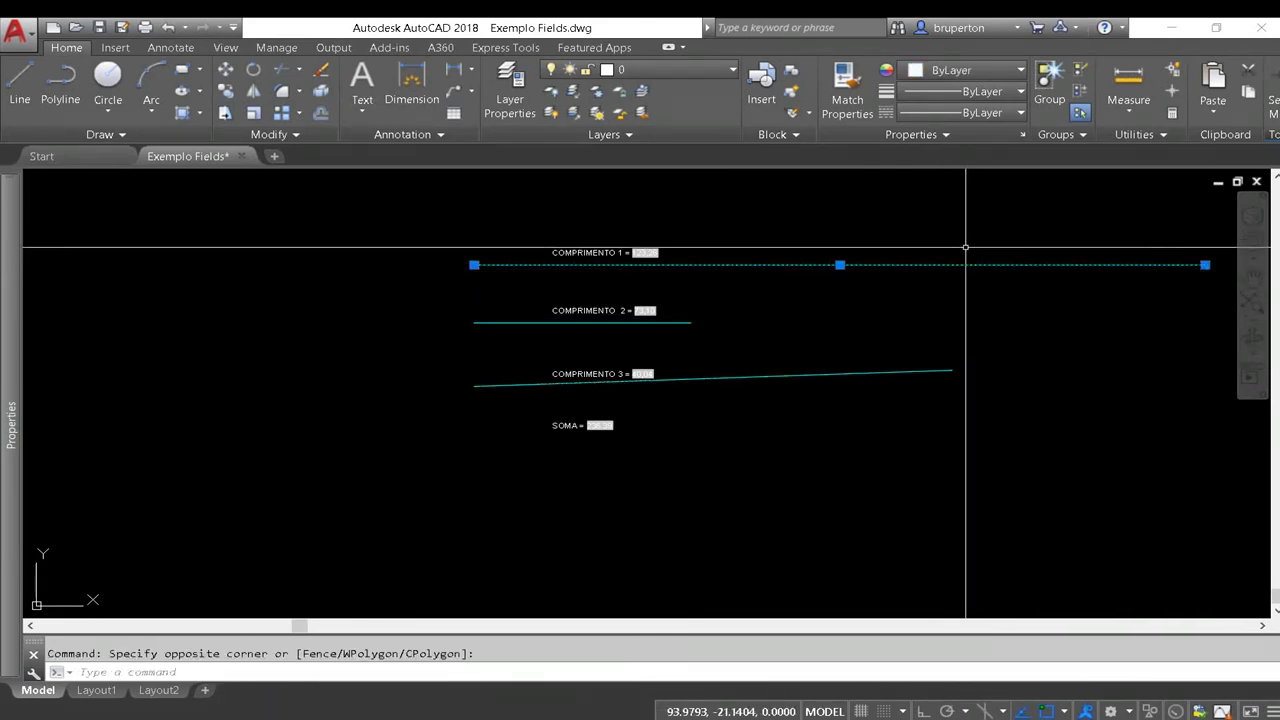
click(1205, 265)
middle_drag(1205, 265, 1084, 283)
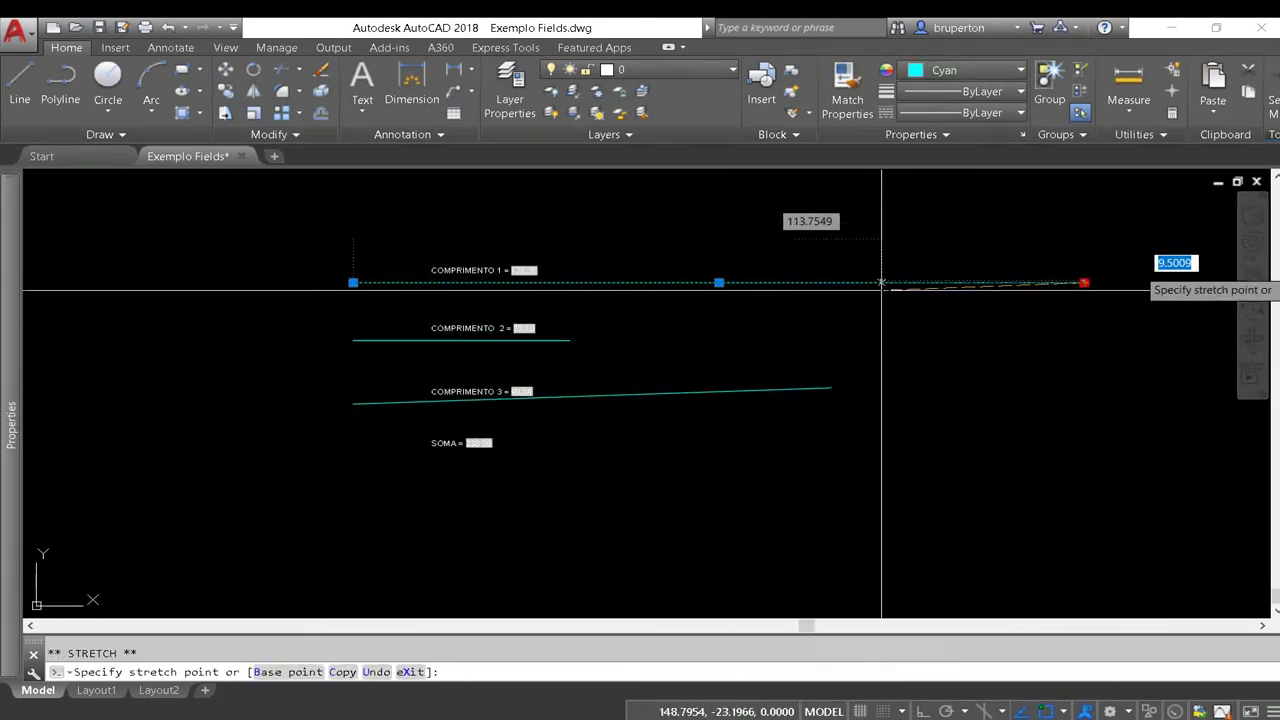
click(391, 283)
key(Escape)
Run UPDATEFIELD on the labels so the 4 length and SOMA fields refresh
scroll(391, 320, up, 4)
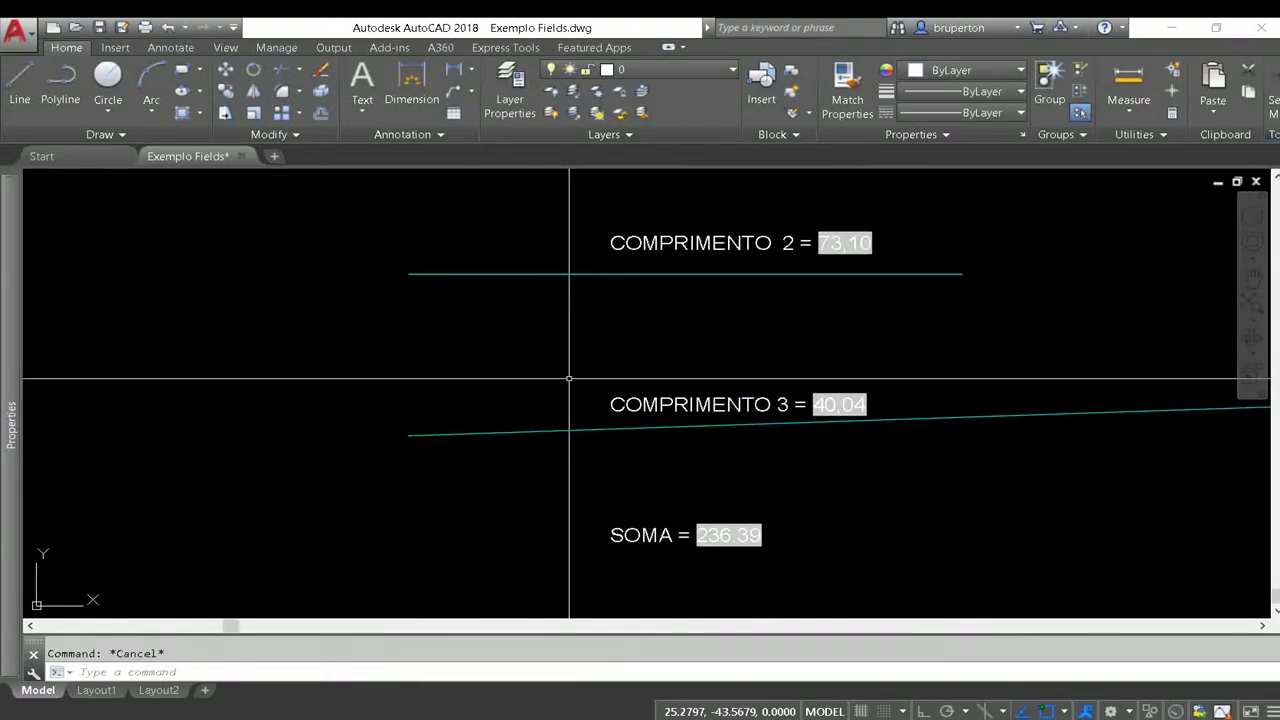
text(upd)
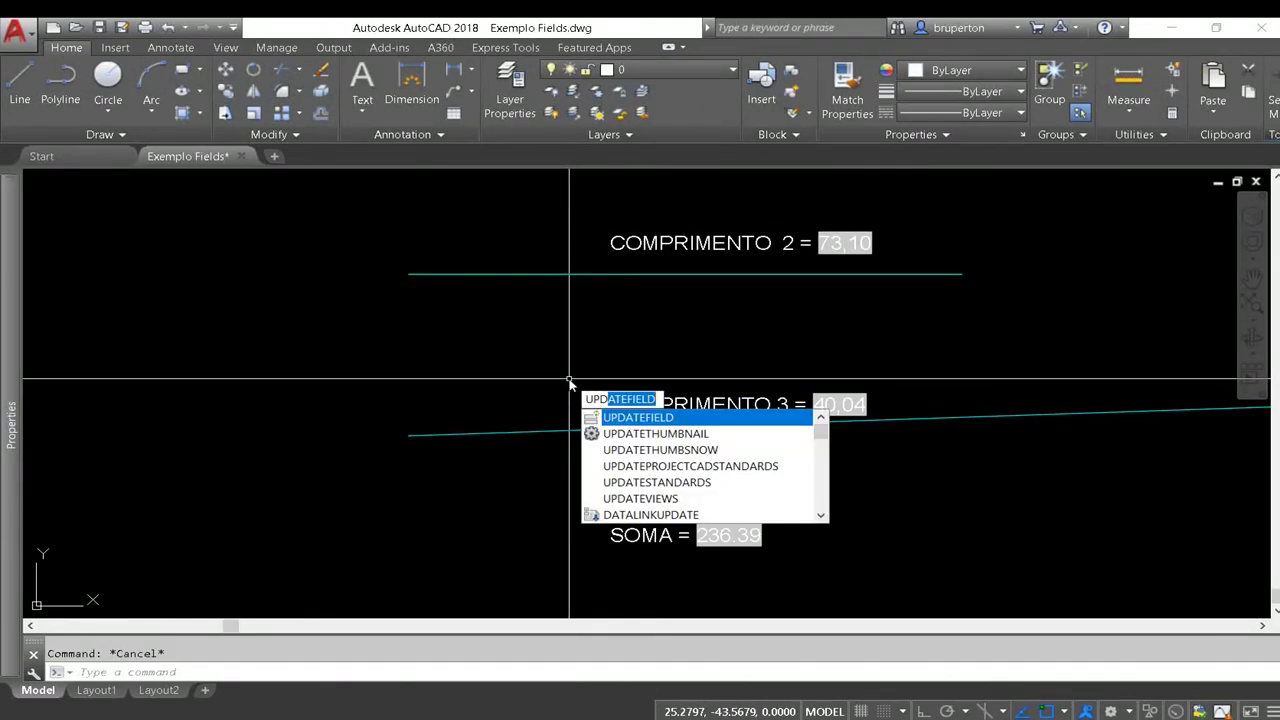
key(Return)
click(710, 524)
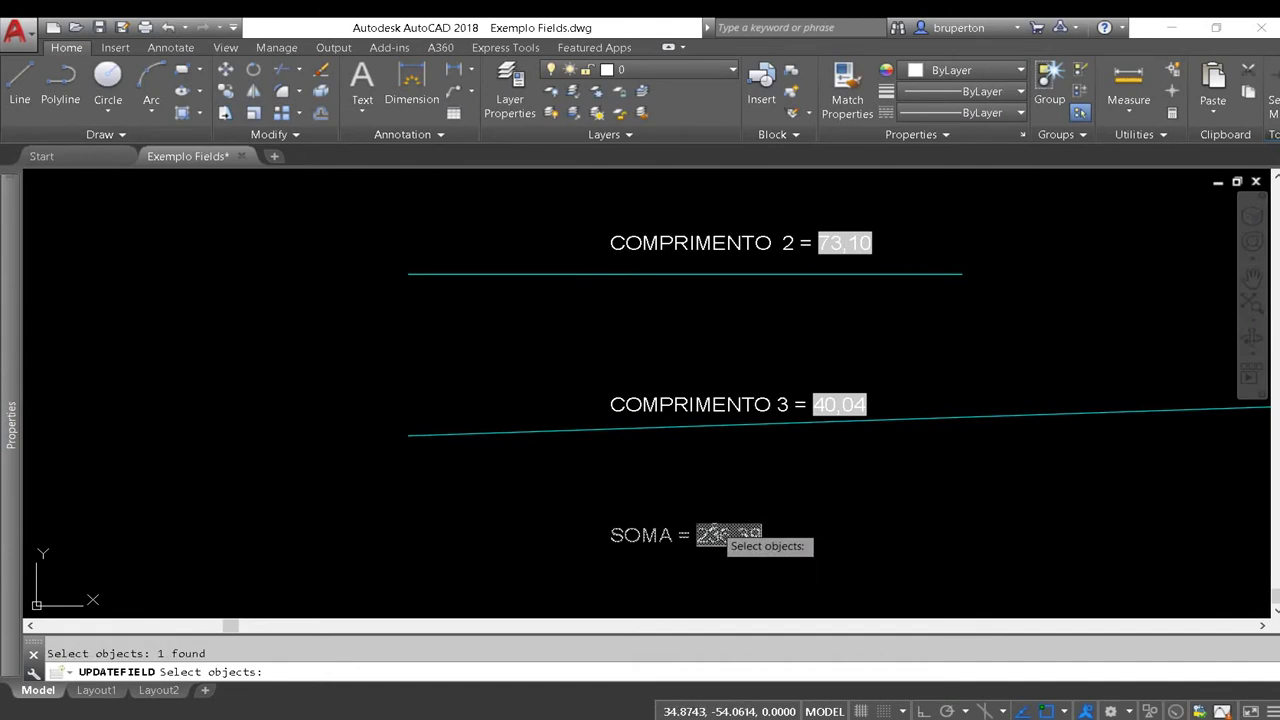
key(Return)
scroll(718, 532, up, 1)
scroll(697, 523, down, 7)
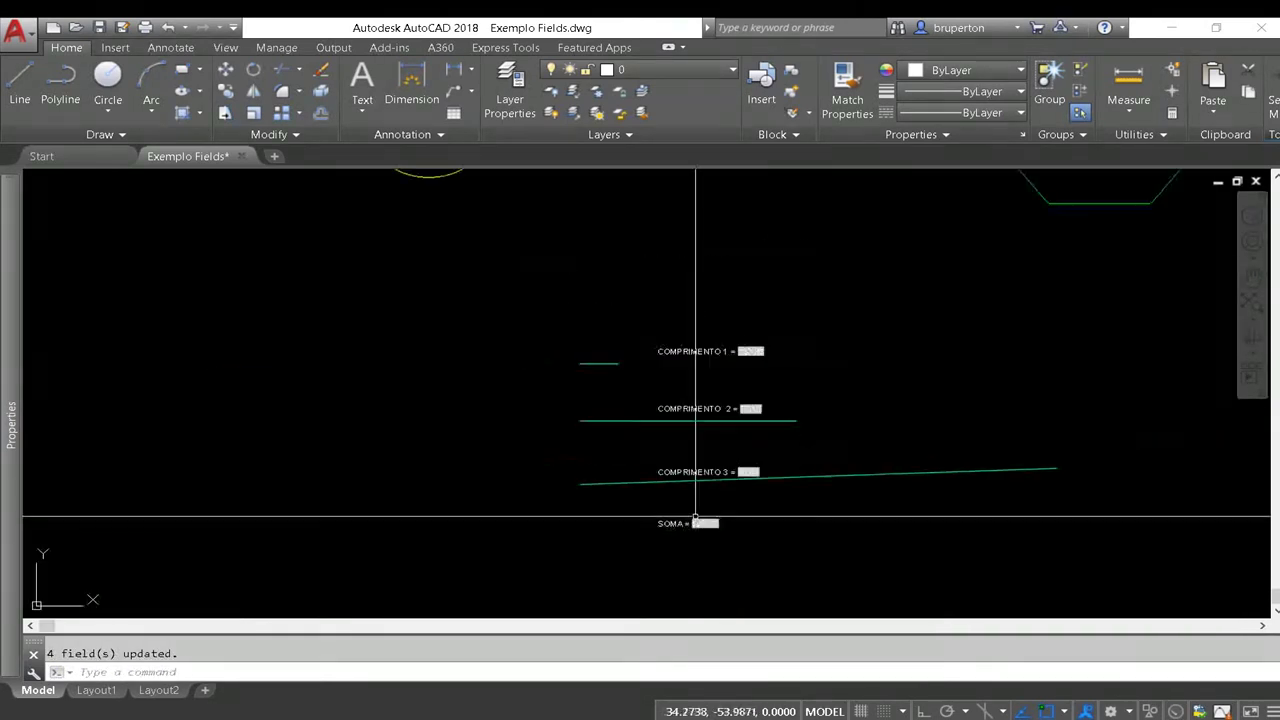
middle_click(696, 523)
middle_click(696, 523)
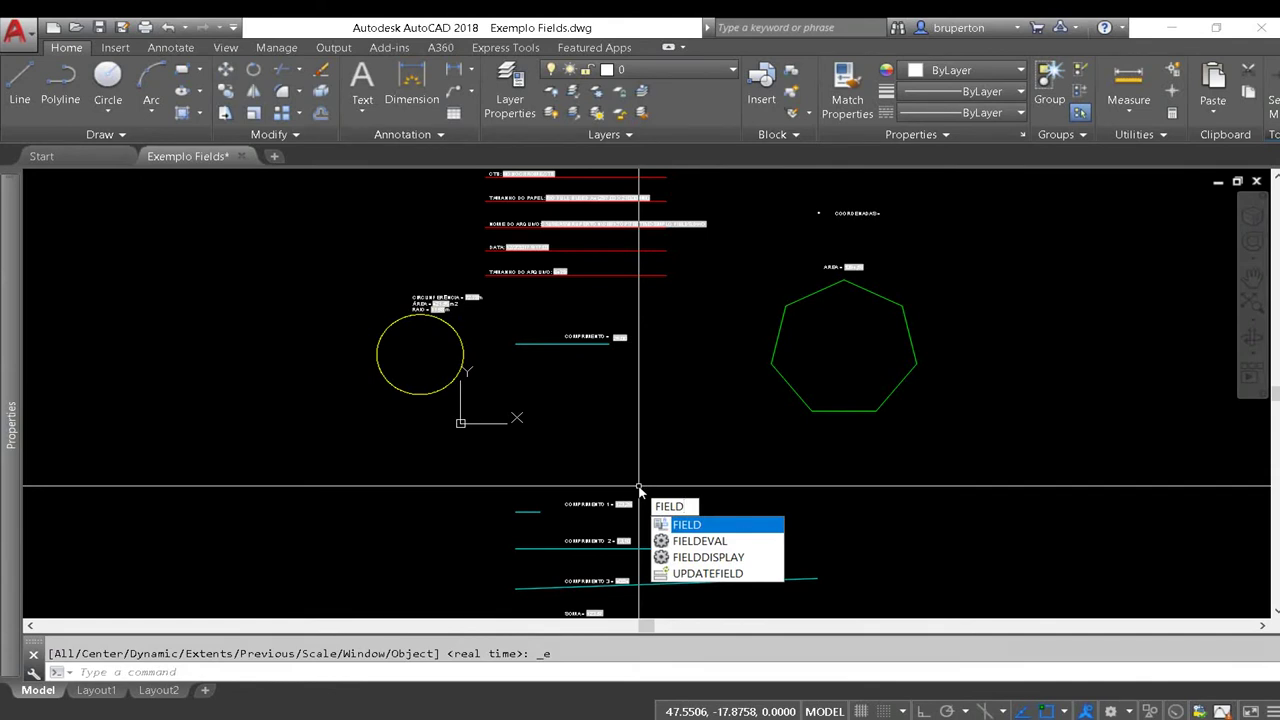
Check the FIELDEVAL Help page for bit values, then set FIELDEVAL to 16
click(700, 542)
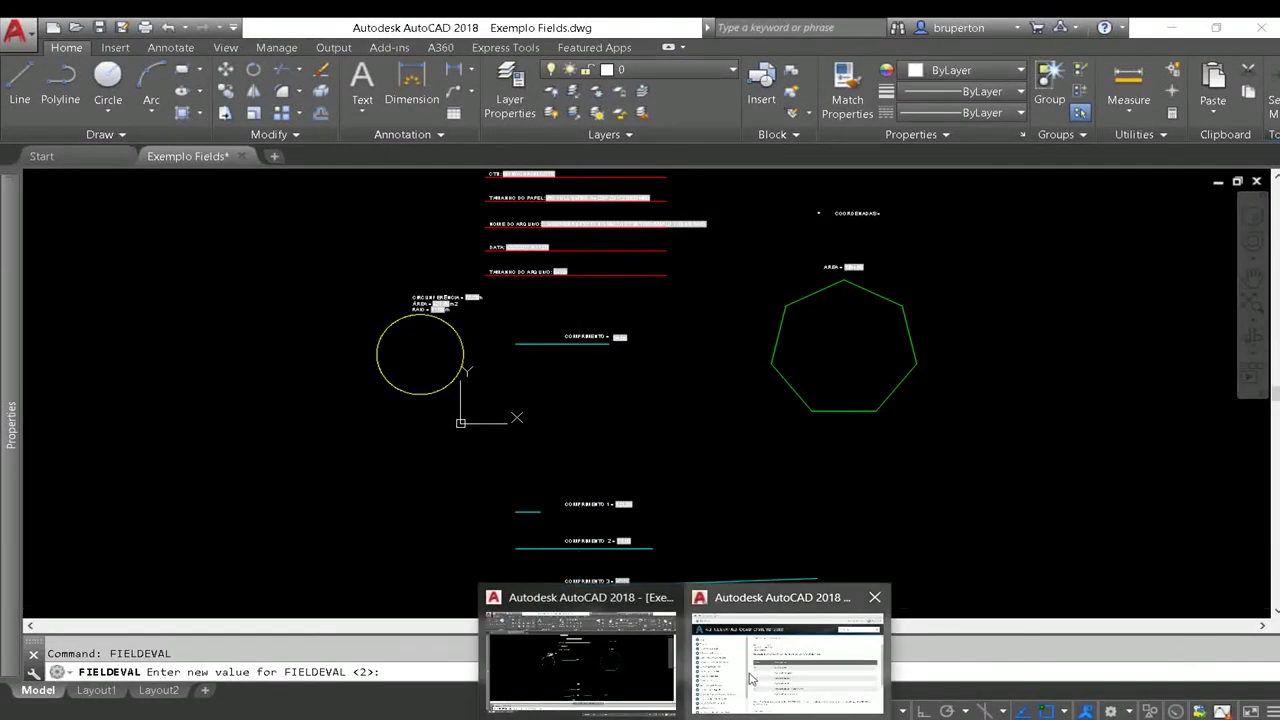
click(785, 650)
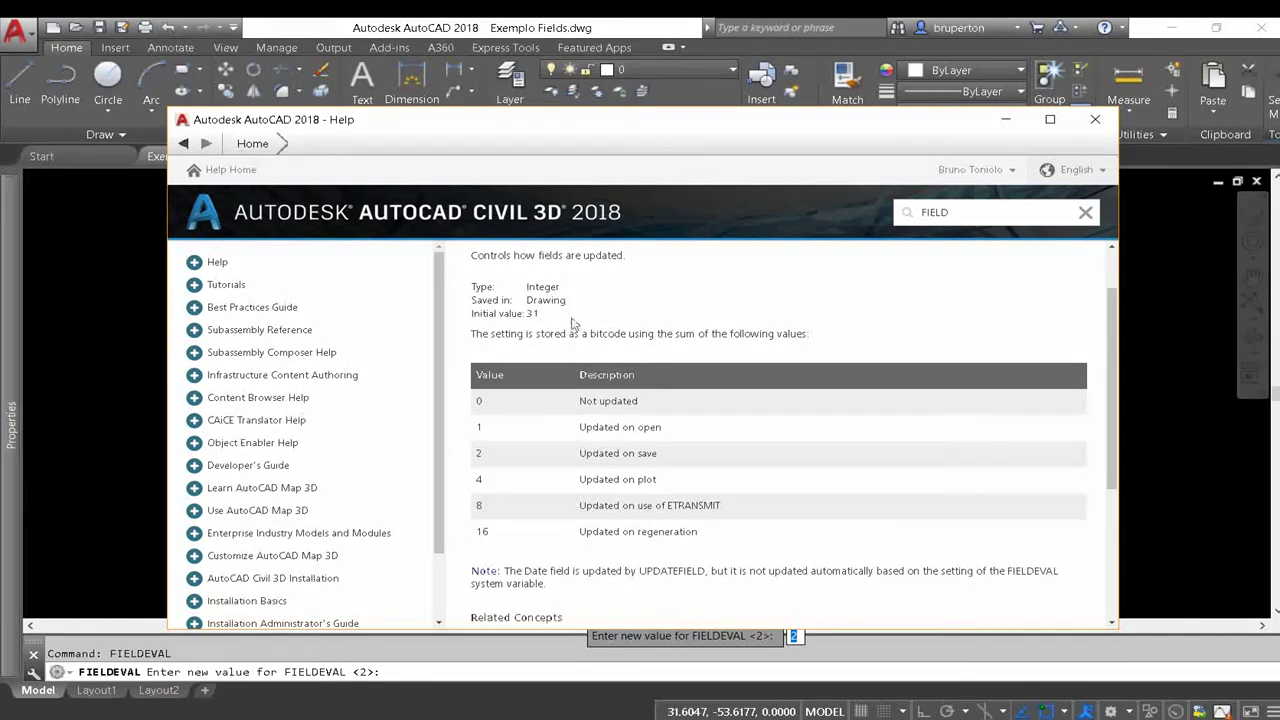
scroll(609, 332, up, 2)
scroll(577, 349, down, 2)
click(1008, 122)
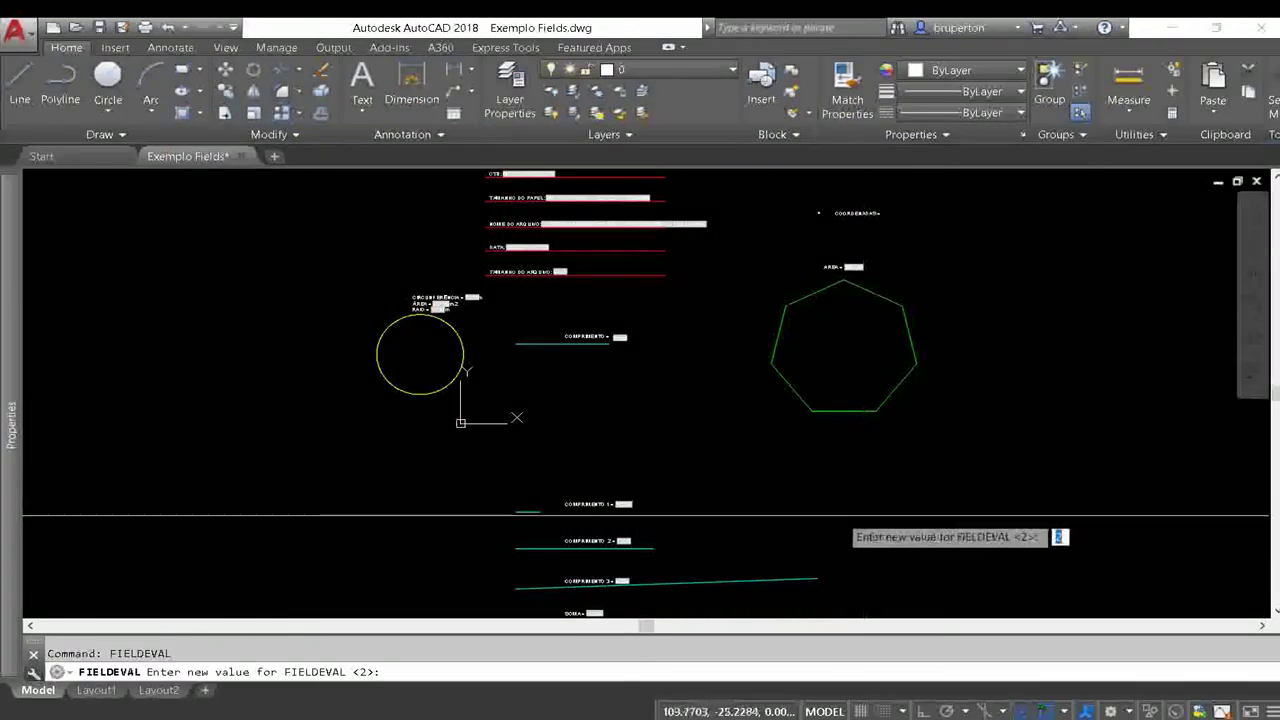
text(16)
key(Return)
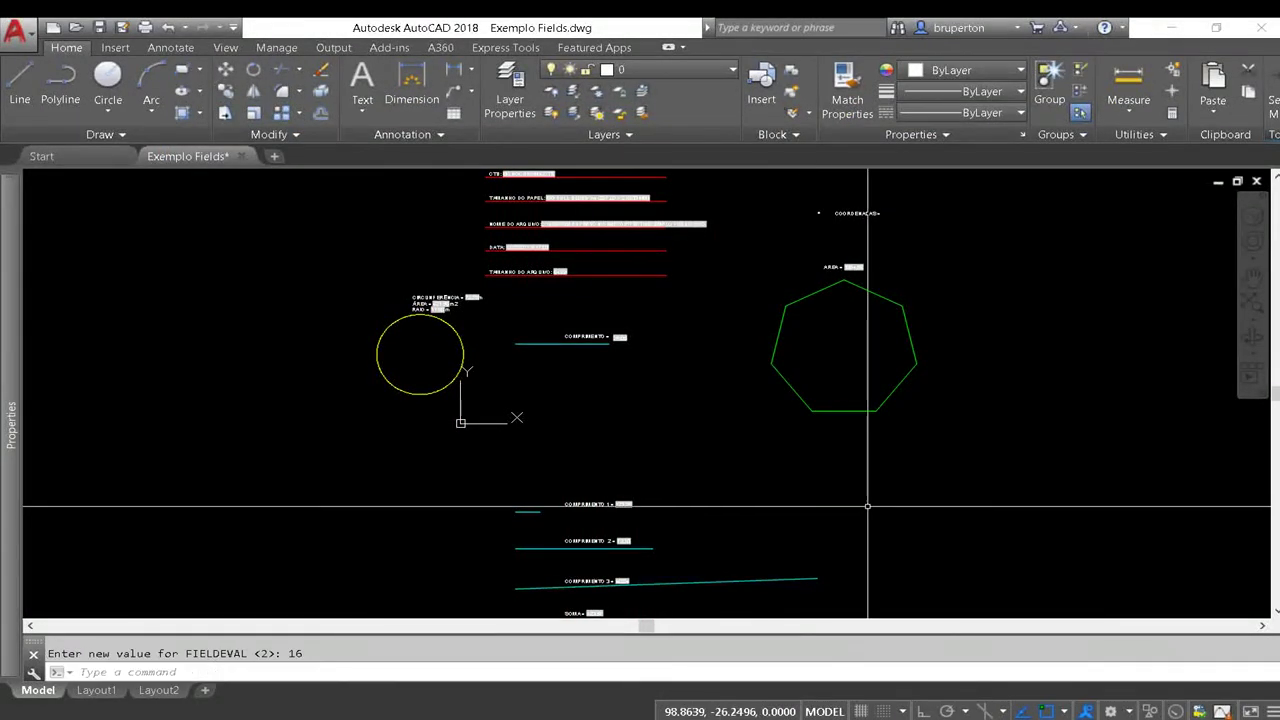
Shrink the circle's radius by dragging its edge grip inward
scroll(523, 223, up, 3)
scroll(486, 294, up, 2)
scroll(522, 327, down, 2)
scroll(486, 374, up, 2)
scroll(486, 374, up, 2)
click(507, 494)
scroll(537, 487, down, 4)
click(528, 508)
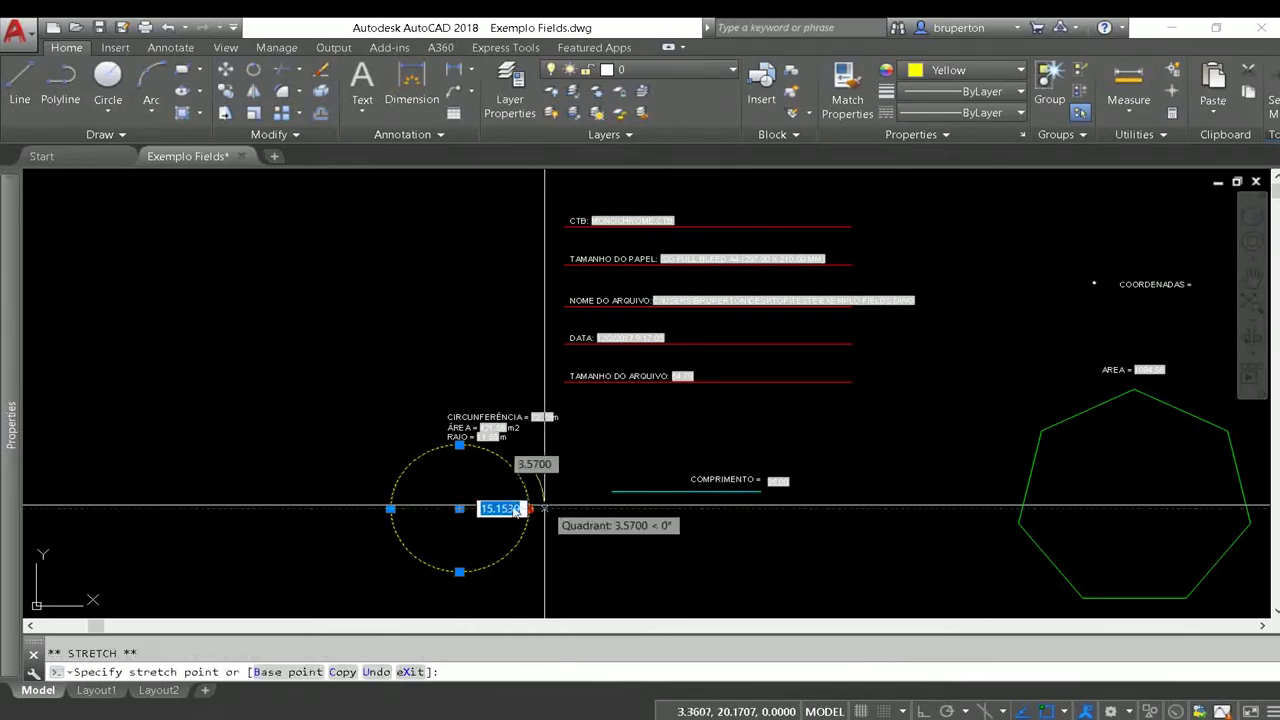
click(480, 510)
key(Escape)
Scale the heptagon to half size with a 0.5 scale factor
middle_drag(1034, 437, 743, 391)
click(799, 369)
click(791, 366)
text(sc)
key(Return)
click(818, 374)
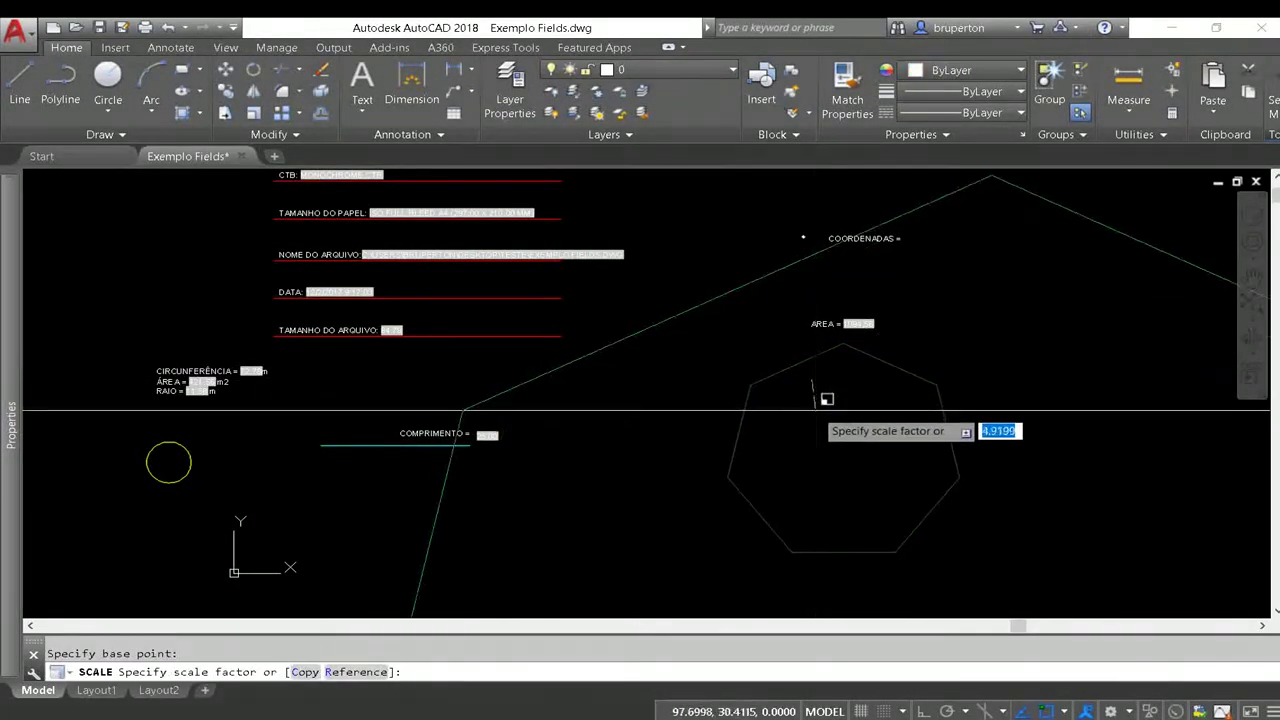
text(.5)
key(Return)
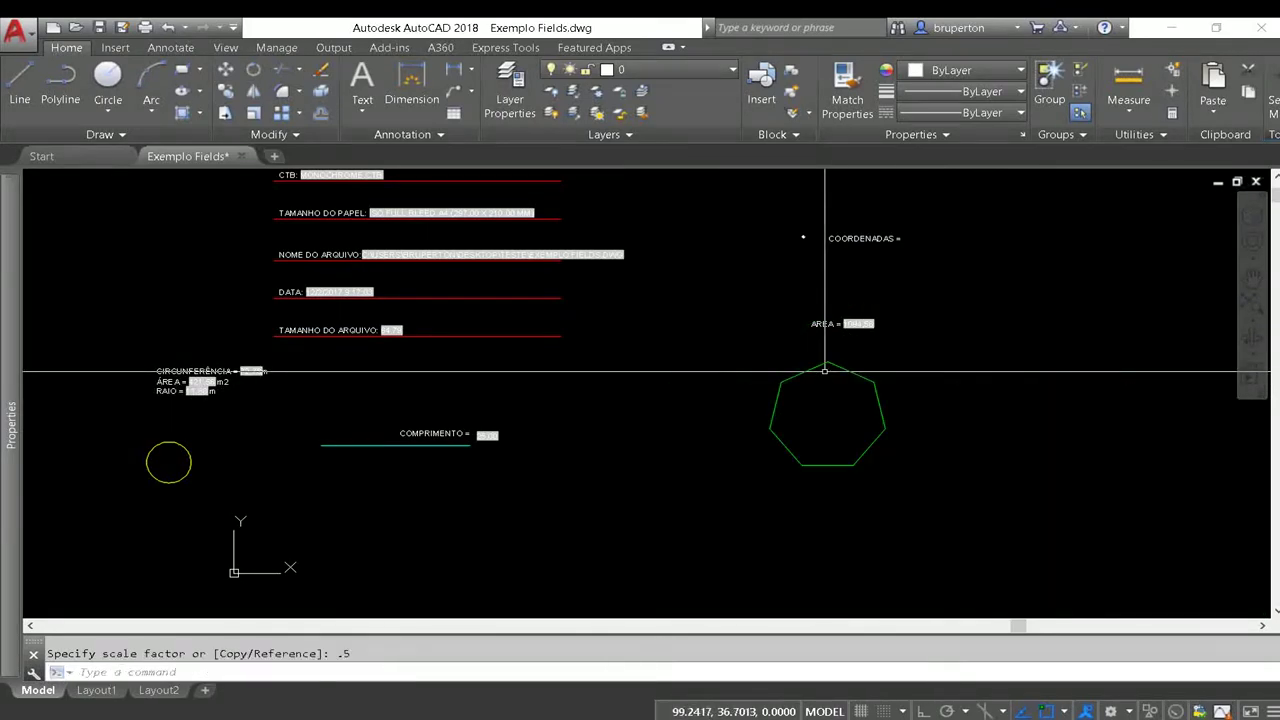
Regenerate so the circle and AREA fields update, then zoom to the drawing extents
scroll(1040, 354, up, 3)
scroll(943, 343, down, 2)
middle_drag(946, 343, 862, 359)
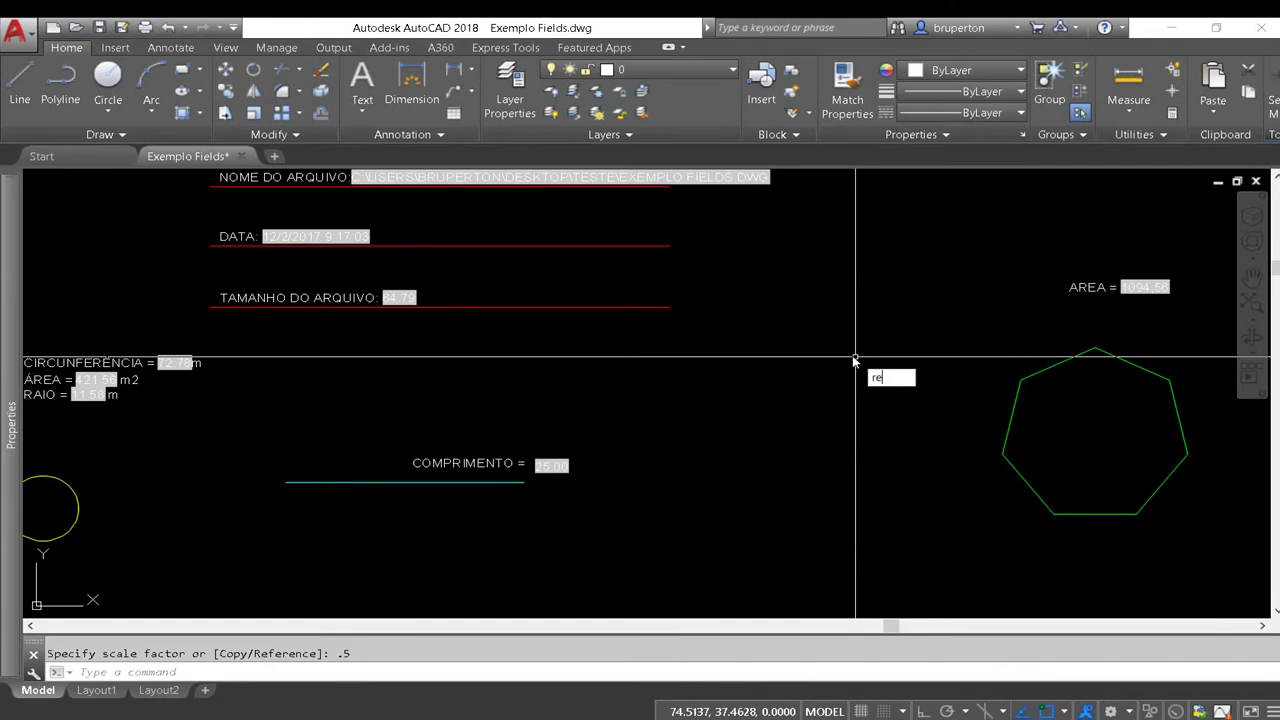
key(Return)
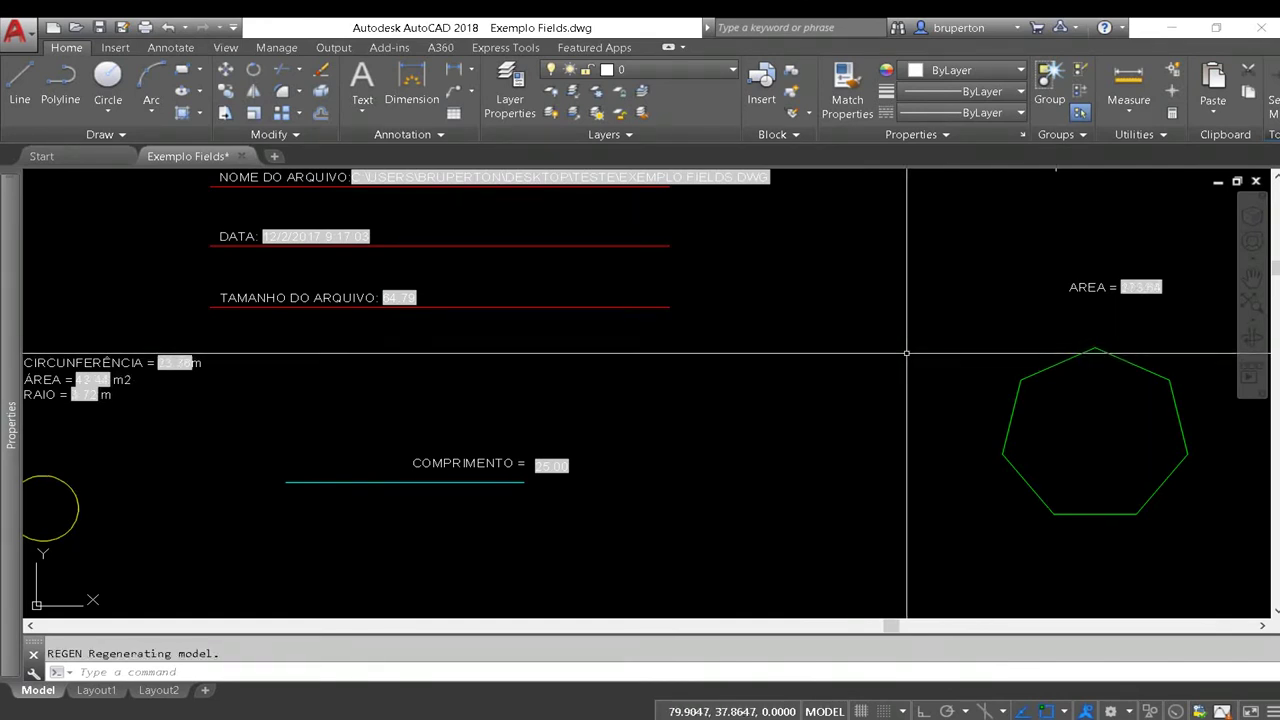
middle_click(793, 354)
middle_click(793, 354)
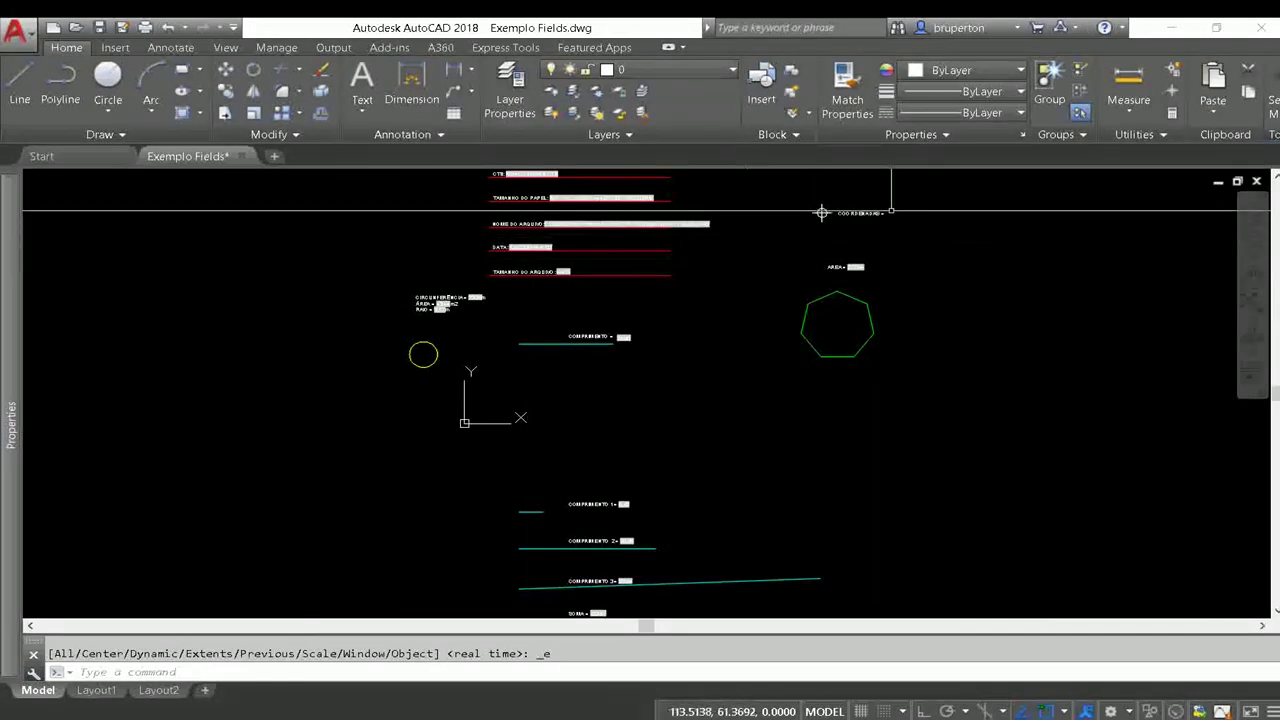
Add an Objects > Object field showing the point marker's Position to the COORDENADAS = label
scroll(885, 210, up, 5)
scroll(753, 247, up, 2)
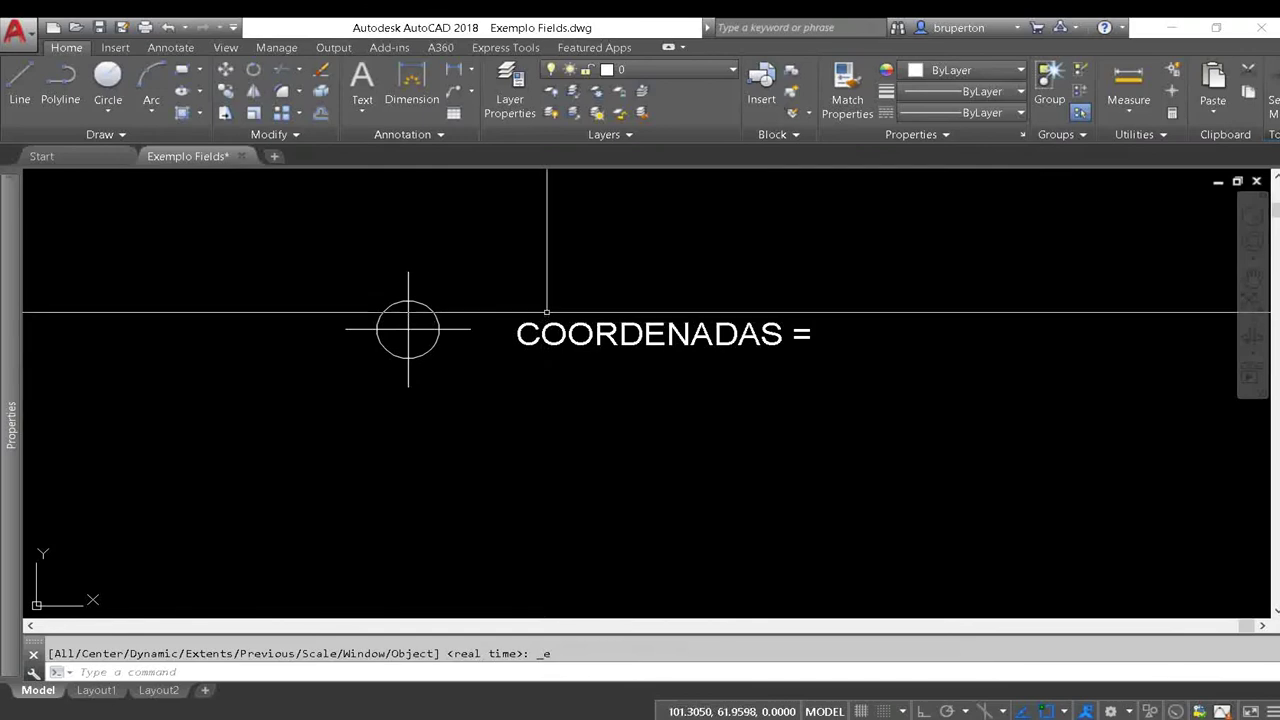
scroll(471, 283, down, 1)
scroll(500, 290, up, 3)
middle_drag(500, 290, 537, 392)
scroll(480, 412, down, 4)
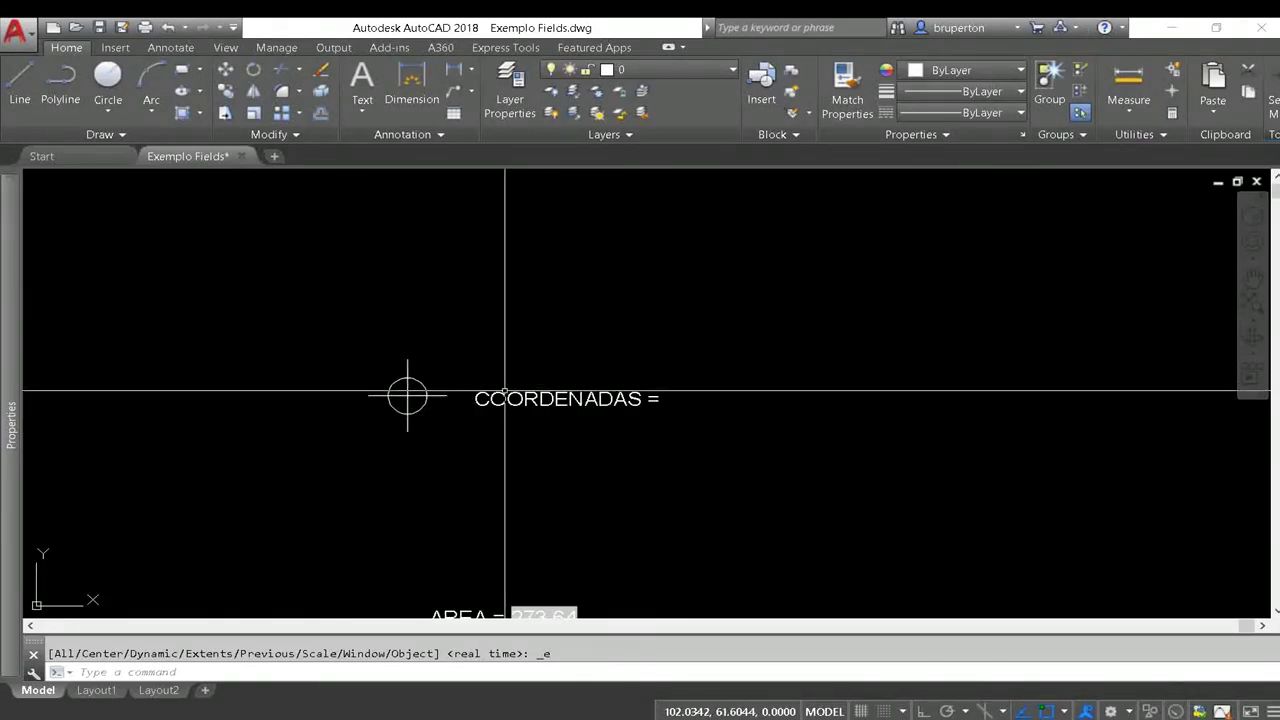
scroll(415, 397, up, 2)
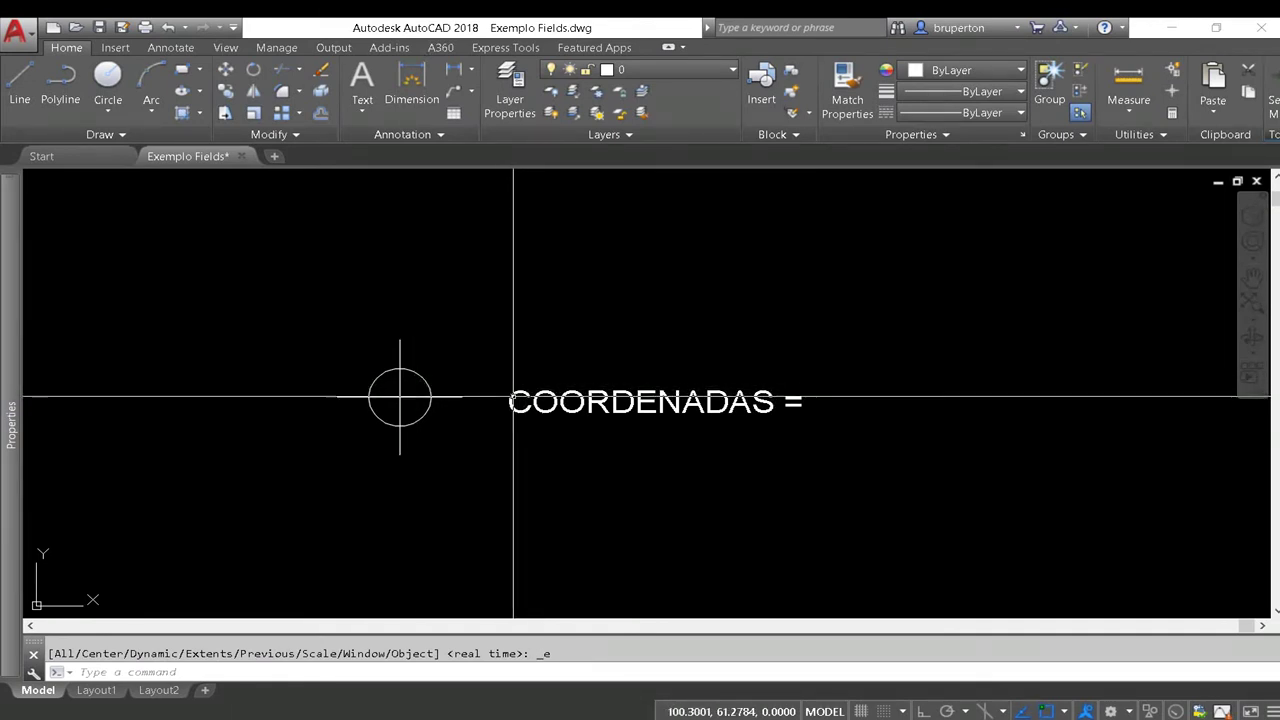
mouse_move(516, 399)
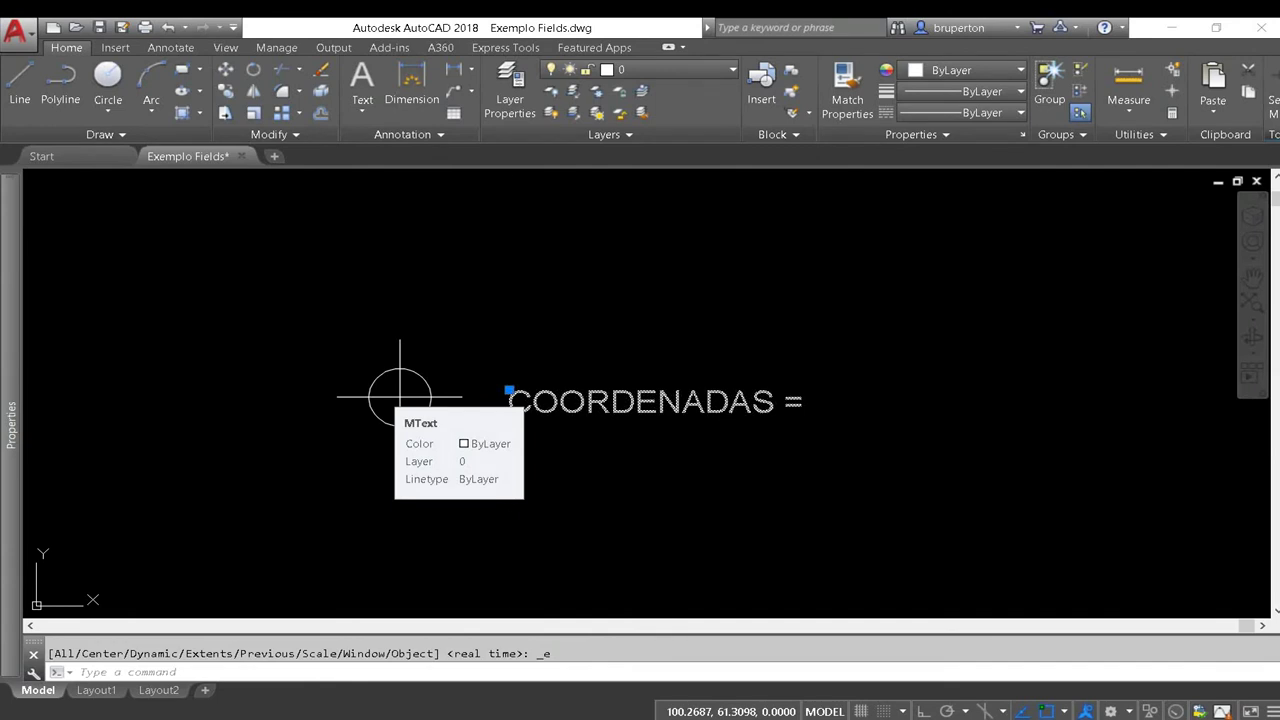
double_click(510, 402)
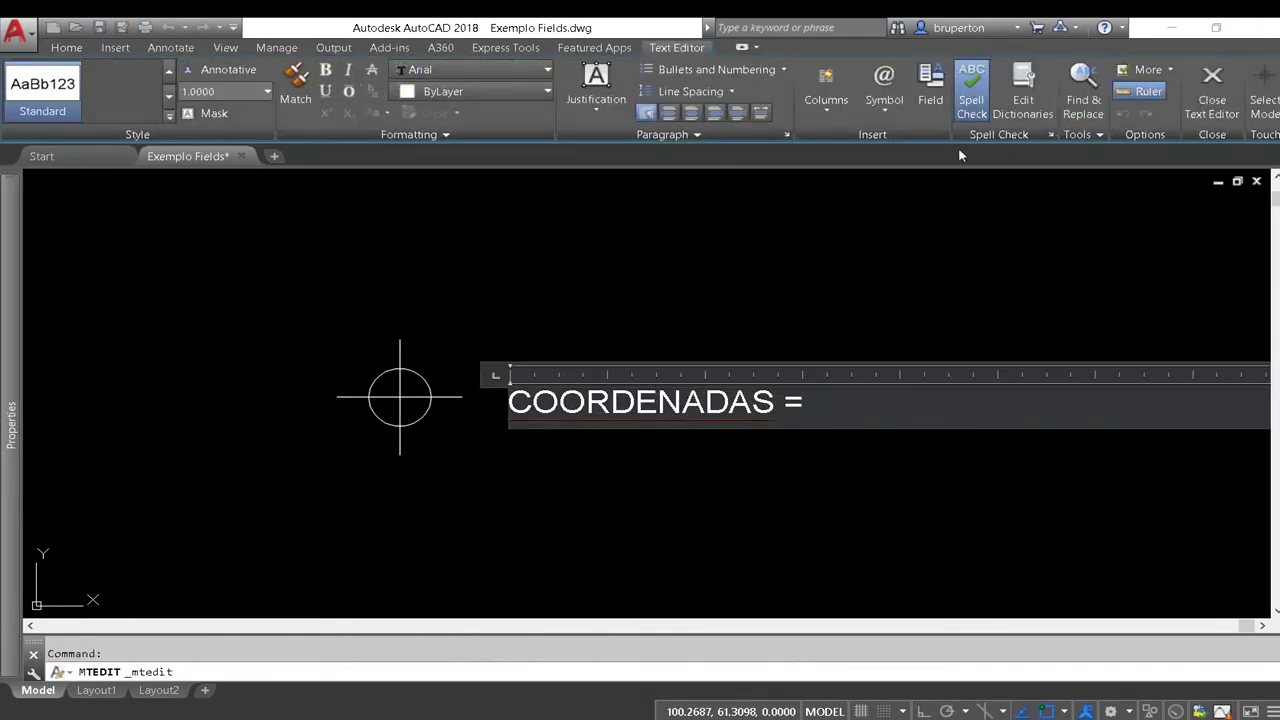
click(932, 107)
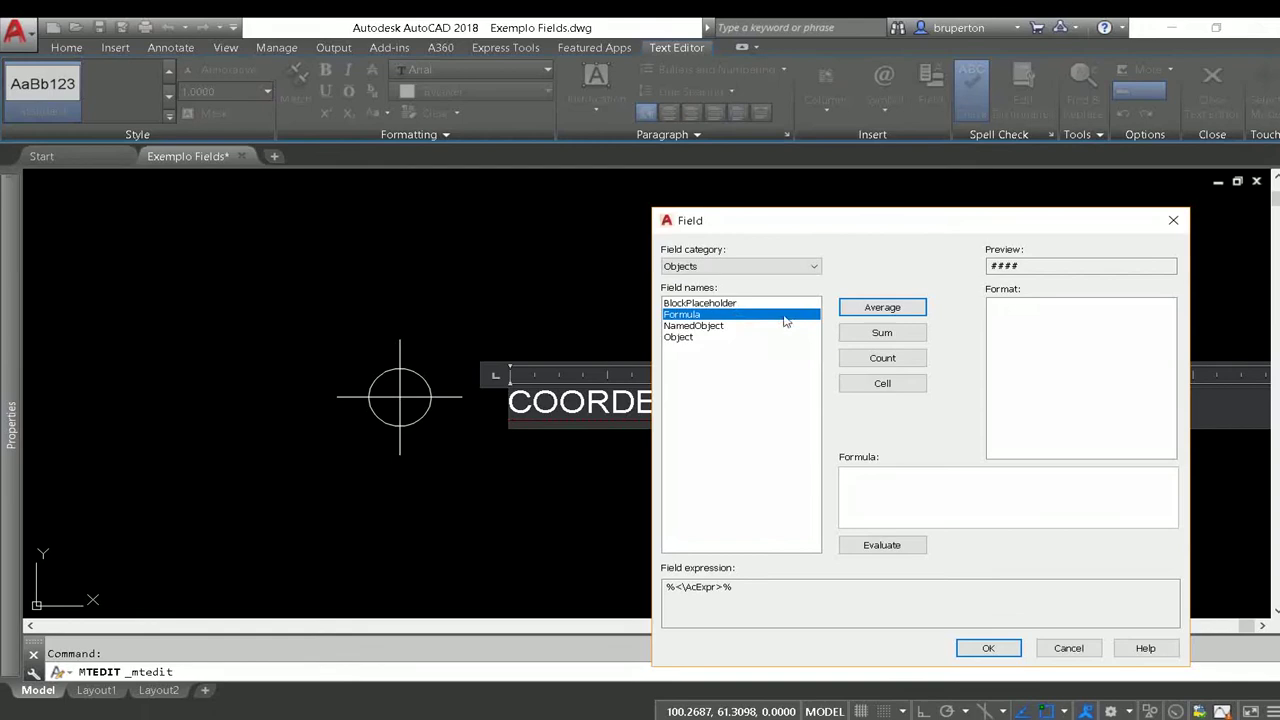
click(739, 268)
click(716, 328)
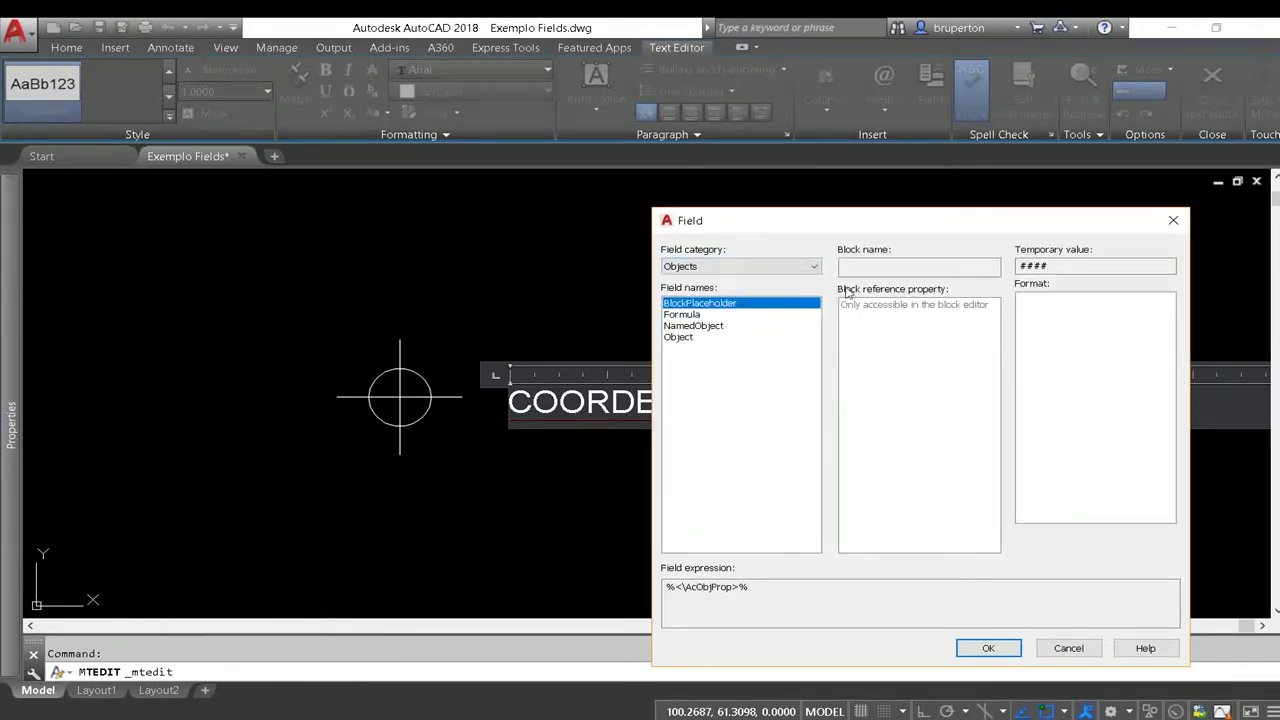
click(681, 337)
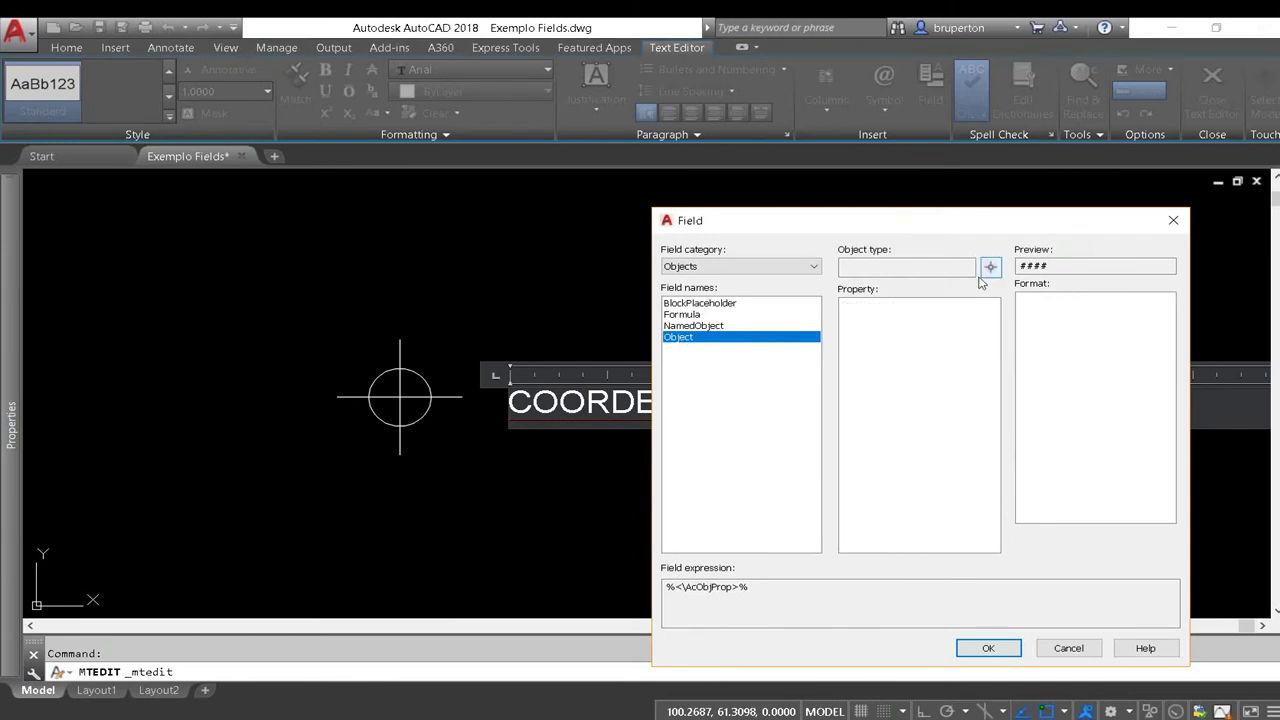
click(990, 267)
click(380, 409)
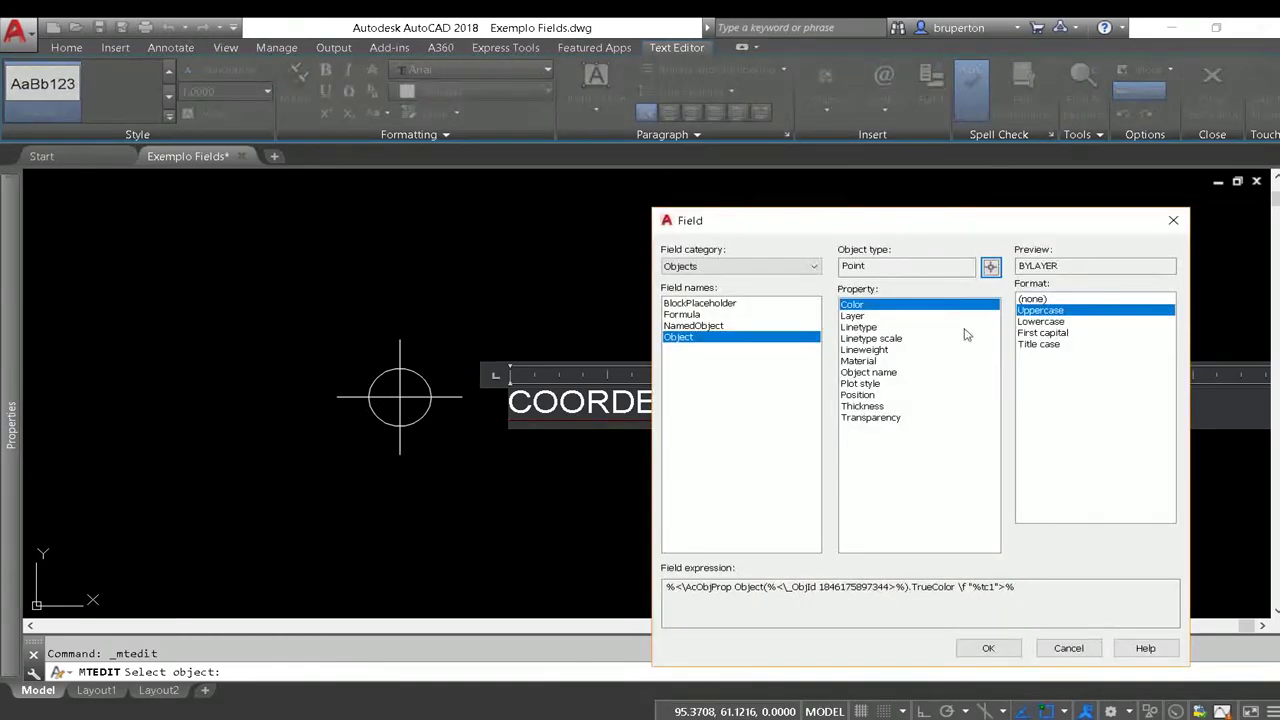
click(857, 396)
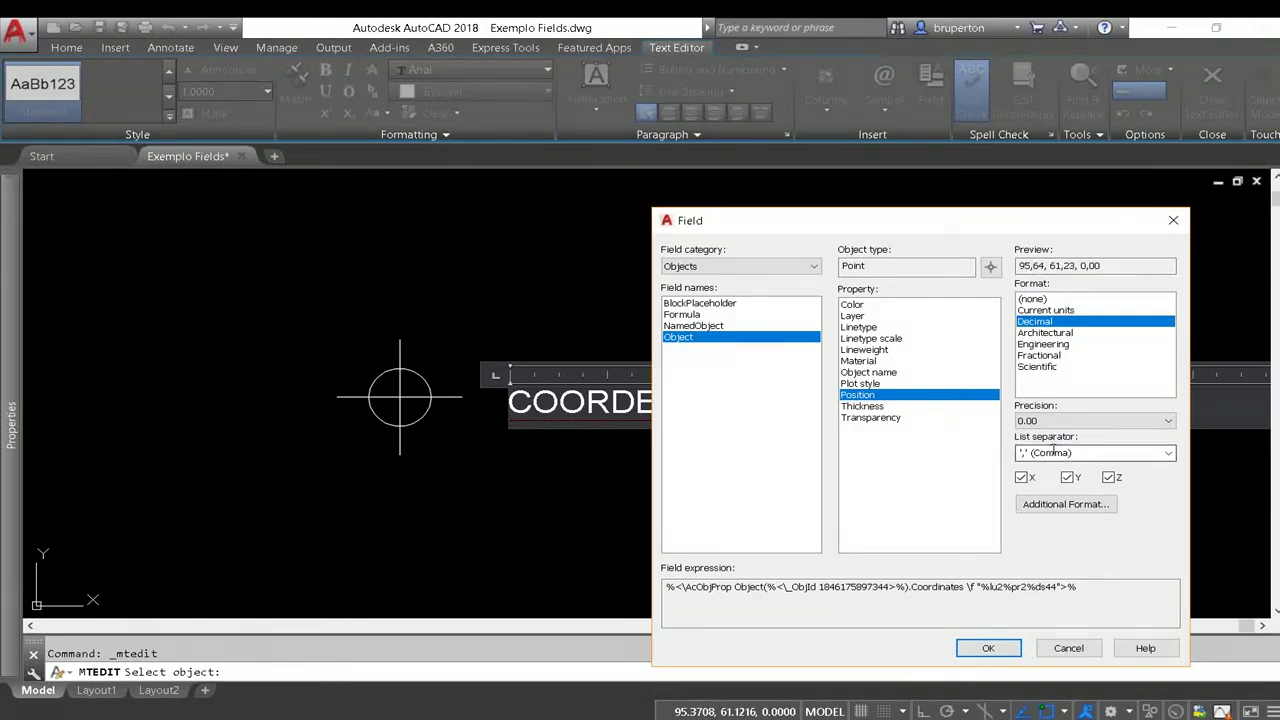
Format the coordinates with period decimals and comma separators, and insert the field
click(1055, 507)
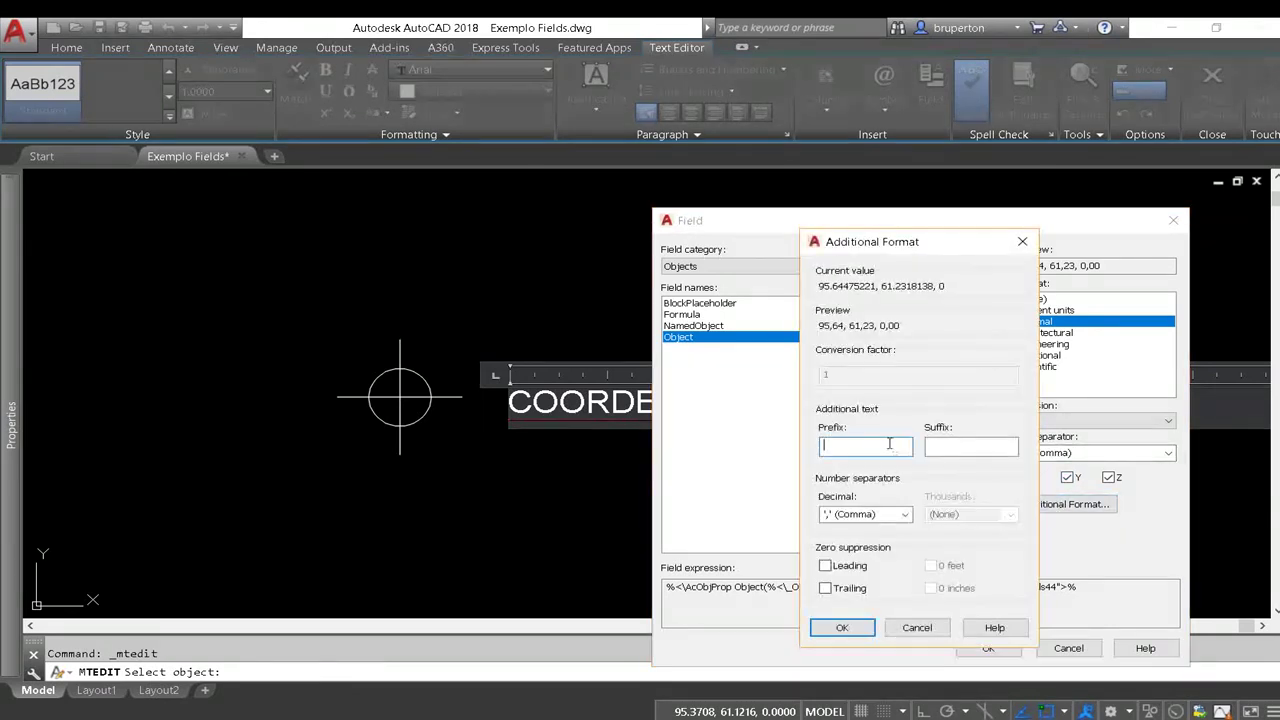
click(864, 531)
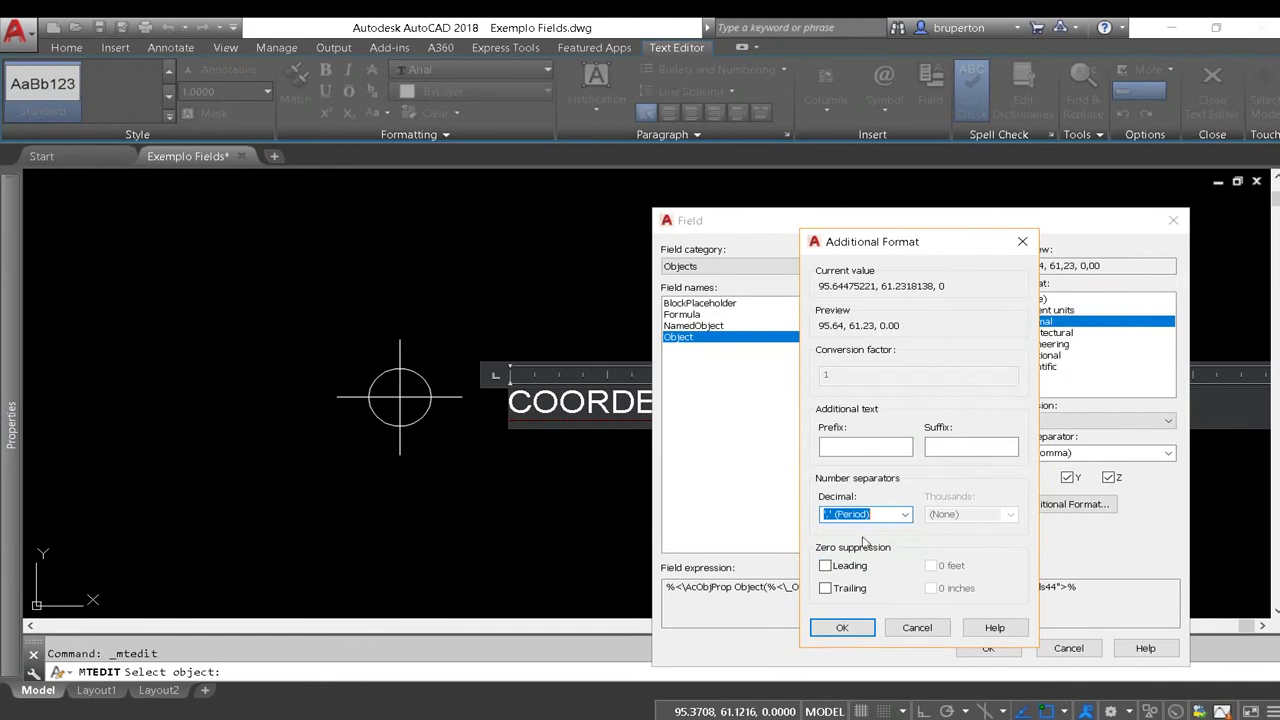
click(842, 628)
click(1168, 455)
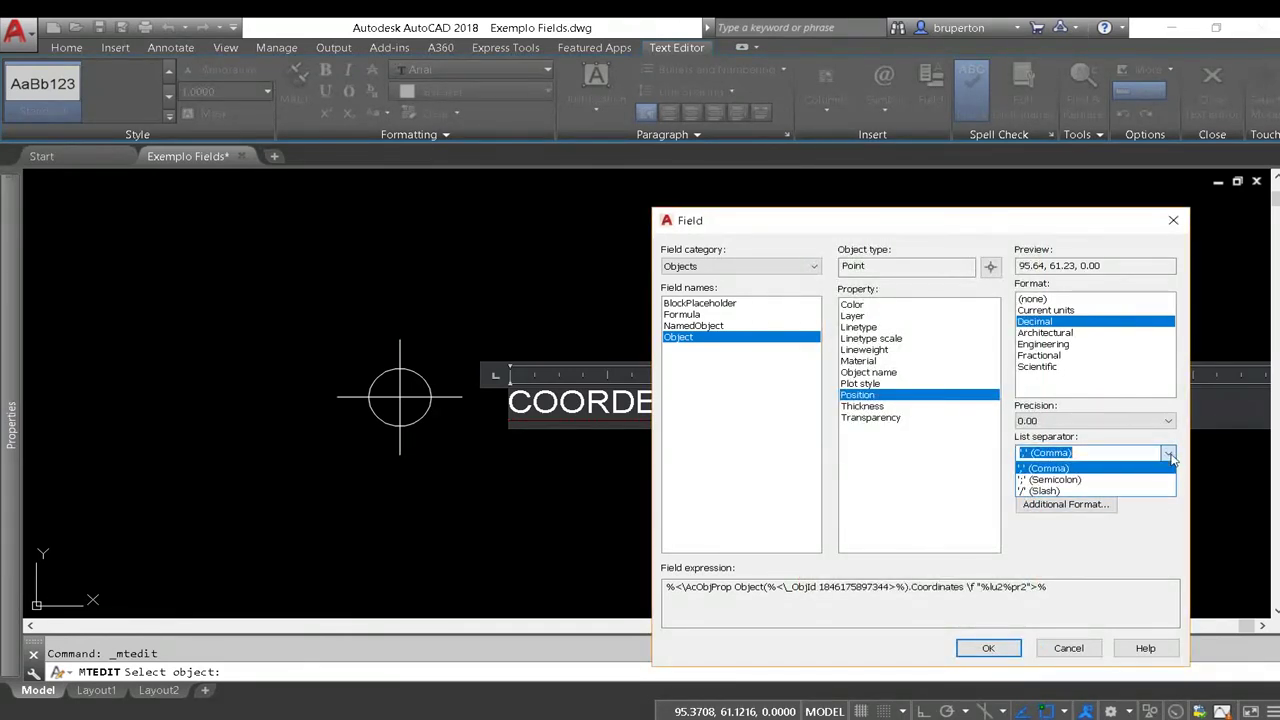
click(1169, 451)
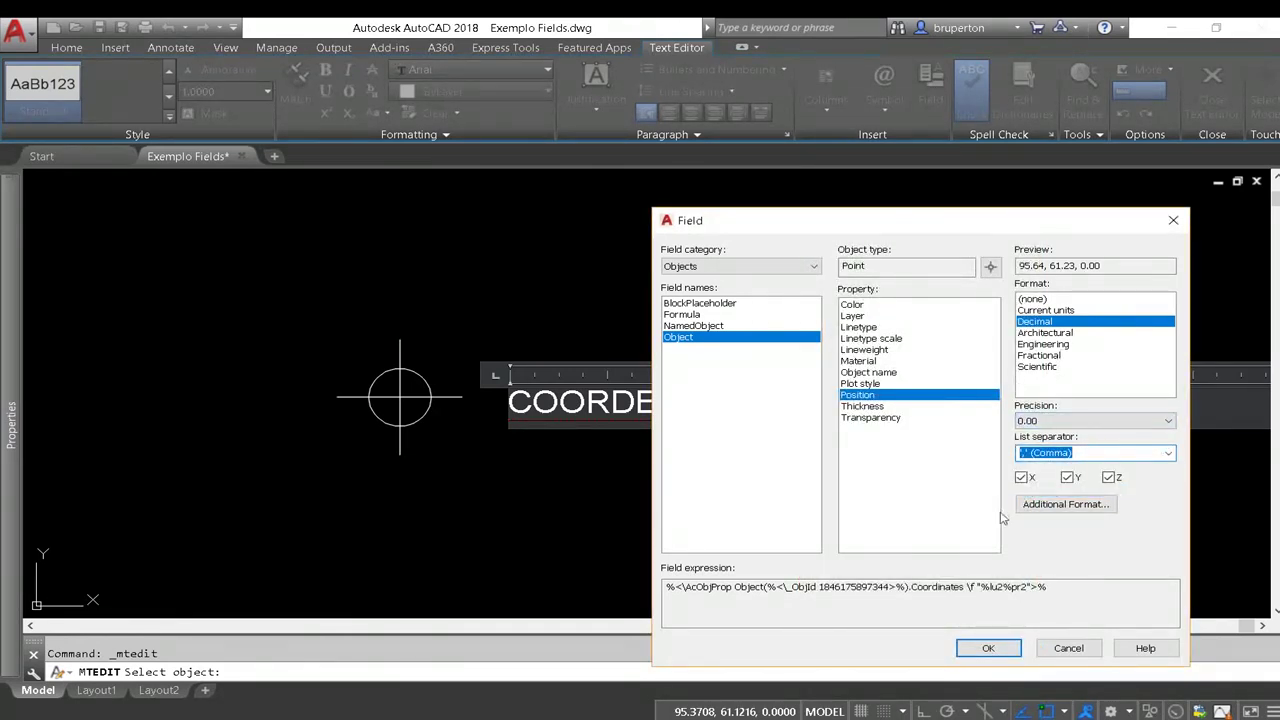
click(988, 648)
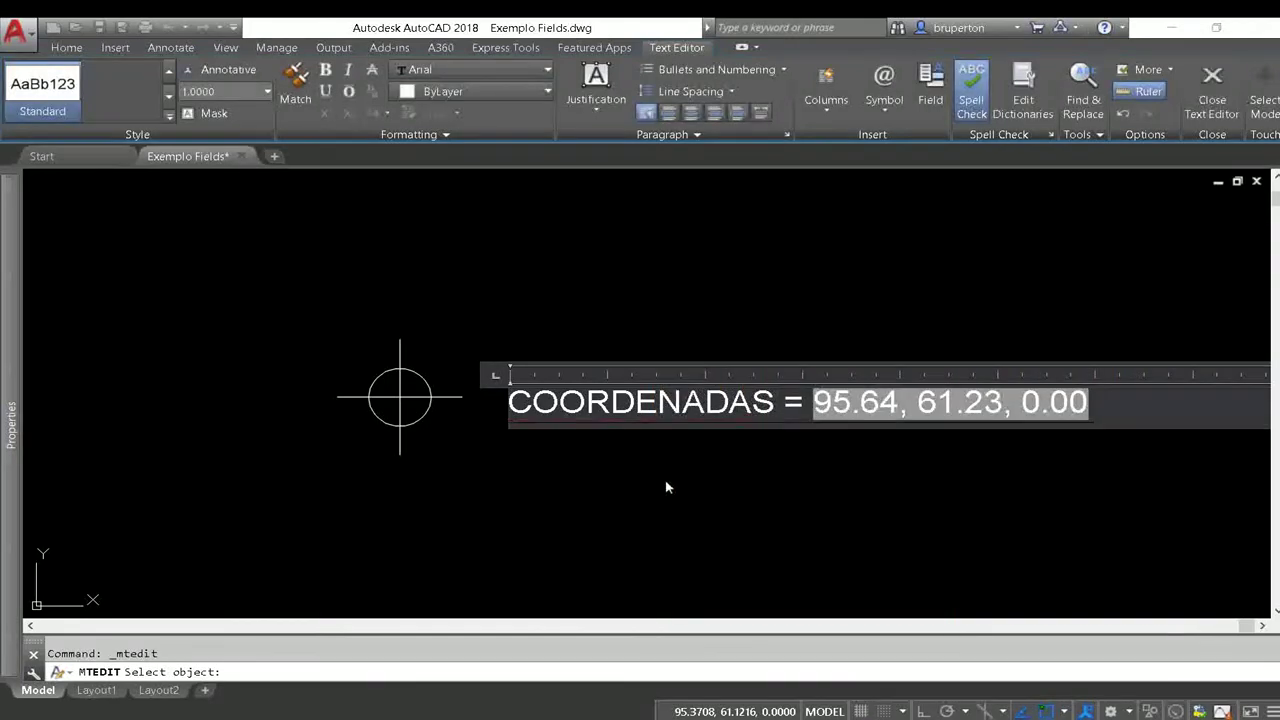
click(833, 483)
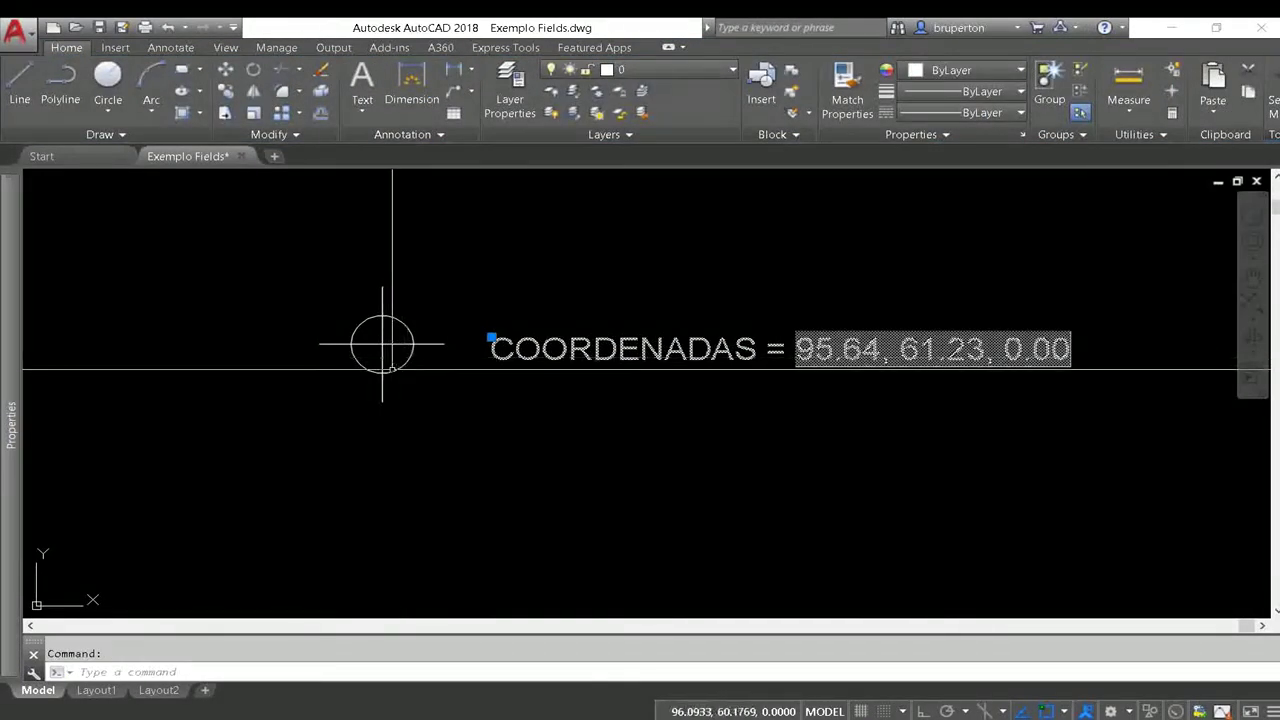
Move the point marker, regenerate, and place the coordinate label beside it
click(383, 344)
click(287, 435)
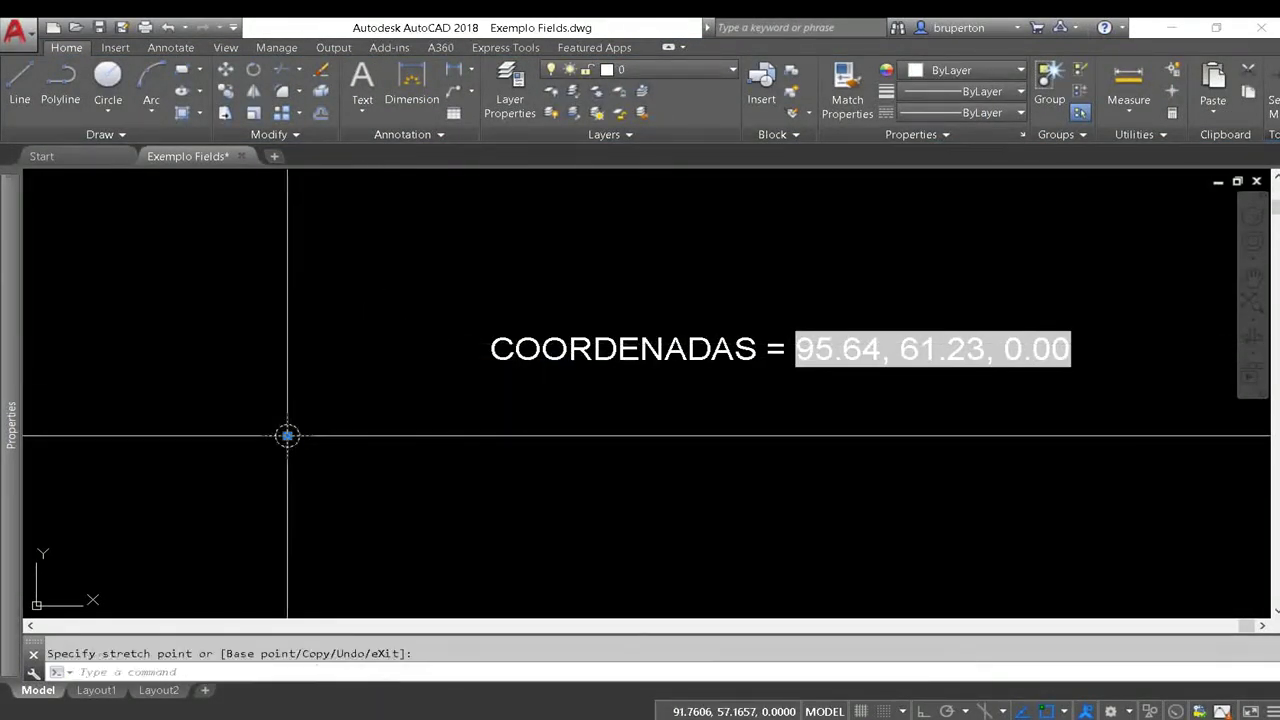
text(re)
key(Return)
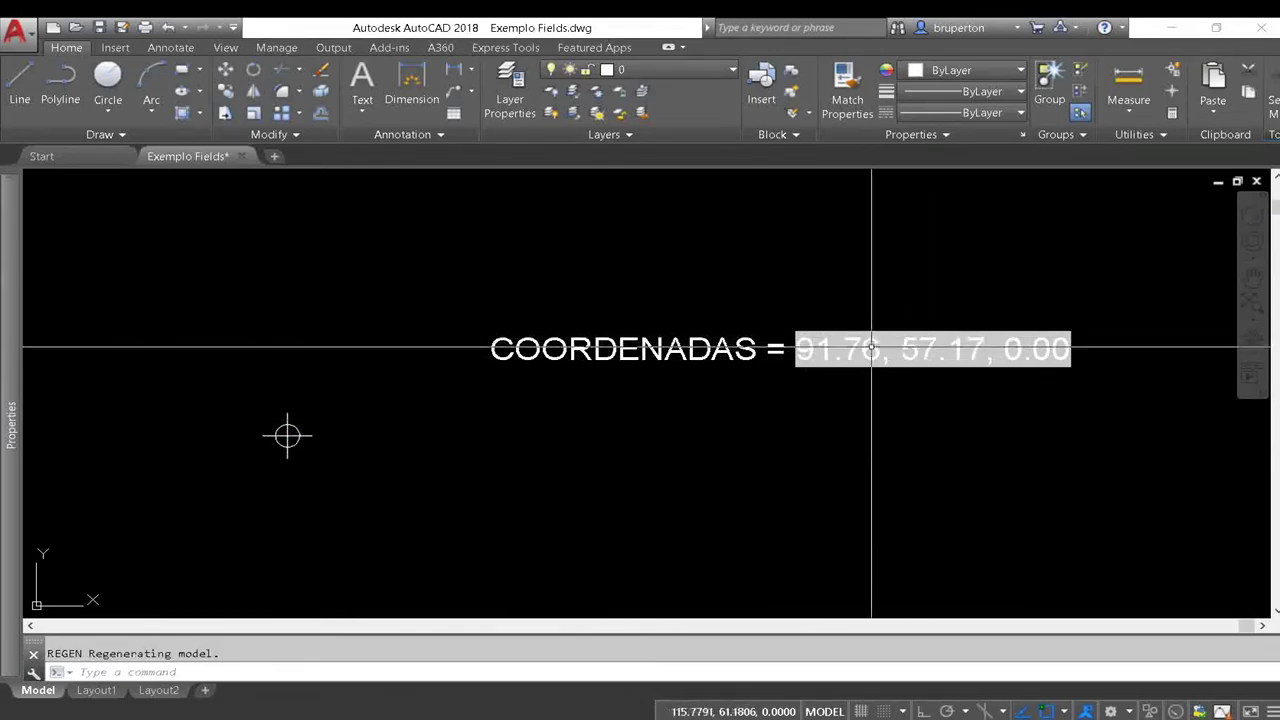
click(570, 377)
click(531, 348)
click(491, 340)
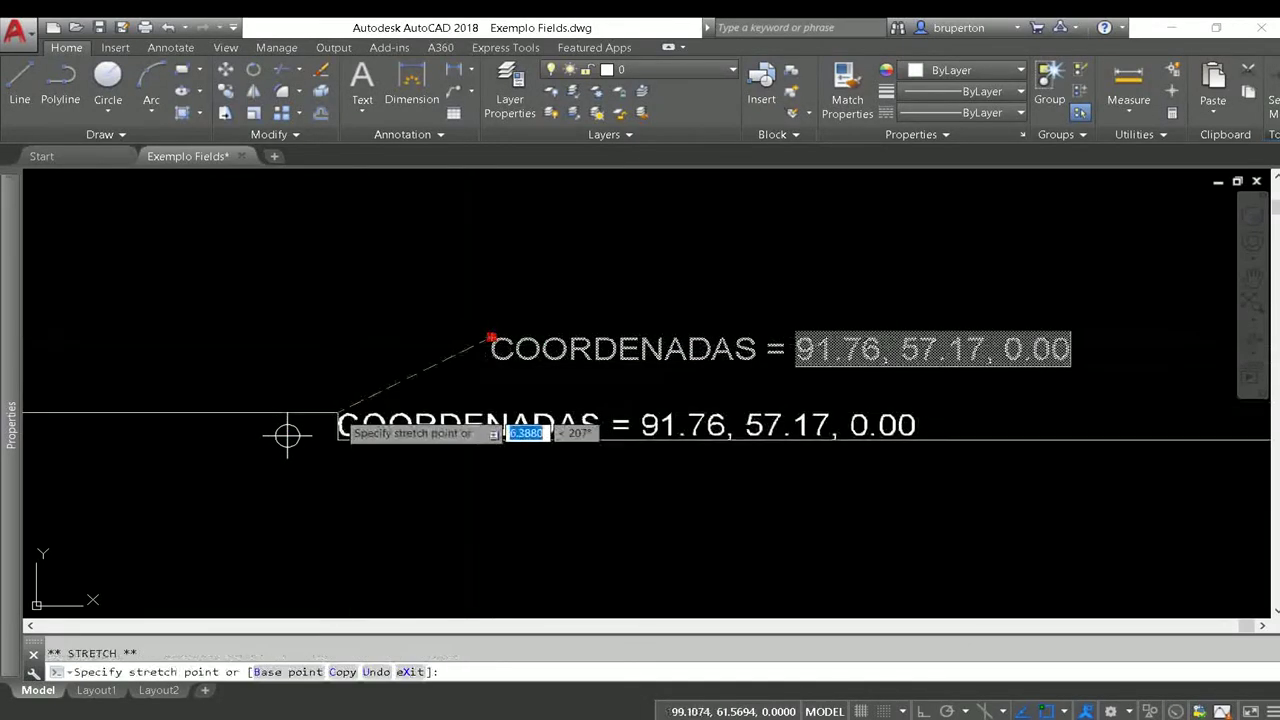
click(287, 435)
key(Escape)
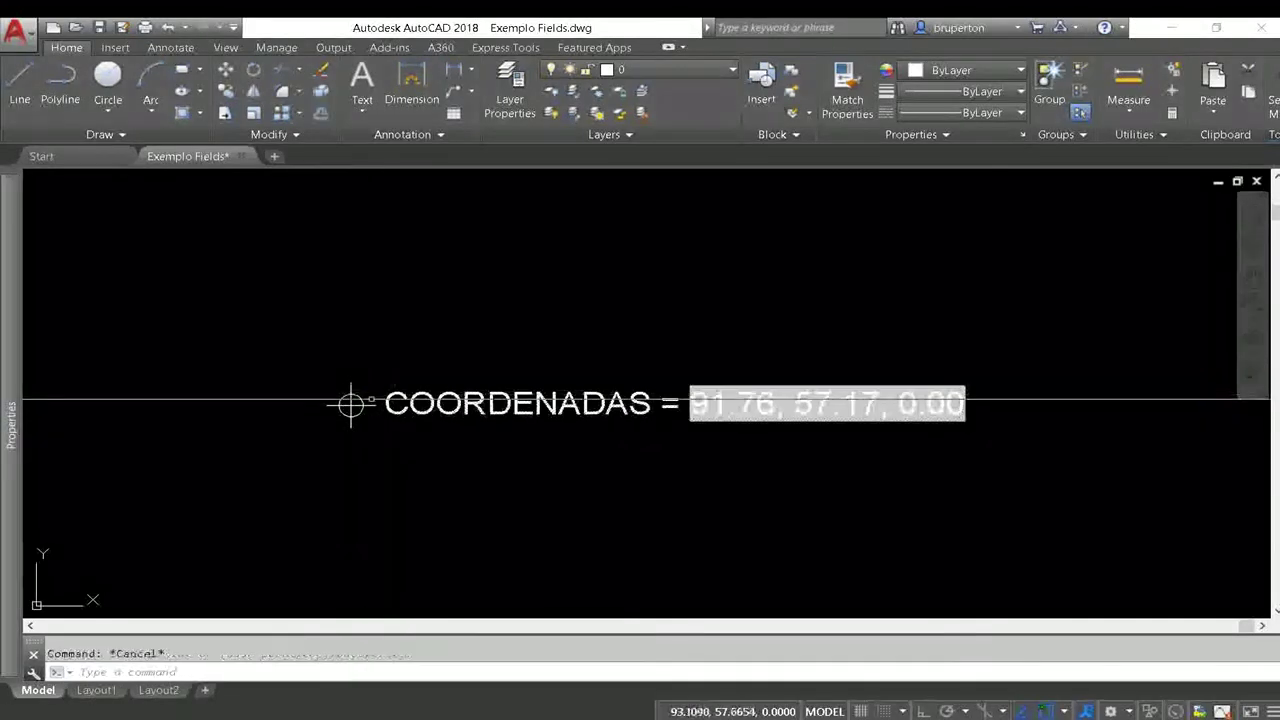
Delete the COORDENADAS = prefix so only the coordinate field remains
double_click(384, 403)
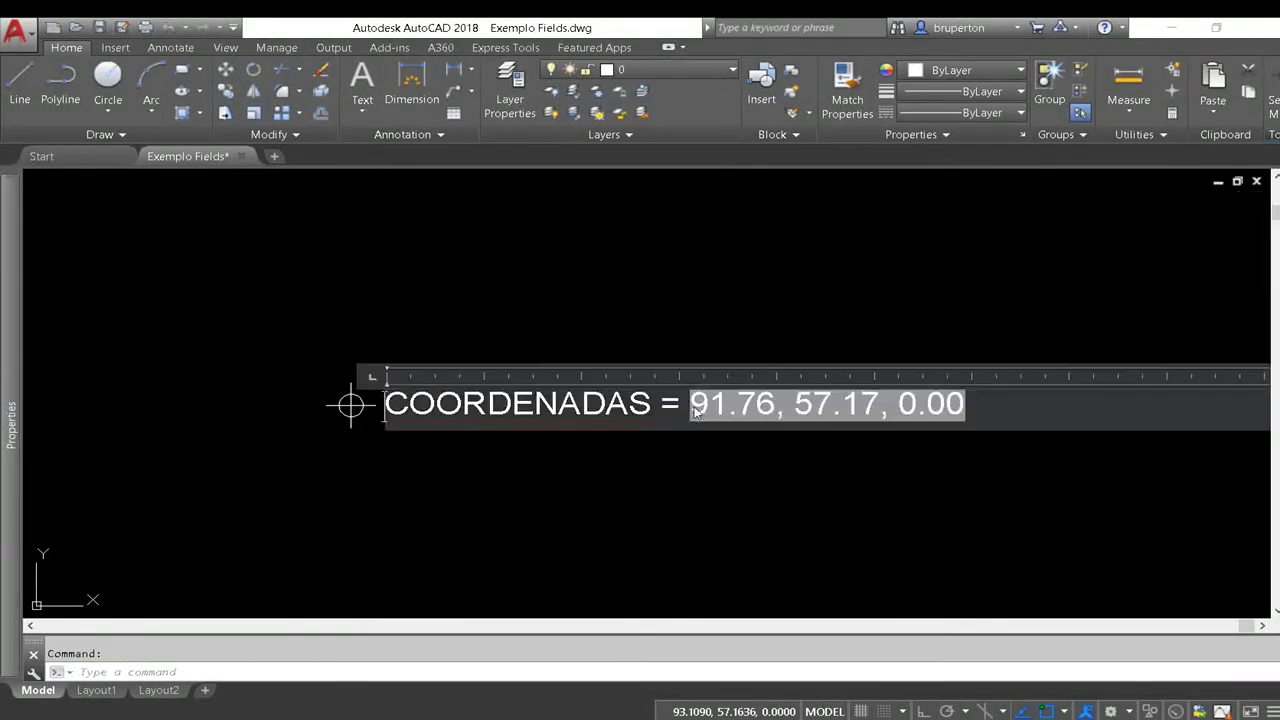
key(ctrl+a)
key(Delete)
key(ctrl+z)
click(605, 415)
drag(633, 405, 349, 406)
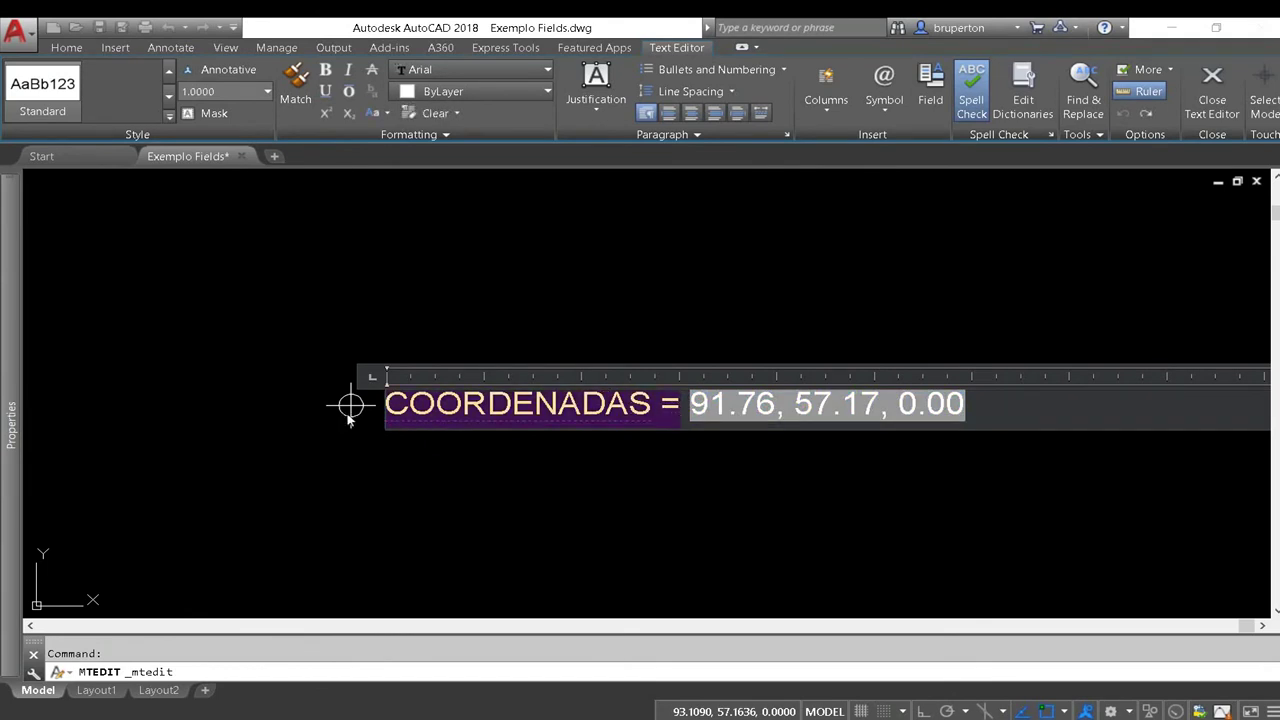
key(Delete)
click(351, 405)
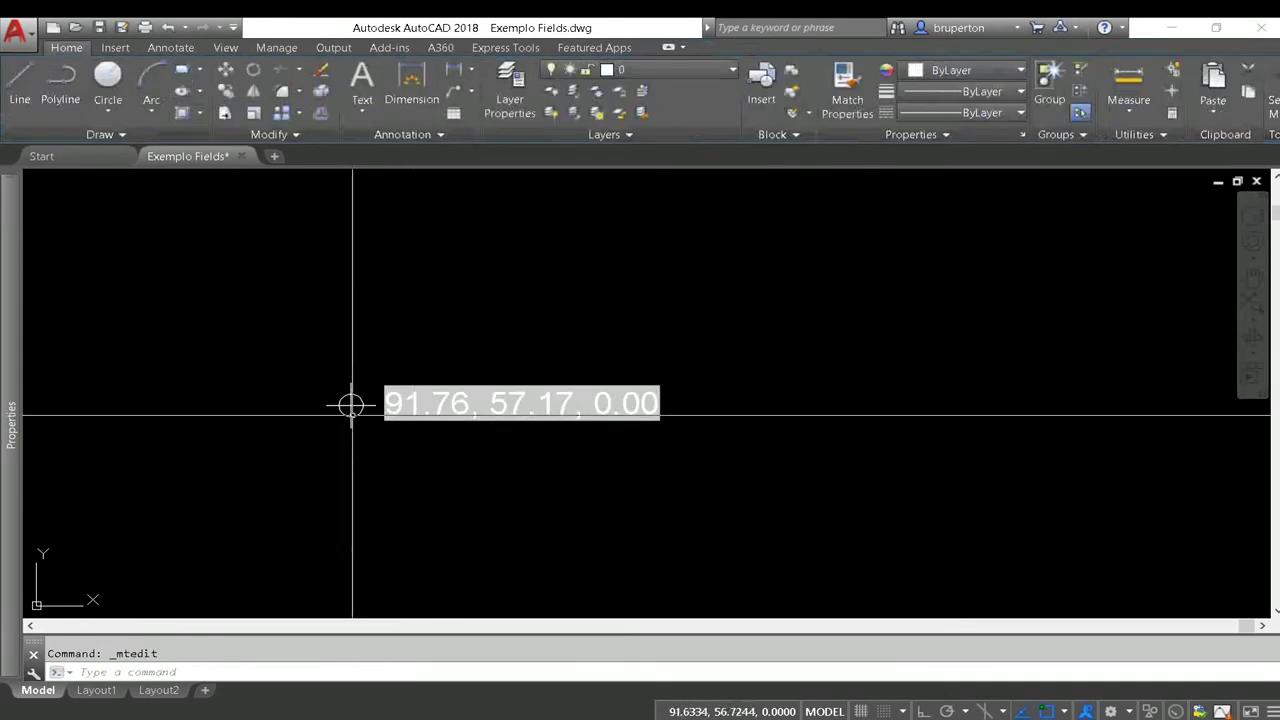
Start a new block definition with the B command
middle_drag(351, 405, 449, 357)
text(B)
key(Return)
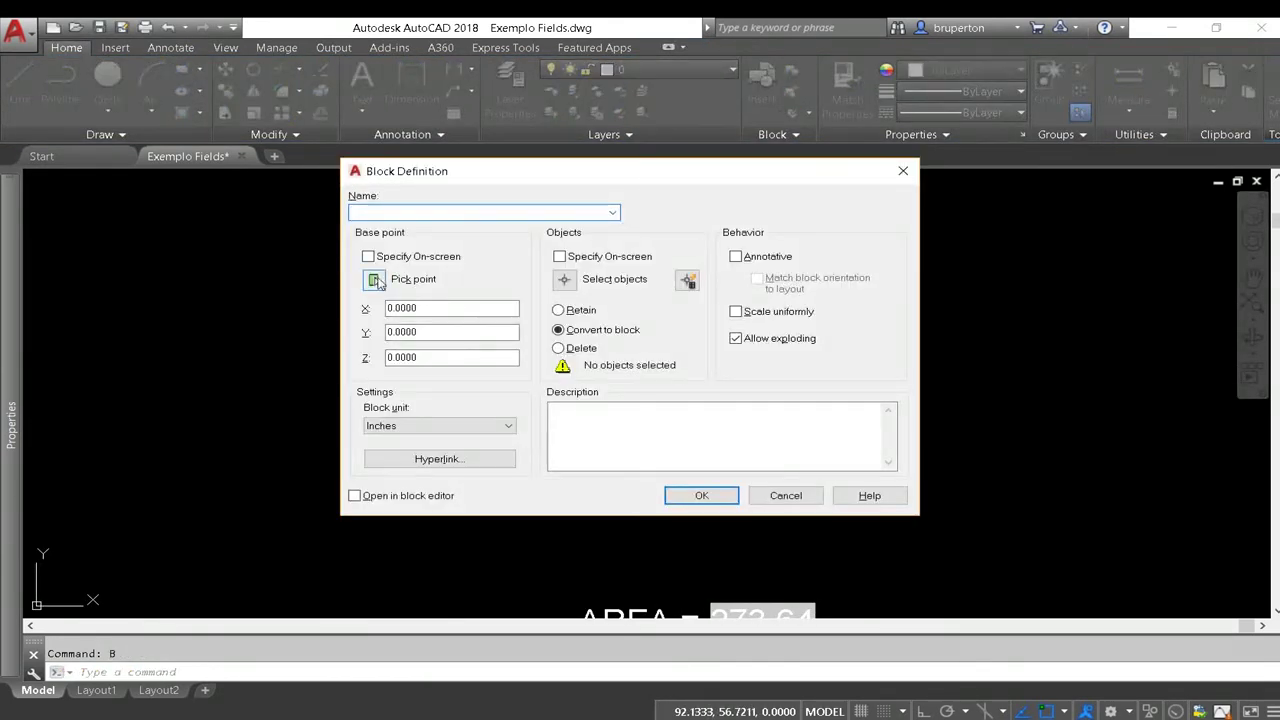
Create block 'ponto' from the point marker and its label, based at the marker
click(376, 281)
click(449, 357)
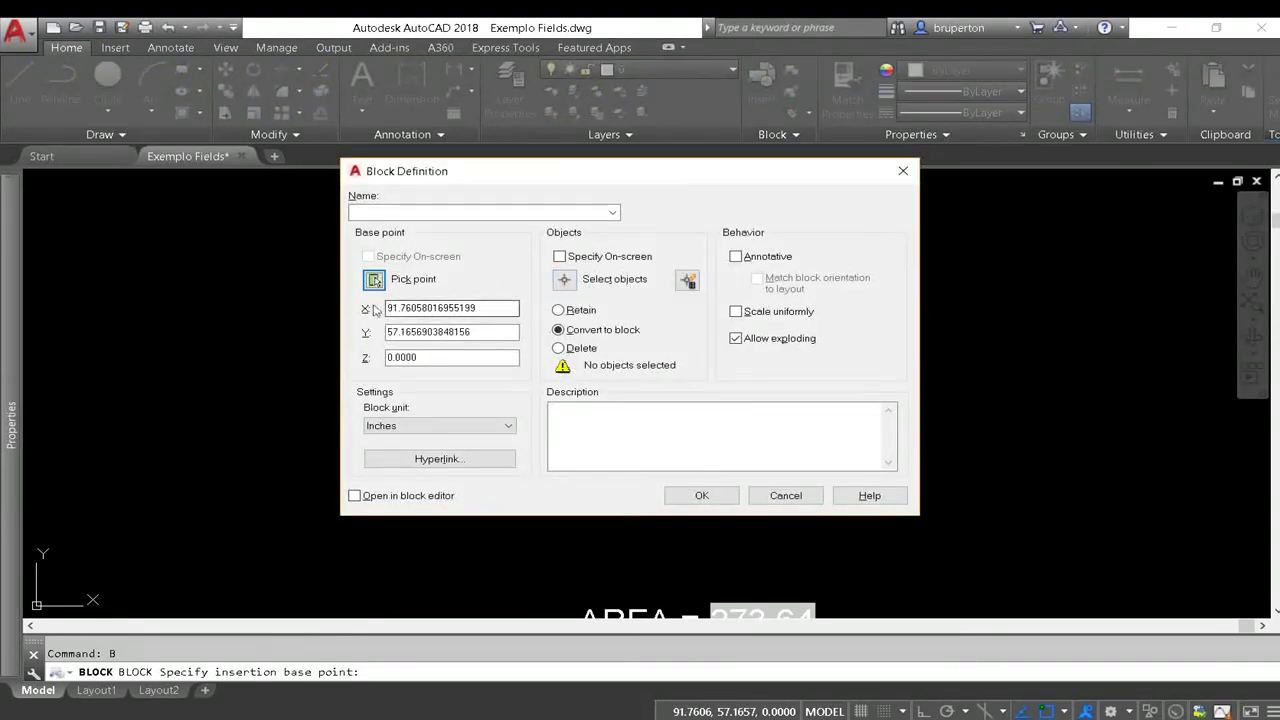
click(565, 280)
click(400, 294)
click(831, 414)
key(Return)
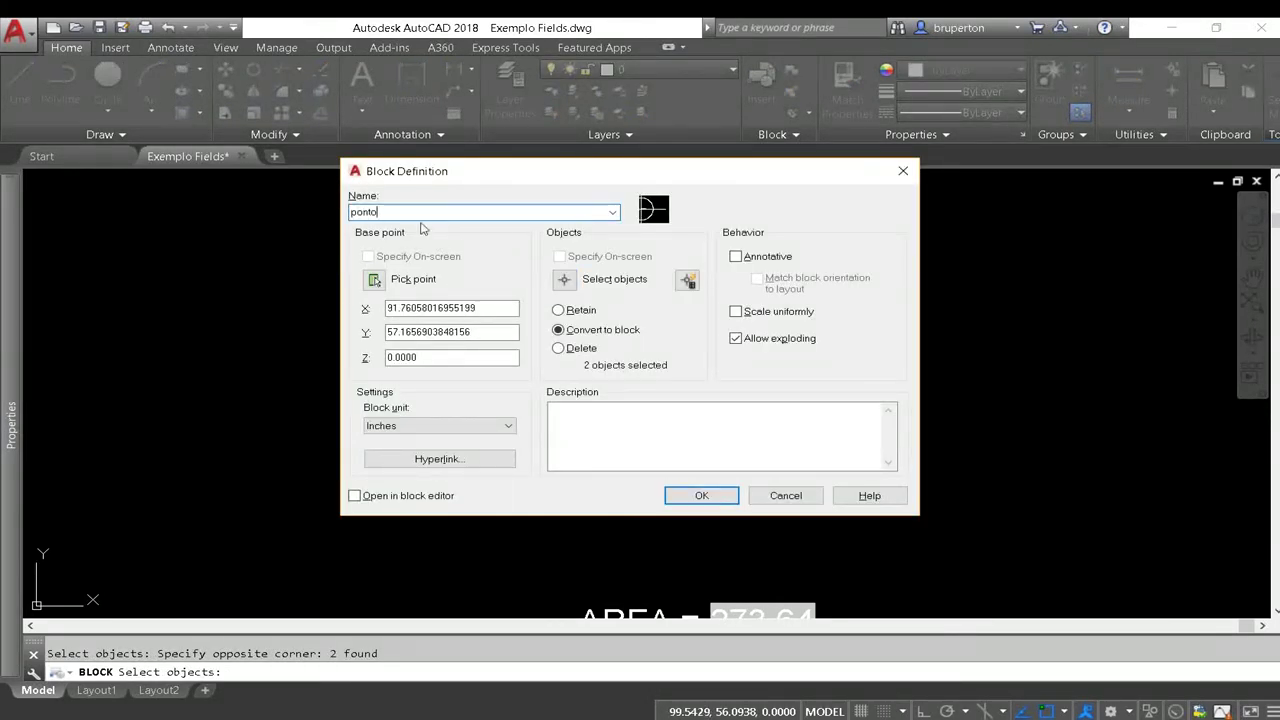
key(Return)
Try repositioning the ponto block and its field text, cancelling both, and refresh the fields
click(440, 345)
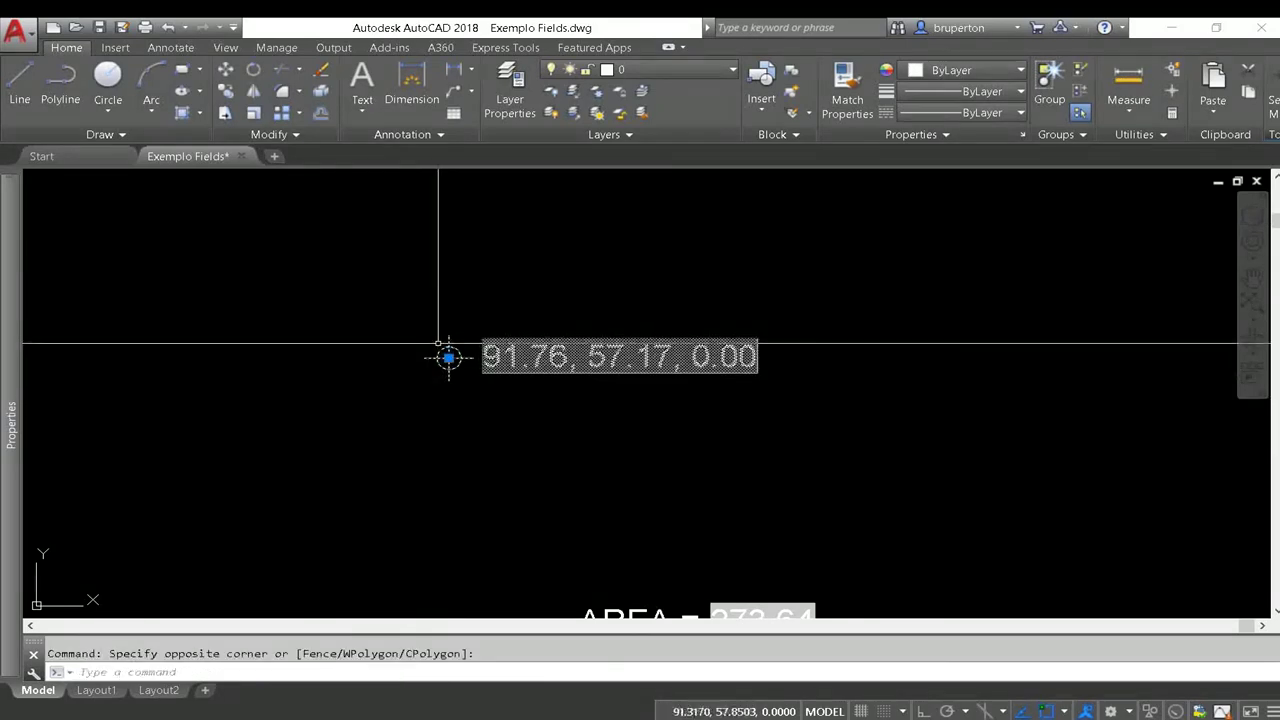
click(449, 357)
middle_drag(434, 349, 717, 314)
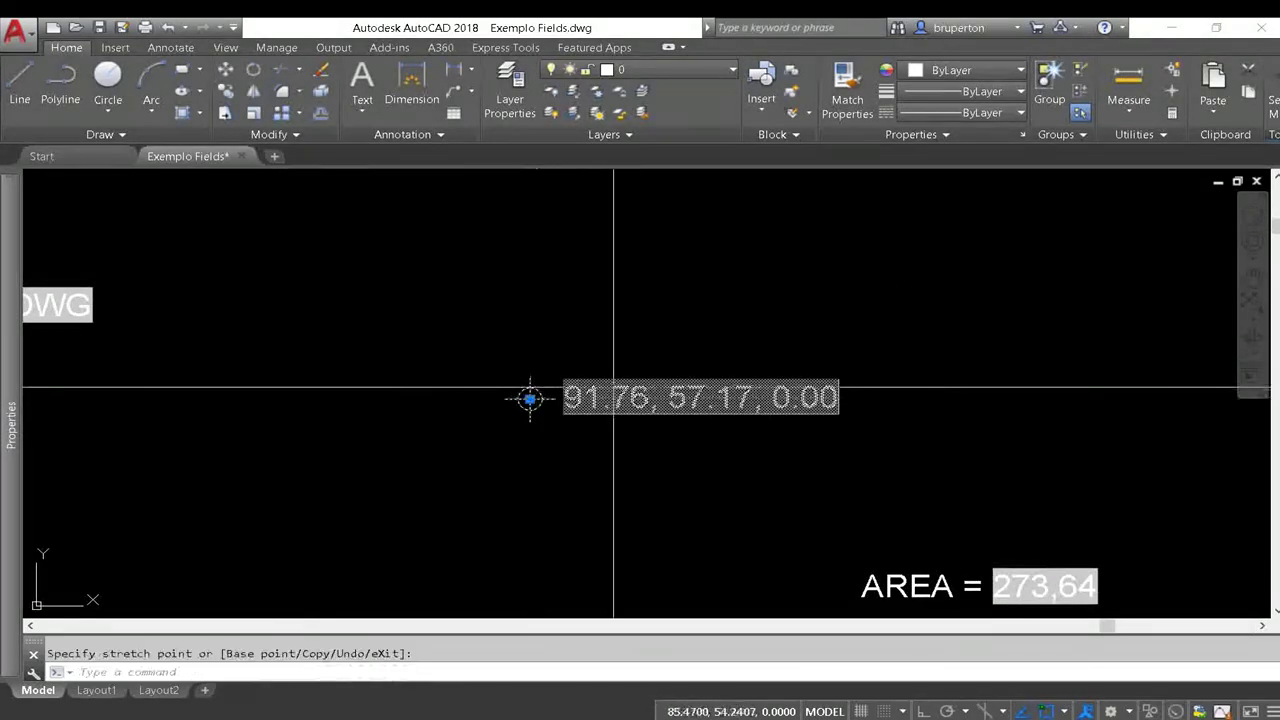
scroll(680, 388, up, 2)
key(Escape)
key(Return)
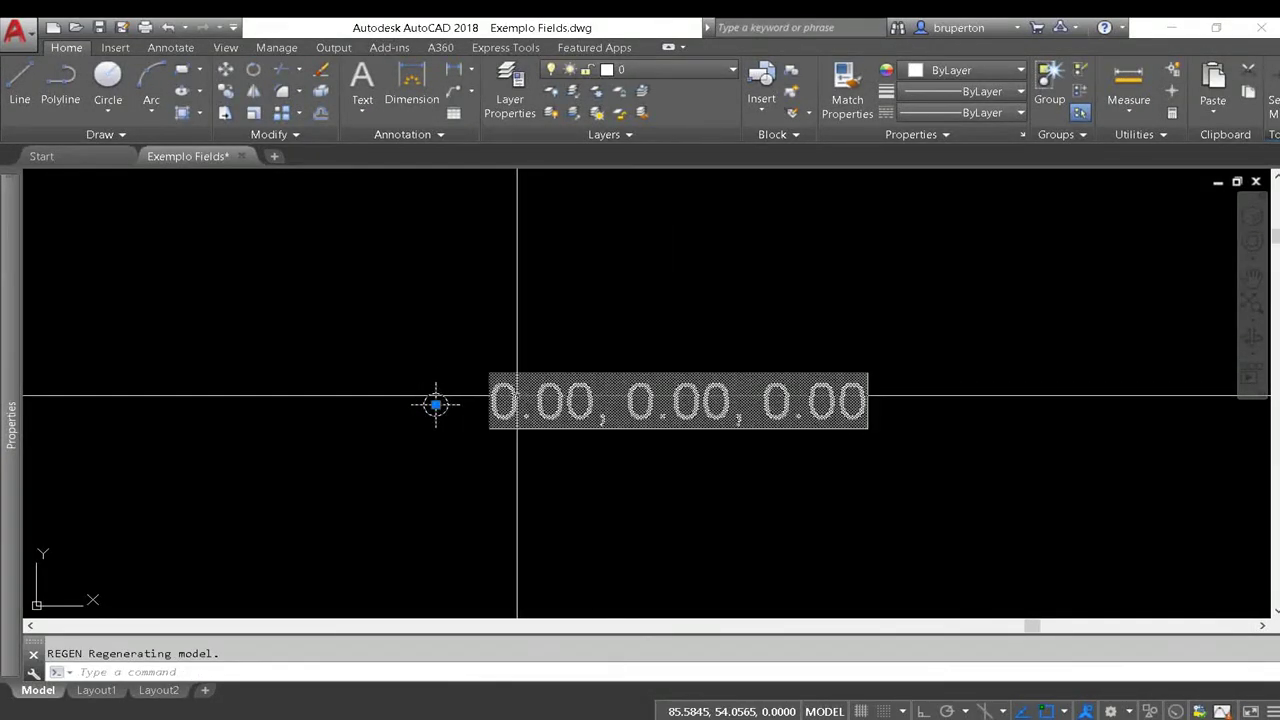
click(435, 404)
click(435, 404)
scroll(440, 392, down, 2)
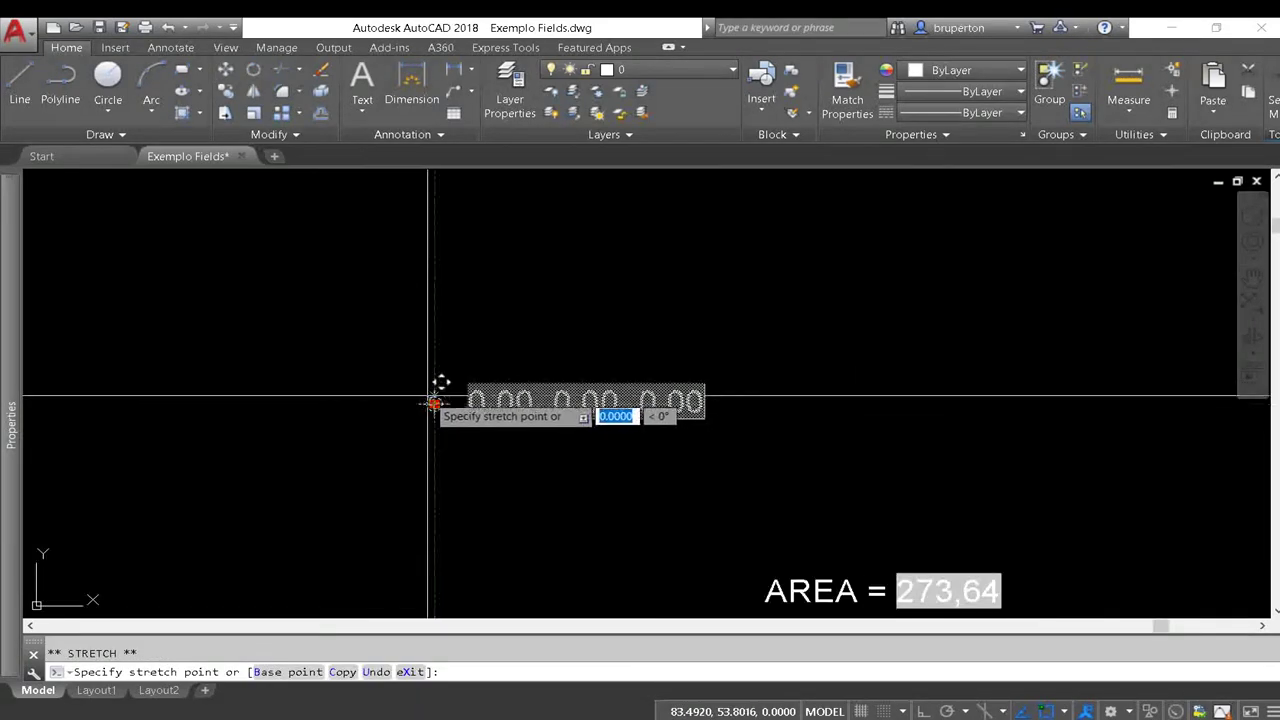
scroll(453, 302, up, 4)
key(Escape)
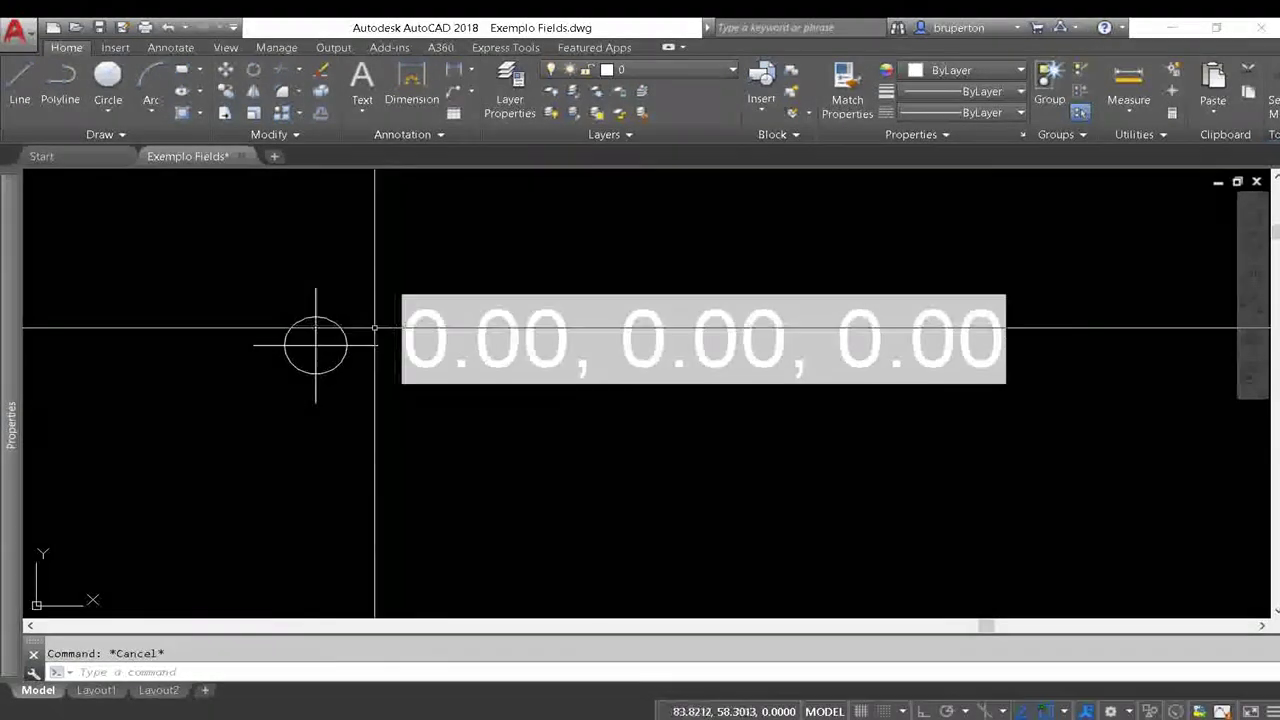
Select the marker and open it in the Block Editor
click(335, 343)
key(Escape)
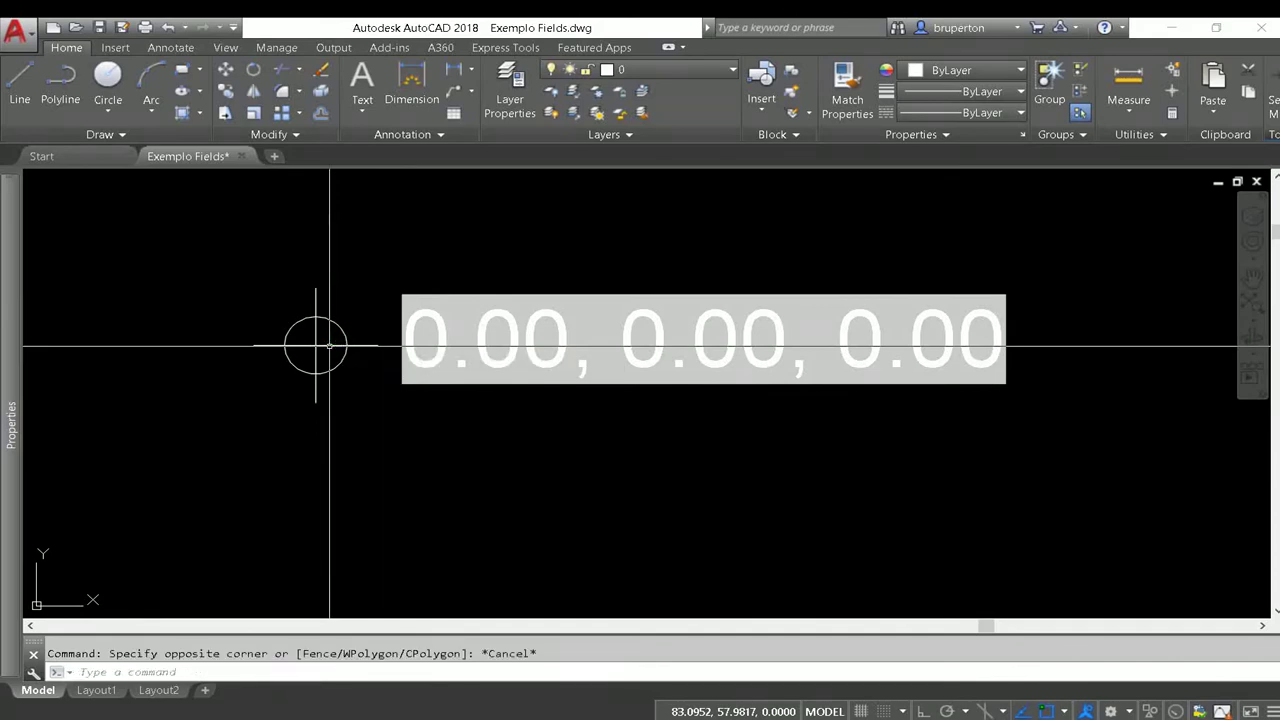
click(329, 347)
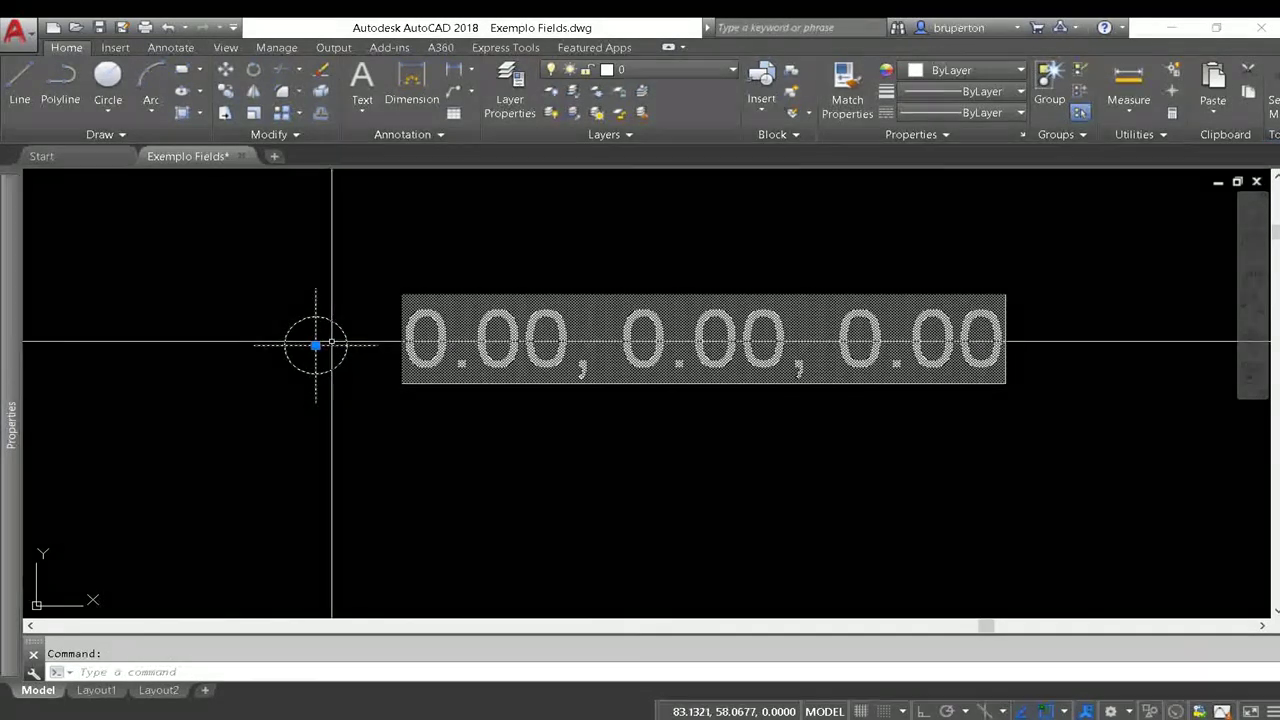
right_click(329, 346)
click(403, 304)
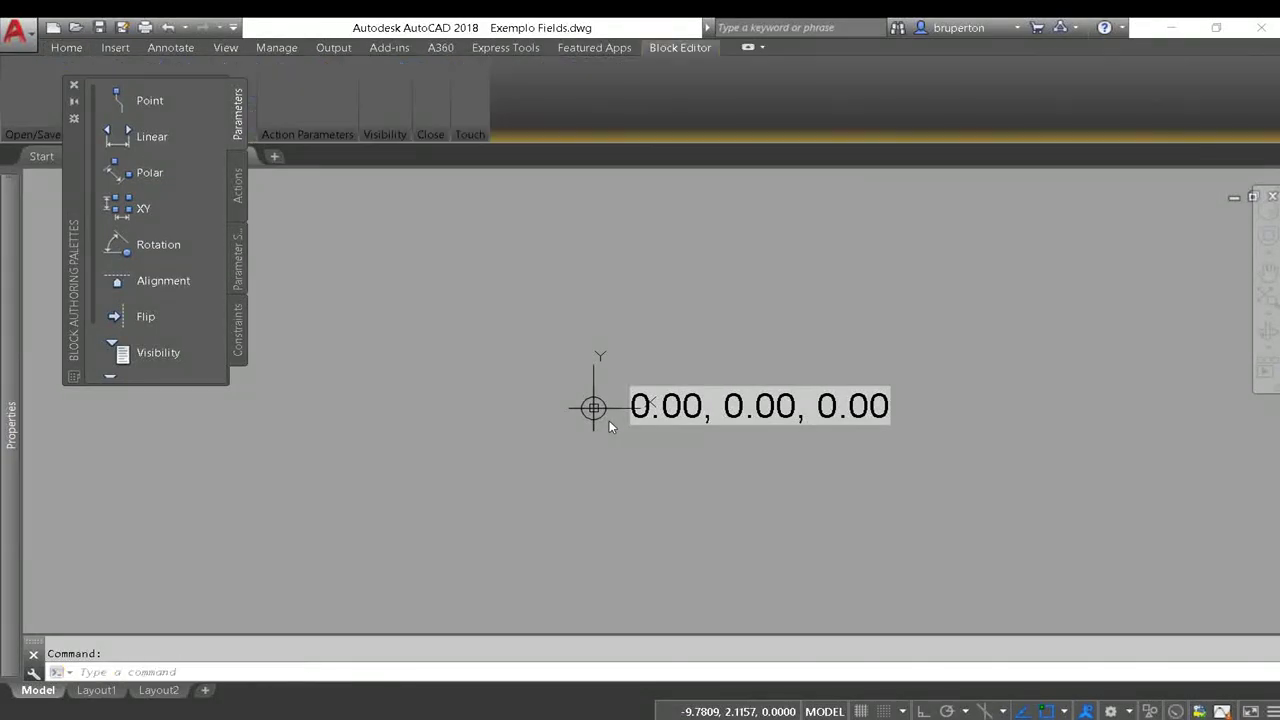
Query the circle centre's coordinates with ID
click(609, 421)
key(Escape)
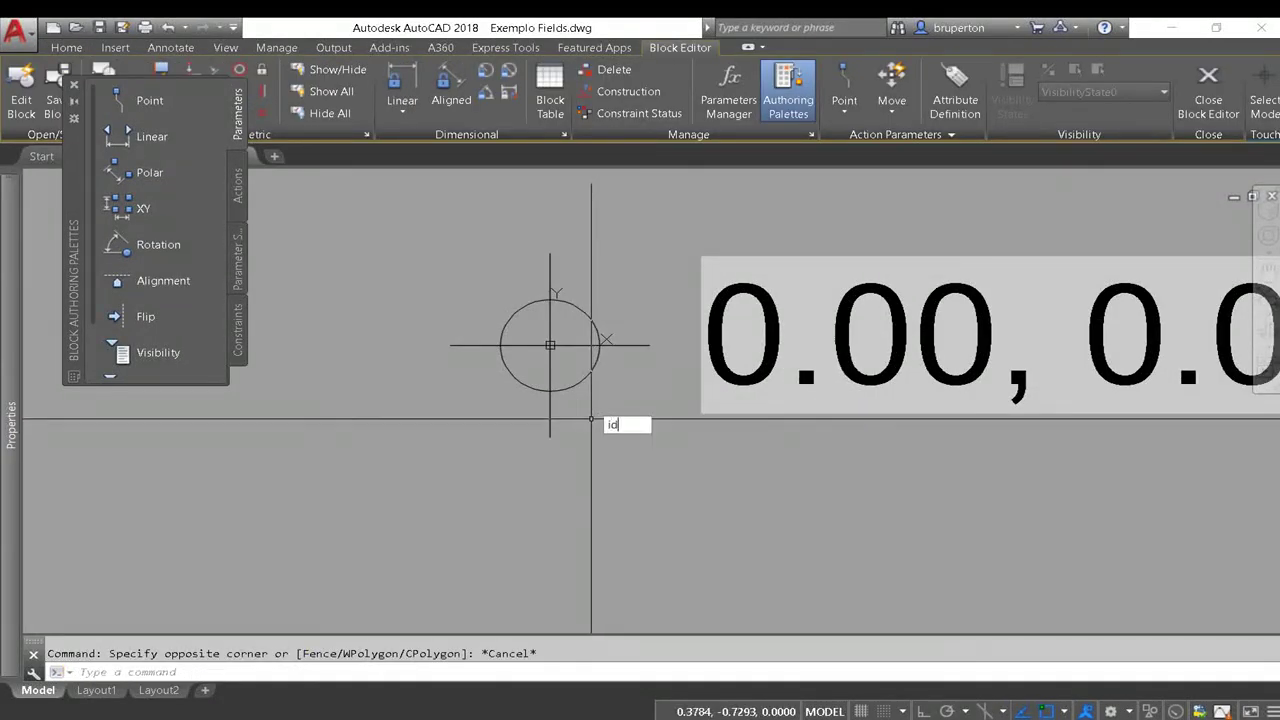
key(Return)
click(550, 346)
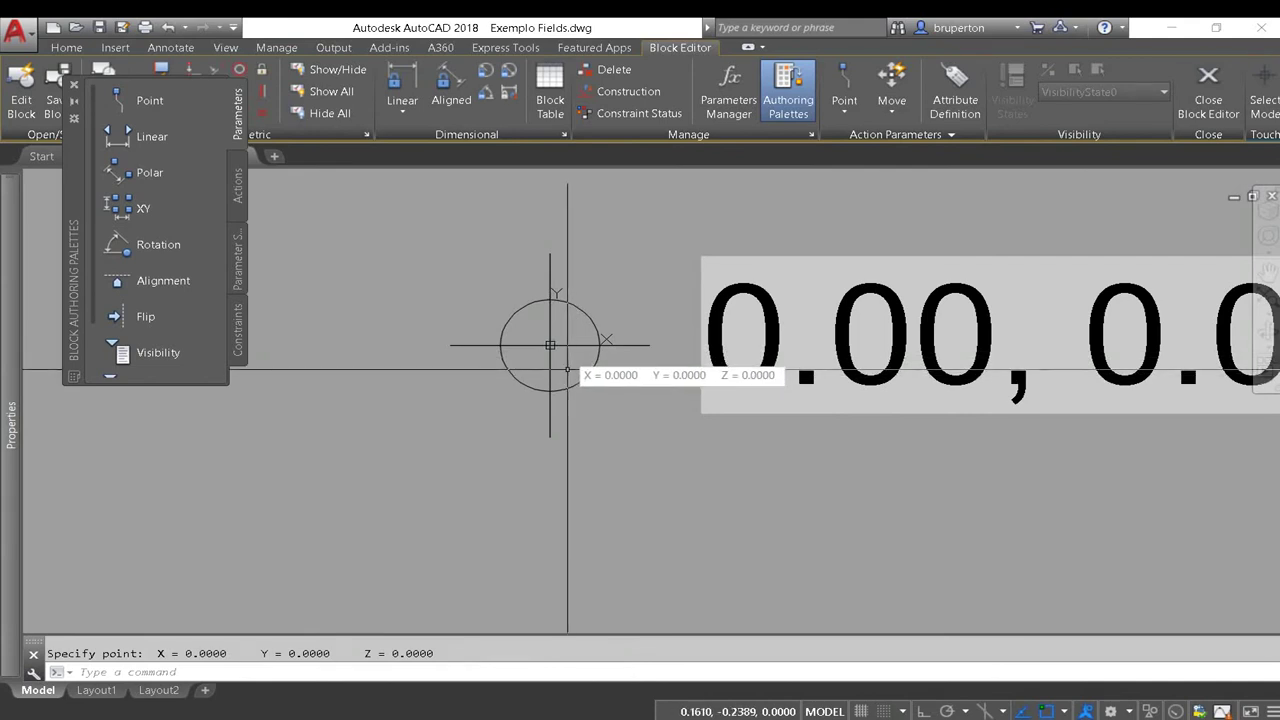
Close the Block Editor discarding changes, and regenerate so the field shows 82.87, 58.00, 0.00
scroll(492, 398, down, 2)
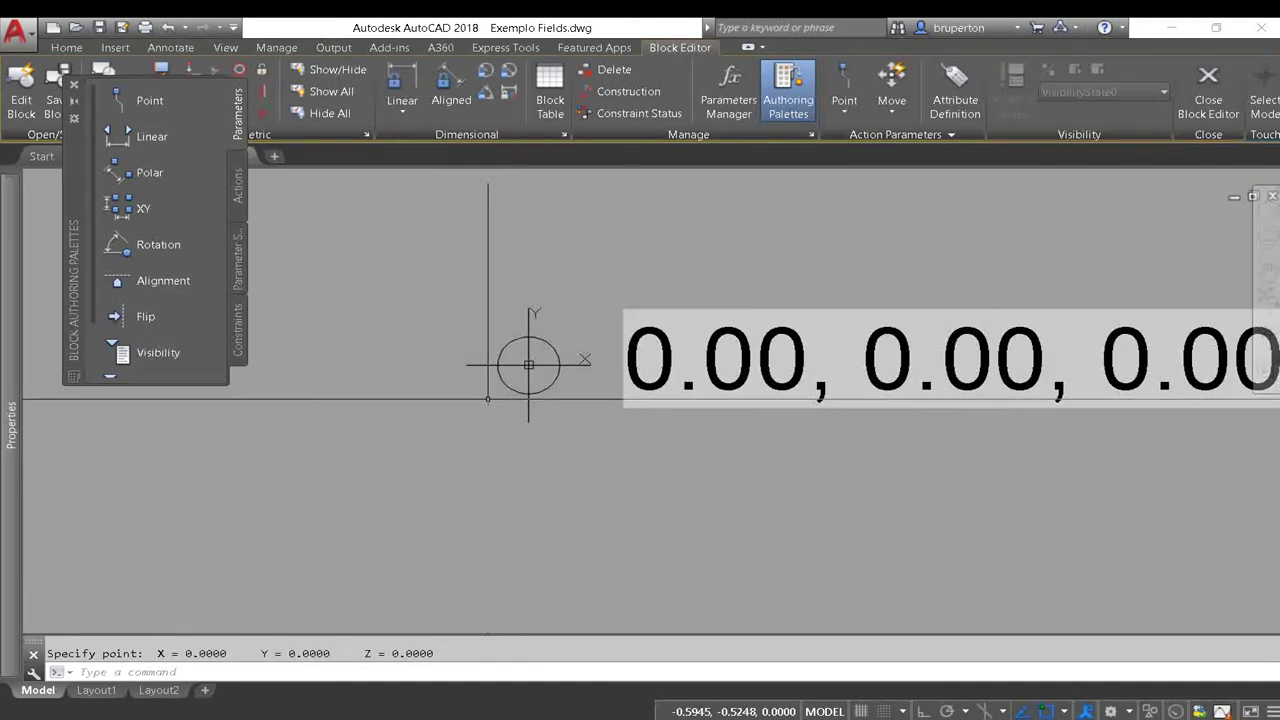
scroll(492, 398, down, 2)
click(1221, 106)
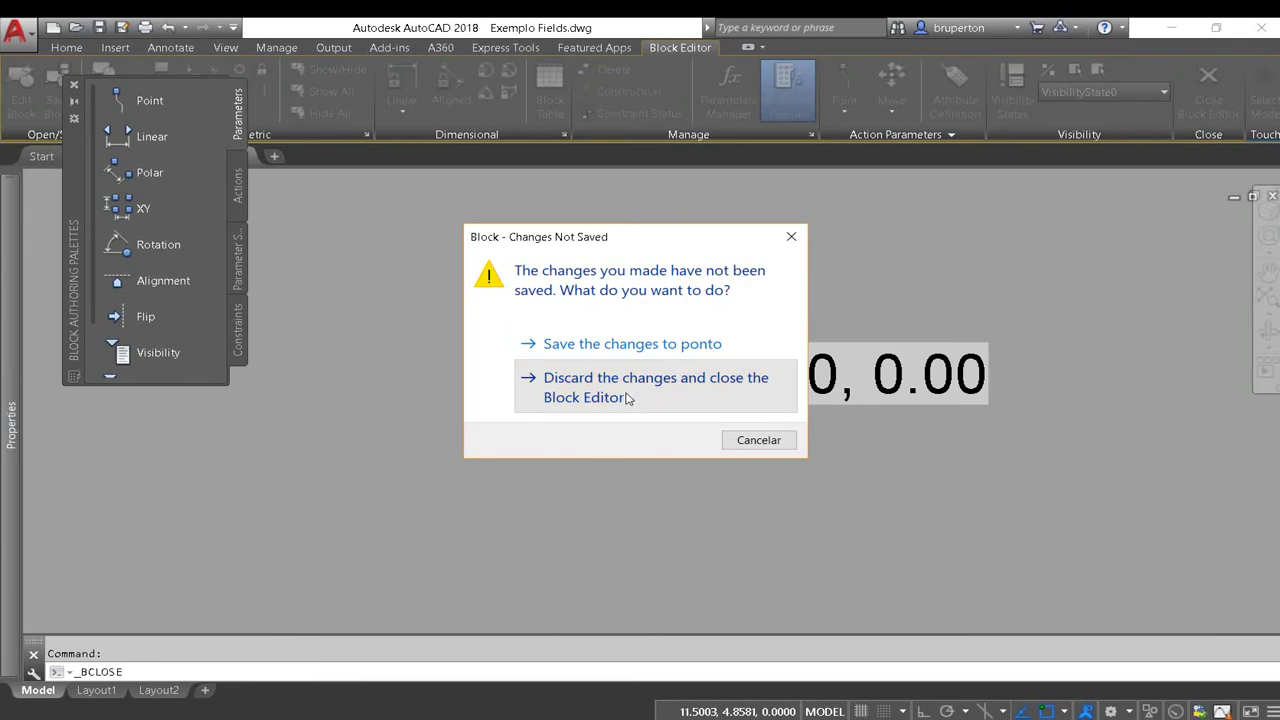
click(623, 394)
middle_drag(423, 331, 660, 366)
click(660, 366)
text(re)
key(Return)
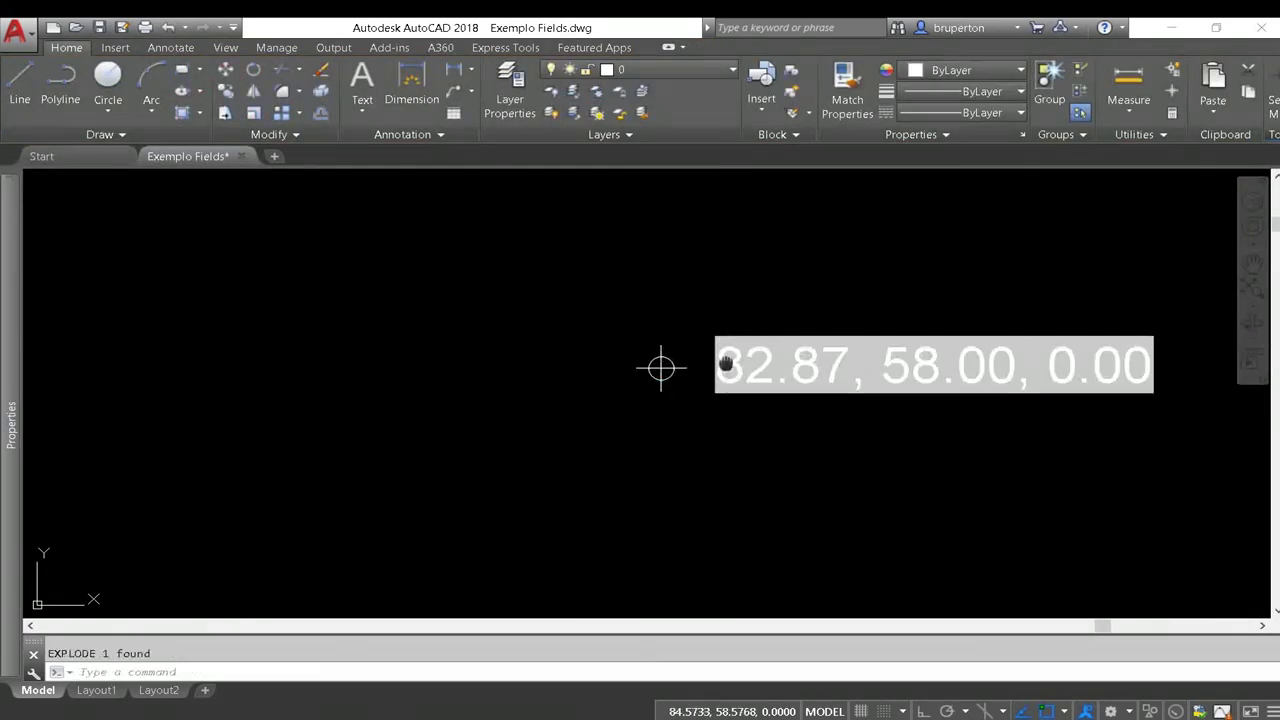
Group the marker circle with its coordinate field text
middle_drag(660, 366, 587, 368)
click(534, 300)
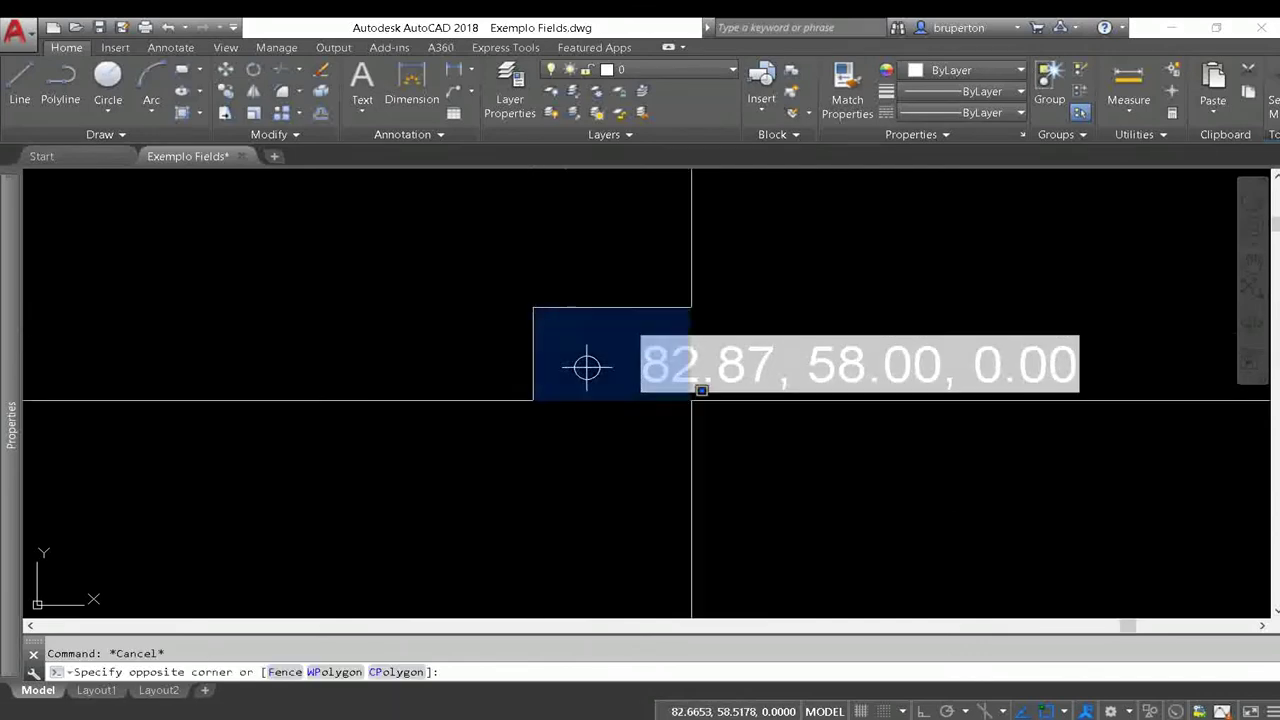
key(Escape)
click(587, 367)
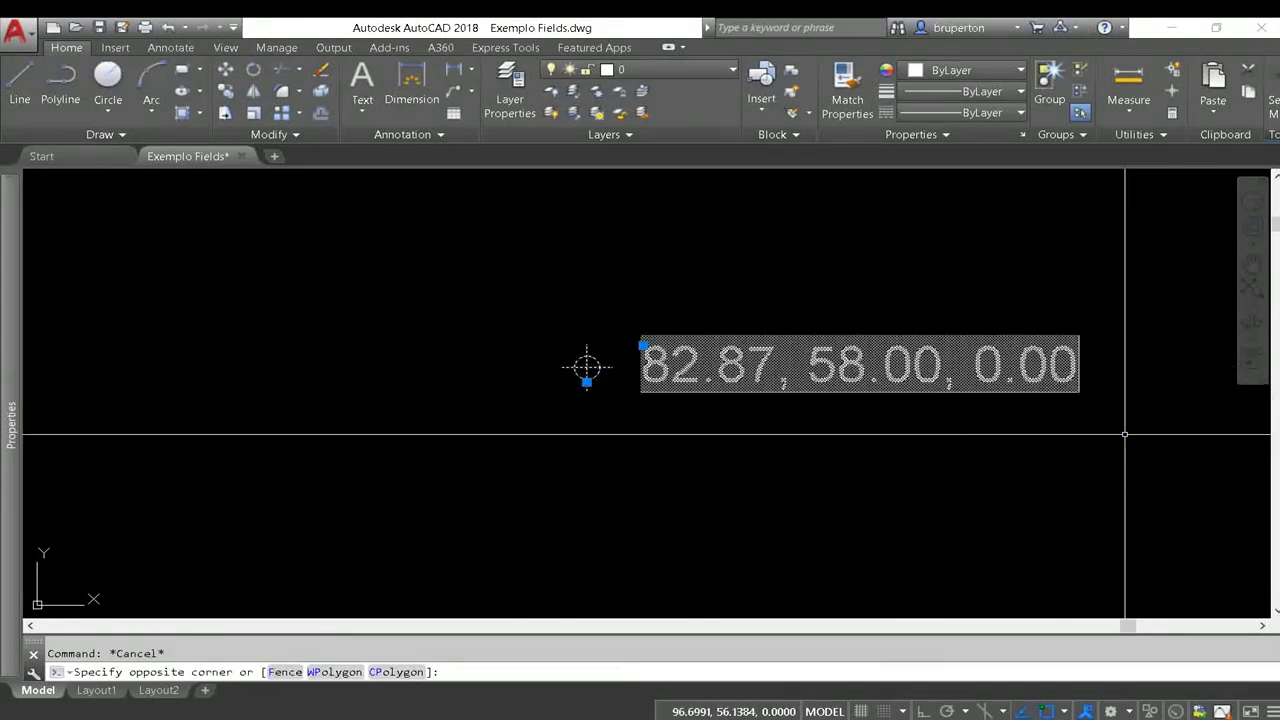
right_click(678, 390)
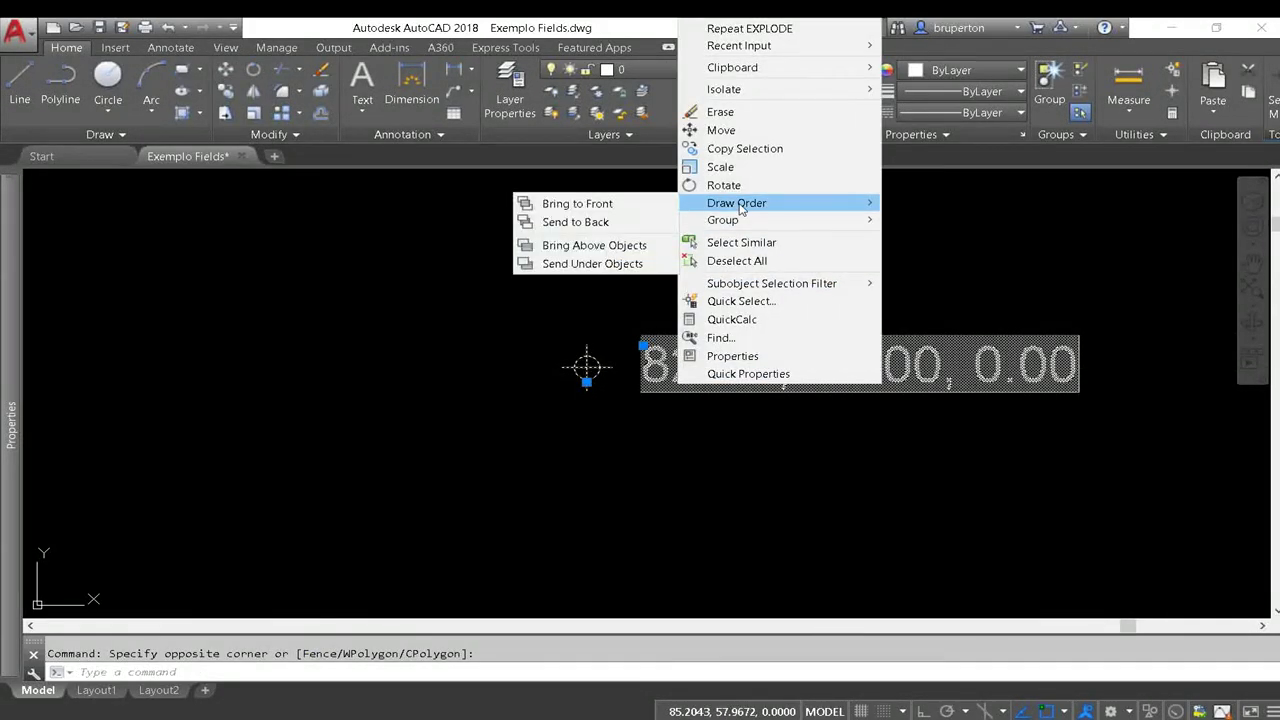
mouse_move(722, 220)
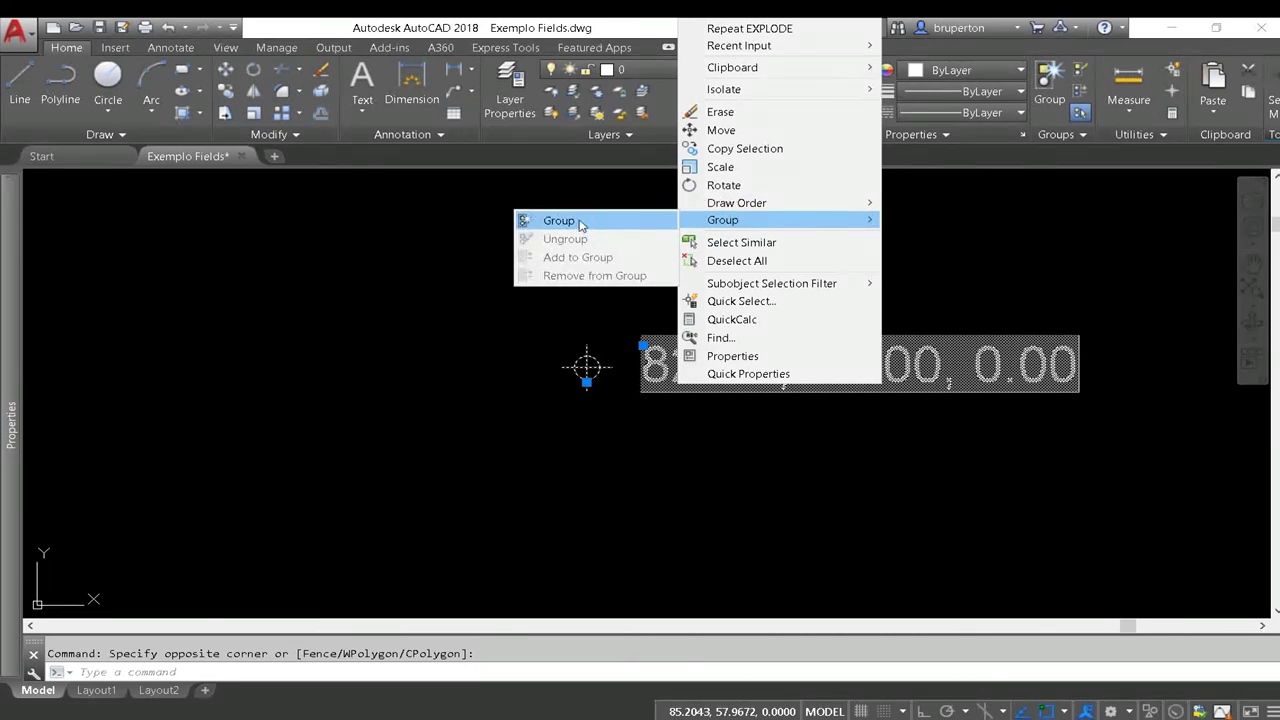
click(580, 223)
key(Escape)
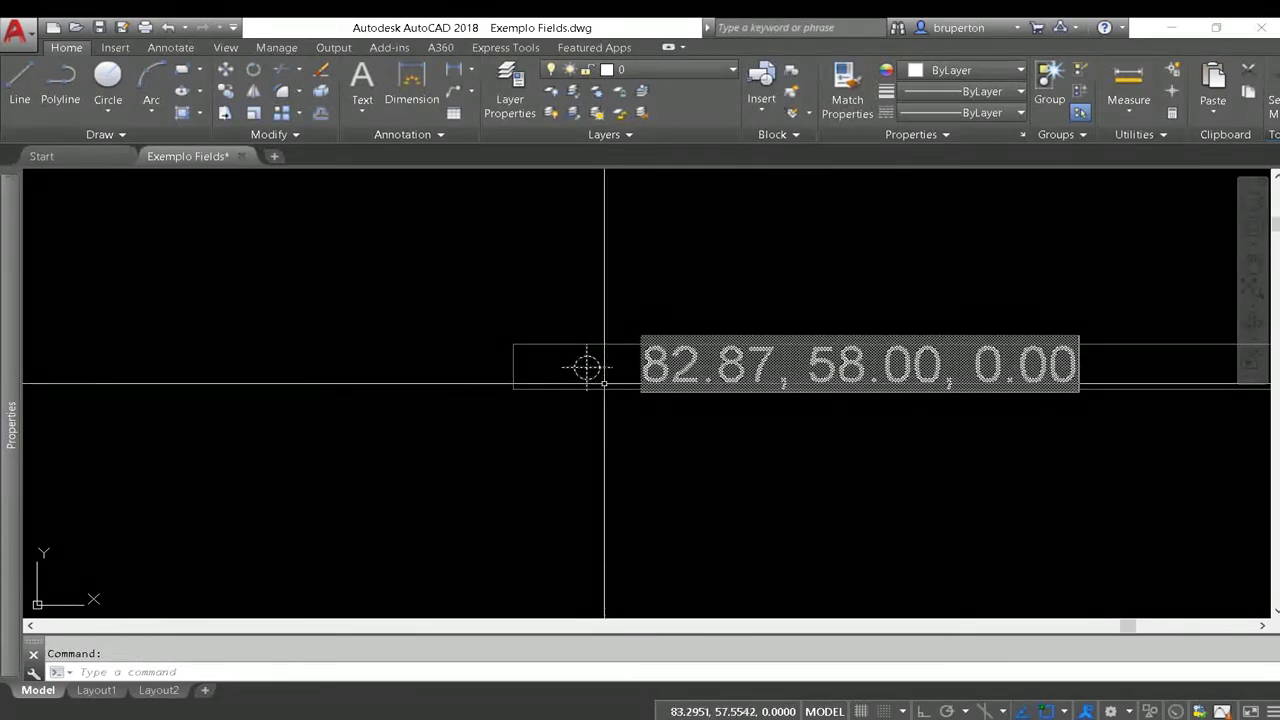
Move the grouped marker higher and regenerate to refresh its coordinates
scroll(604, 383, down, 3)
click(630, 377)
scroll(656, 380, down, 2)
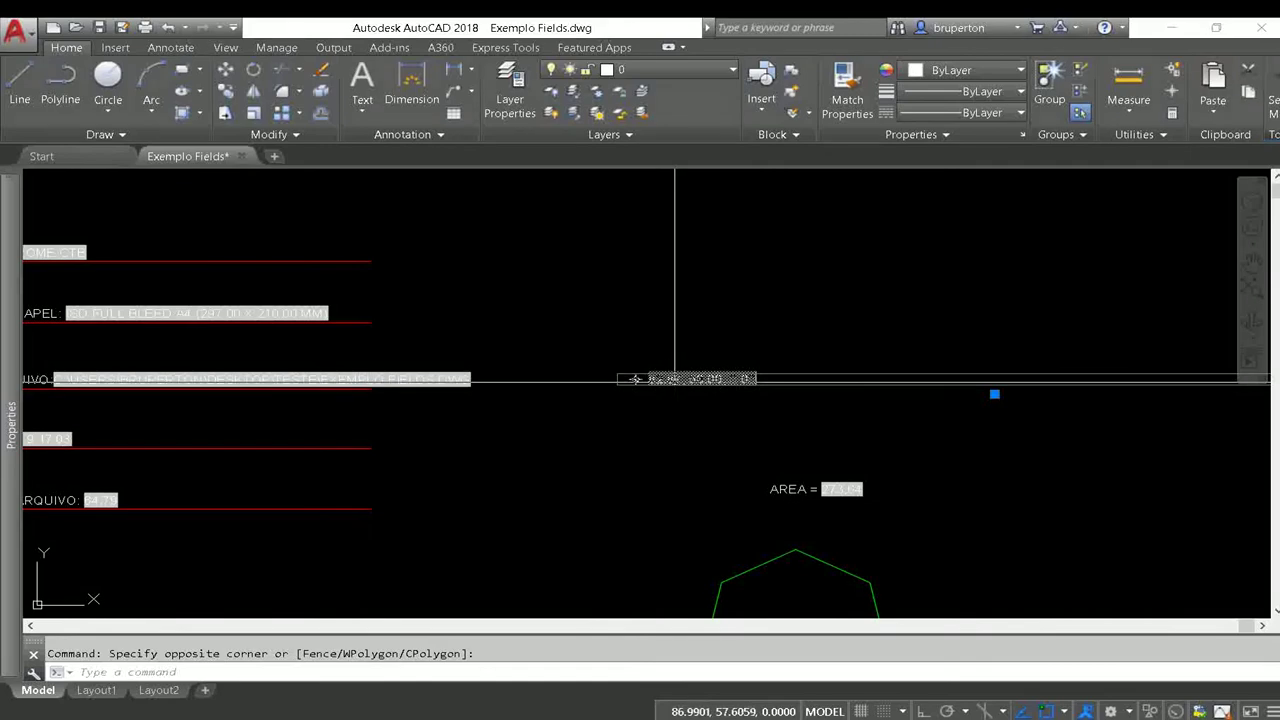
text(m)
key(Return)
click(634, 379)
click(614, 286)
scroll(583, 296, up, 3)
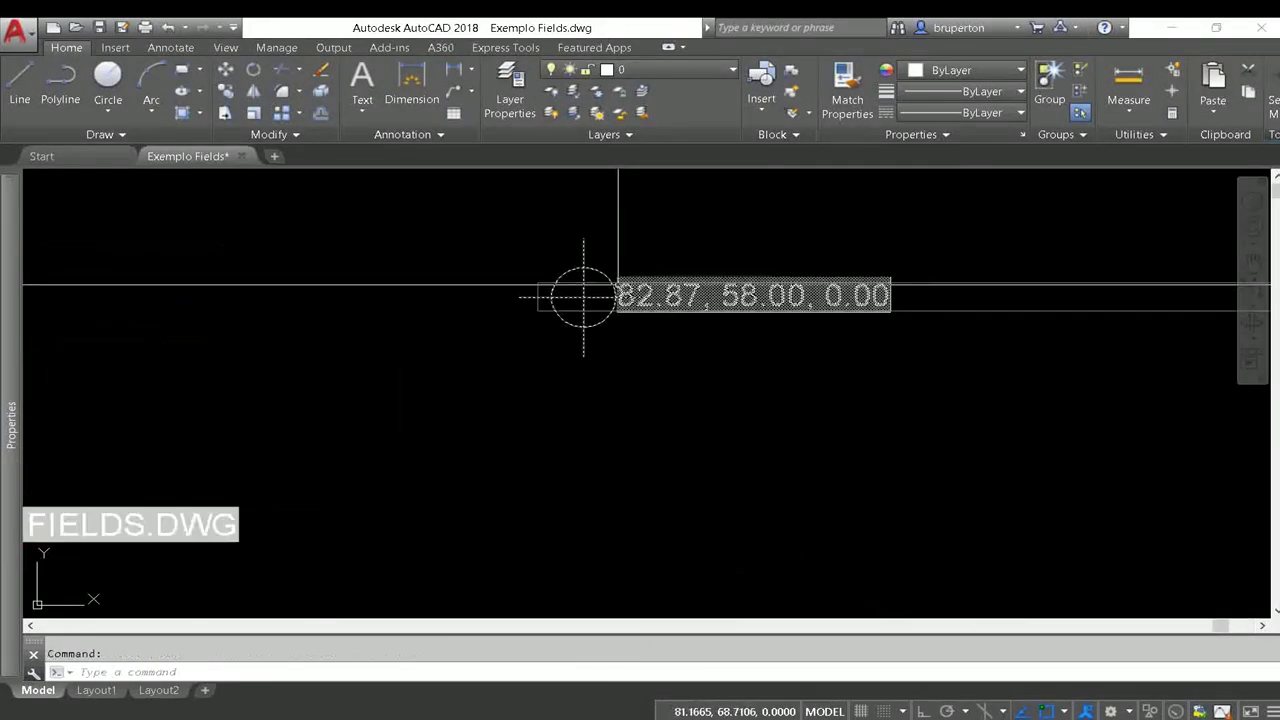
key(Escape)
text(re)
key(Return)
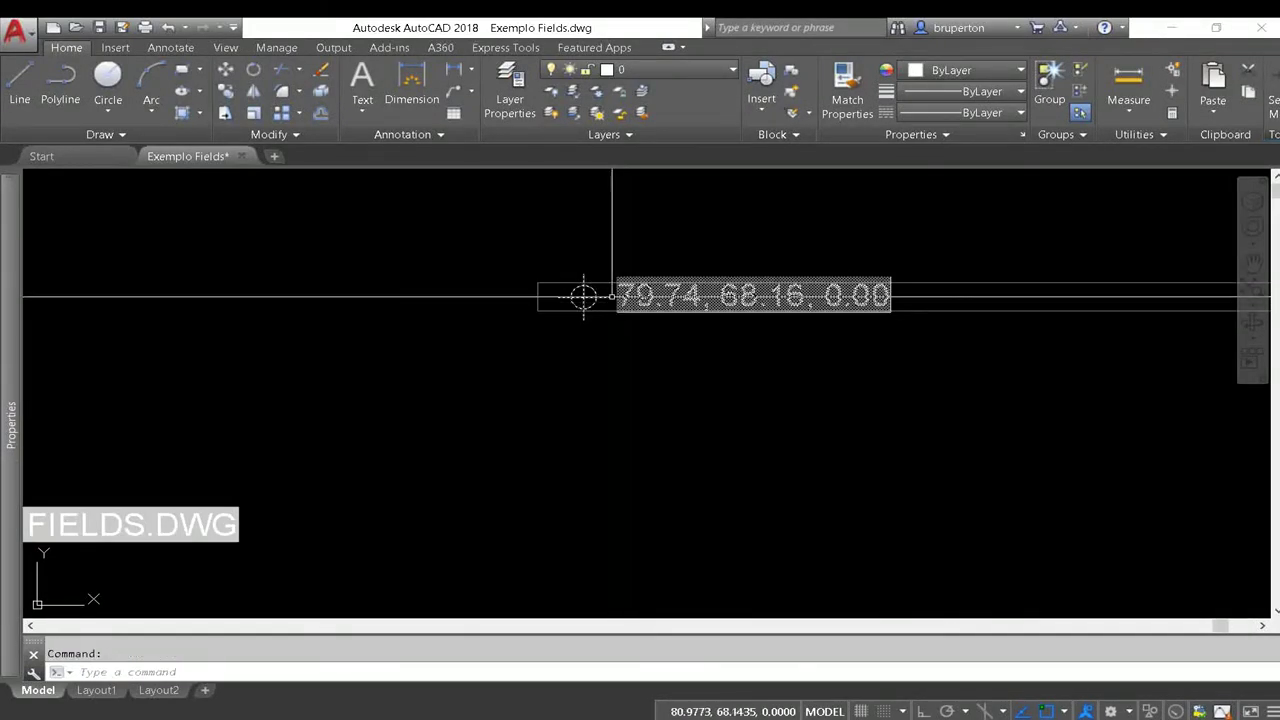
Move the marker again so its field reads 76.78, 75.20, 0.00
key(Return)
click(612, 297)
scroll(591, 297, down, 2)
scroll(543, 323, down, 2)
scroll(657, 370, up, 2)
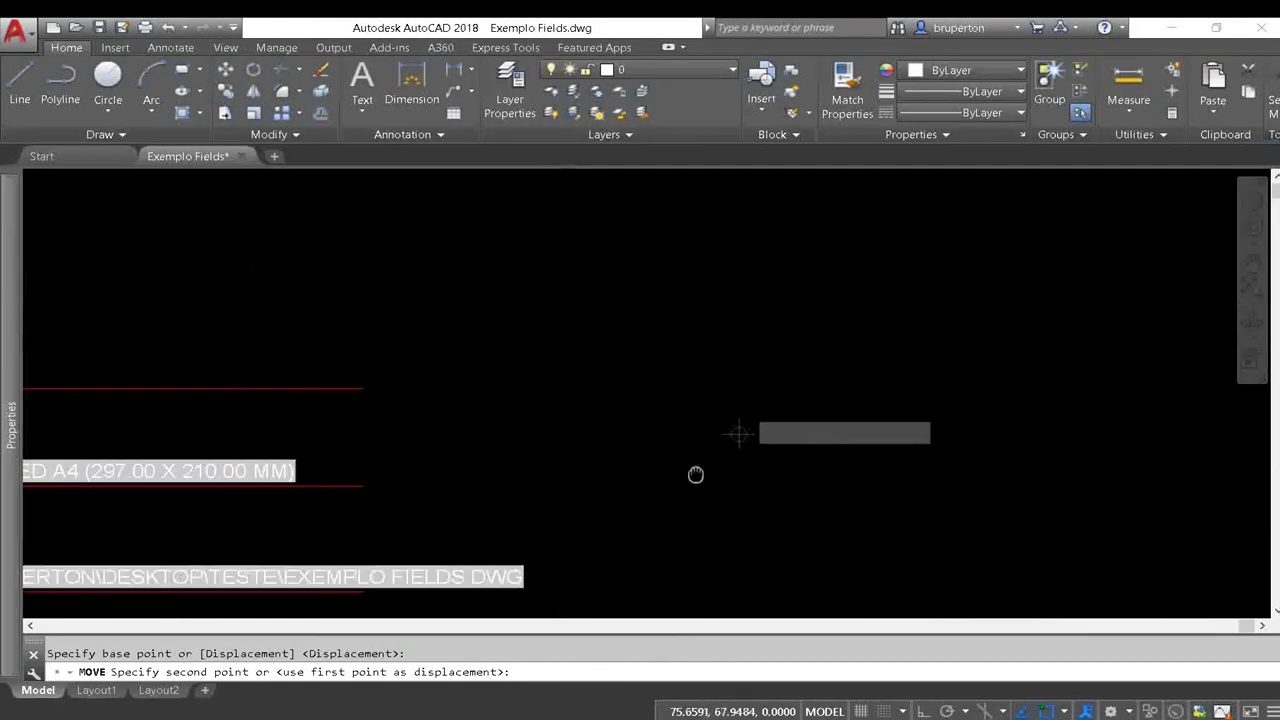
scroll(600, 390, up, 3)
click(537, 406)
key(Escape)
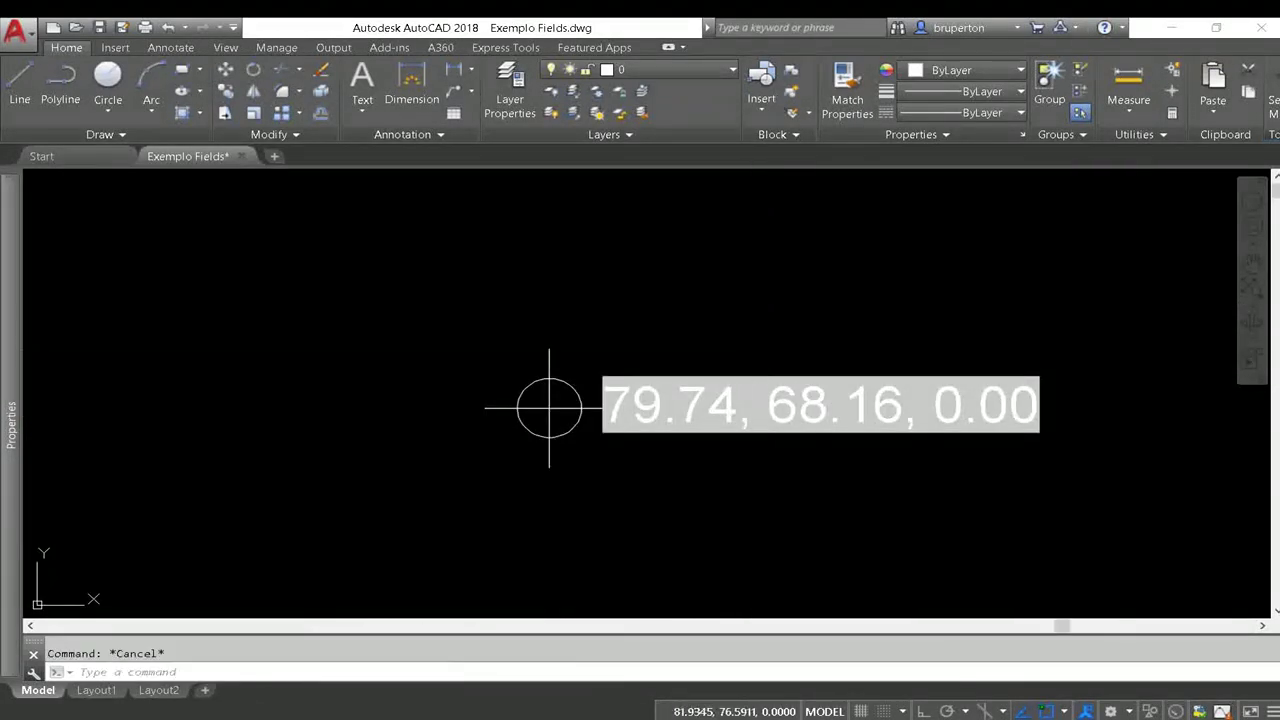
scroll(549, 407, down, 4)
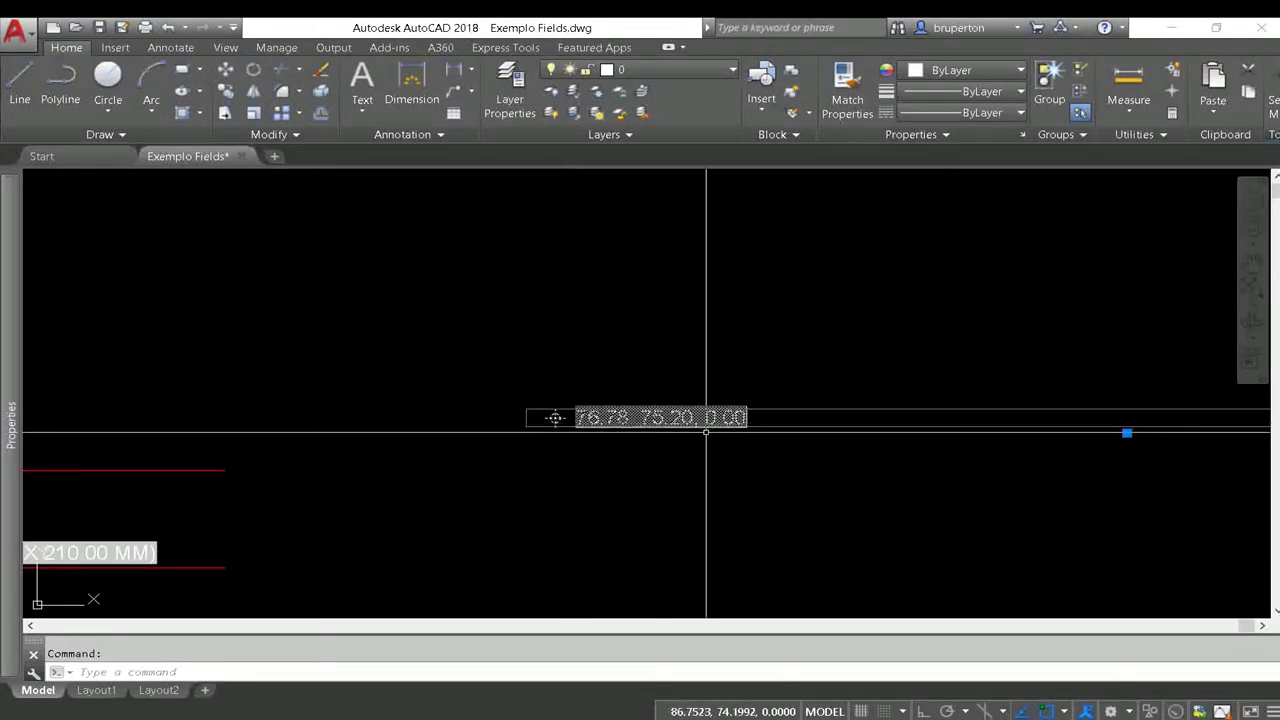
scroll(554, 417, up, 2)
text(m)
key(Return)
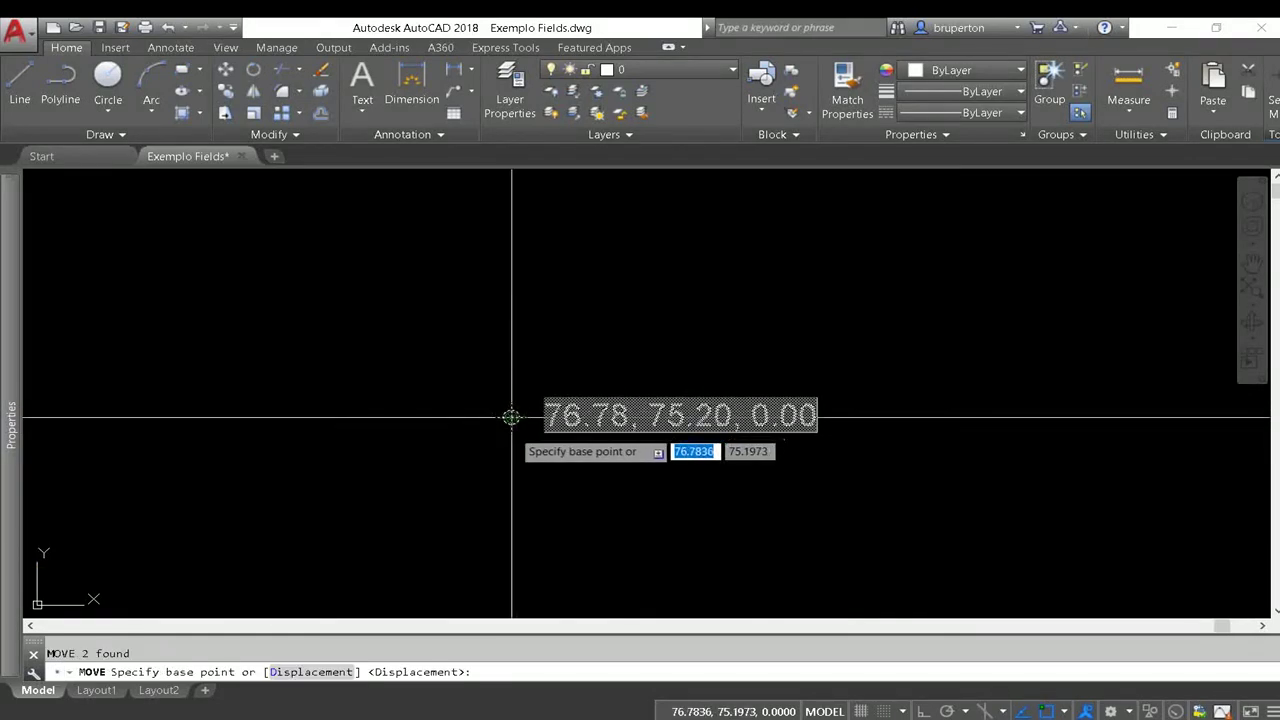
Move the grouped coordinate marker to its final spot near the top
click(511, 415)
scroll(486, 269, down, 2)
click(533, 270)
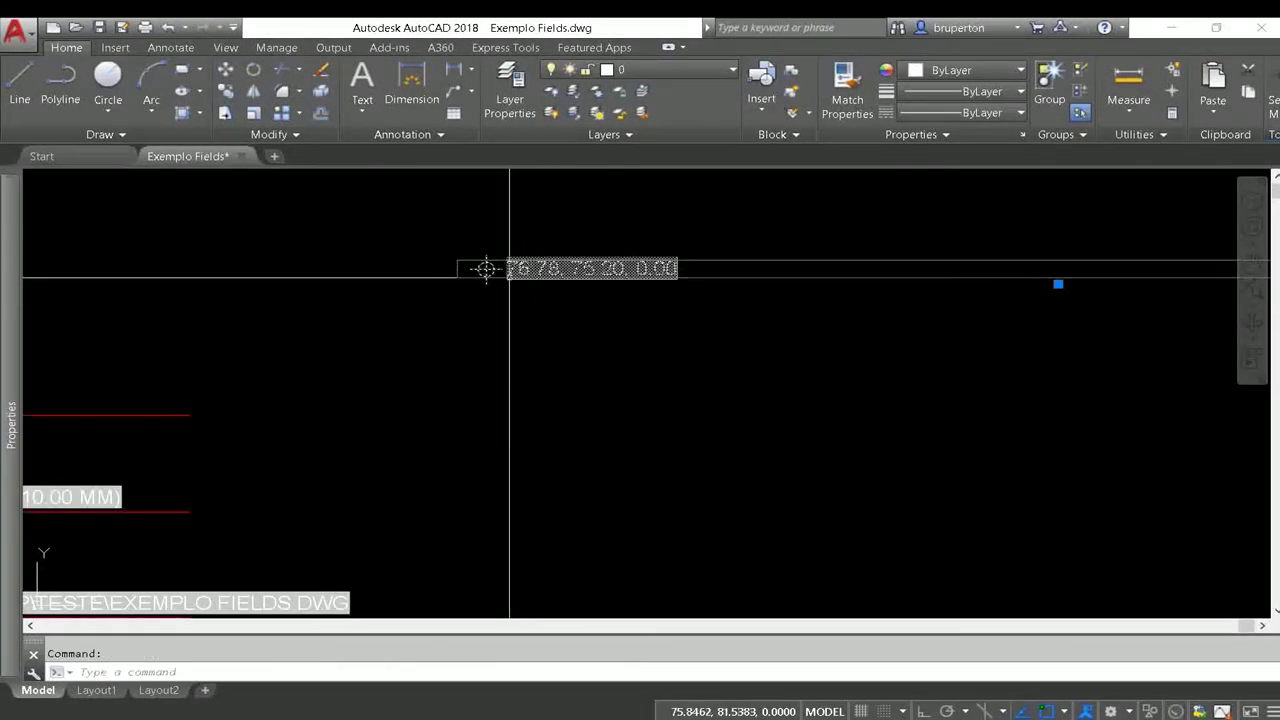
text(co)
Copy the marker twice, placing the two copies further down the drawing
key(Return)
click(523, 257)
click(480, 266)
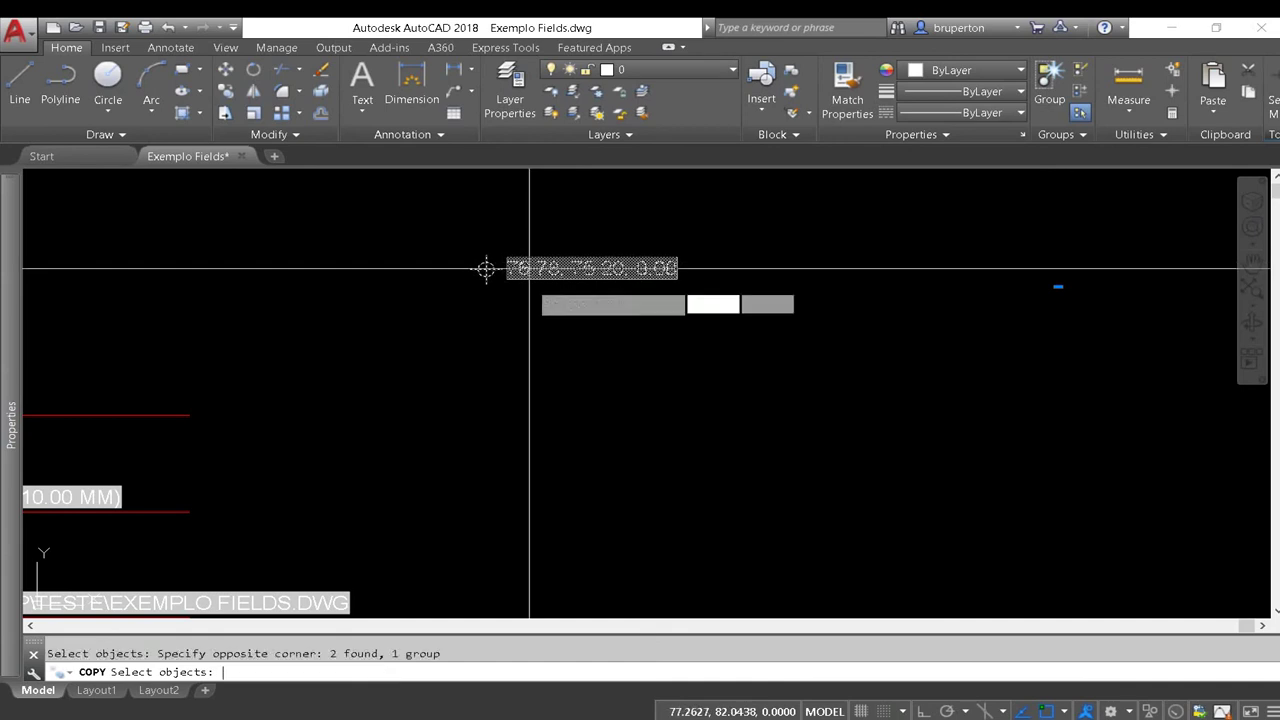
key(Return)
click(486, 269)
click(497, 334)
click(604, 415)
key(Return)
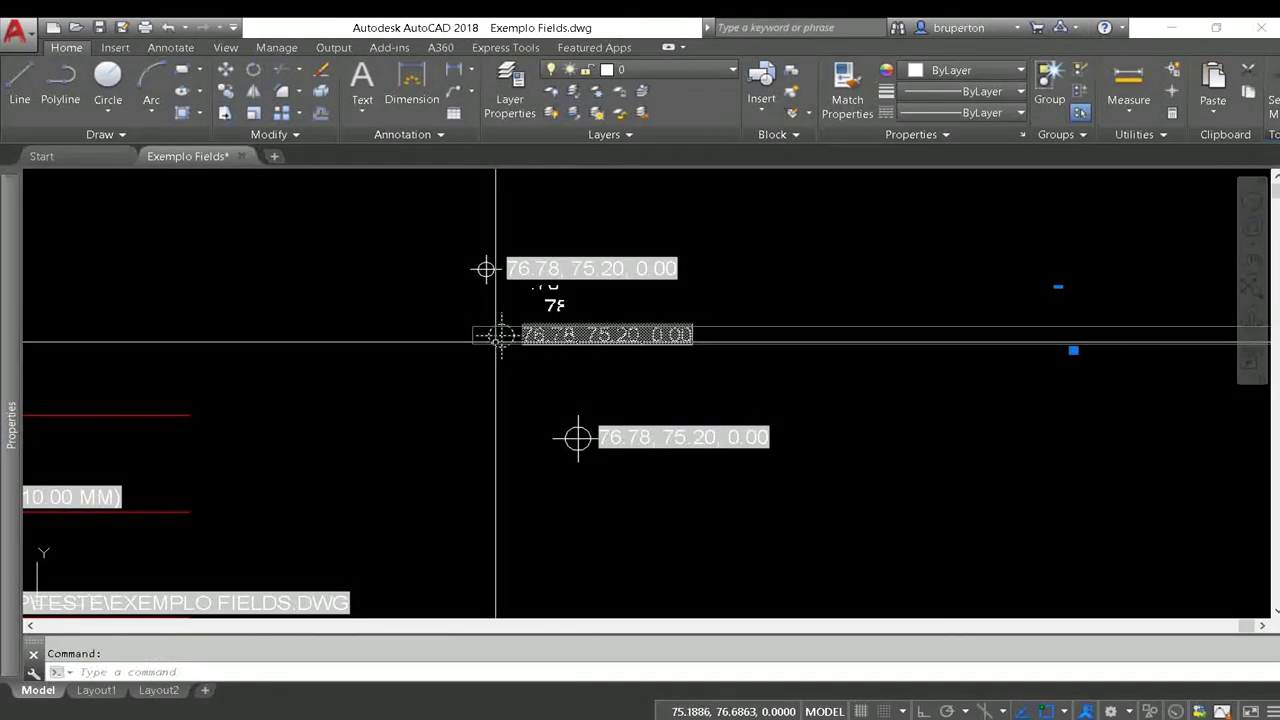
text(m)
Move the markers so each of the three sits at a different point
key(Return)
click(497, 334)
click(402, 357)
key(Return)
drag(470, 250, 690, 290)
click(607, 343)
key(Return)
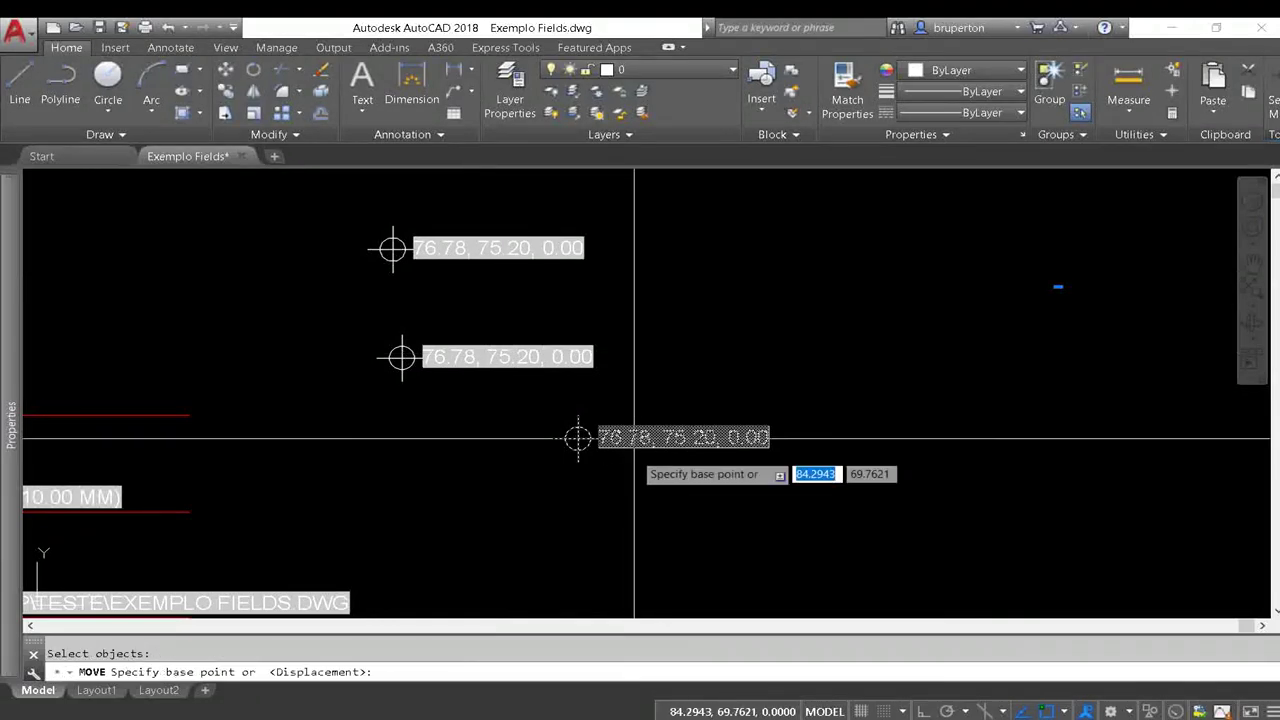
click(578, 438)
click(435, 462)
Regenerate with RE so the fields read 68.38, 83.33; 68.99, 75.54; 71.16, 67.99, then zoom extents
text(re)
key(Return)
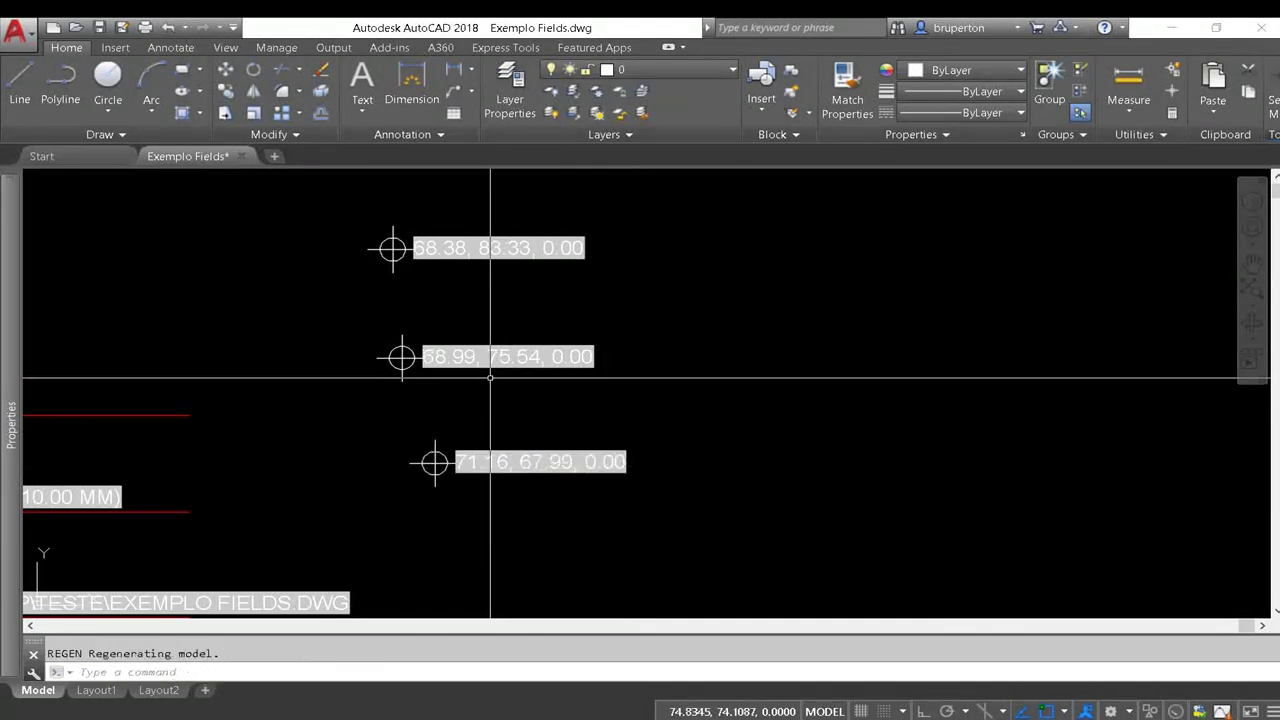
scroll(489, 364, up, 2)
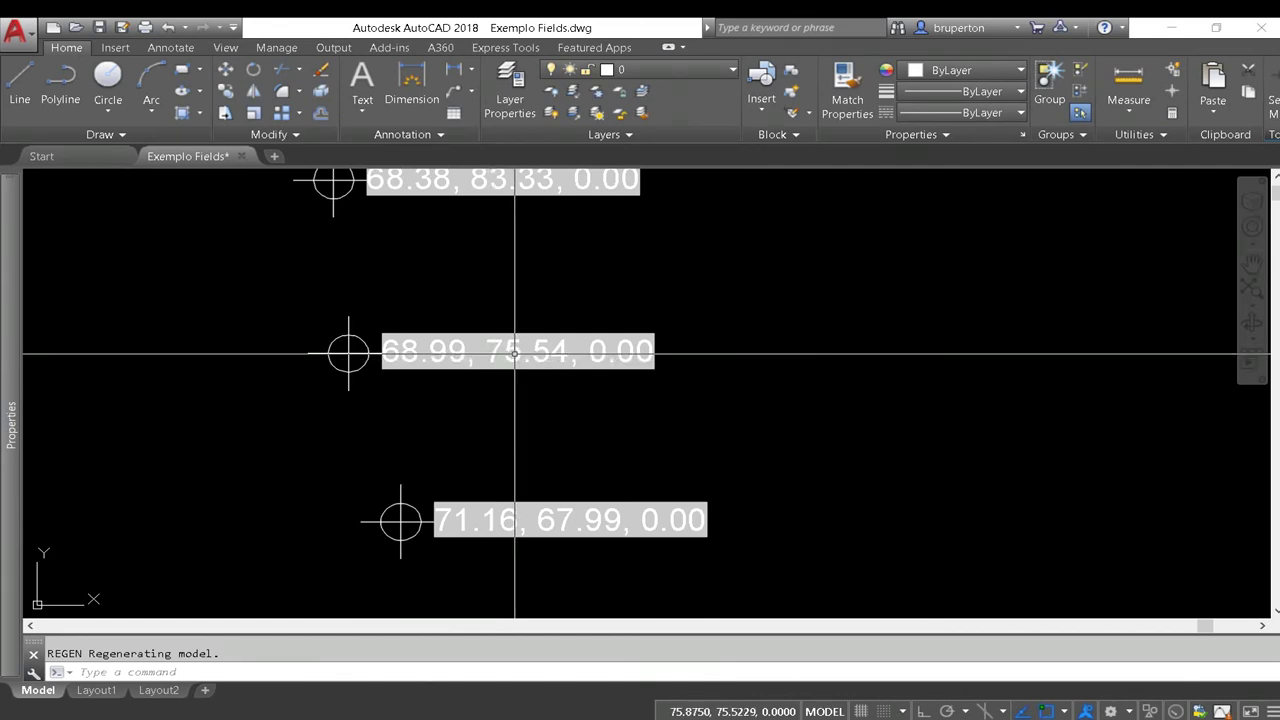
middle_click(514, 353)
middle_click(514, 353)
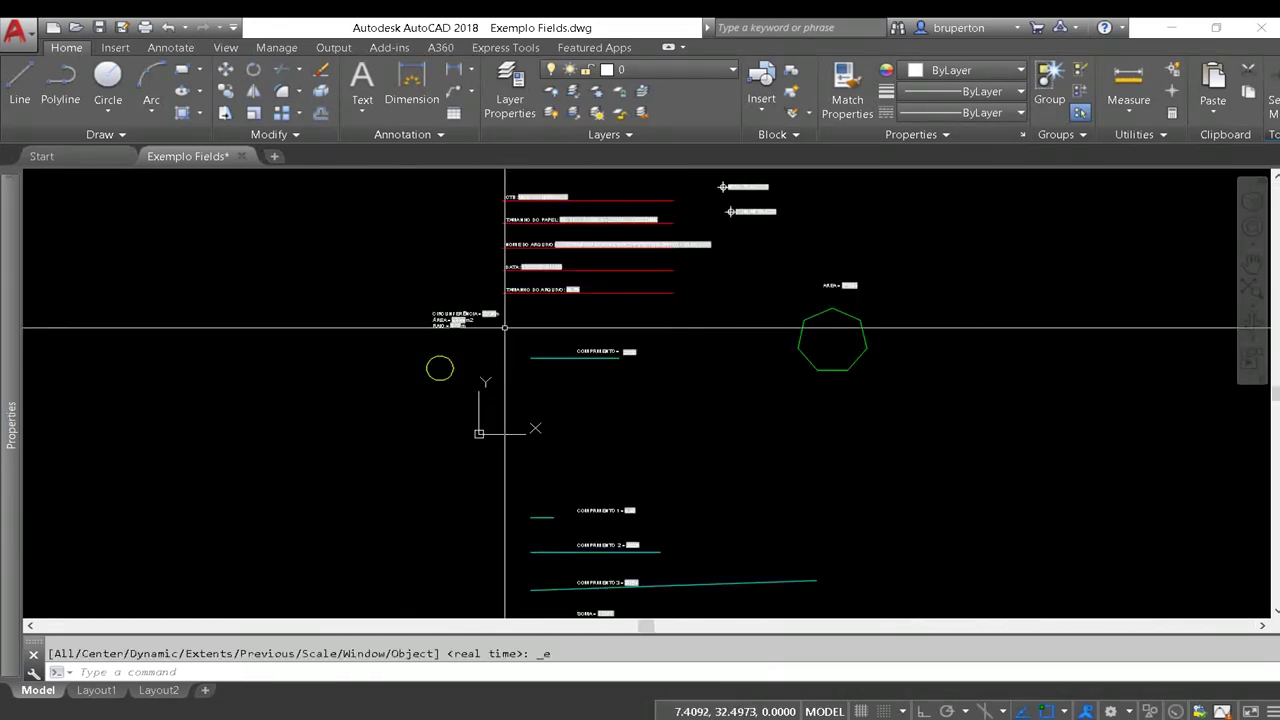